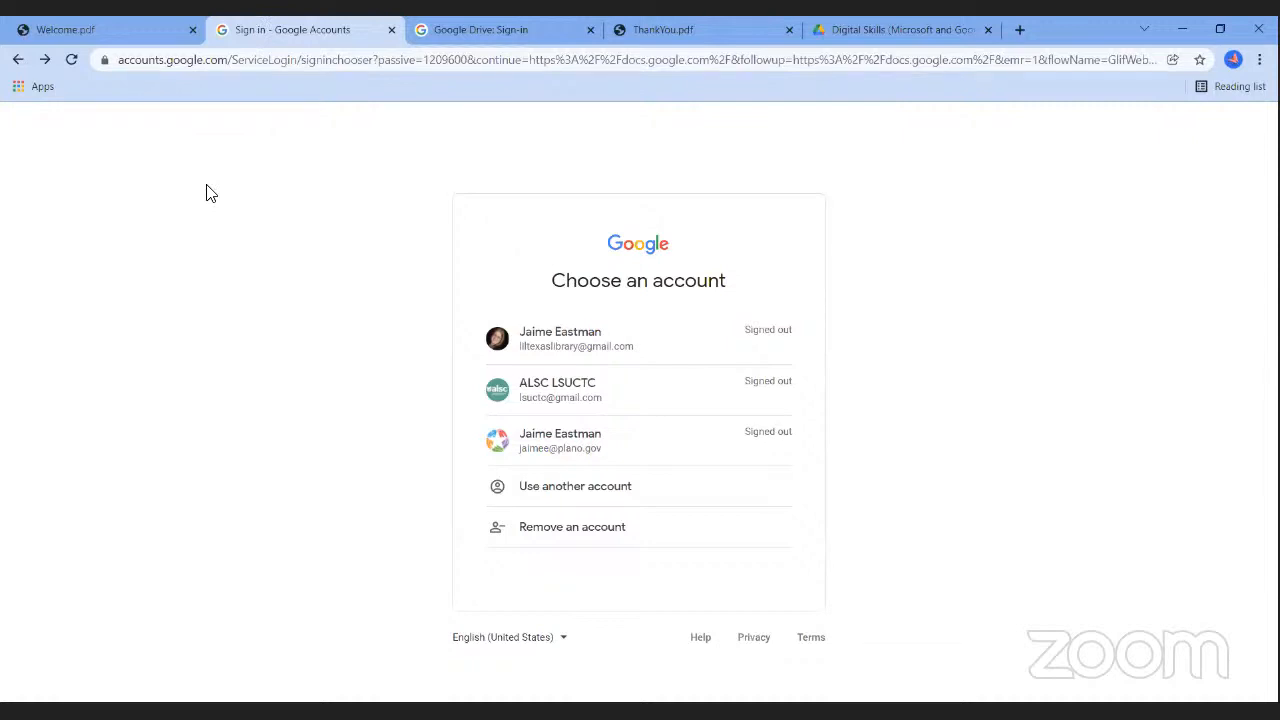
# Sign in with the first saved account and its password, then start a Blank document.
pyautogui.click(546, 348)
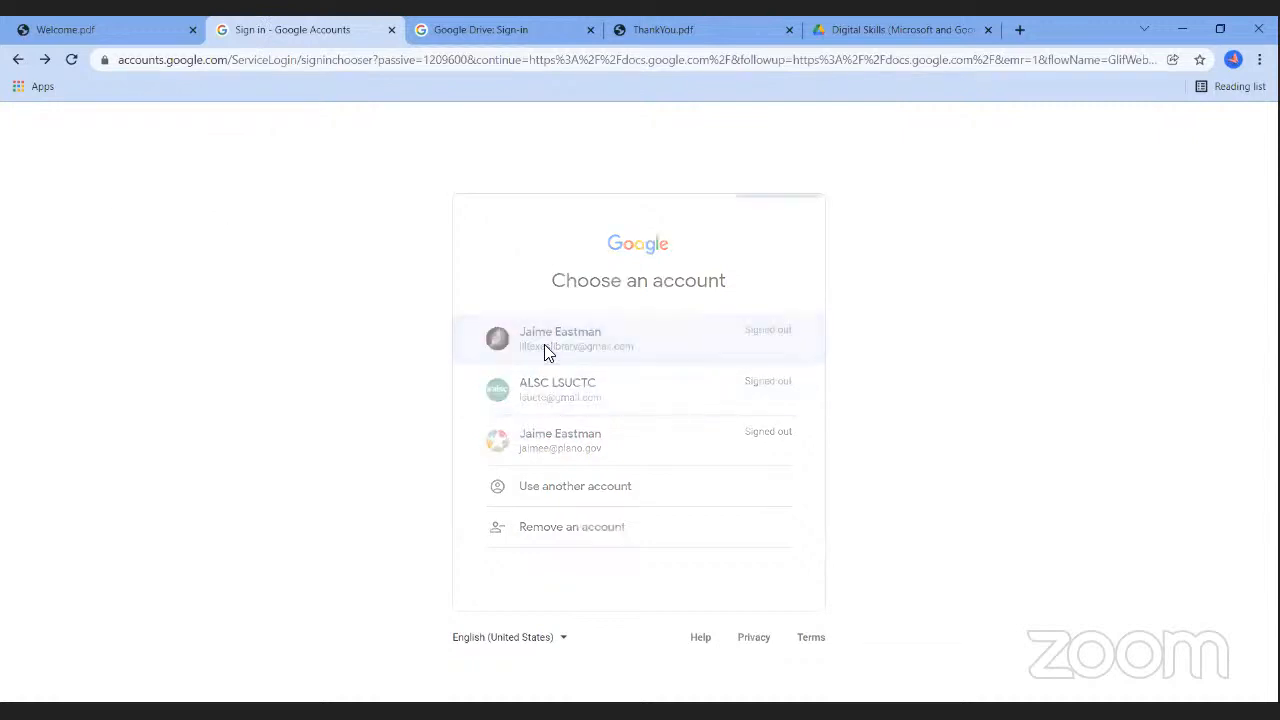
pyautogui.write('********')
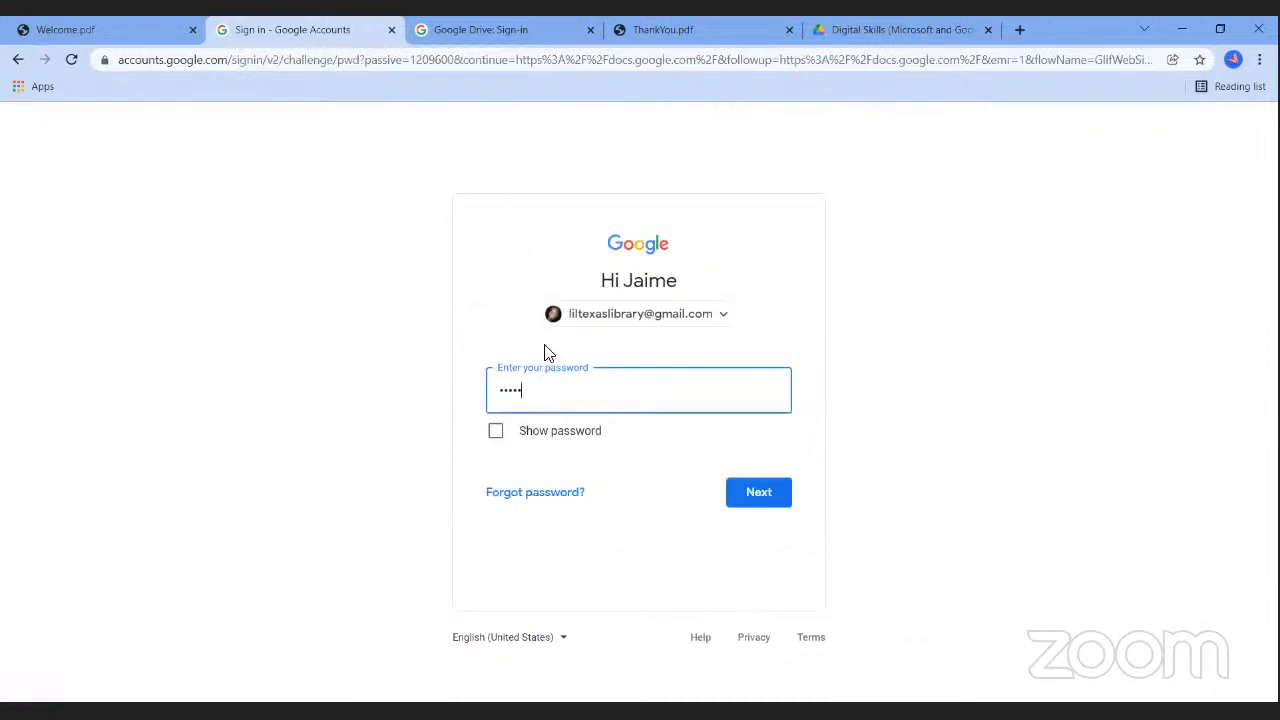
pyautogui.write('****')
pyautogui.press('Return')
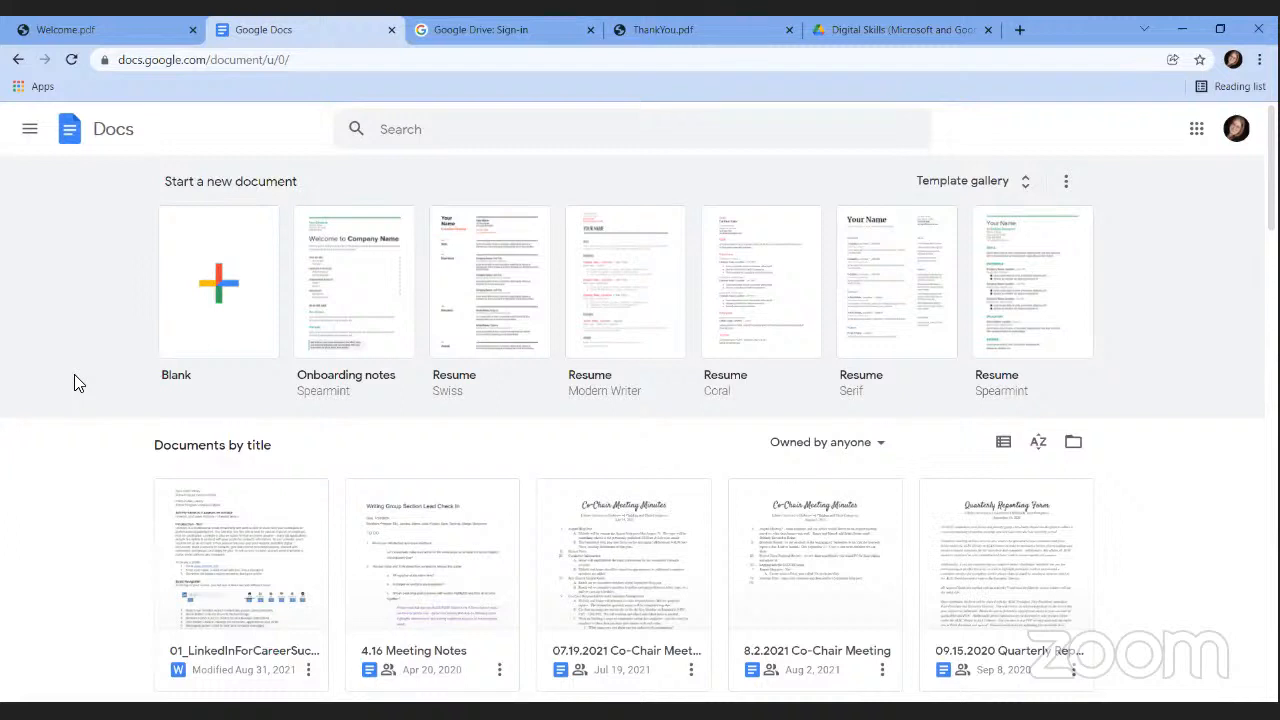
pyautogui.click(219, 285)
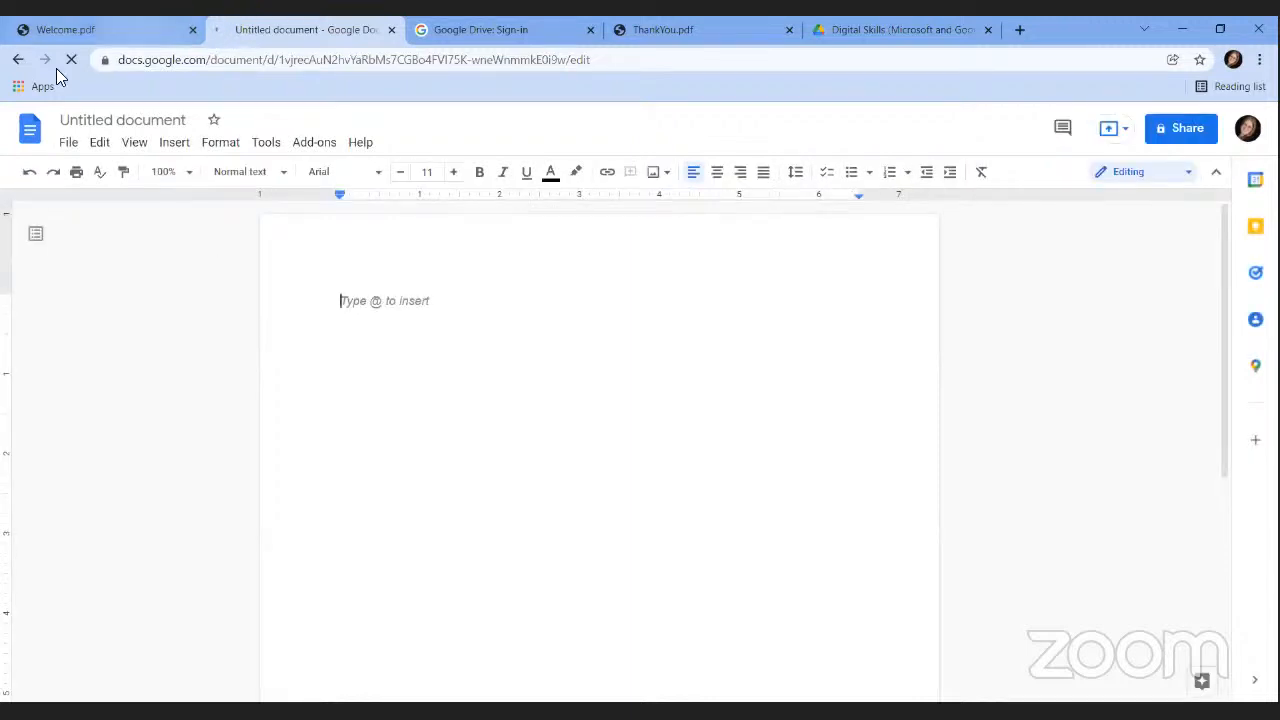
# Switch to the Google Drive sign-in tab.
pyautogui.click(460, 32)
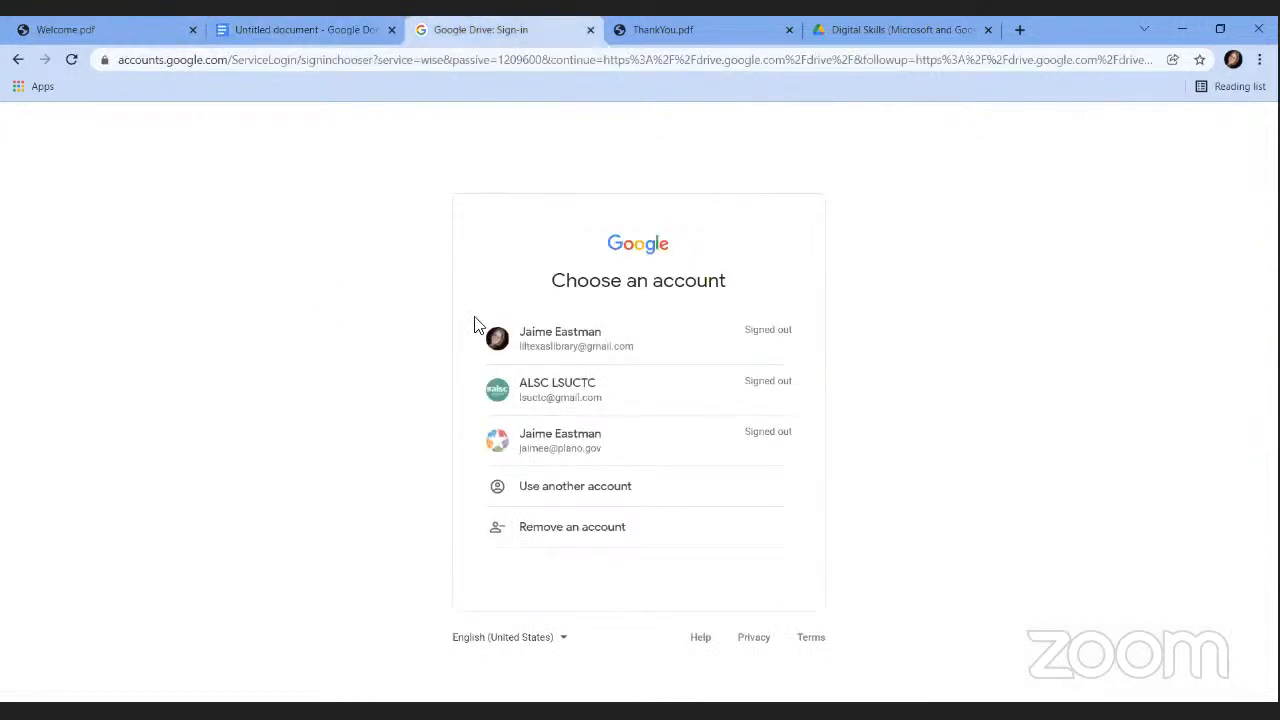
# Sign in to Drive with the first account and create a blank Google Docs document.
pyautogui.click(550, 336)
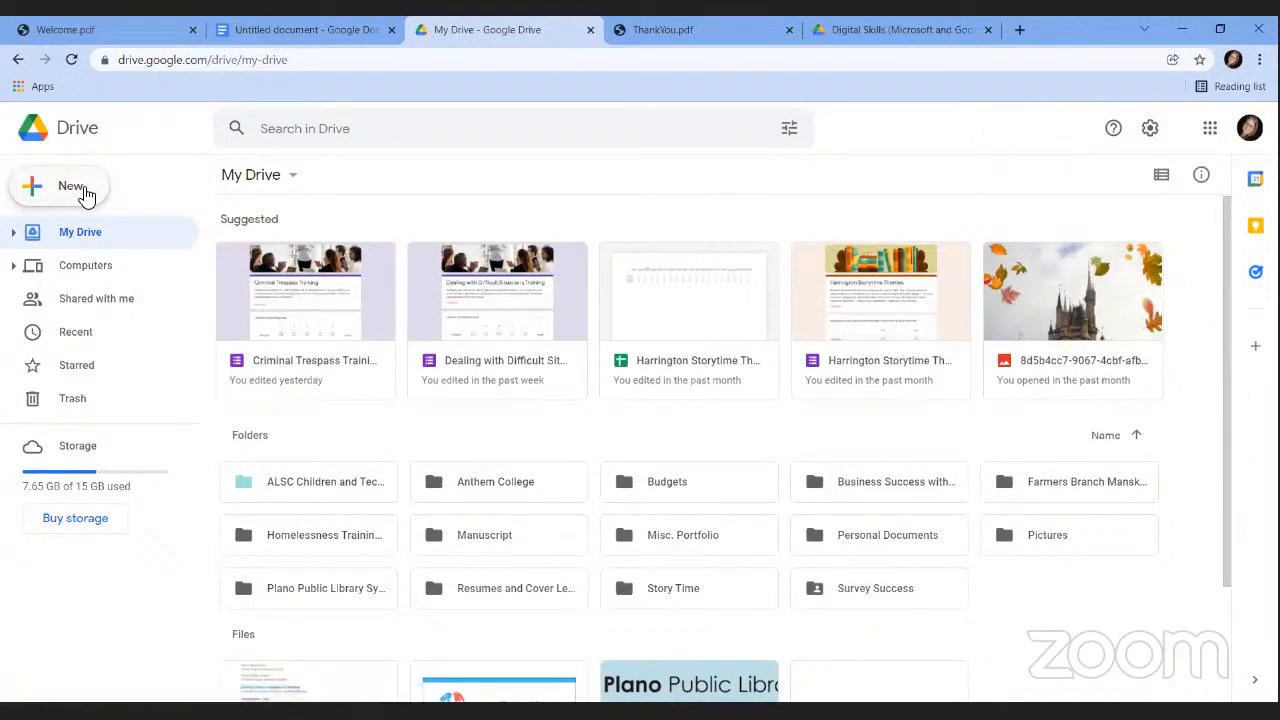
pyautogui.click(86, 194)
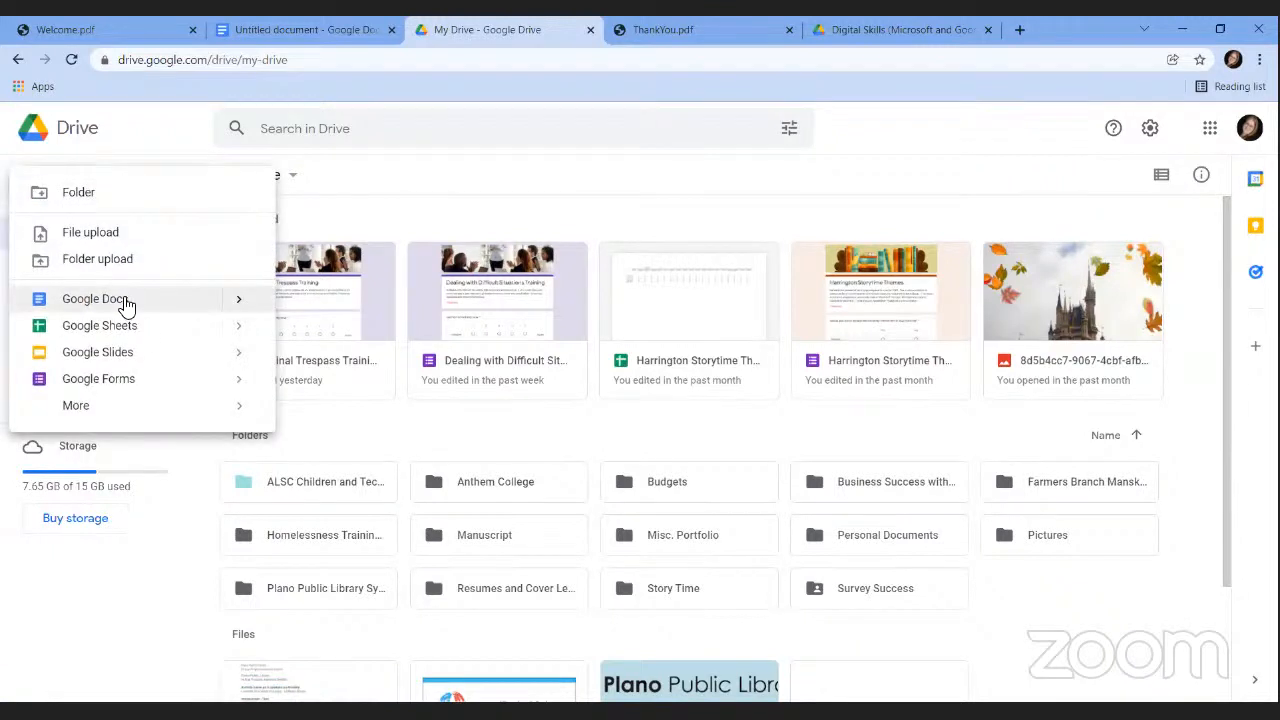
pyautogui.click(240, 309)
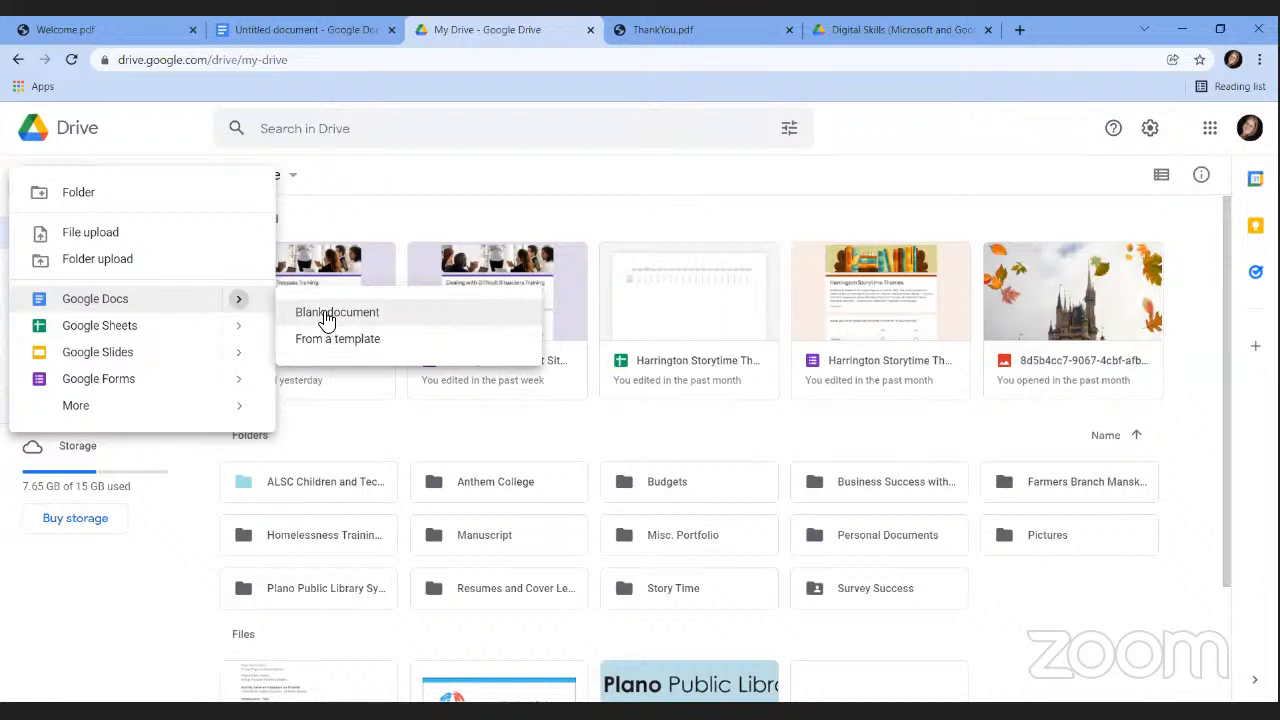
pyautogui.click(327, 315)
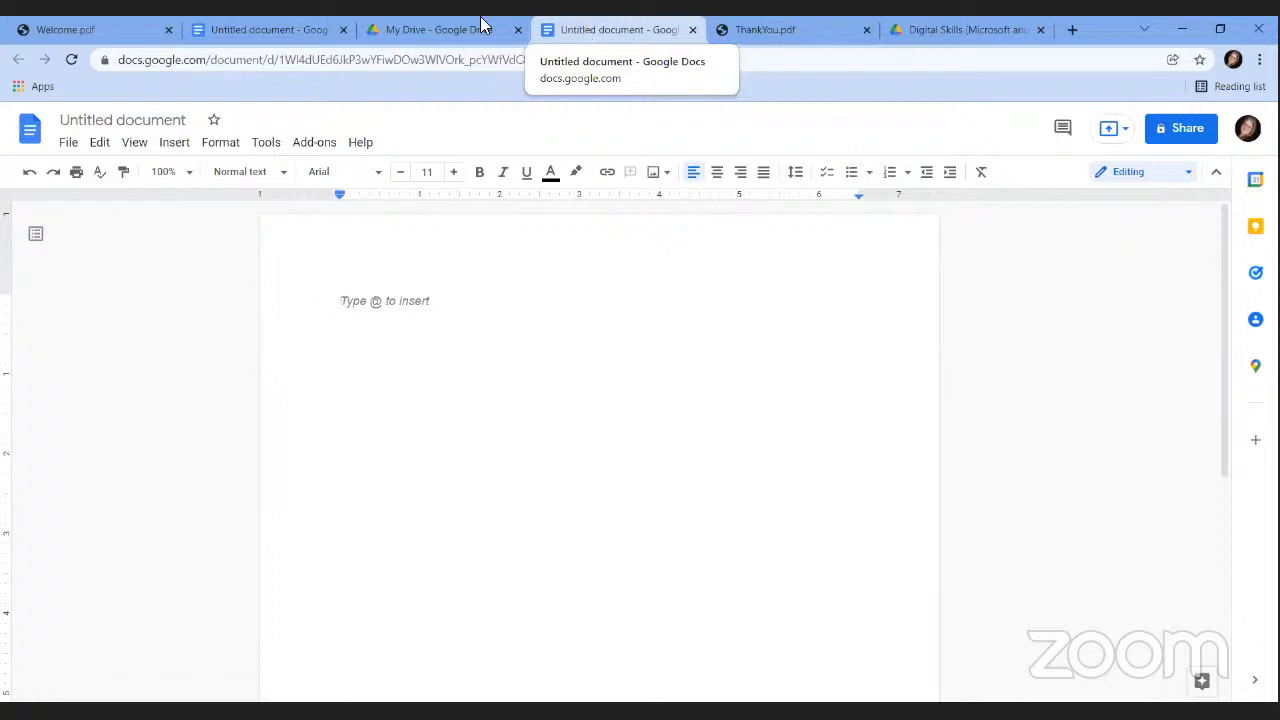
# From the first Untitled document, go to the Template gallery and scroll to the Newsletter templates.
pyautogui.click(240, 32)
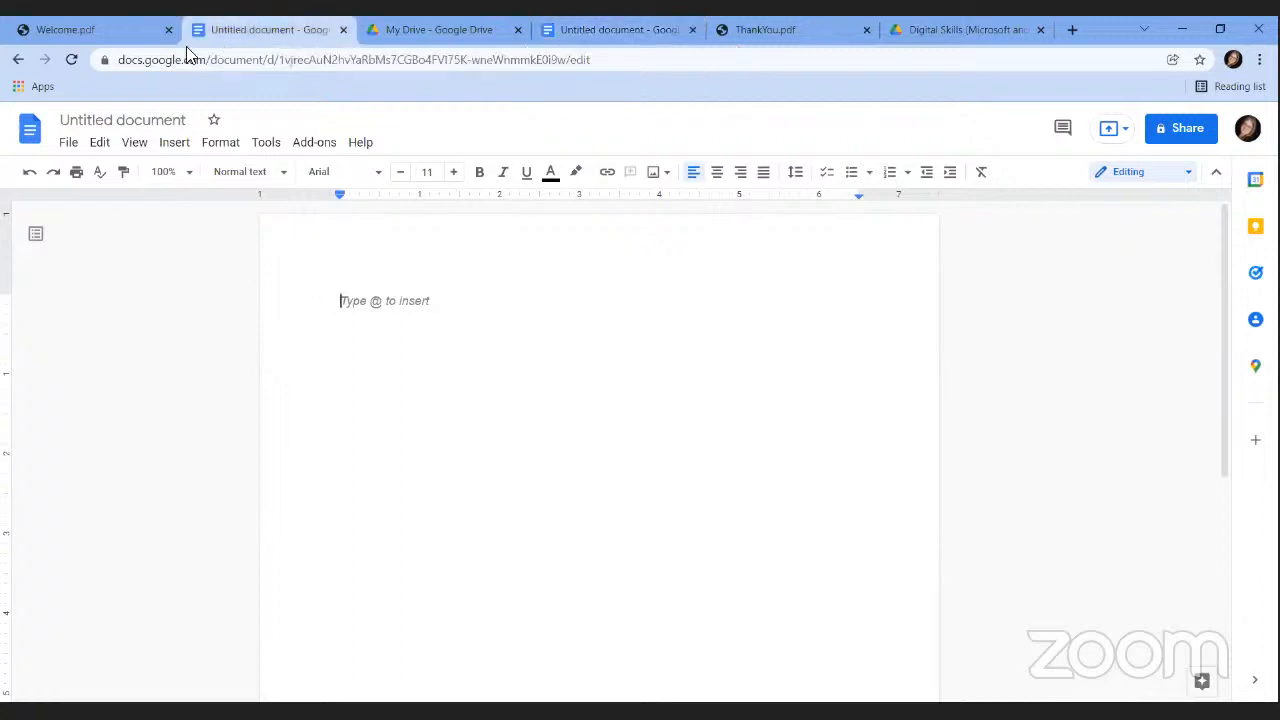
pyautogui.click(18, 60)
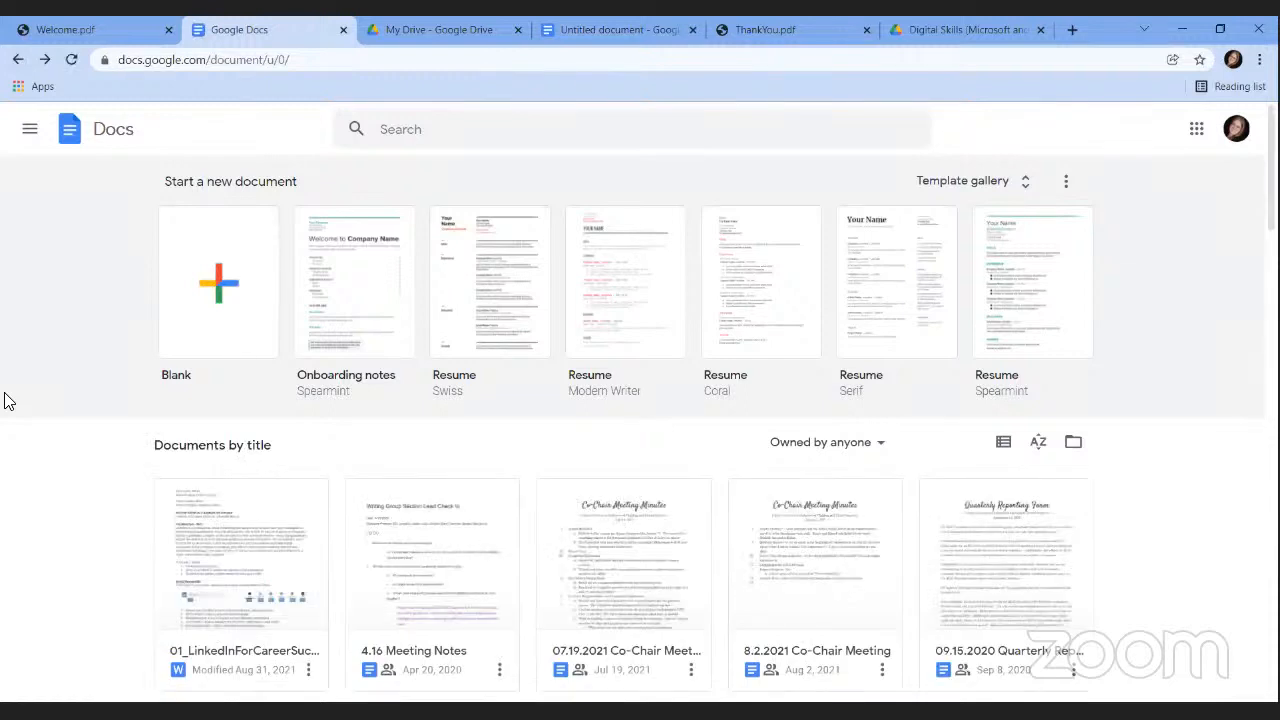
pyautogui.click(203, 268)
pyautogui.click(1031, 188)
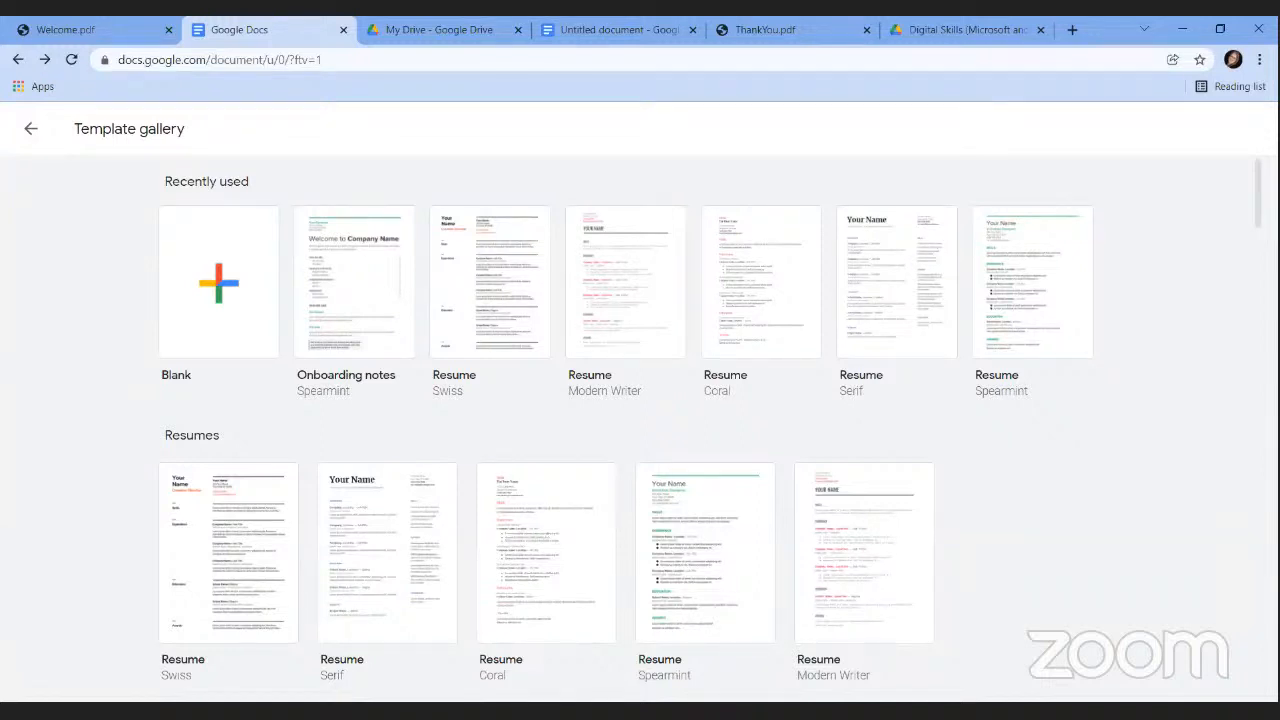
pyautogui.scroll(-1, 1230, 180)
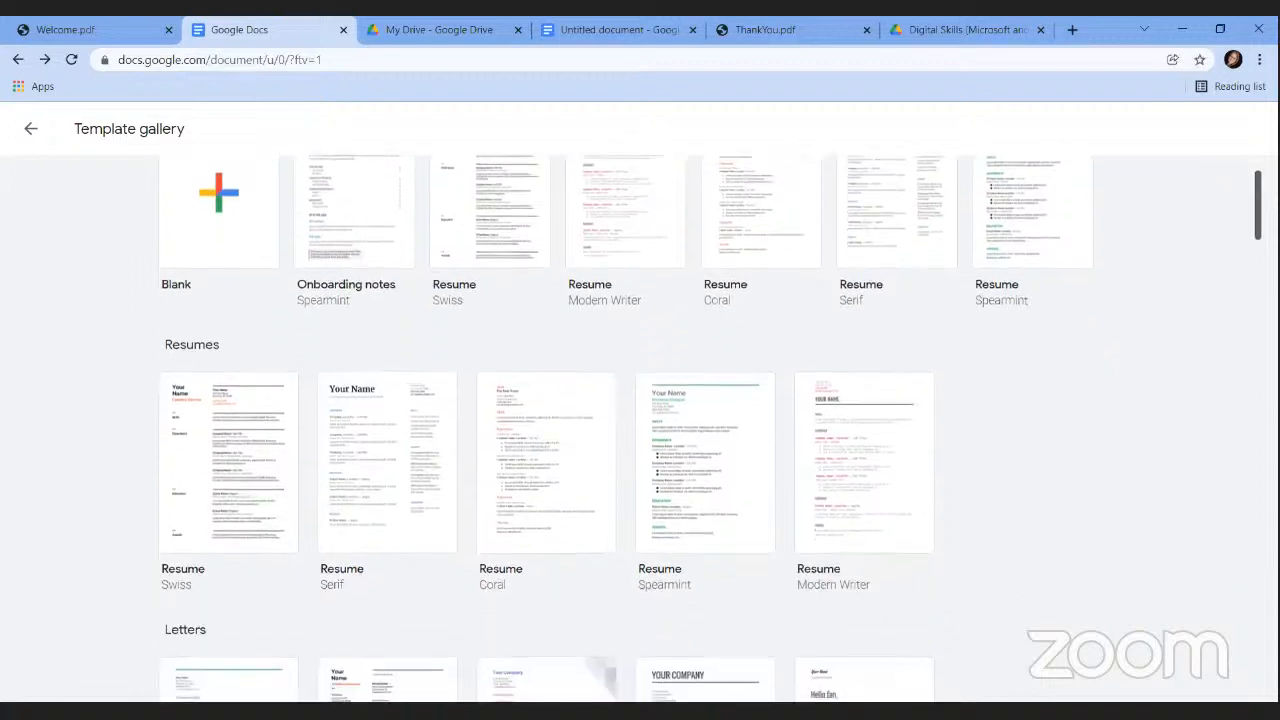
pyautogui.scroll(-2, 710, 430)
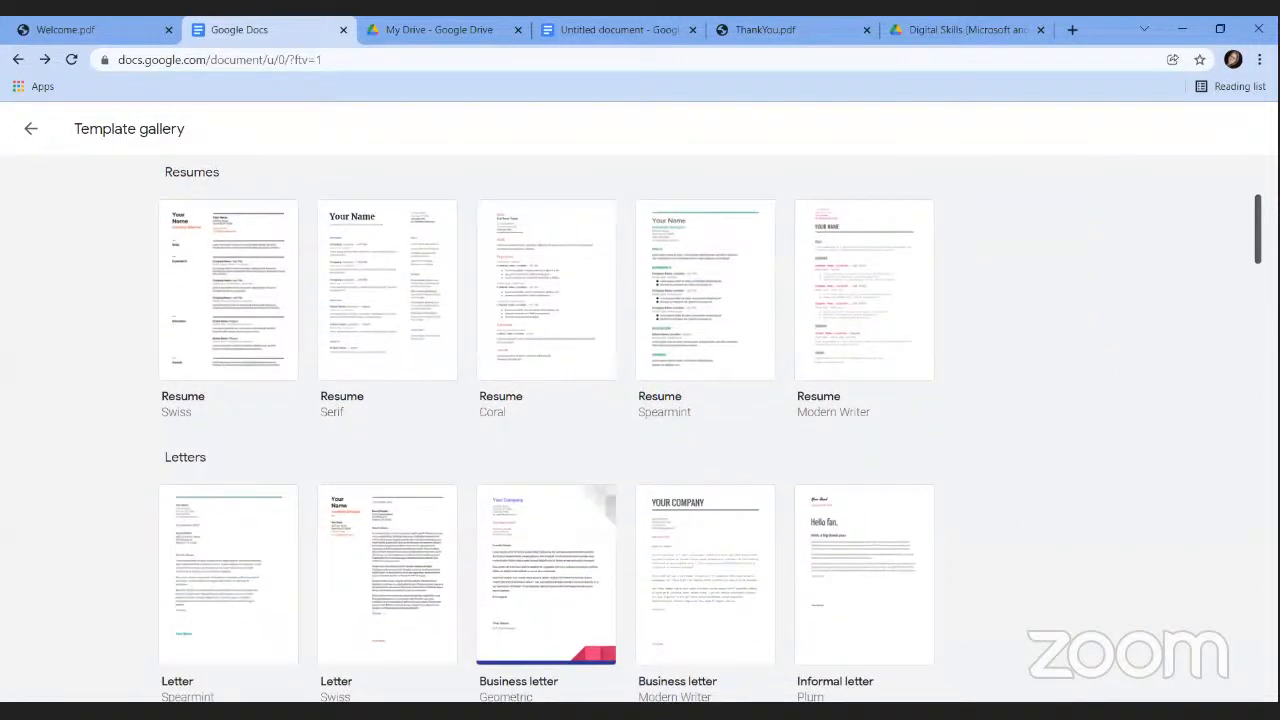
pyautogui.scroll(-5, 640, 430)
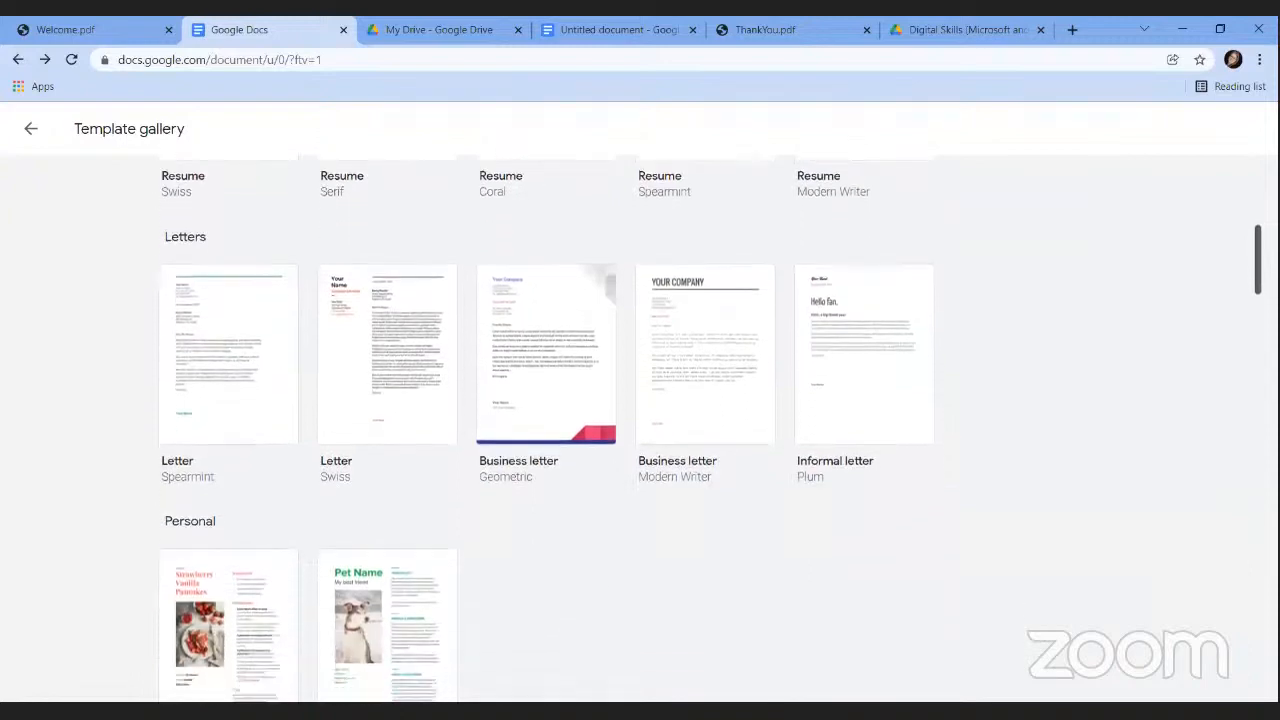
pyautogui.scroll(-4, 625, 430)
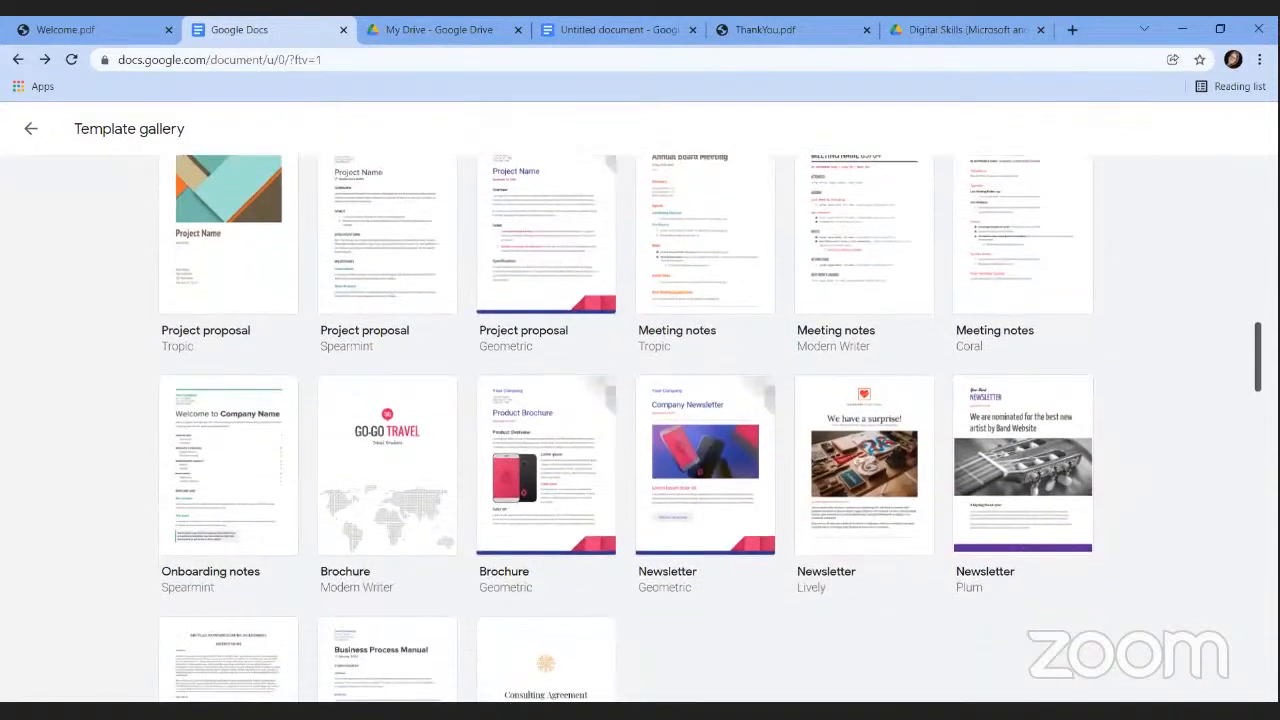
pyautogui.scroll(-1, 1180, 340)
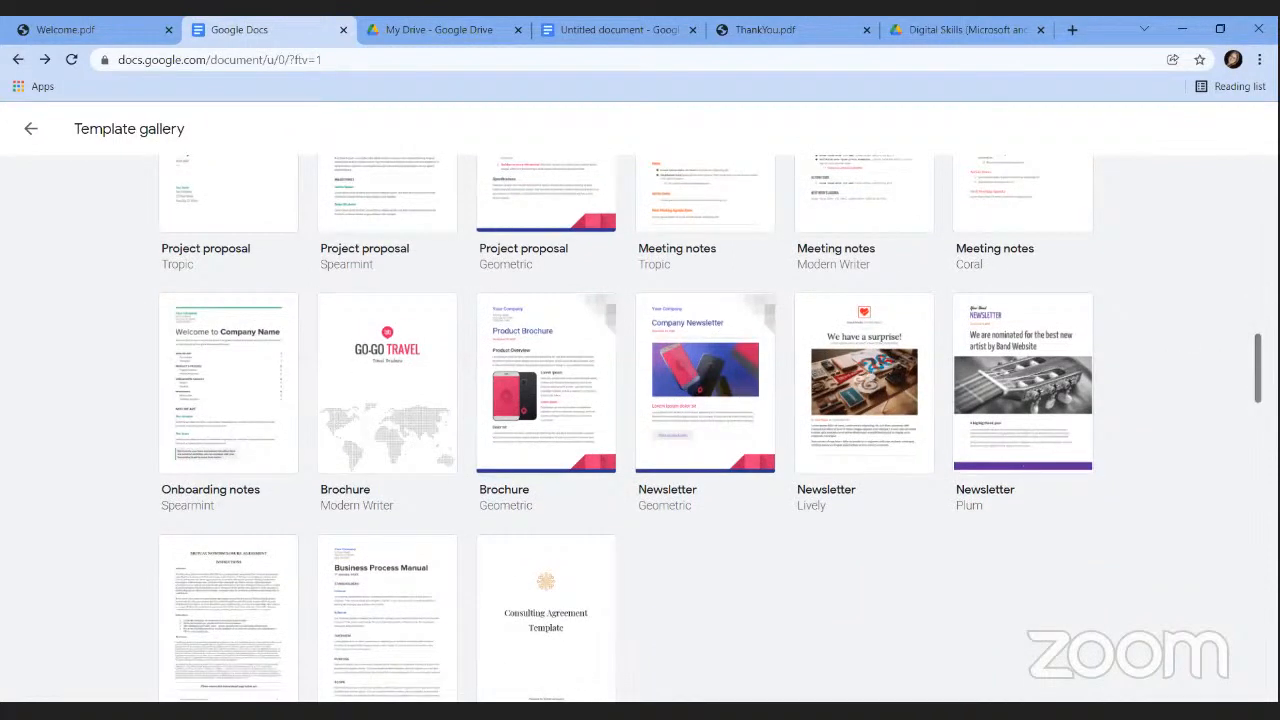
# Create a document from the Newsletter Plum template, then select and deselect the first Lorem ipsum paragraph.
pyautogui.click(1018, 394)
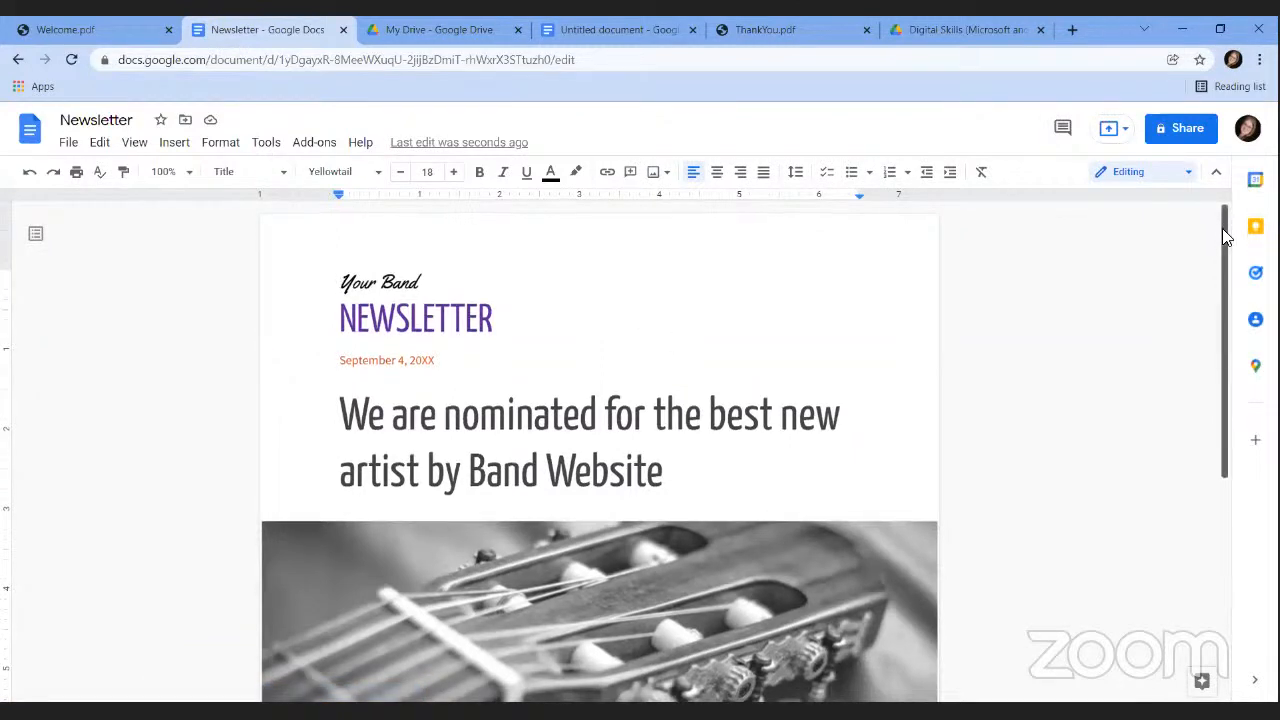
pyautogui.moveTo(1229, 234); pyautogui.dragTo(1211, 500)
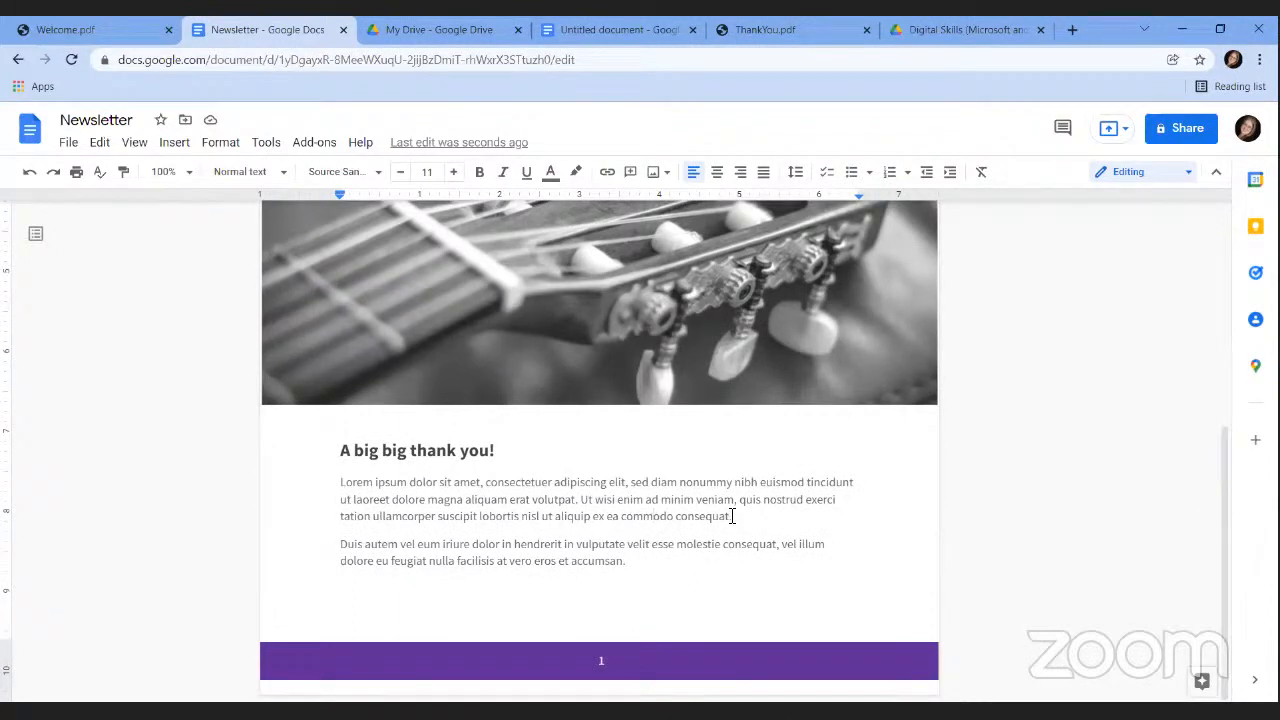
pyautogui.moveTo(731, 516); pyautogui.dragTo(341, 482)
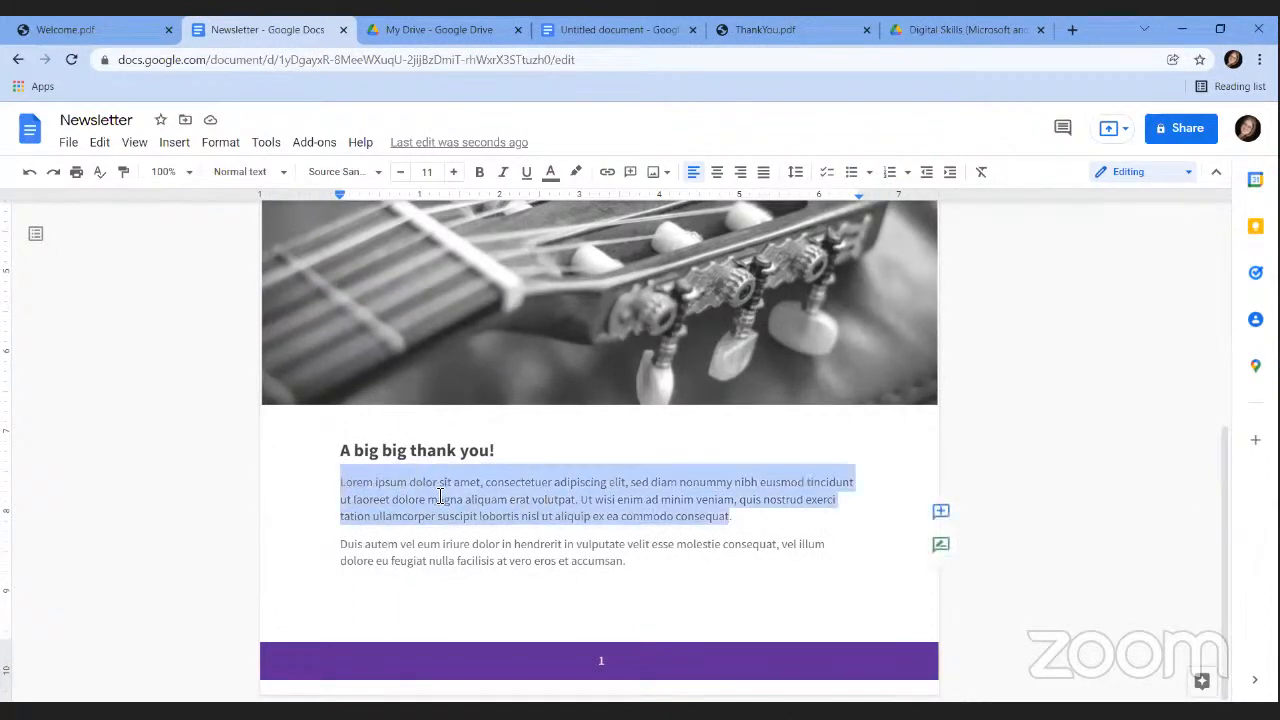
pyautogui.click(496, 514)
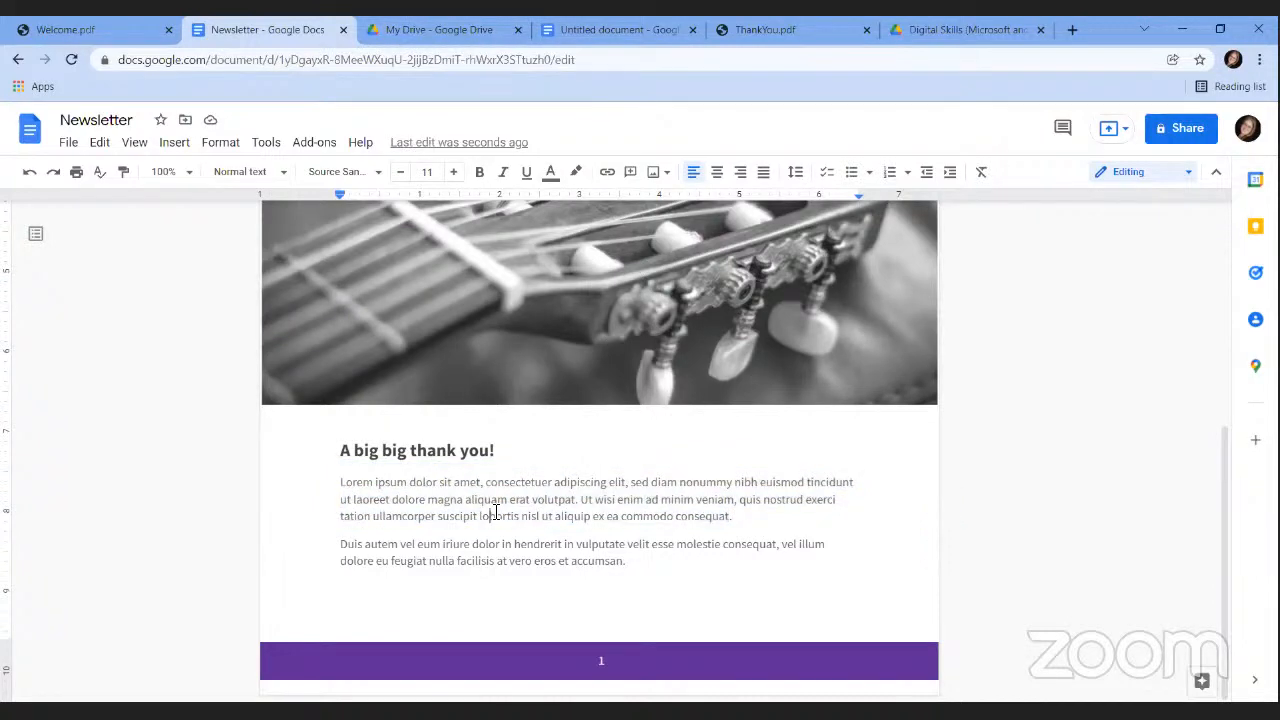
# In My Drive, choose New > Google Docs > From a template.
pyautogui.click(400, 30)
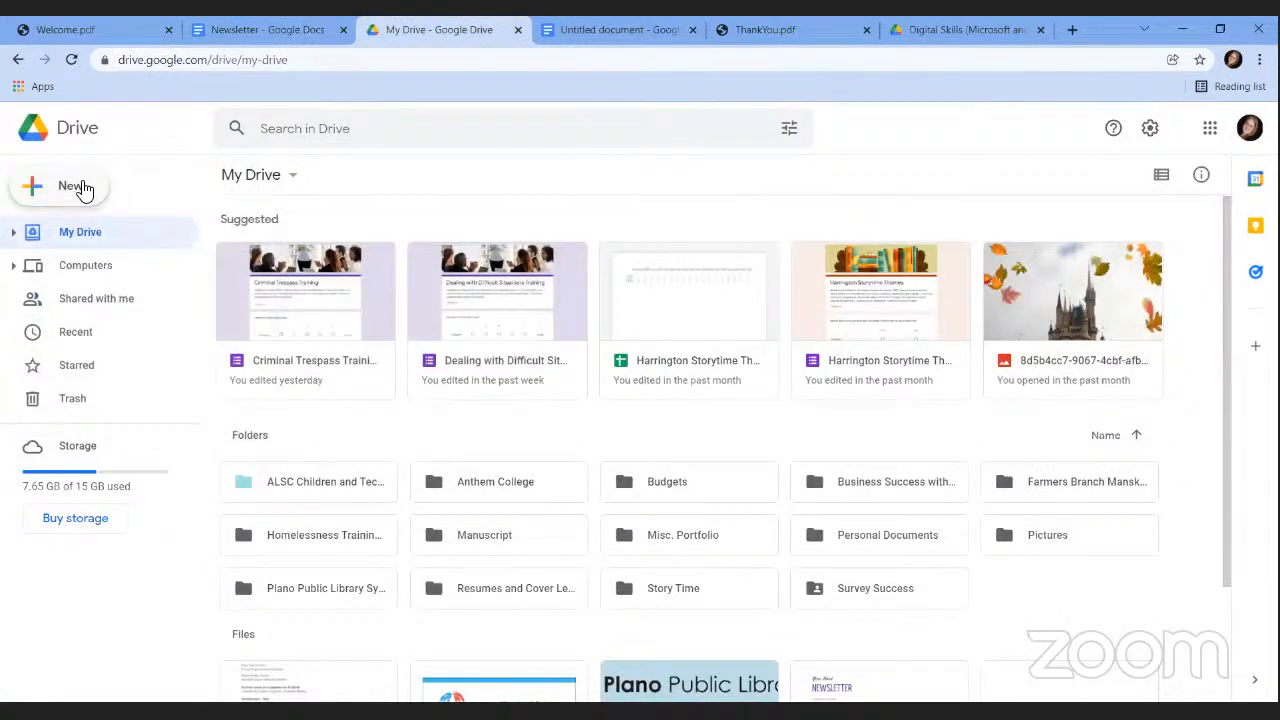
pyautogui.click(84, 190)
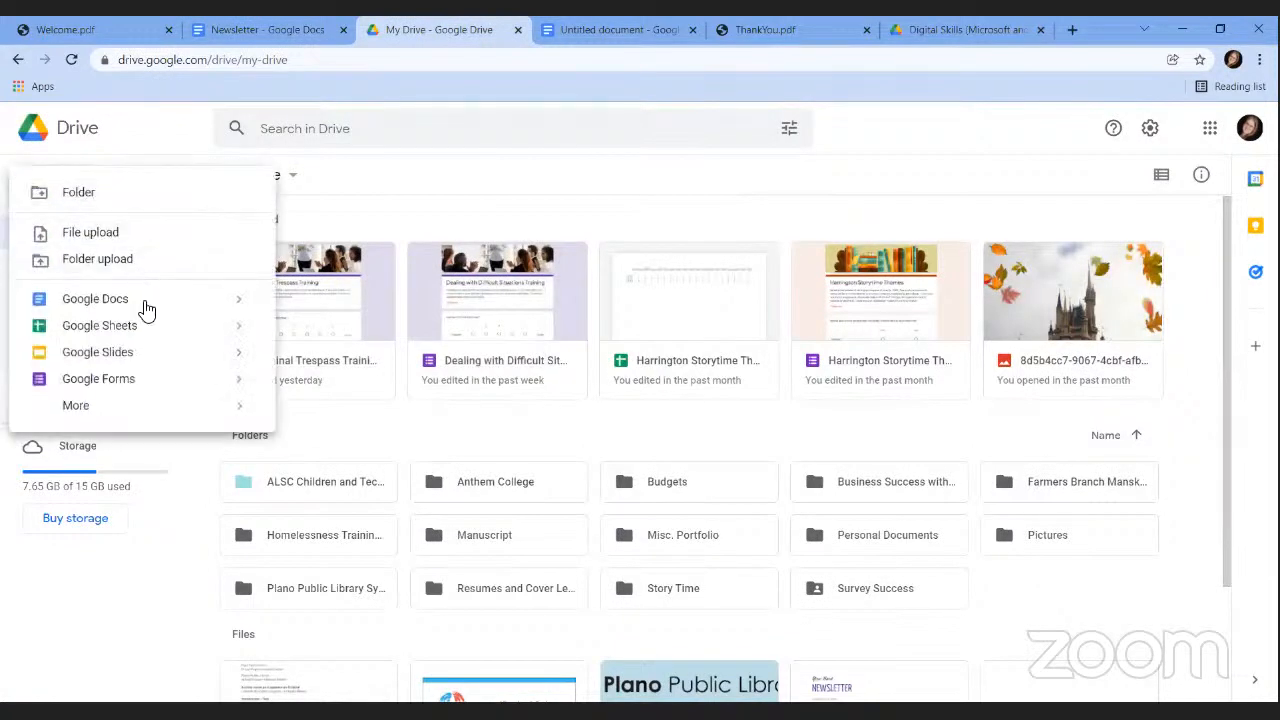
pyautogui.click(239, 302)
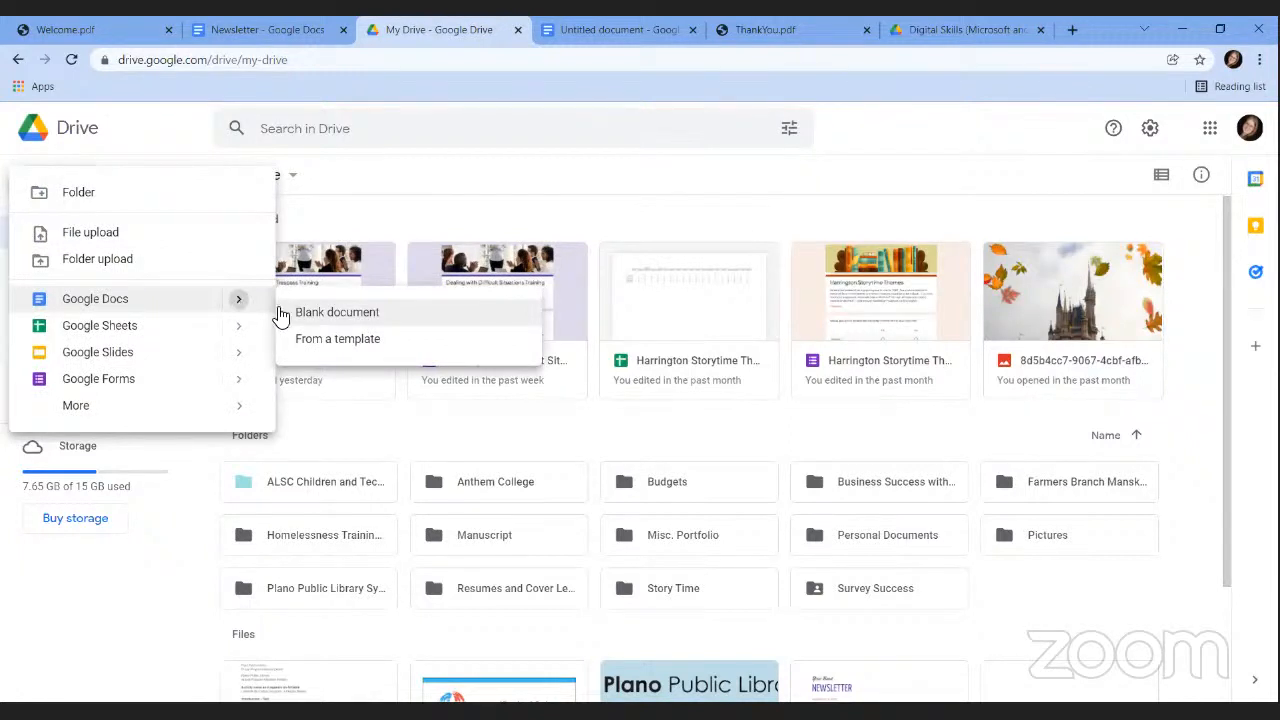
pyautogui.click(332, 340)
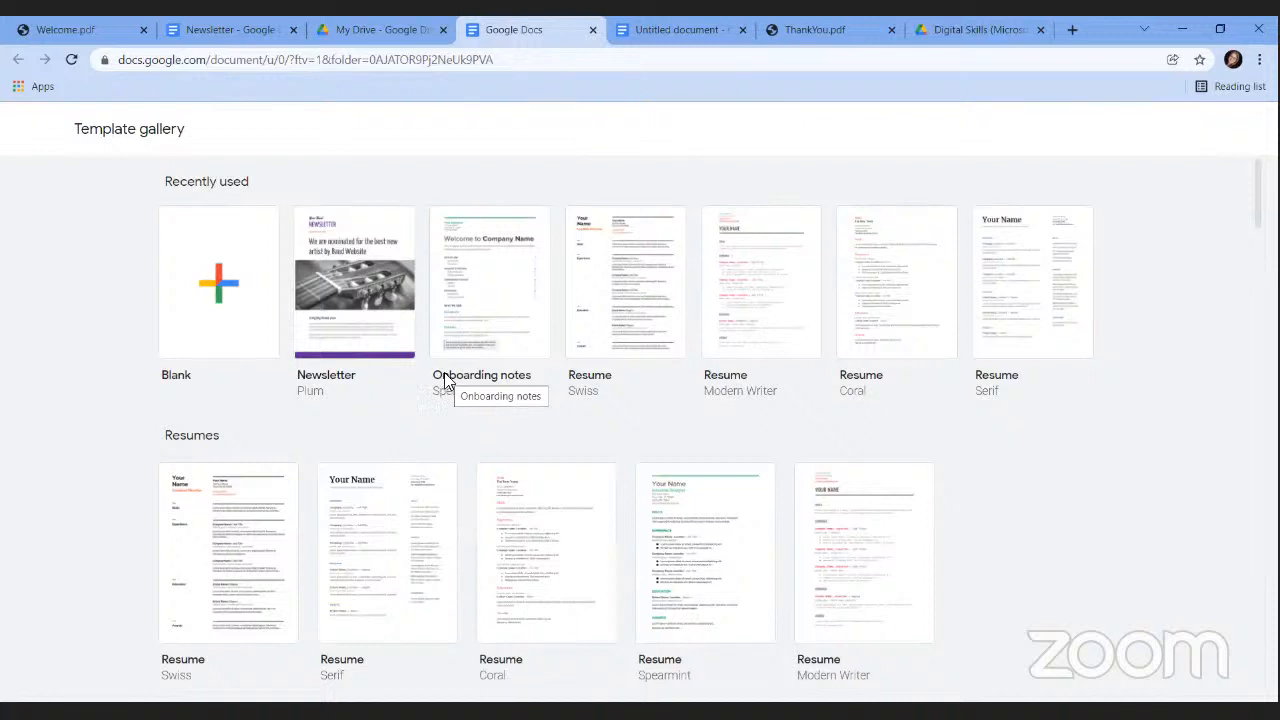
# In My Drive, show the Open with options for the 01_LinkedInForCareer Word file.
pyautogui.click(342, 31)
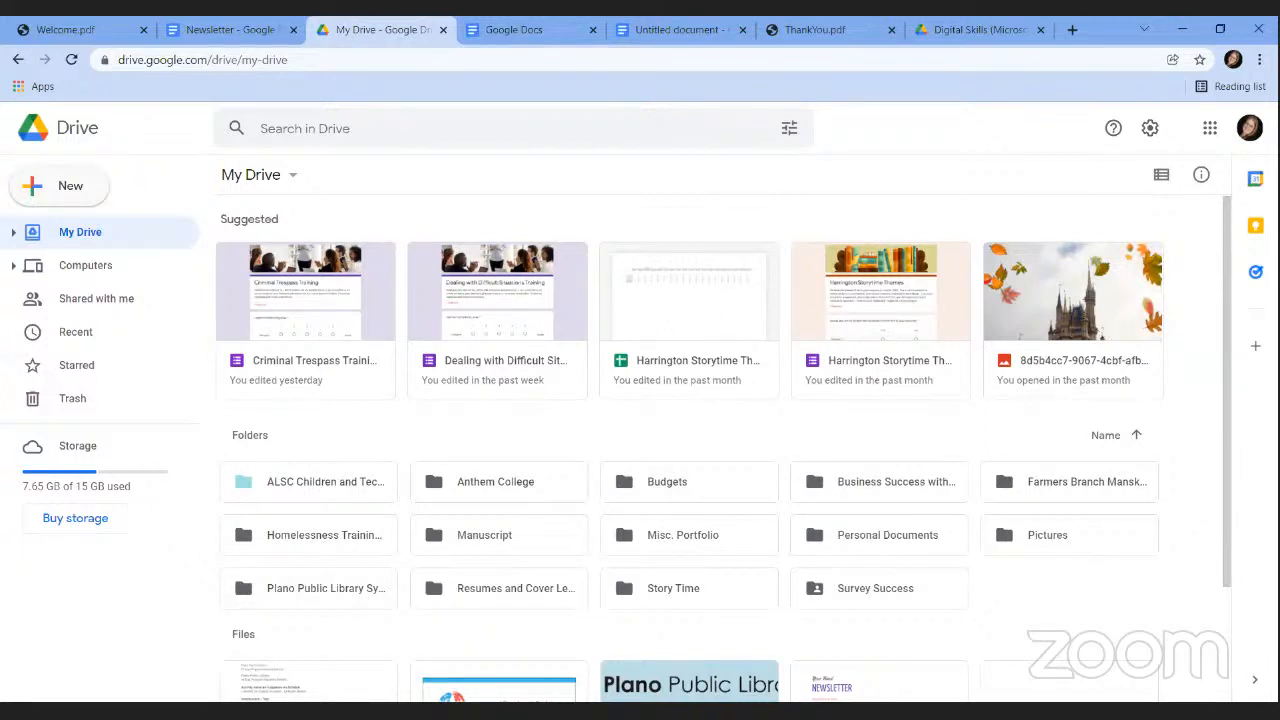
pyautogui.click(96, 197)
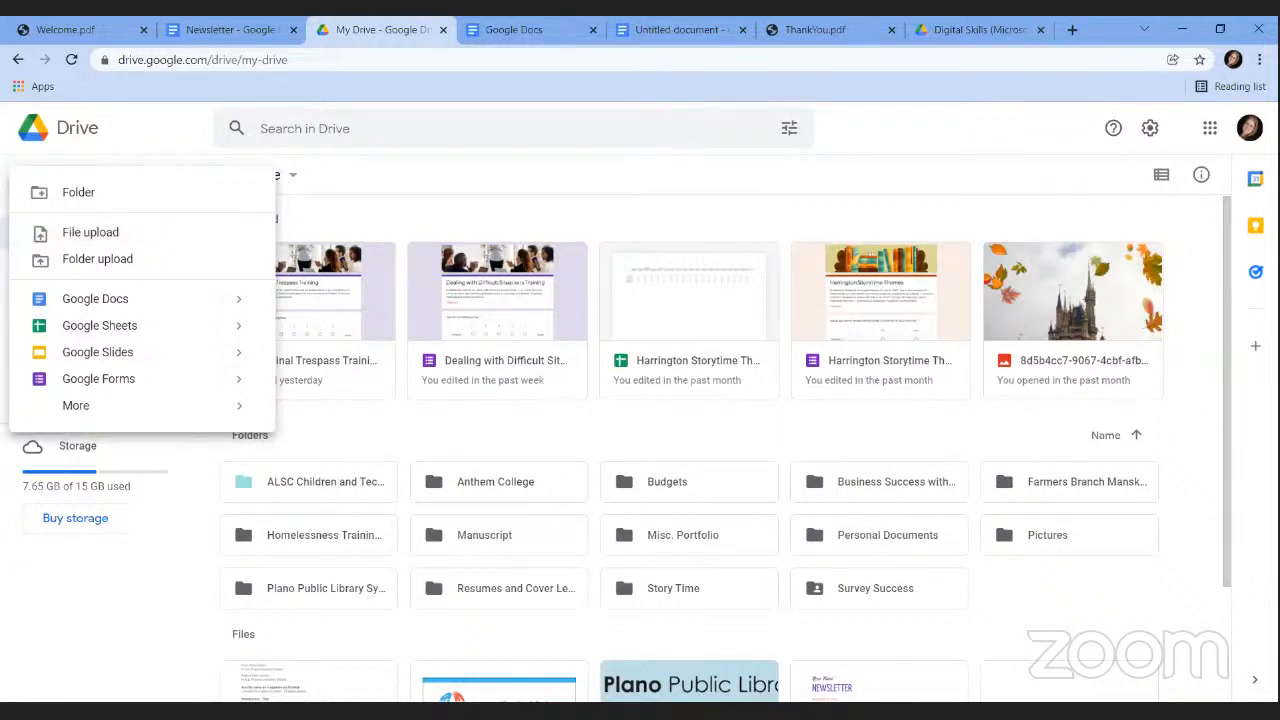
pyautogui.moveTo(1222, 262); pyautogui.dragTo(1230, 452)
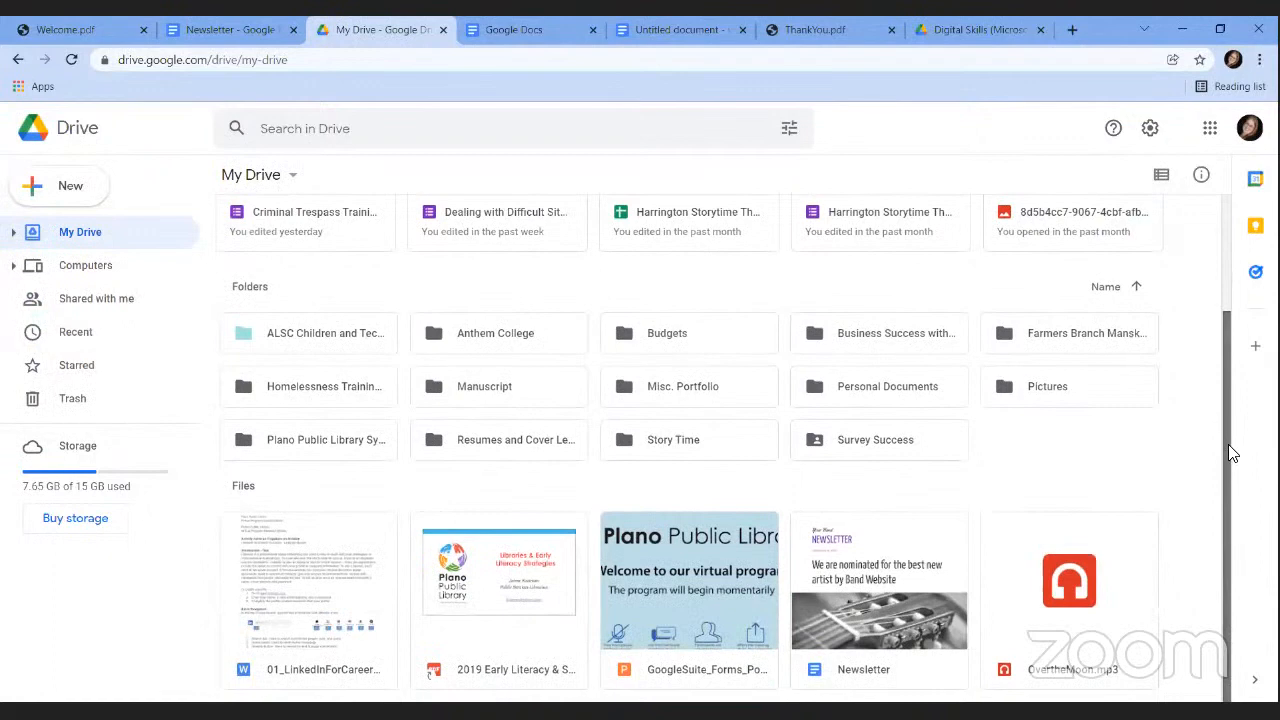
pyautogui.click(291, 539)
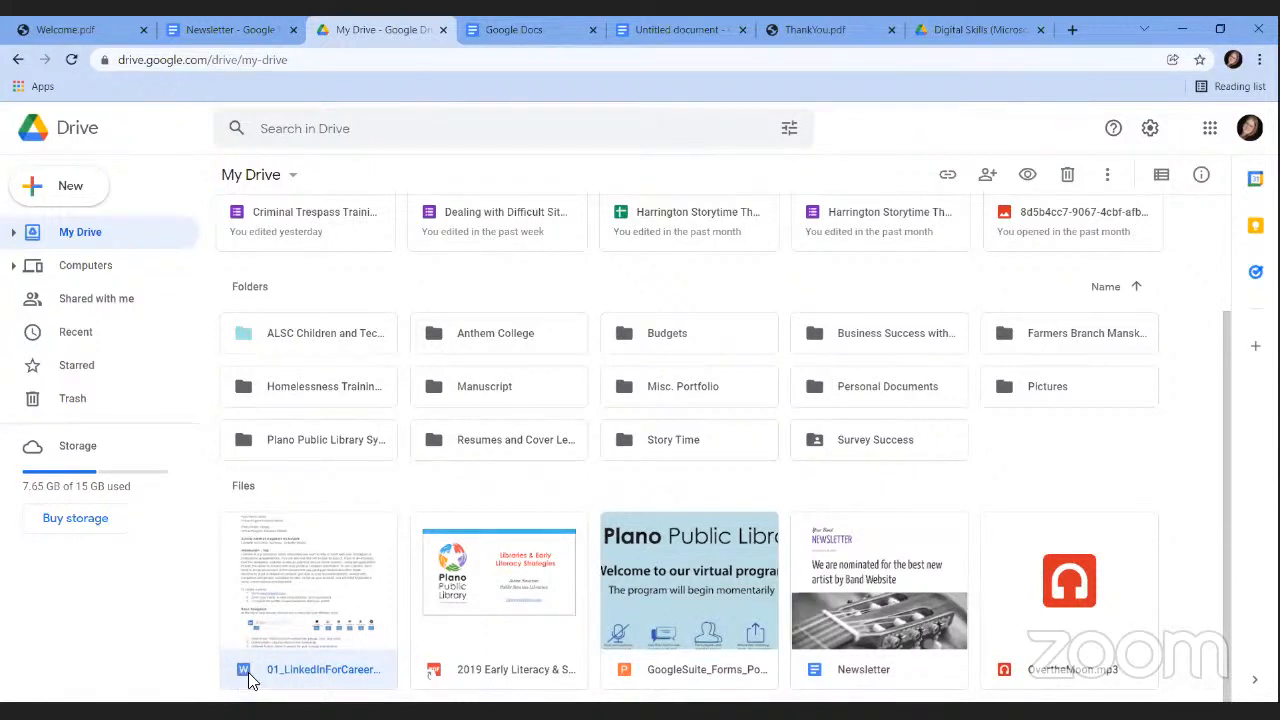
pyautogui.rightClick(254, 582)
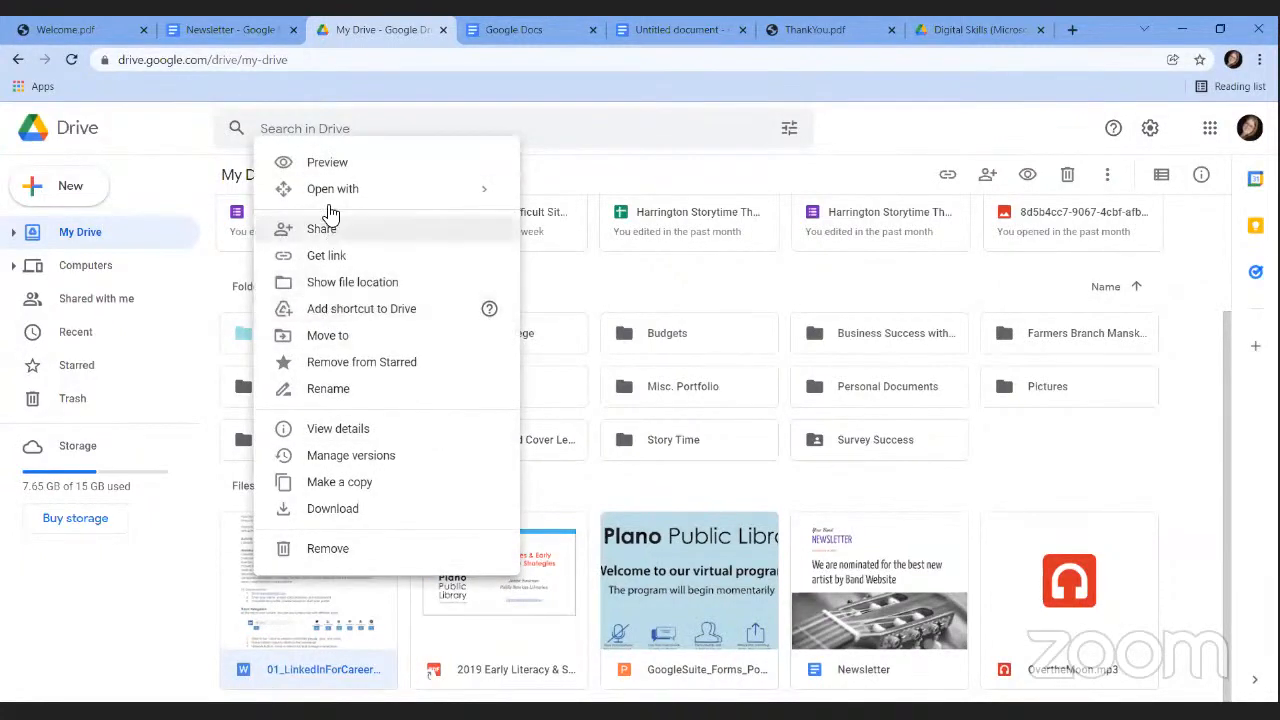
pyautogui.moveTo(337, 199)
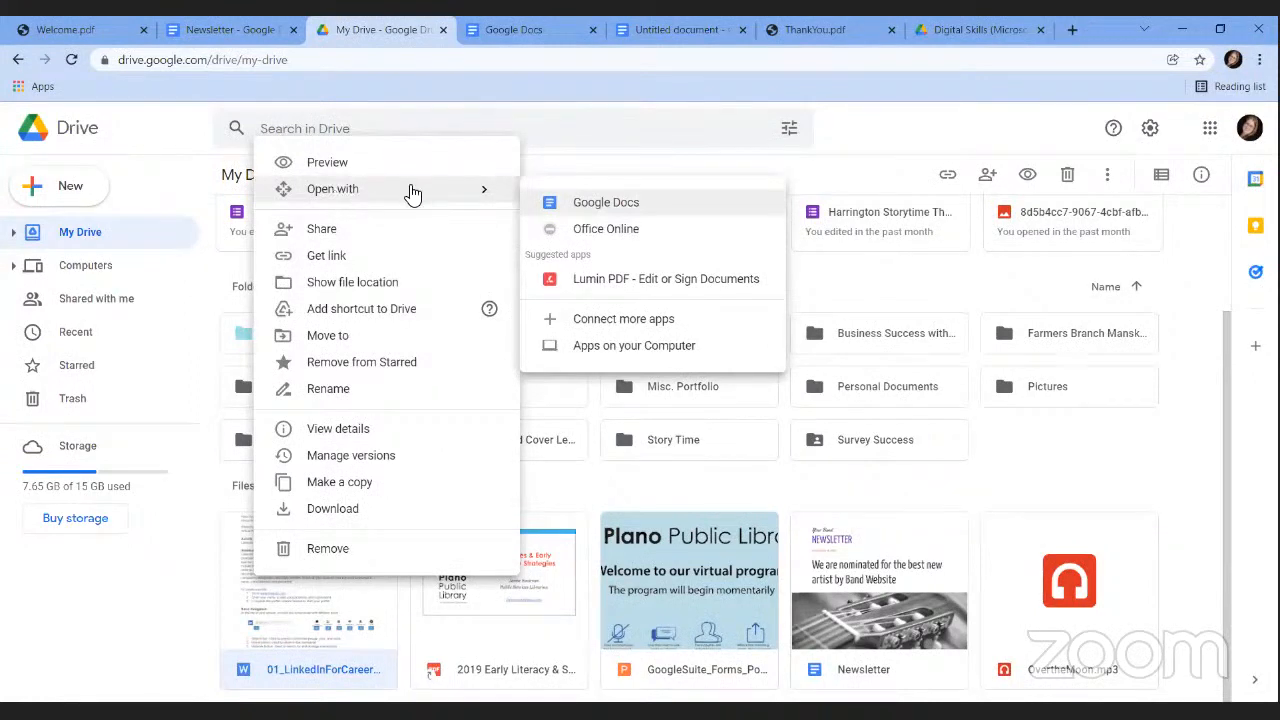
# Open the LinkedIn Word file in Google Docs and save it as a Google Docs copy.
pyautogui.click(572, 210)
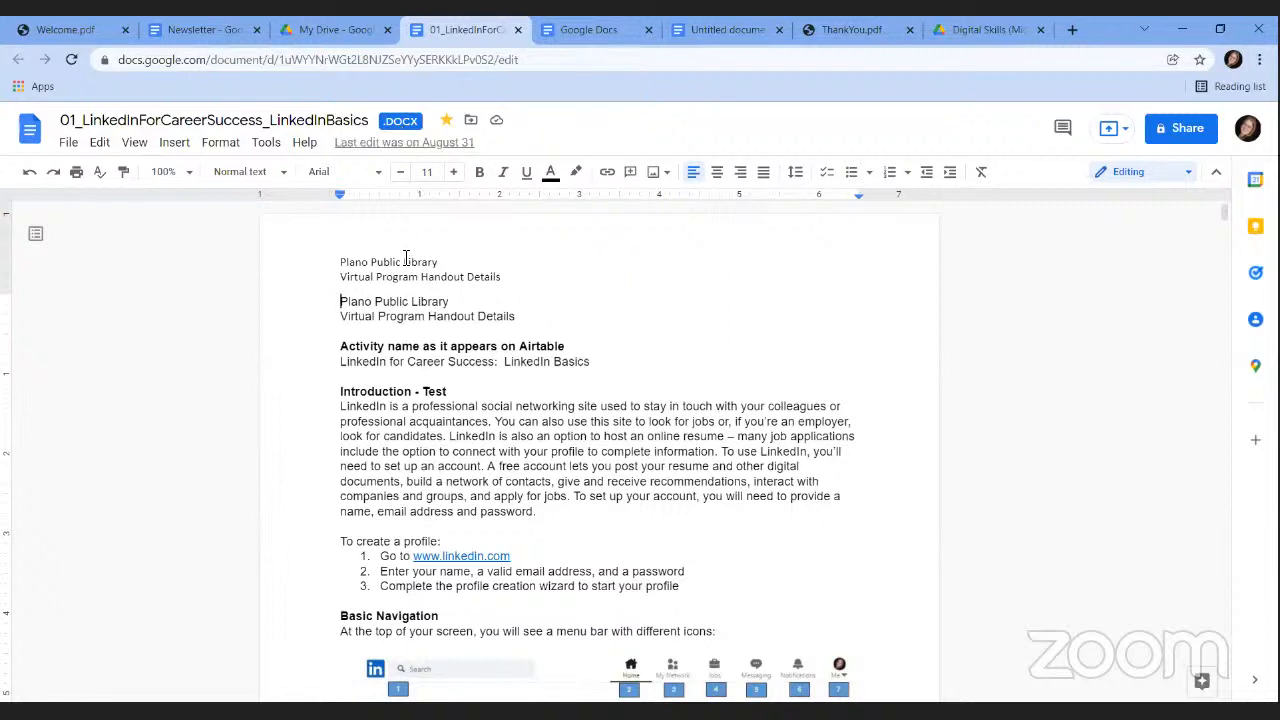
pyautogui.click(68, 143)
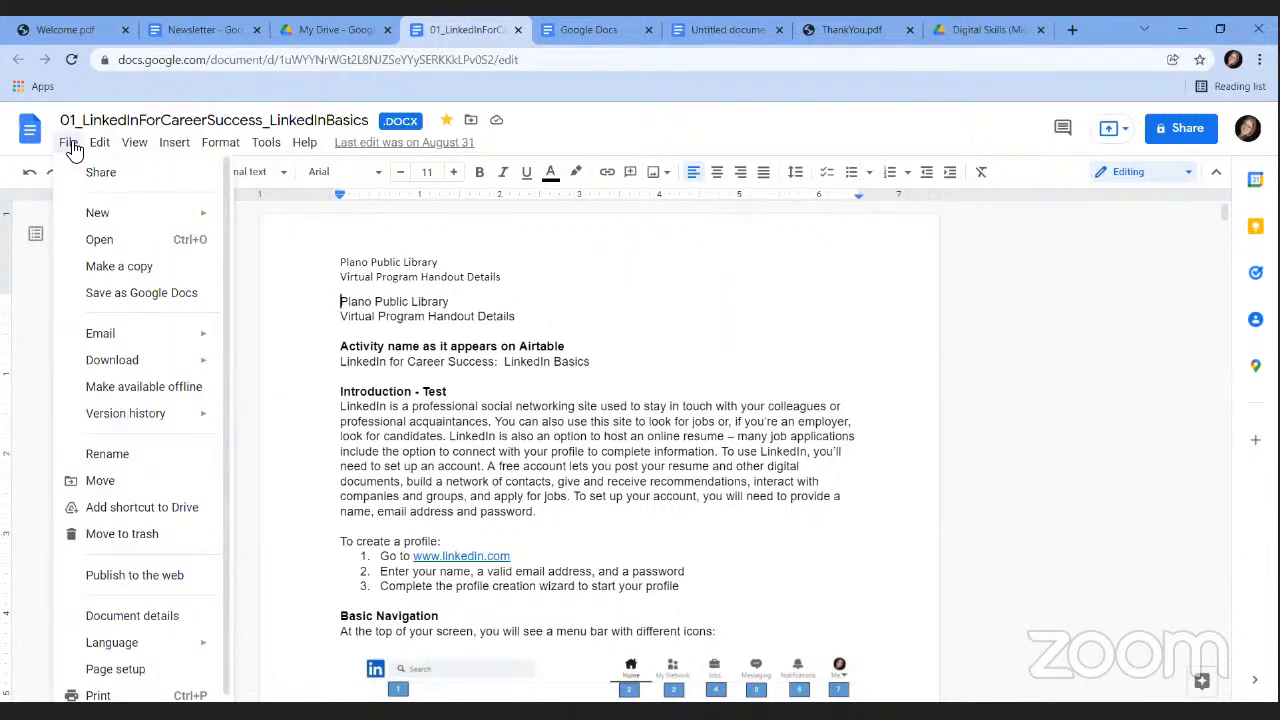
pyautogui.click(131, 293)
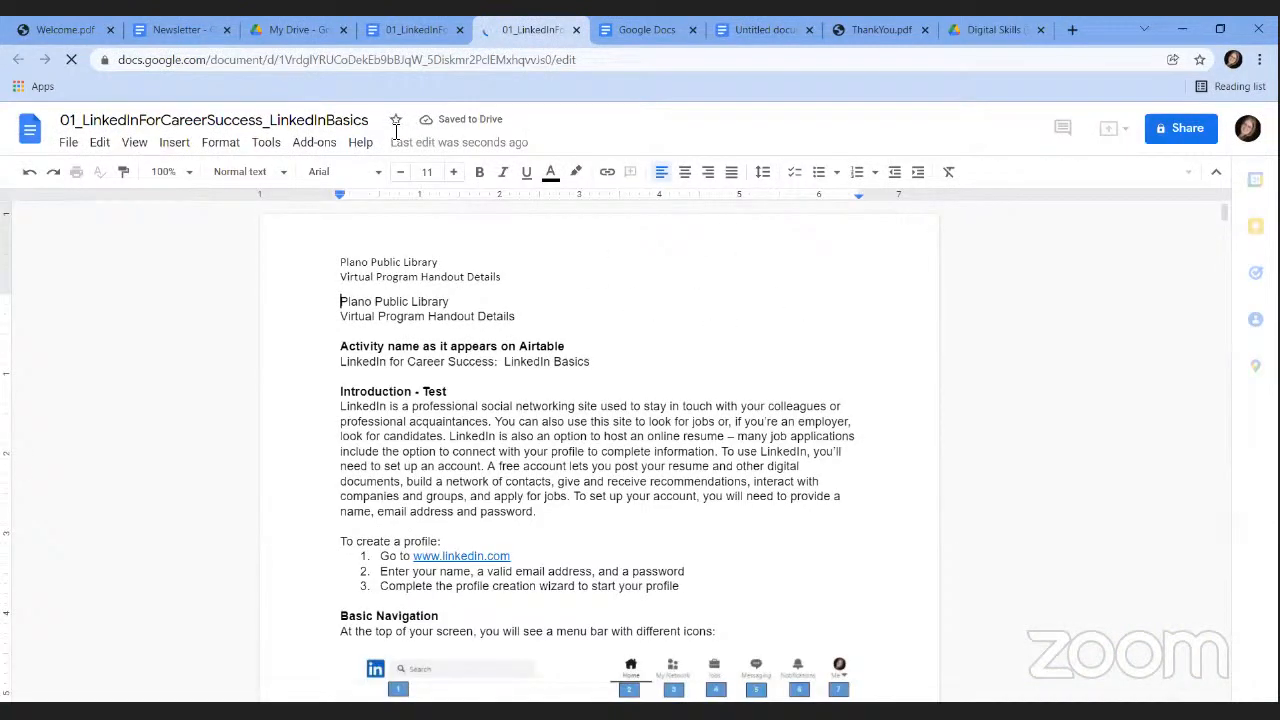
pyautogui.click(288, 30)
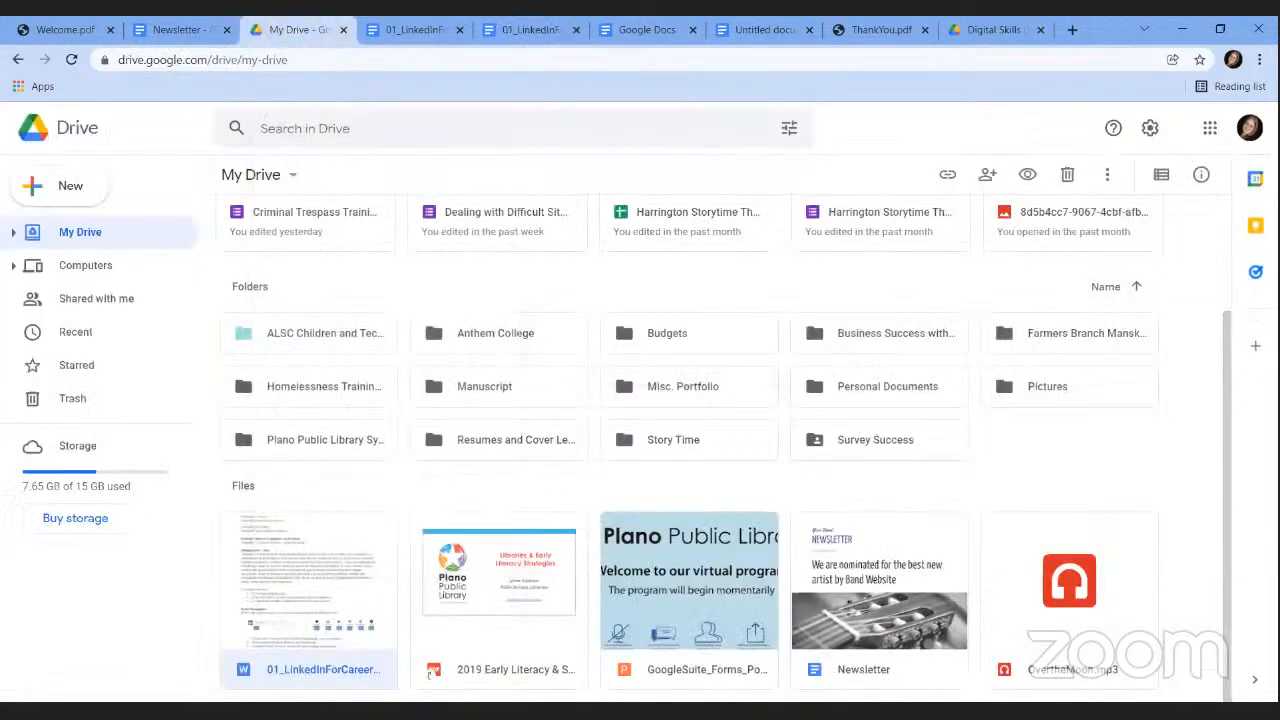
# Reload My Drive to list the new LinkedIn copy, then send the Newsletter tab back to Docs home.
pyautogui.click(988, 58)
pyautogui.press('Return')
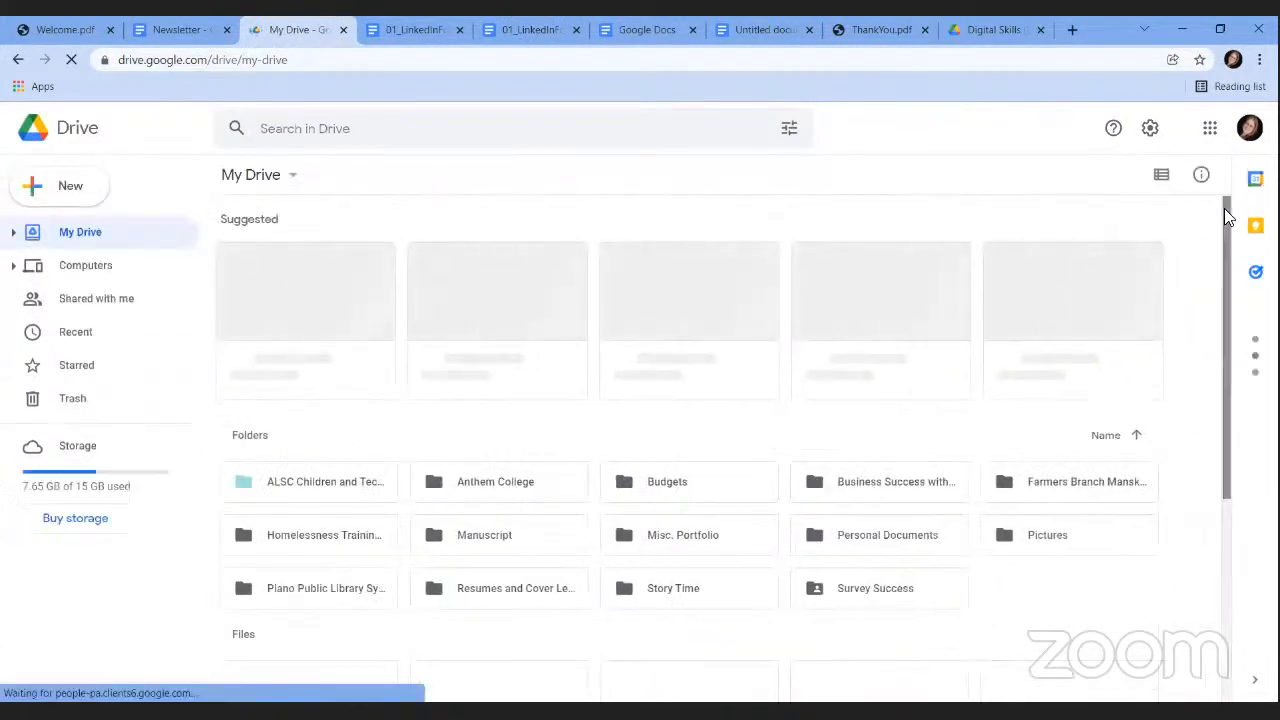
pyautogui.moveTo(1225, 220); pyautogui.dragTo(1210, 513)
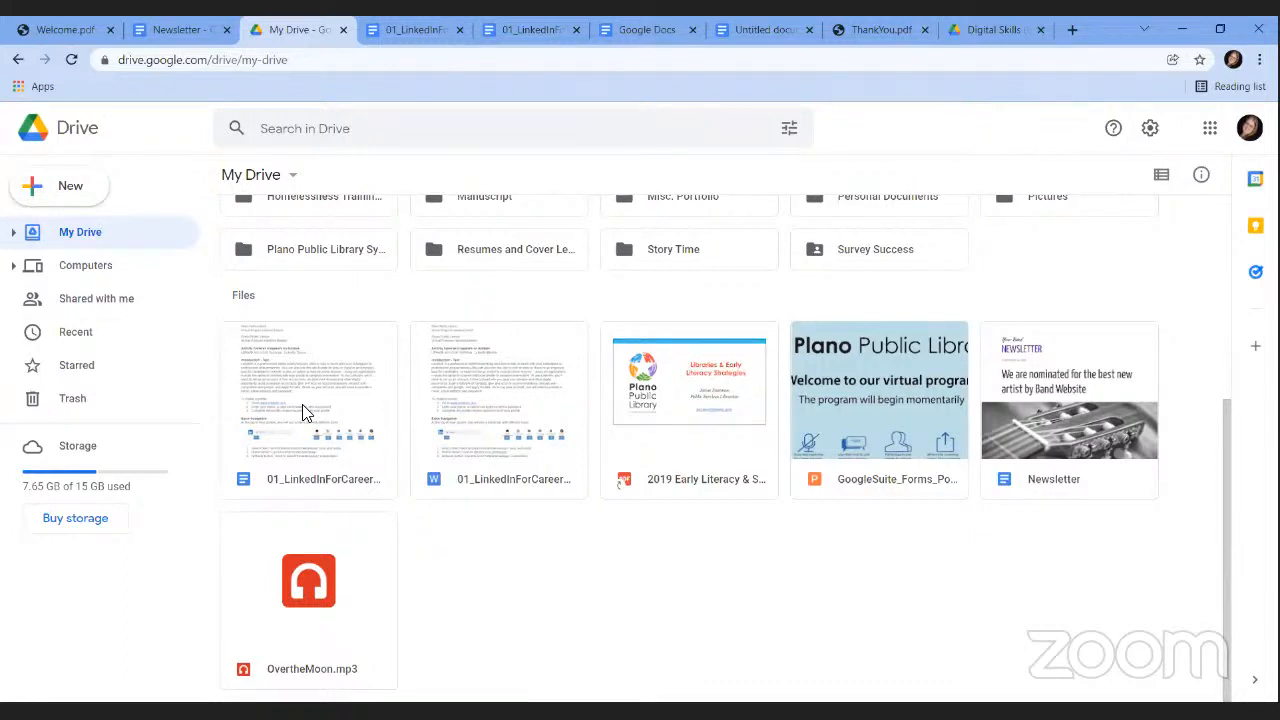
pyautogui.click(190, 29)
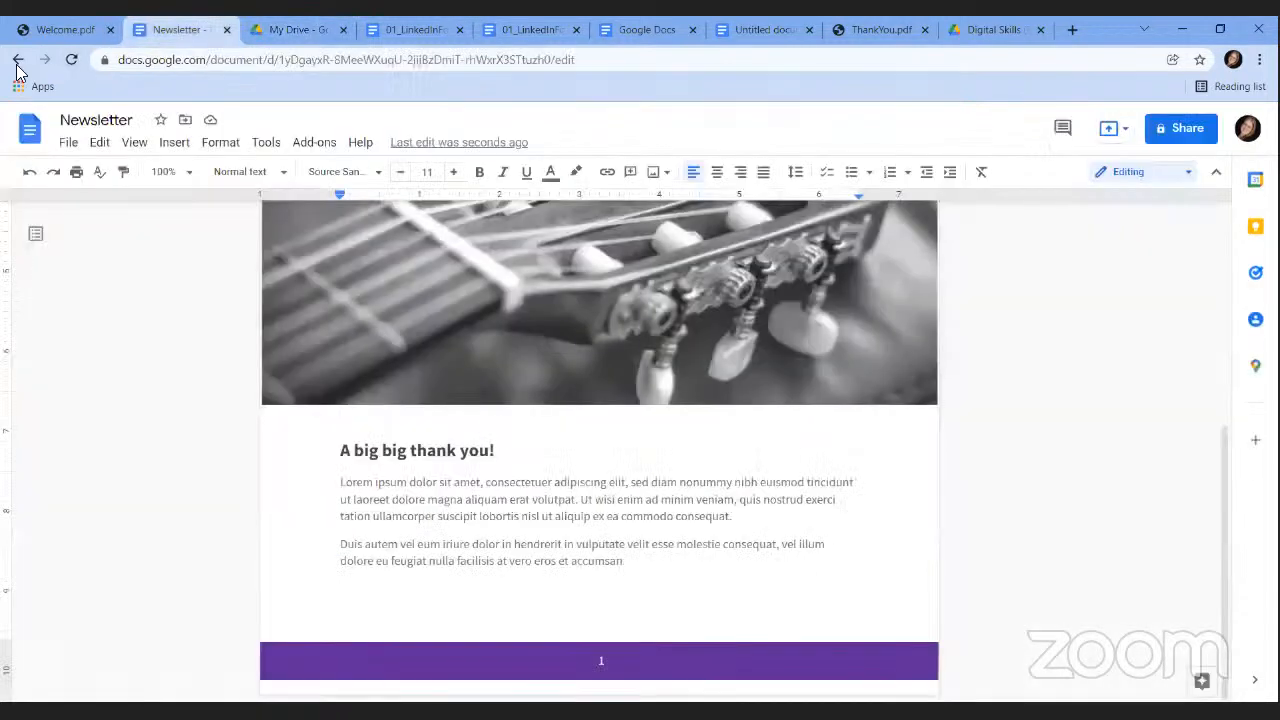
pyautogui.click(17, 61)
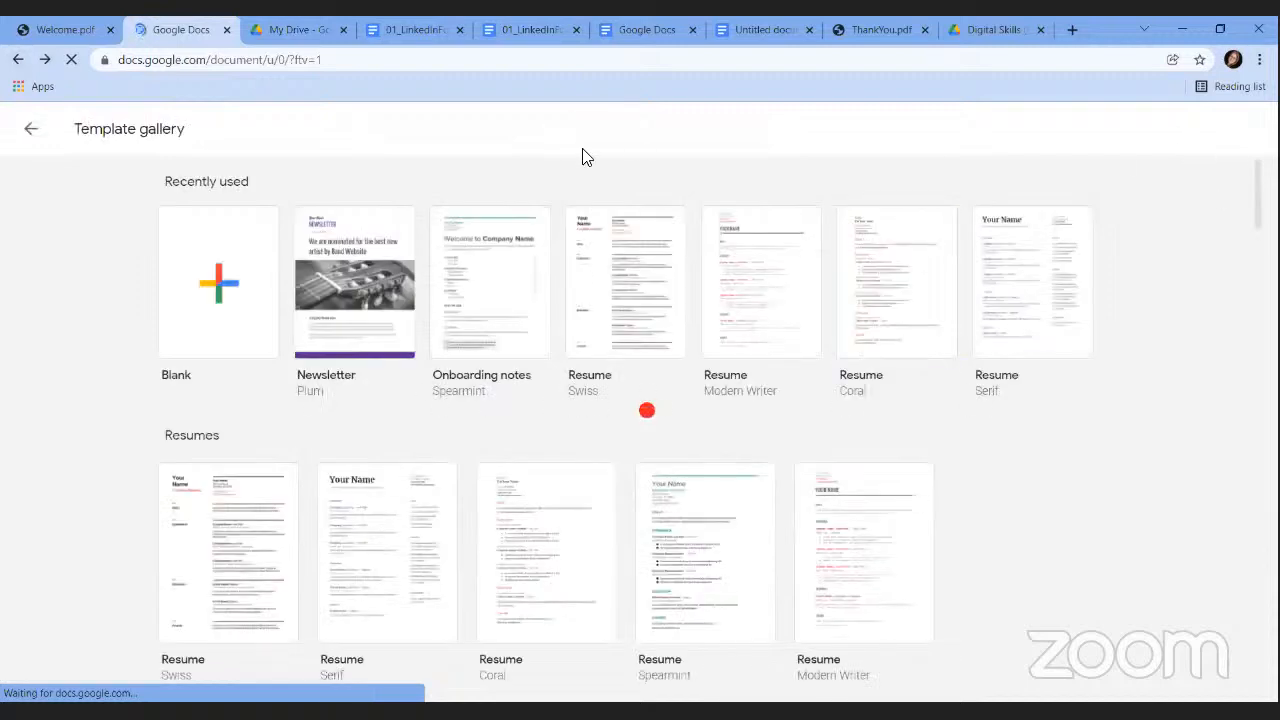
# Return from the Template gallery to Docs home and scroll through the listed documents.
pyautogui.click(30, 128)
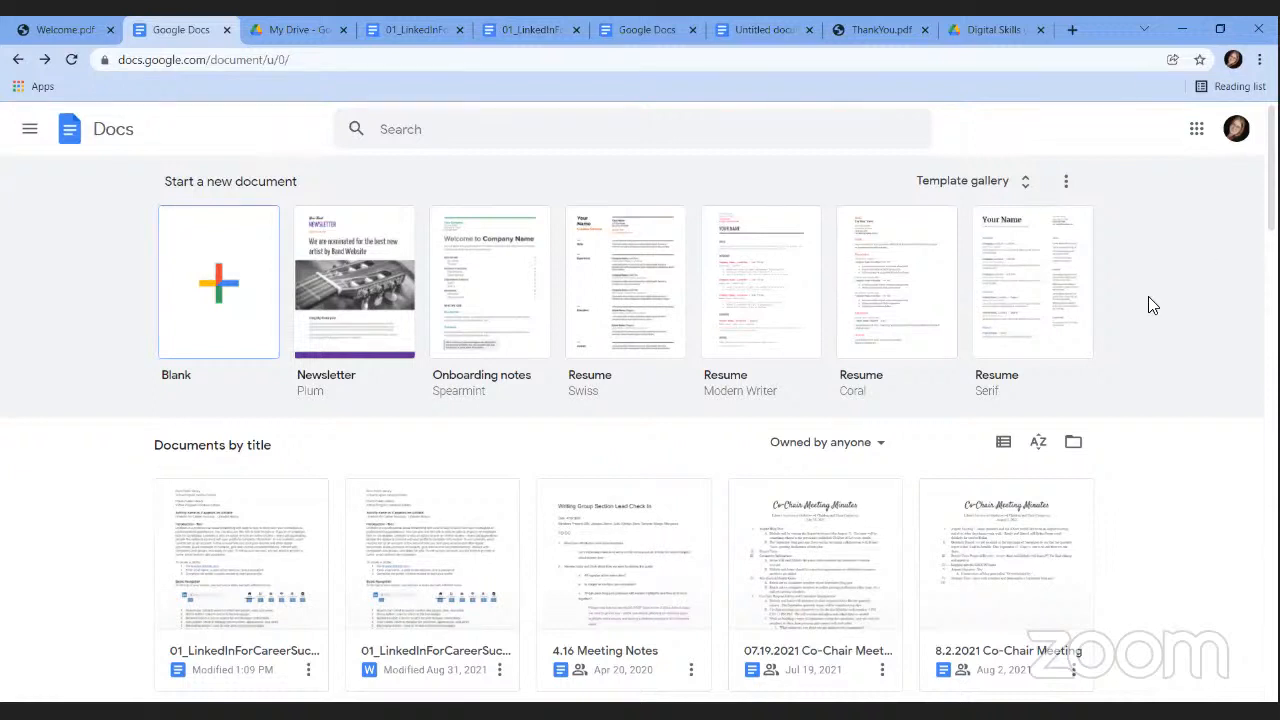
pyautogui.scroll(-3, 640, 400)
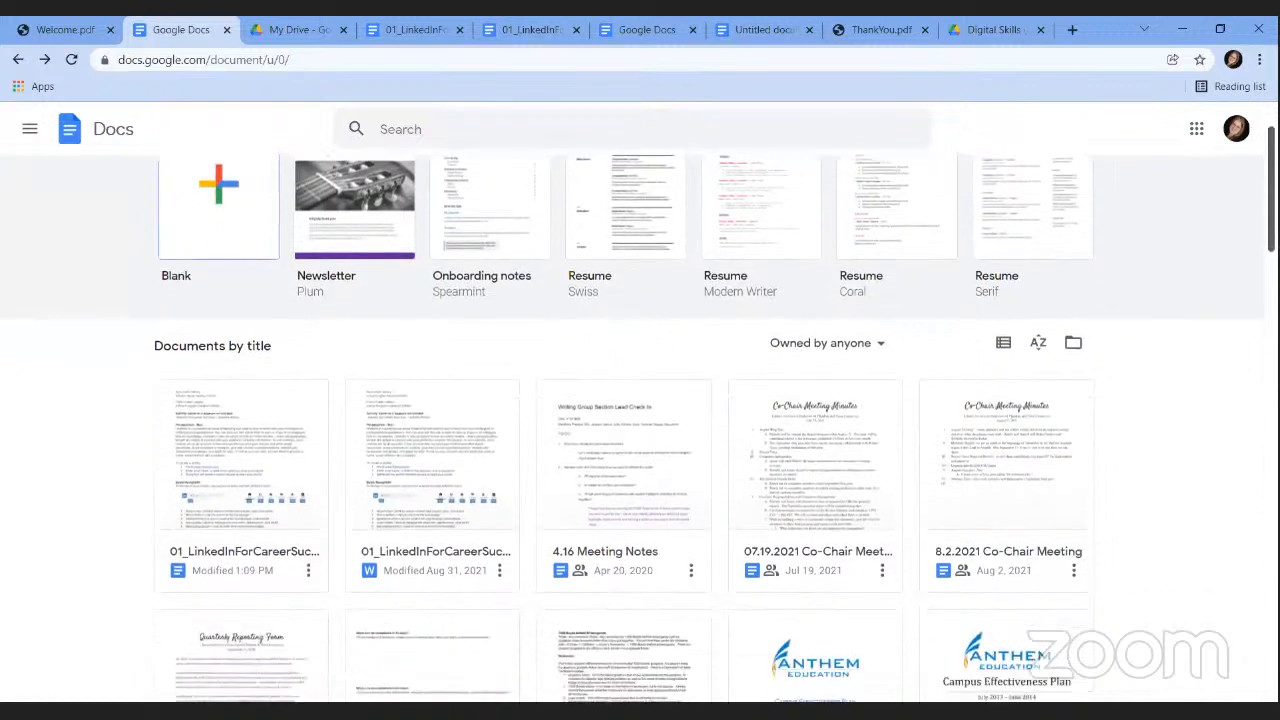
pyautogui.scroll(2, 640, 400)
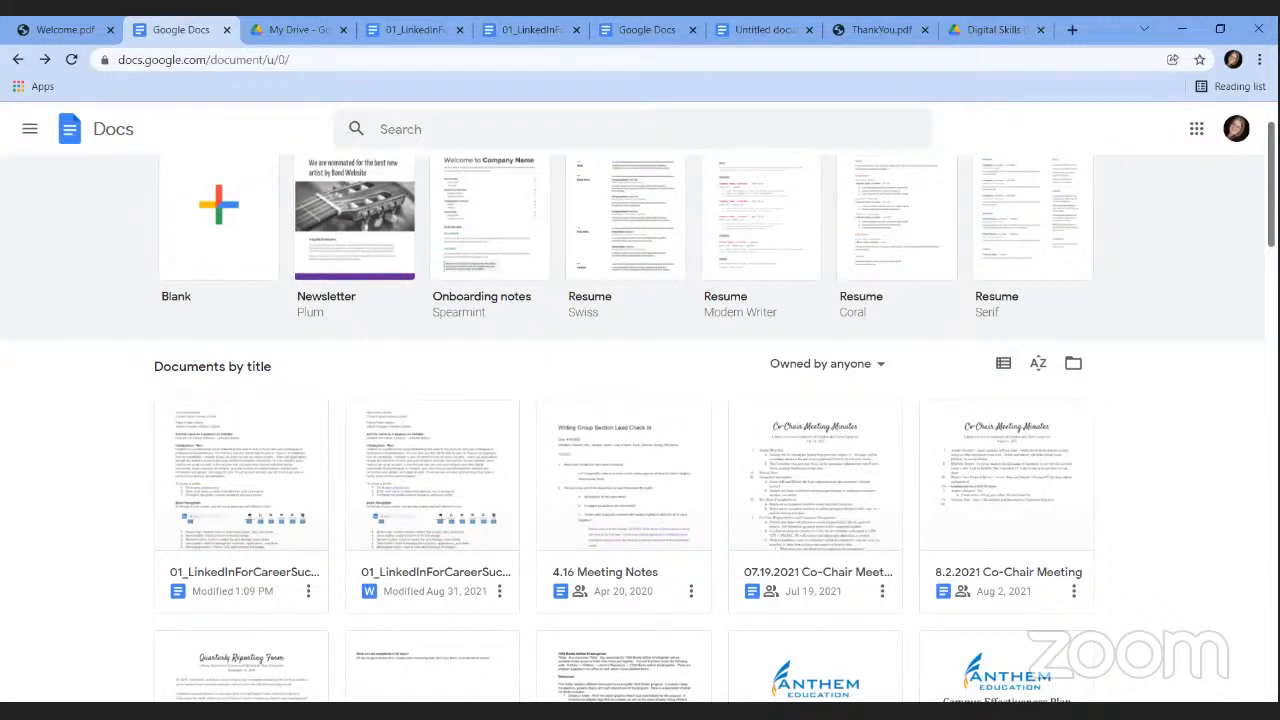
pyautogui.scroll(-1, 1055, 238)
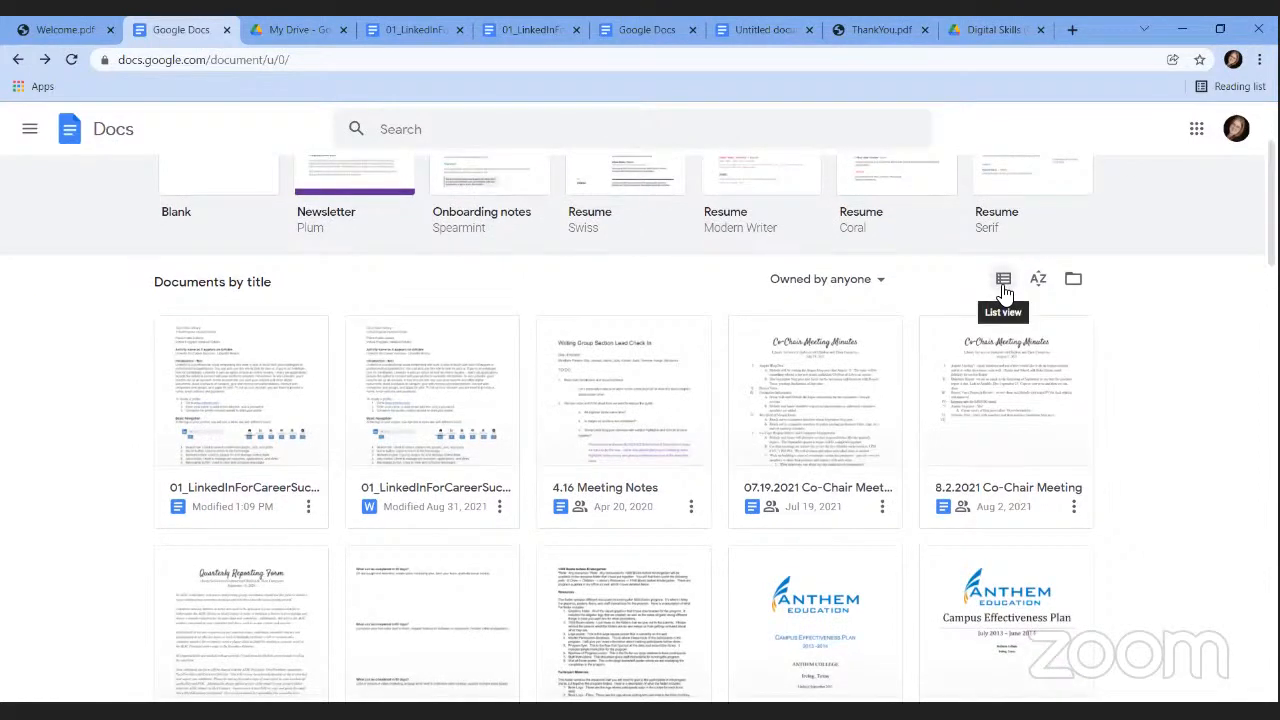
pyautogui.click(1003, 282)
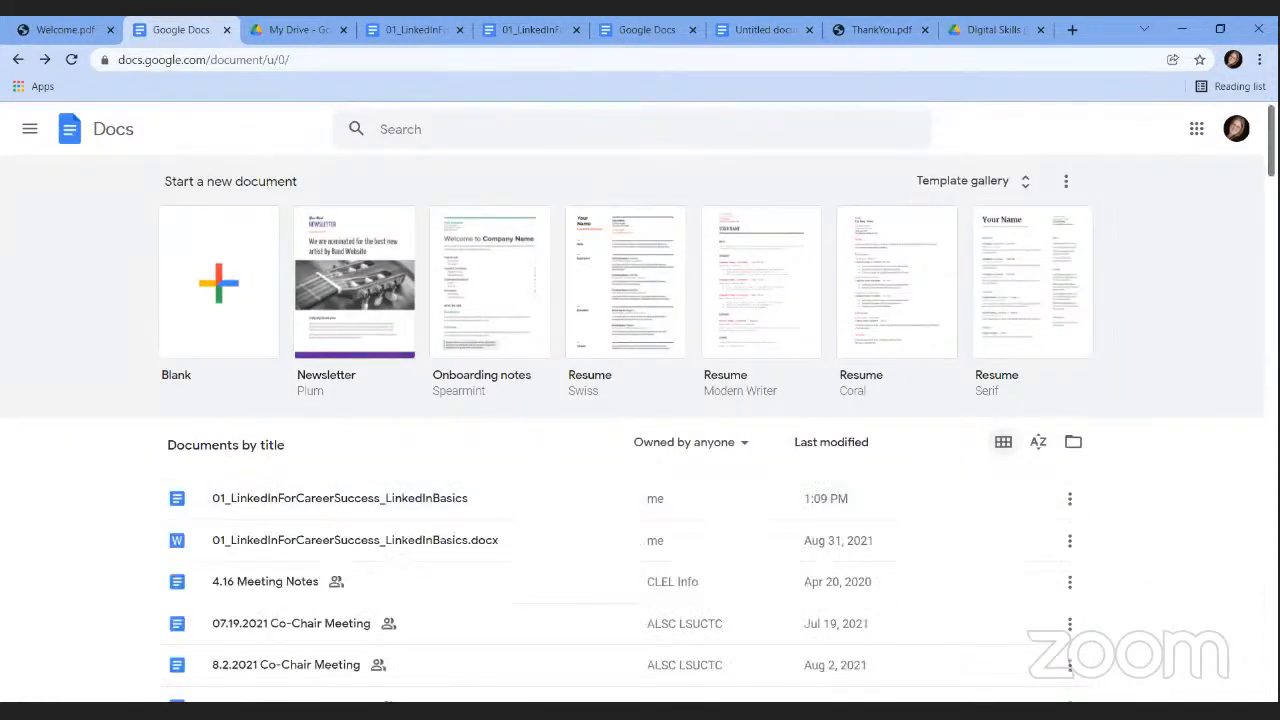
pyautogui.scroll(-2, 392, 330)
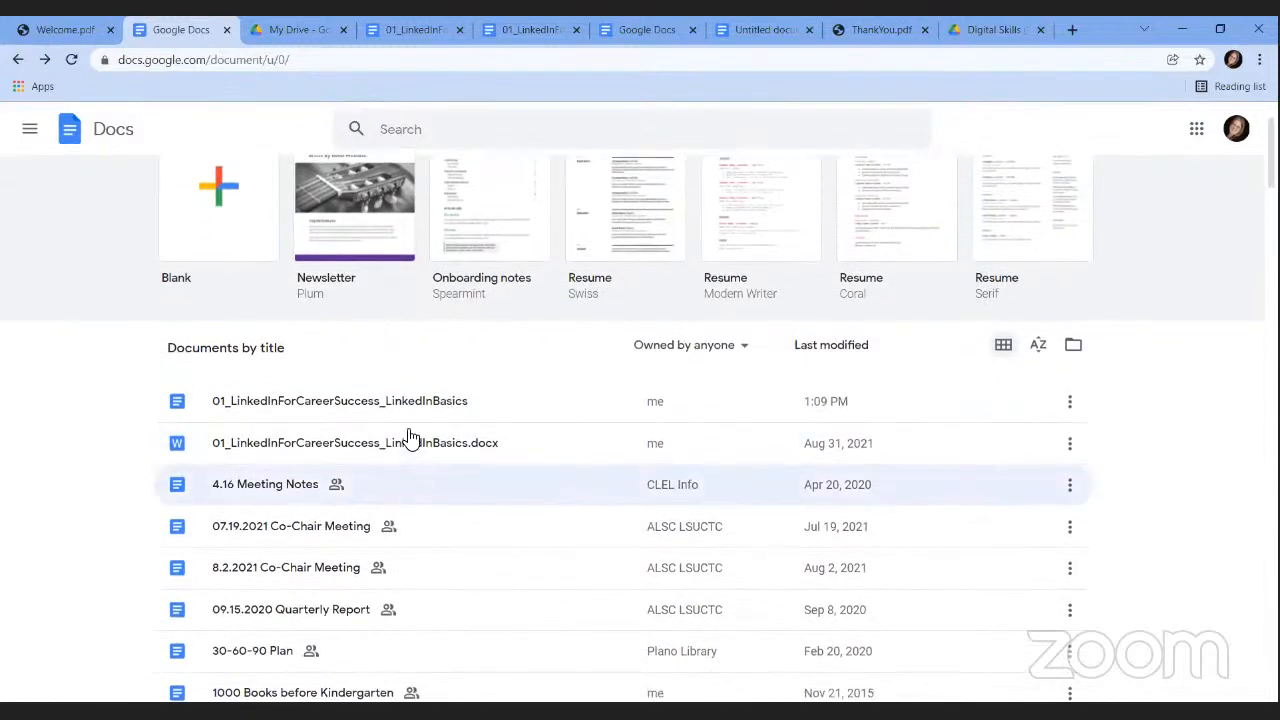
pyautogui.click(1003, 345)
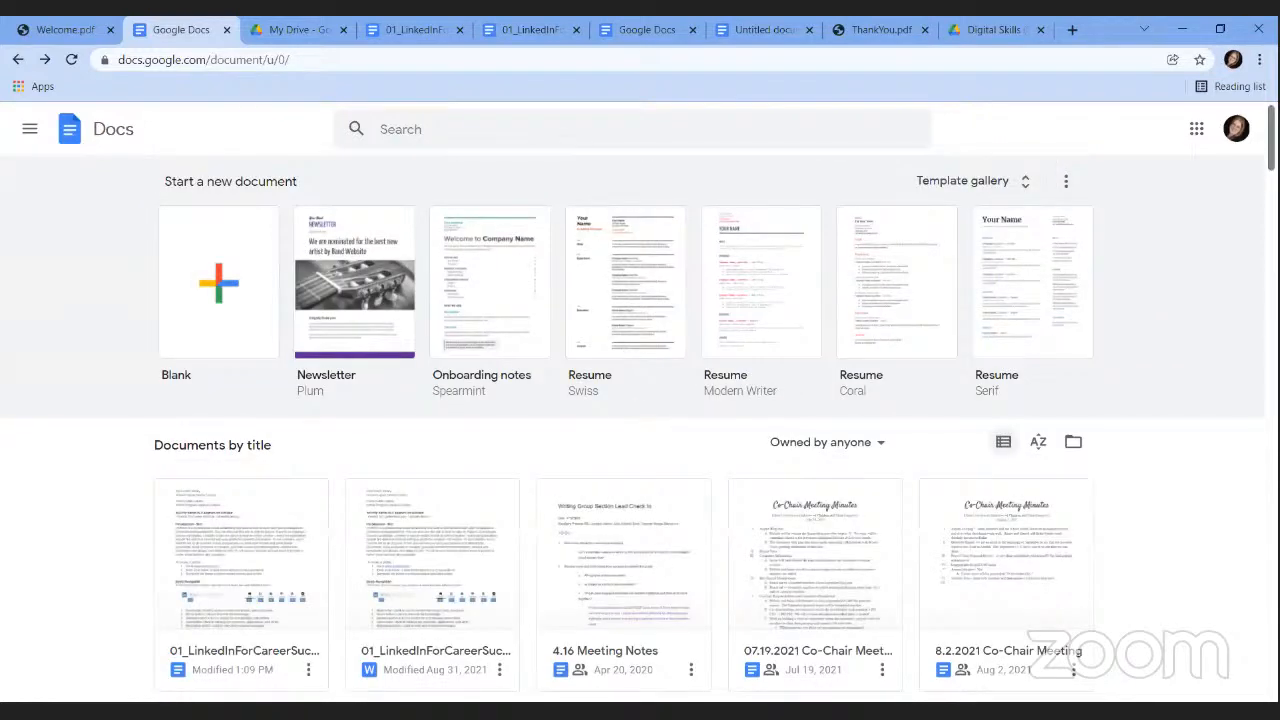
pyautogui.scroll(-4, 640, 410)
pyautogui.scroll(-3, 640, 410)
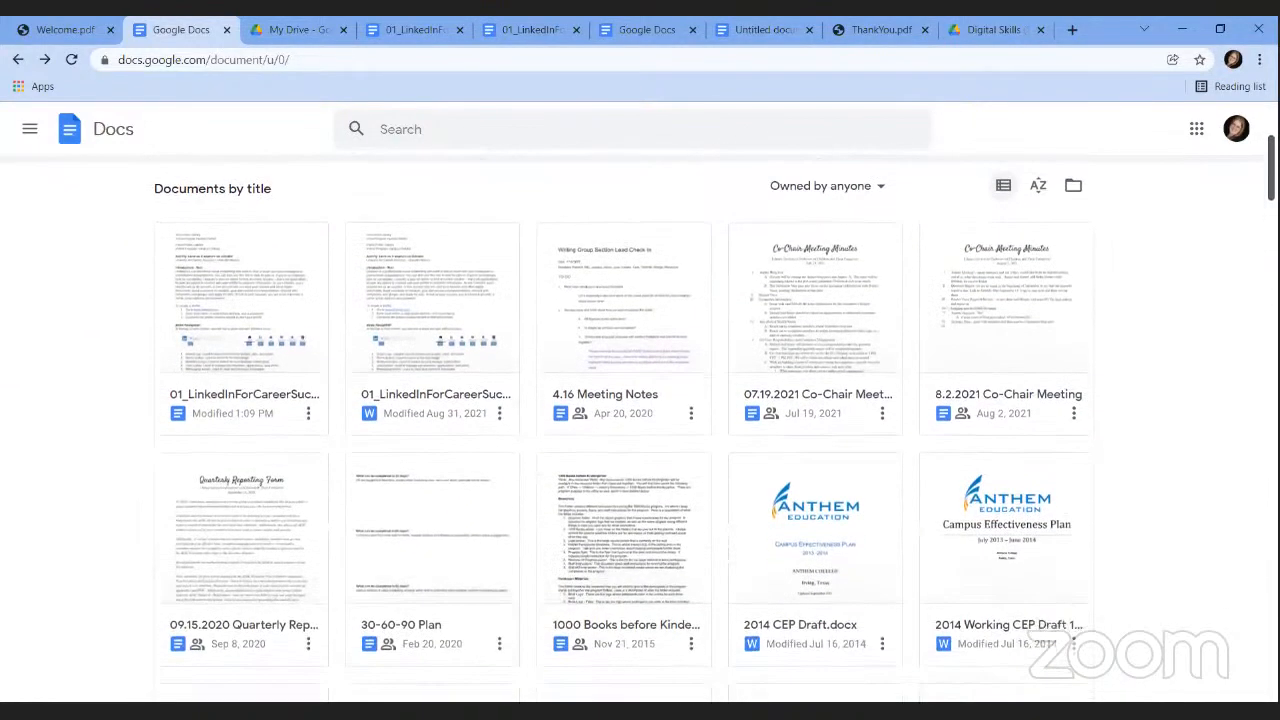
pyautogui.scroll(3, 640, 410)
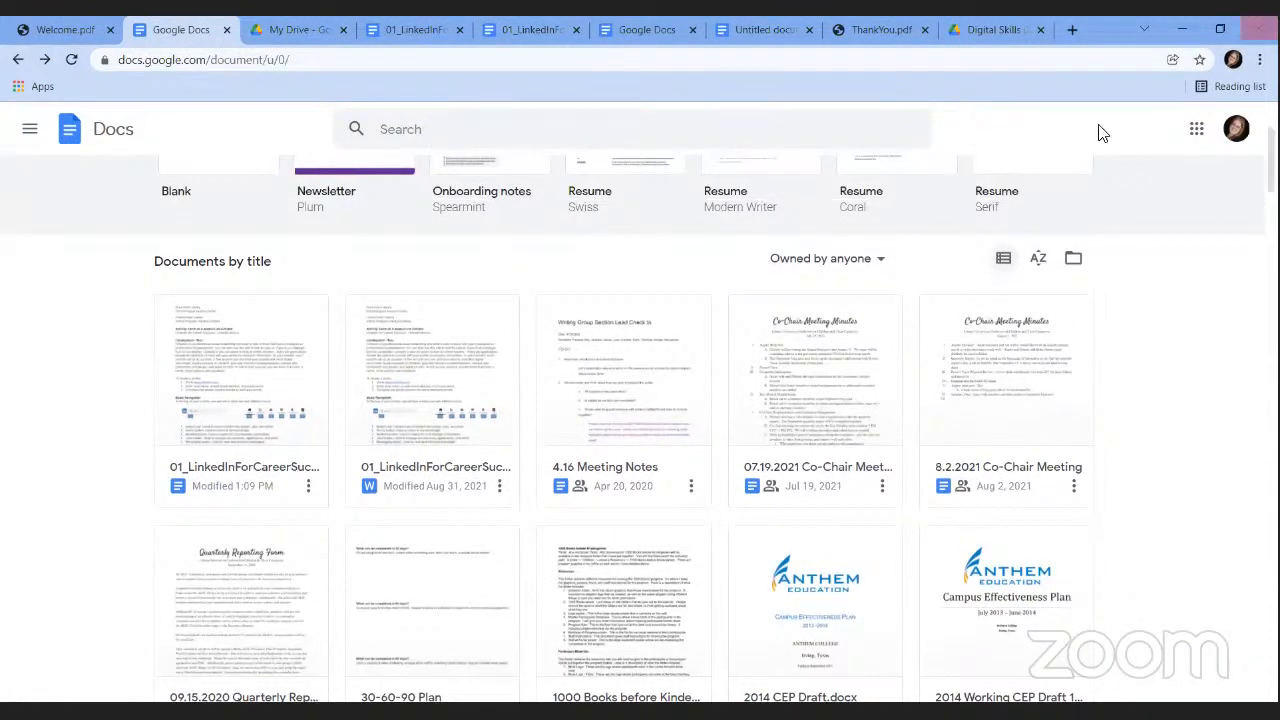
pyautogui.click(1040, 262)
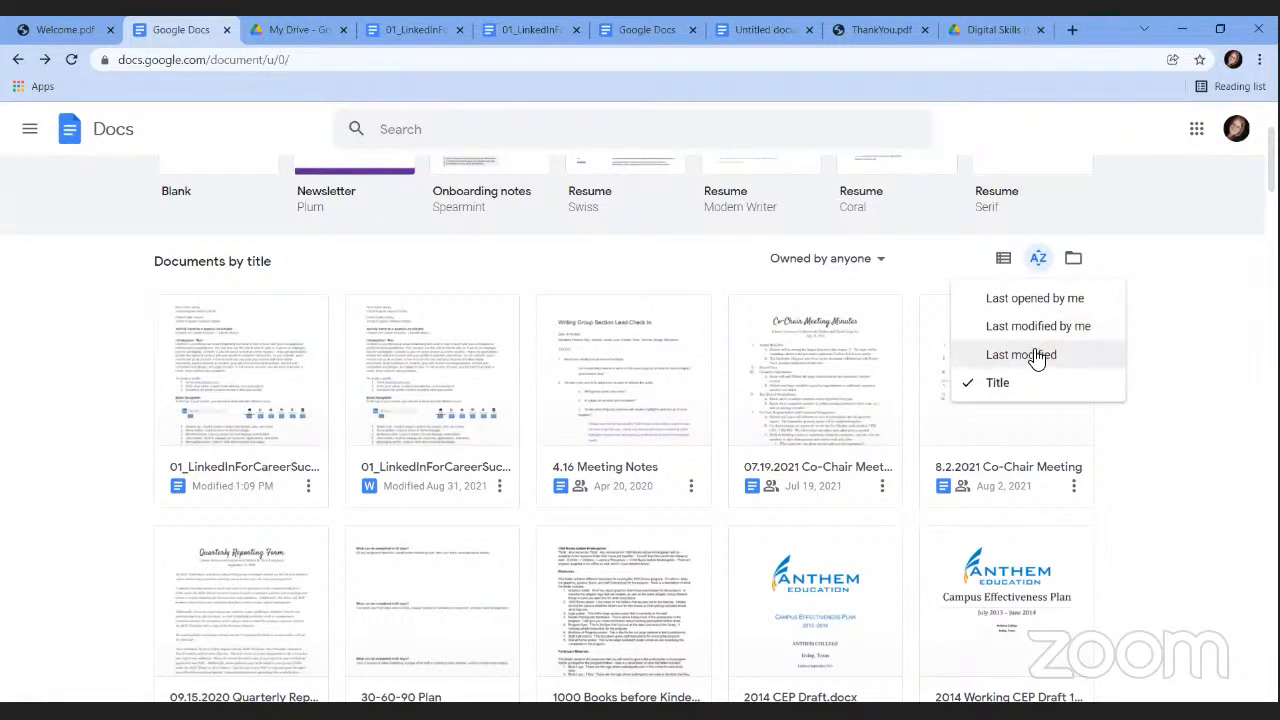
pyautogui.click(1143, 280)
pyautogui.click(878, 262)
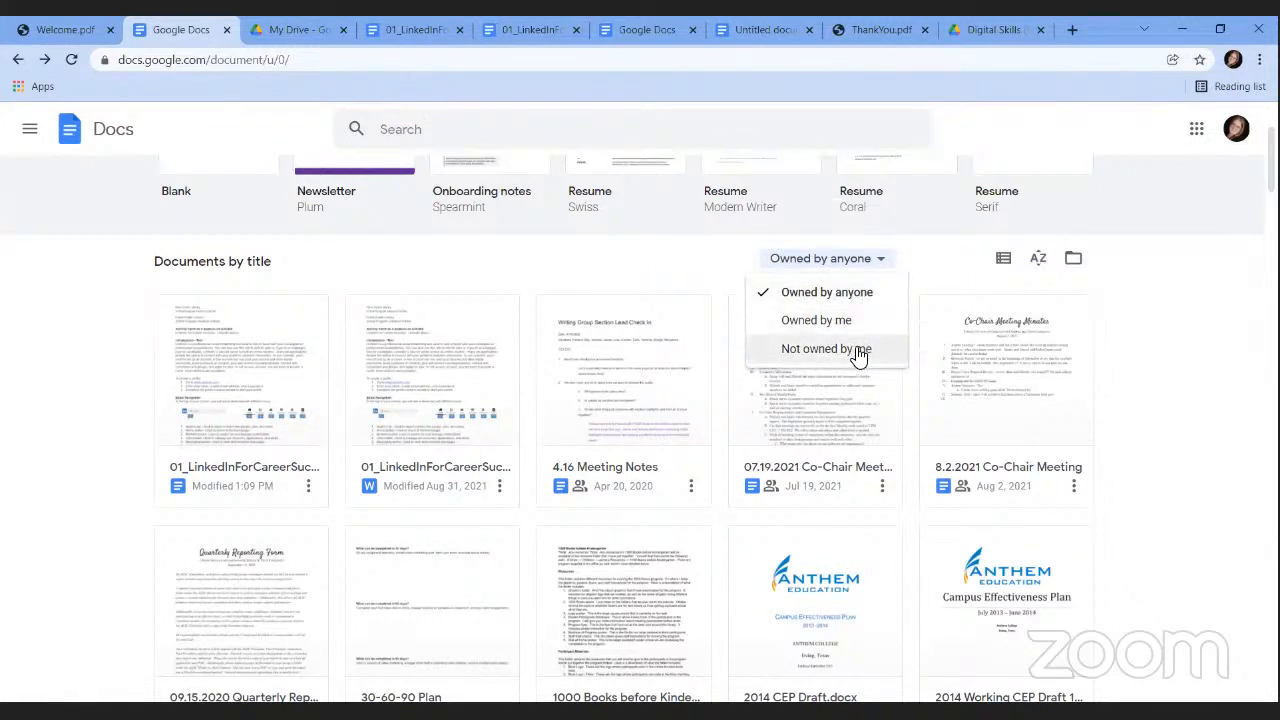
pyautogui.click(1218, 312)
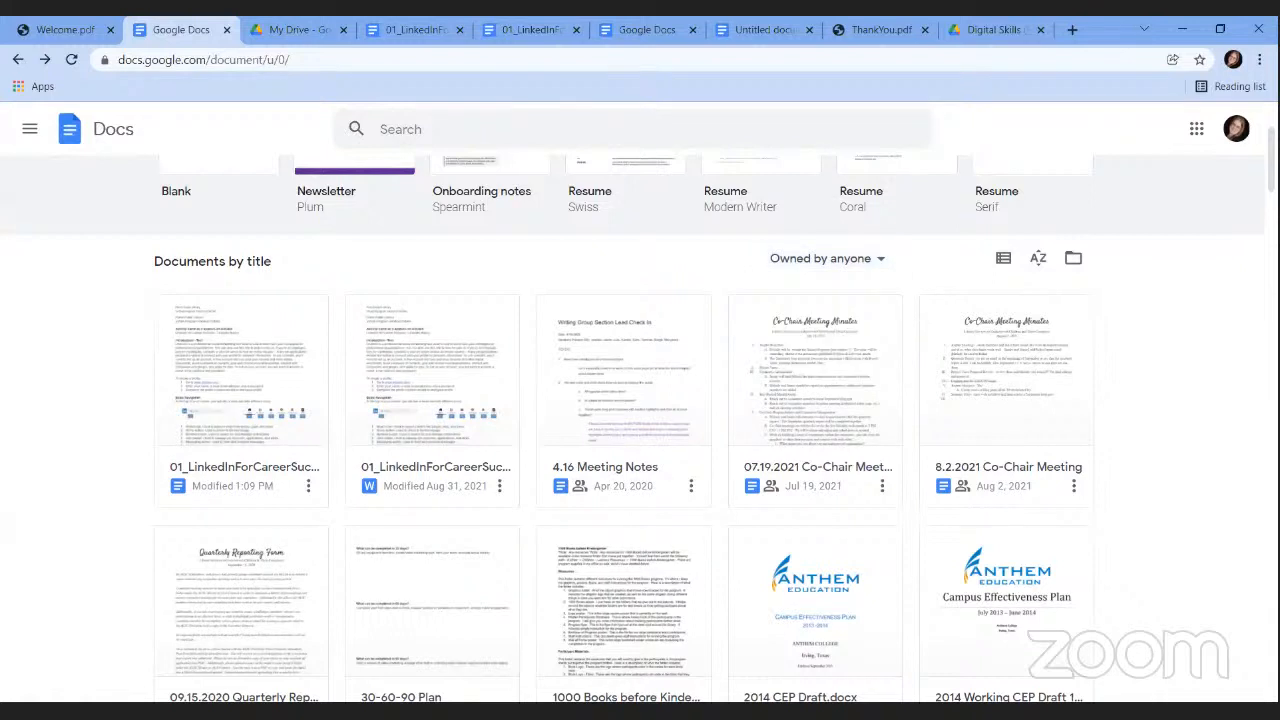
pyautogui.scroll(-1, 640, 420)
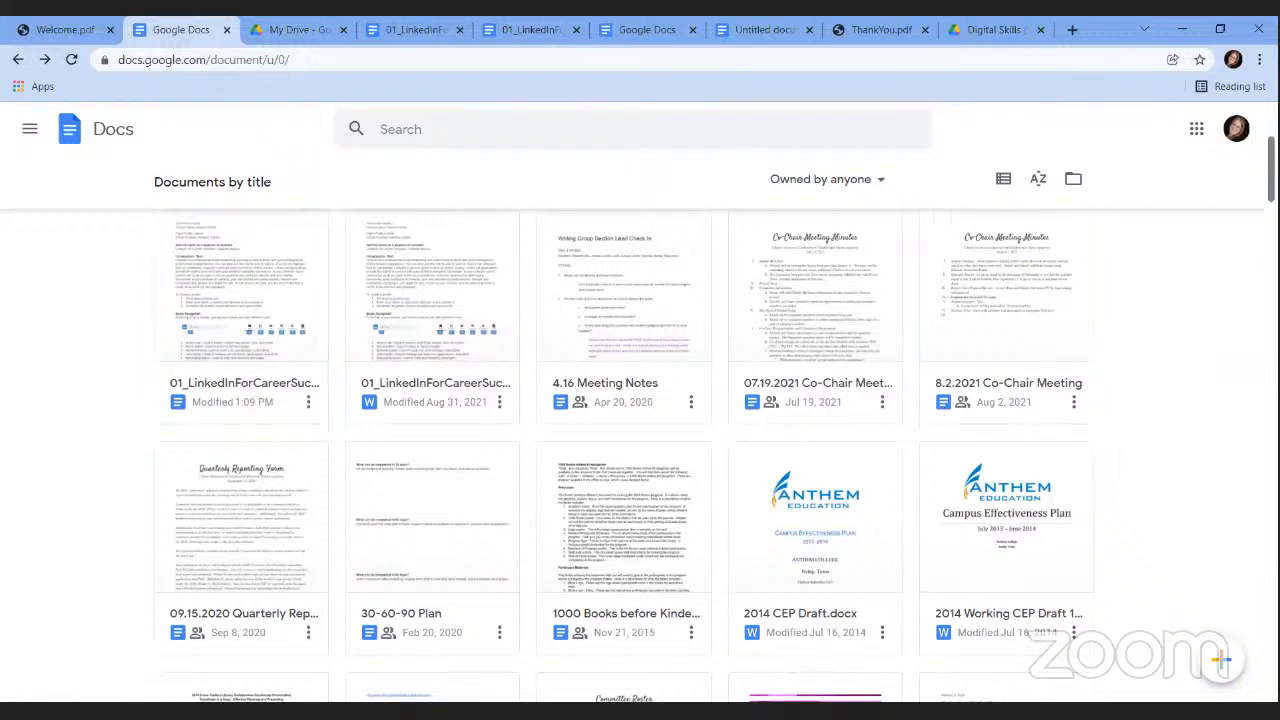
pyautogui.scroll(3, 383, 133)
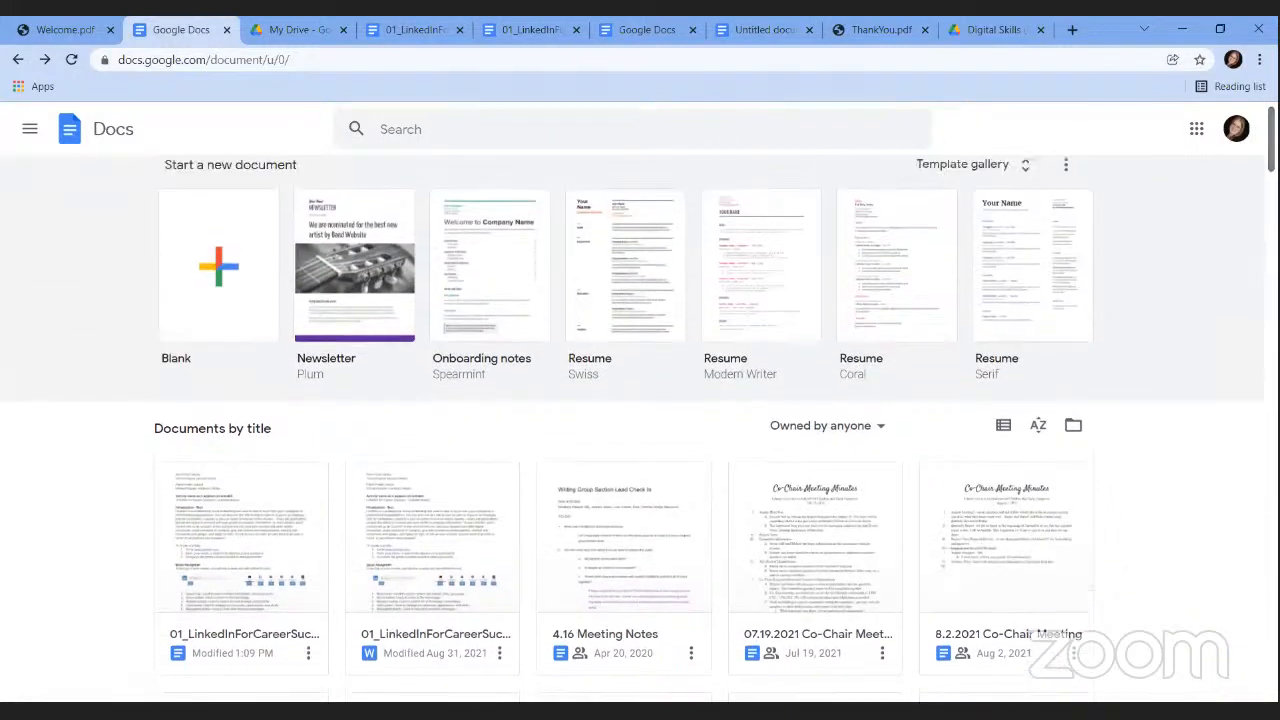
pyautogui.click(383, 133)
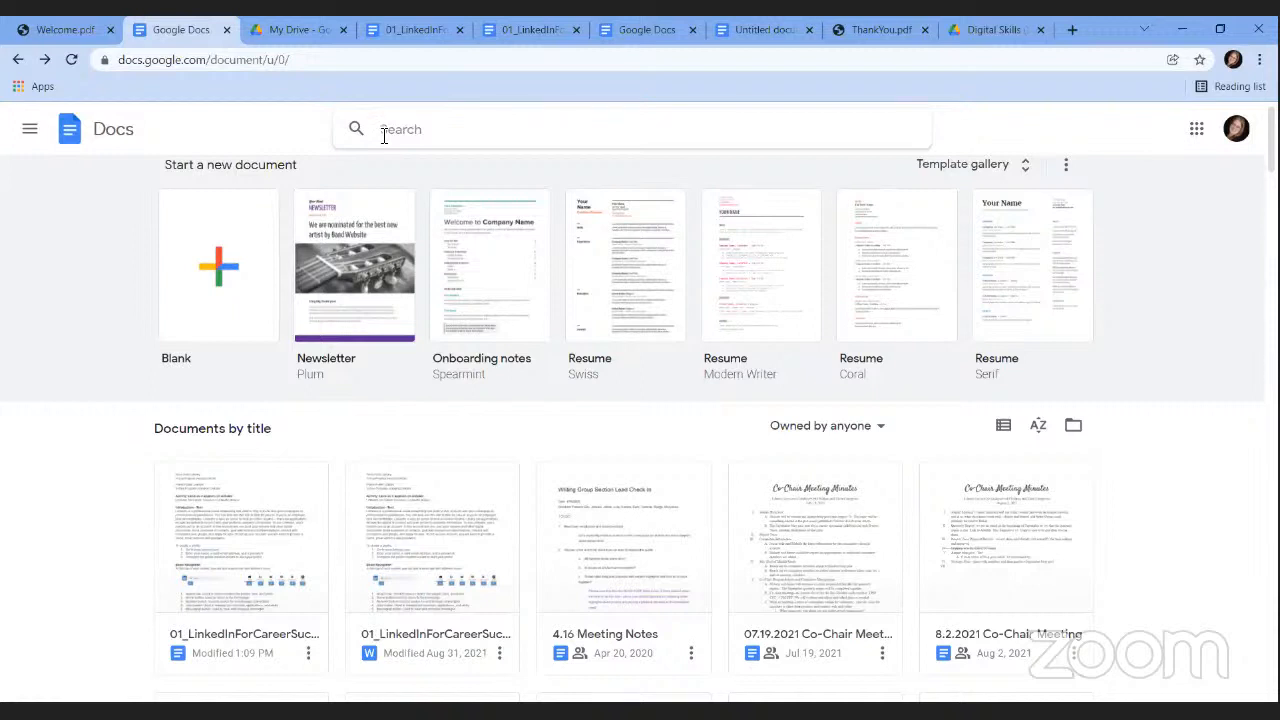
pyautogui.click(290, 33)
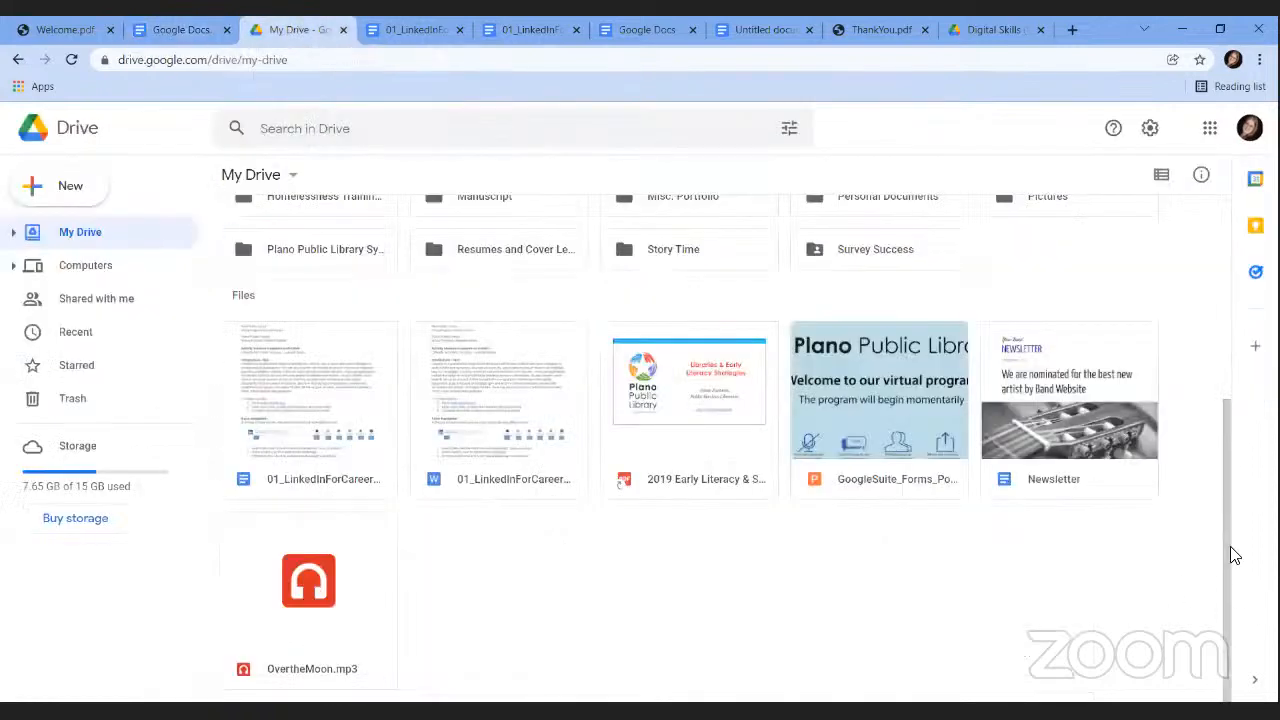
pyautogui.moveTo(1224, 550); pyautogui.dragTo(1200, 321)
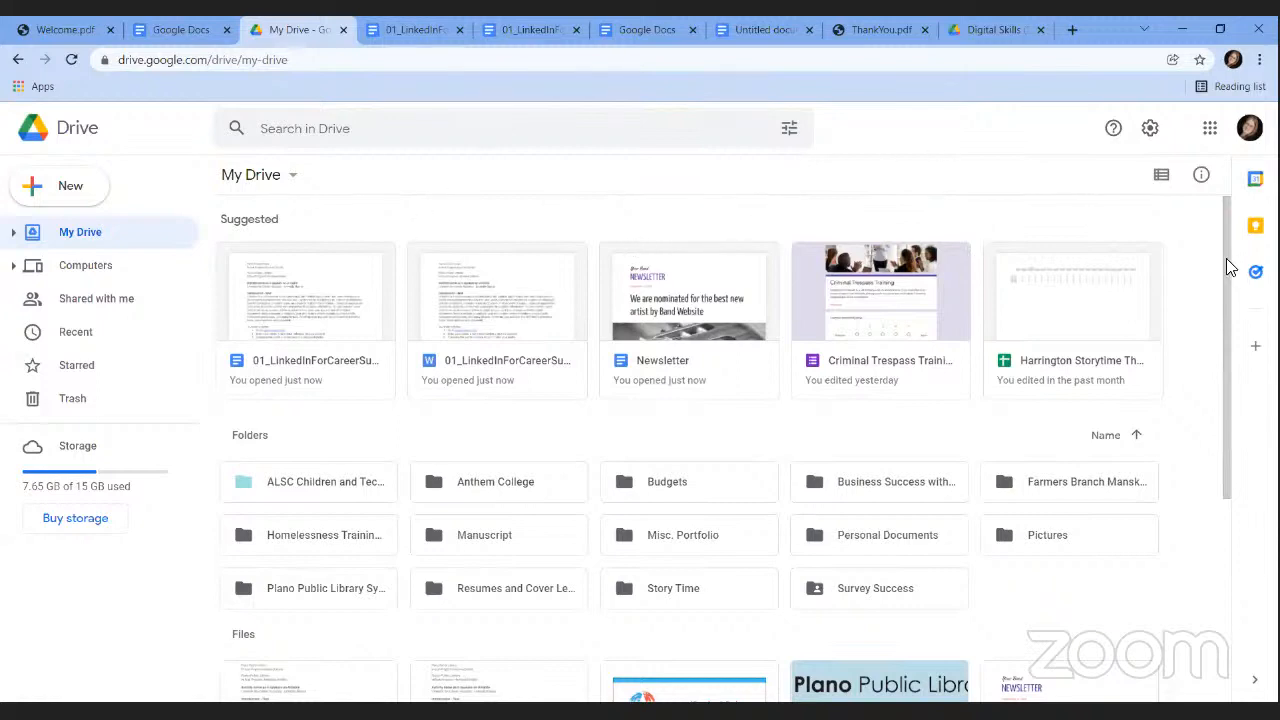
pyautogui.moveTo(1224, 262); pyautogui.dragTo(1249, 350)
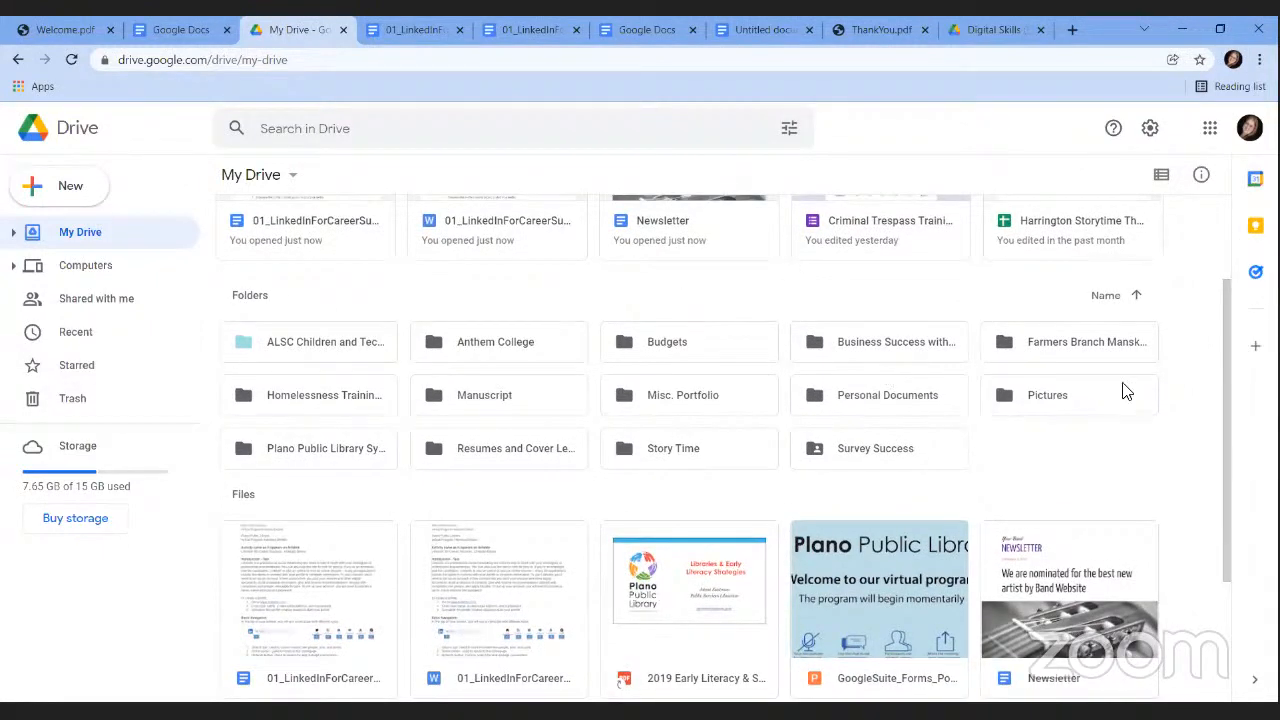
pyautogui.moveTo(1230, 313); pyautogui.dragTo(1231, 352)
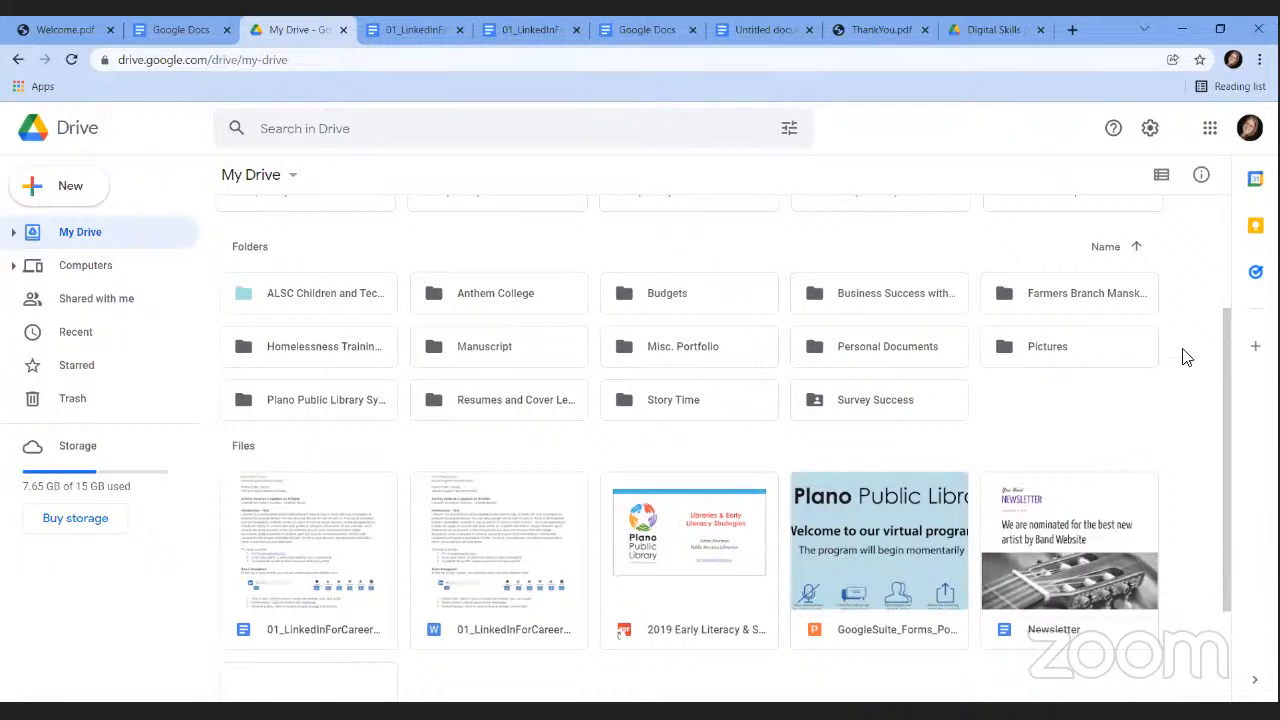
pyautogui.moveTo(1224, 370); pyautogui.dragTo(1226, 332)
pyautogui.scroll(1, 1111, 329)
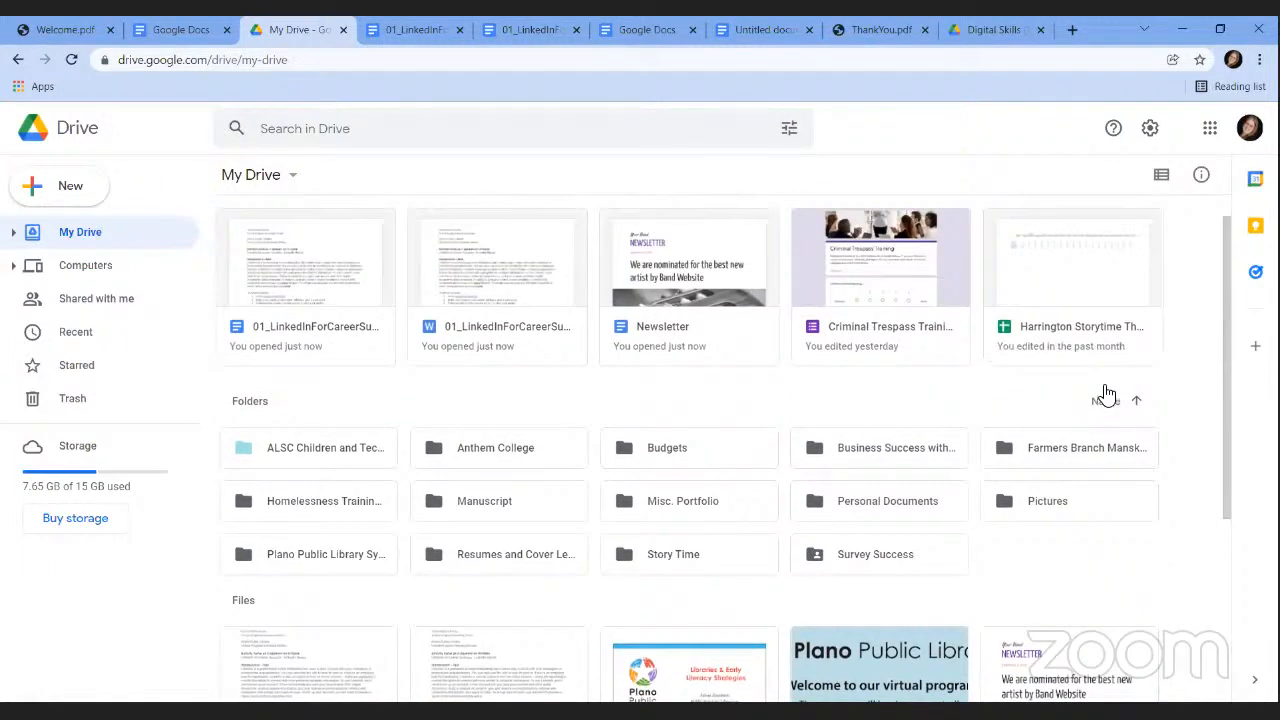
pyautogui.click(1105, 401)
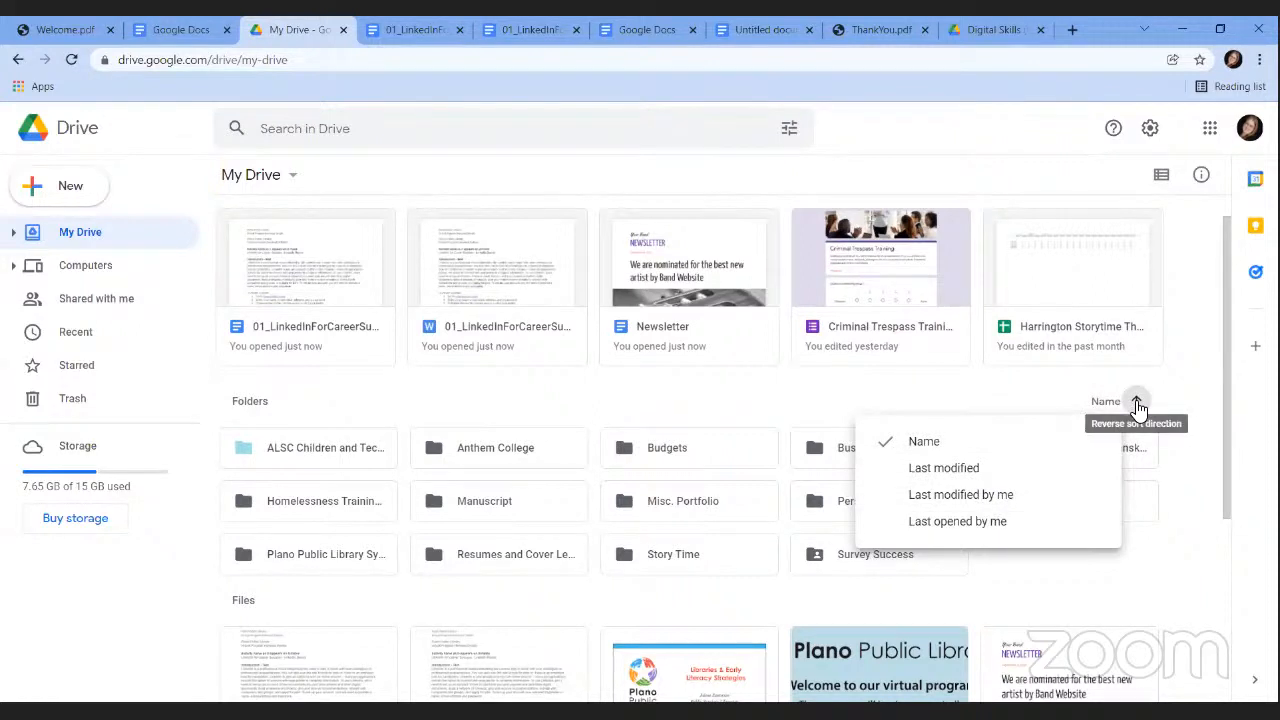
pyautogui.click(1170, 399)
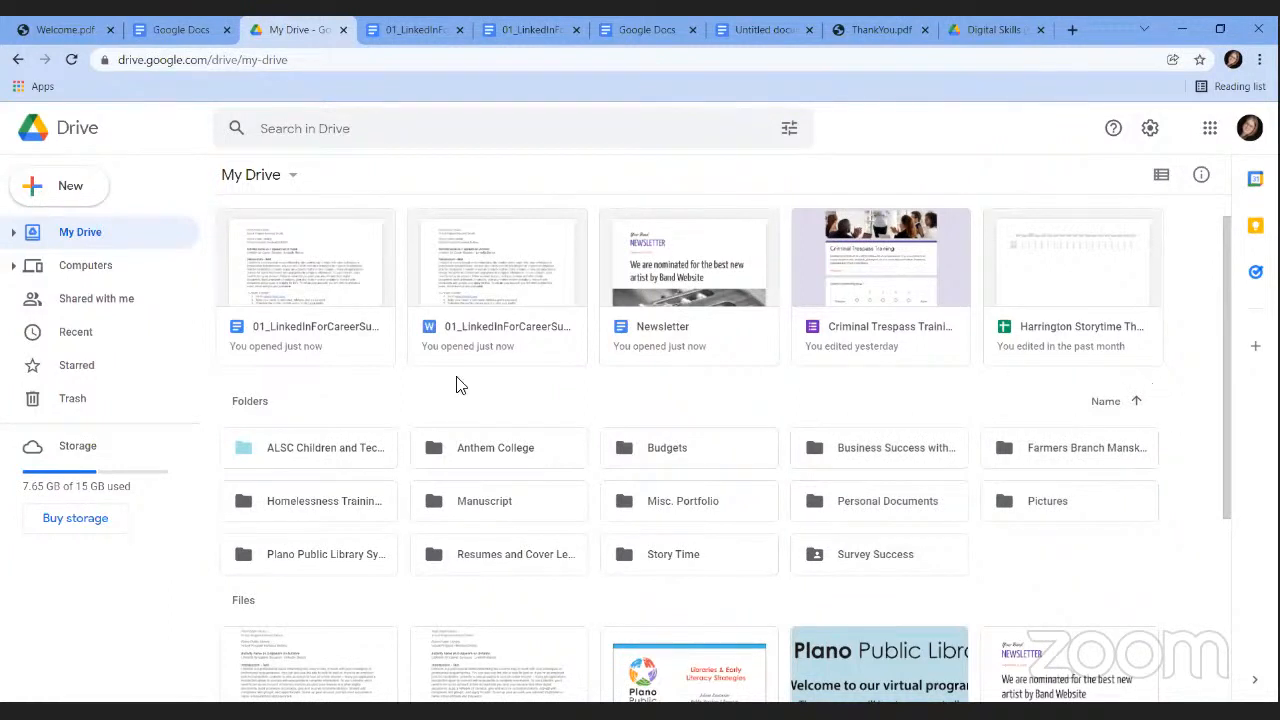
pyautogui.scroll(1, 1230, 286)
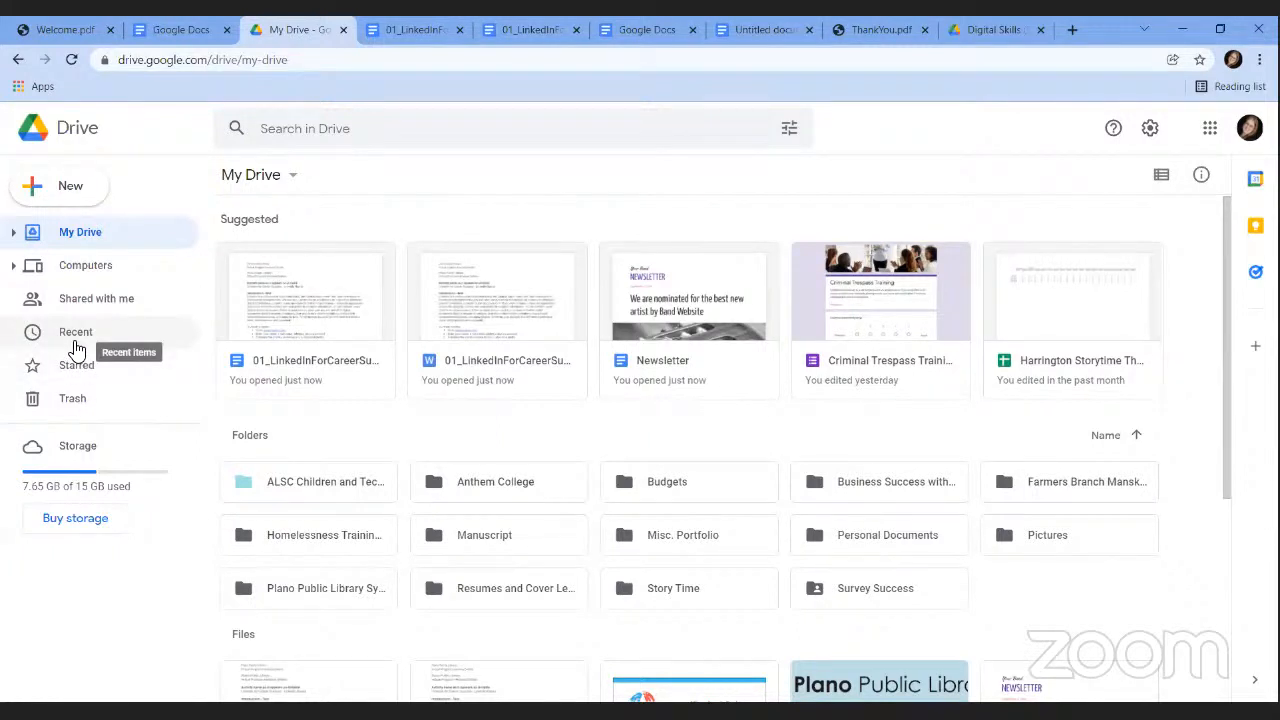
# Add the LinkedIn career document in My Drive to Starred and view the Starred list.
pyautogui.click(76, 346)
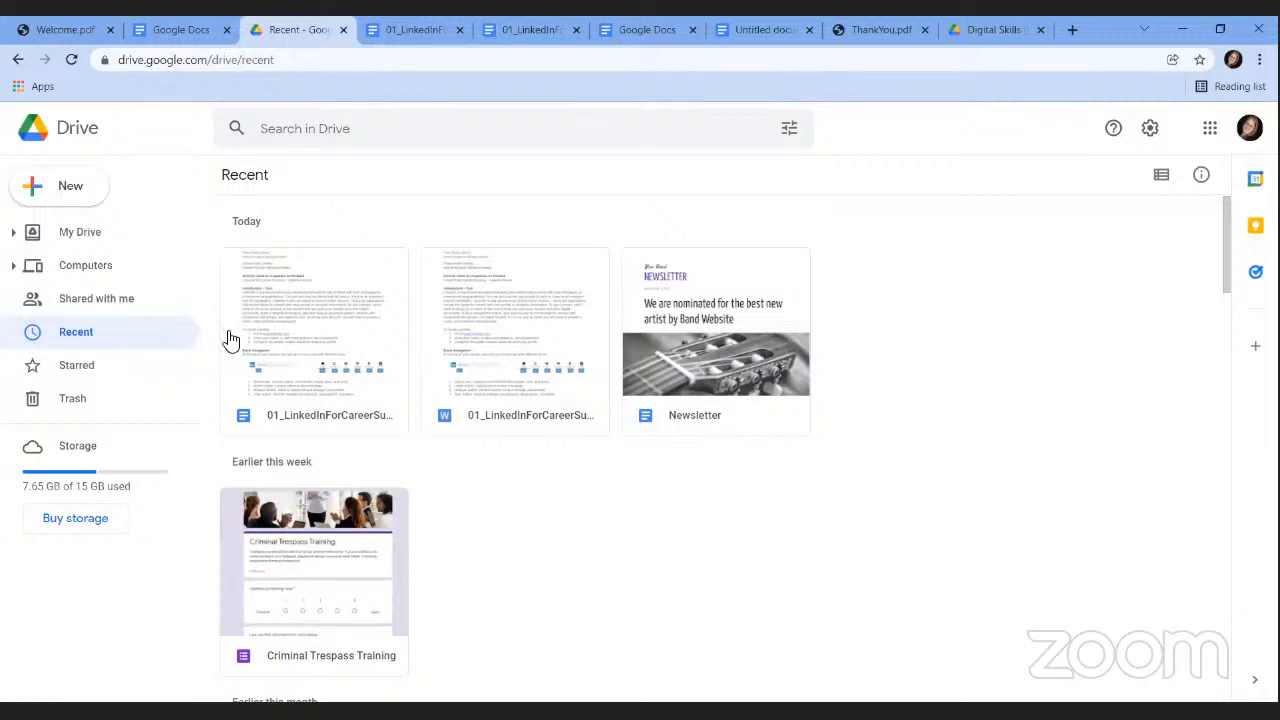
pyautogui.click(85, 240)
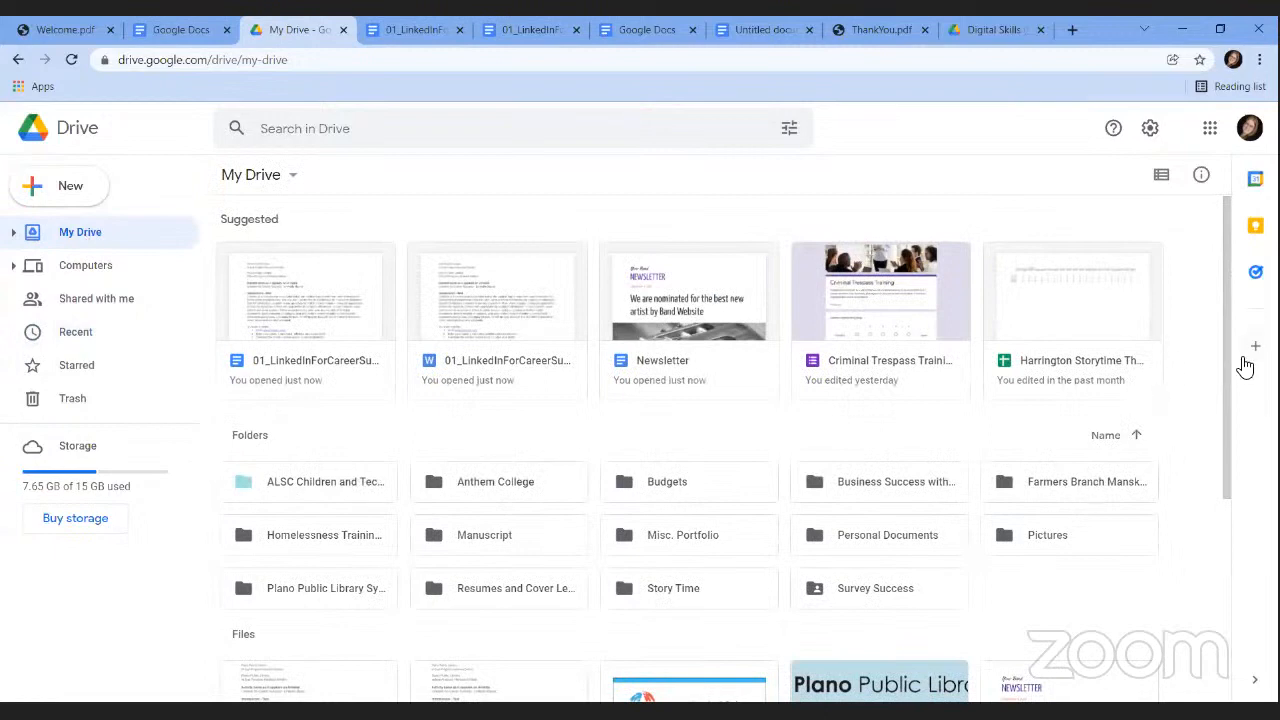
pyautogui.moveTo(1226, 358); pyautogui.dragTo(1225, 522)
pyautogui.click(314, 514)
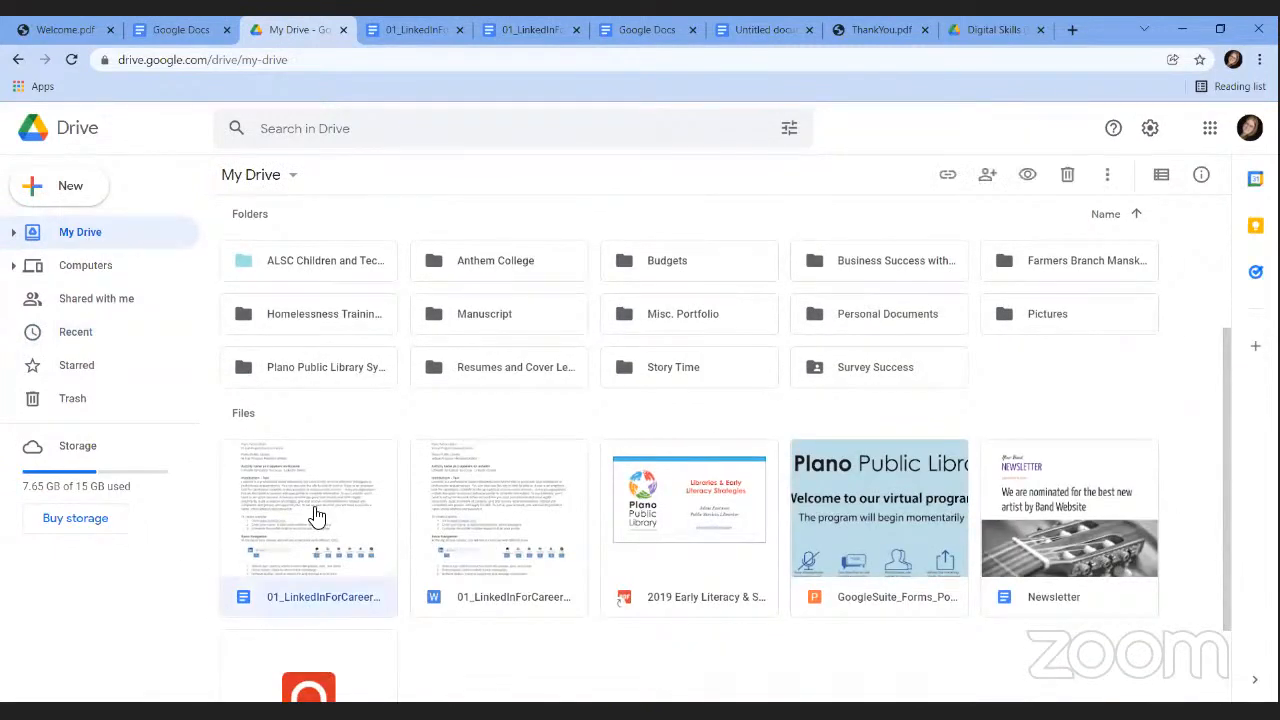
pyautogui.rightClick(314, 514)
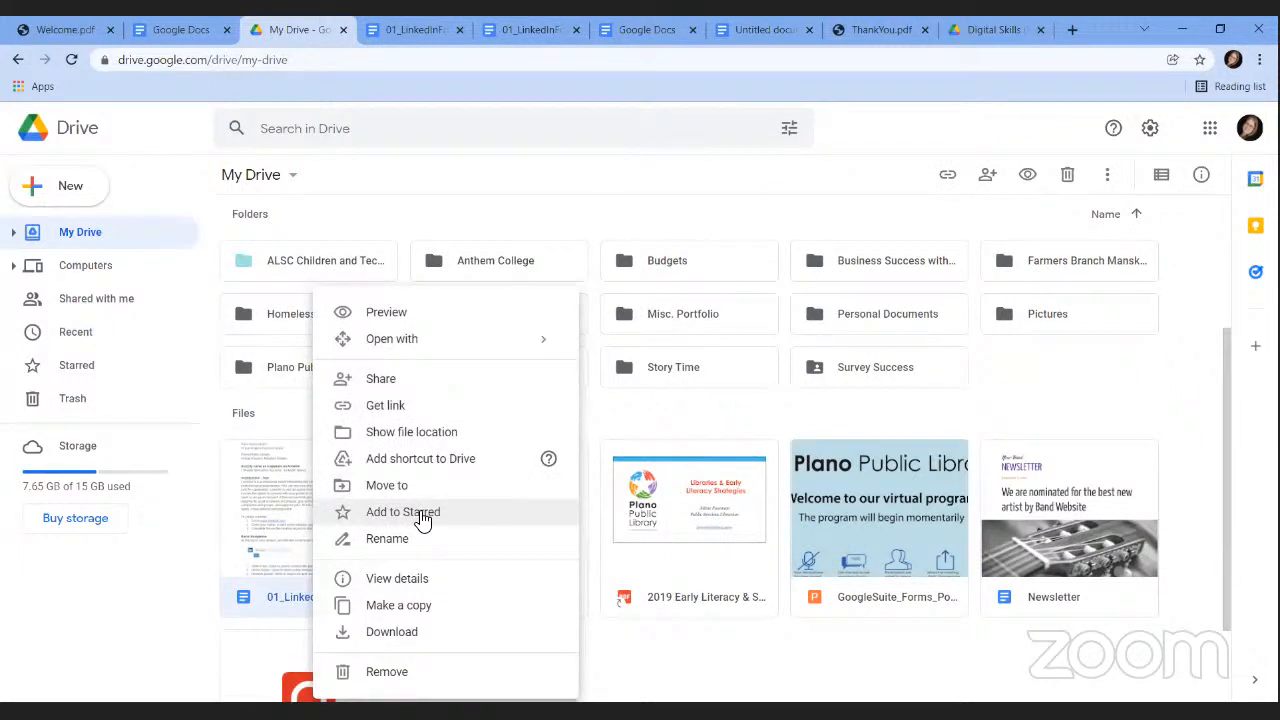
pyautogui.click(423, 521)
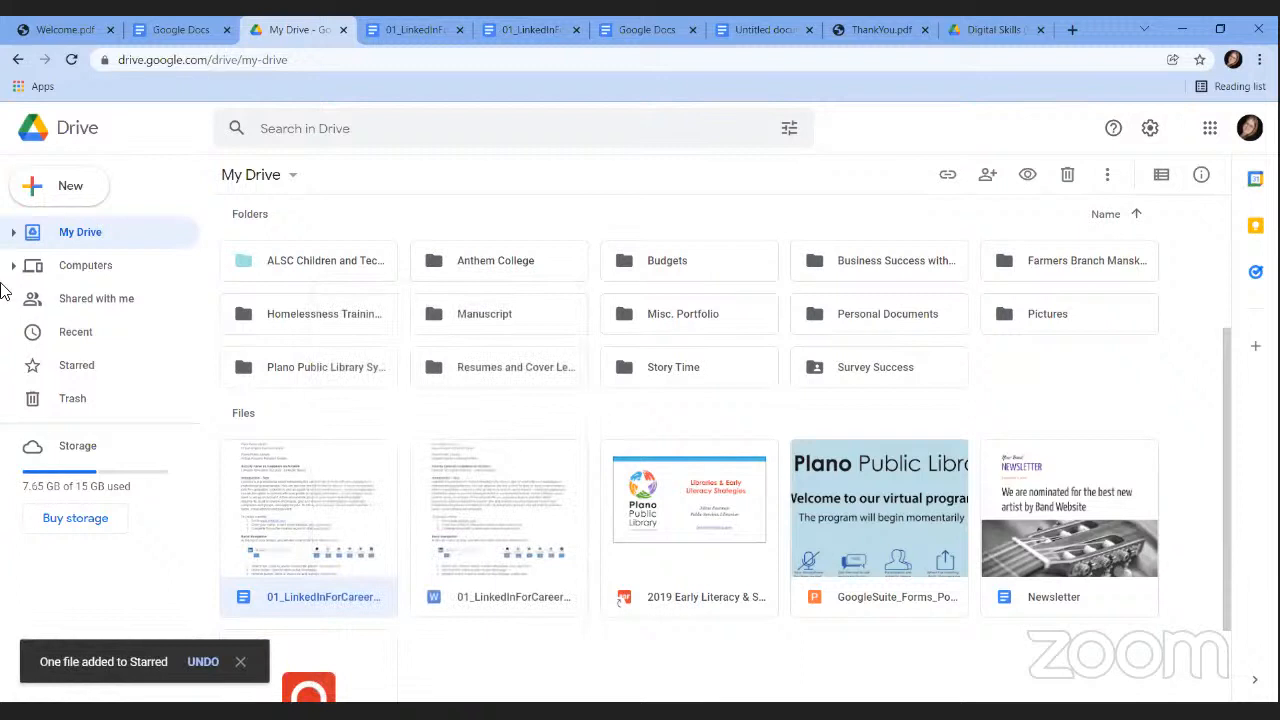
pyautogui.click(80, 368)
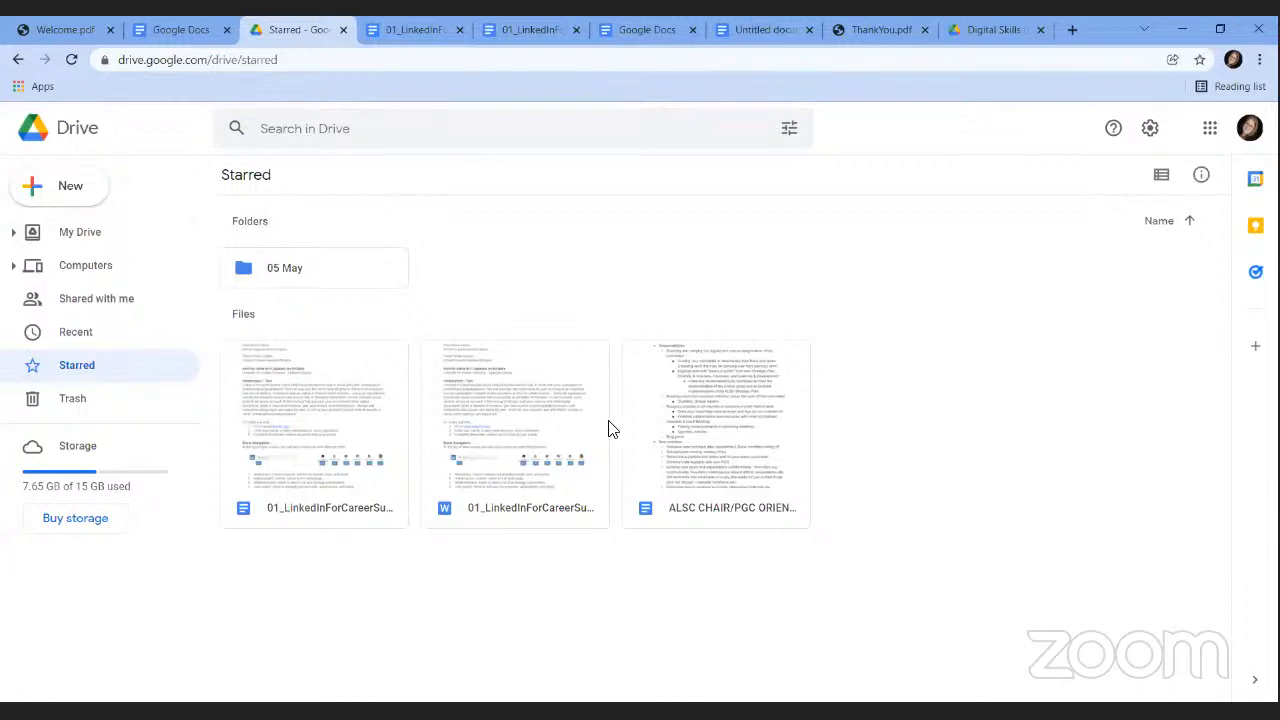
# Return to My Drive and dismiss the search suggestions.
pyautogui.click(80, 233)
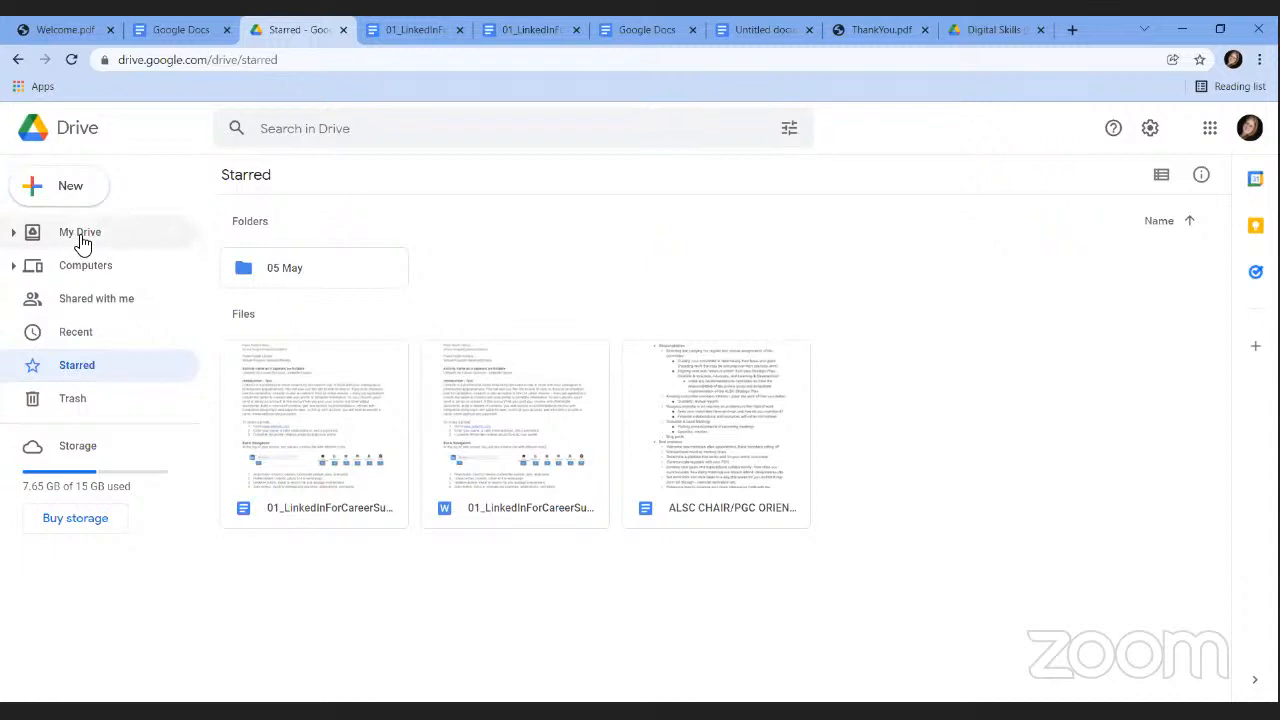
pyautogui.click(310, 130)
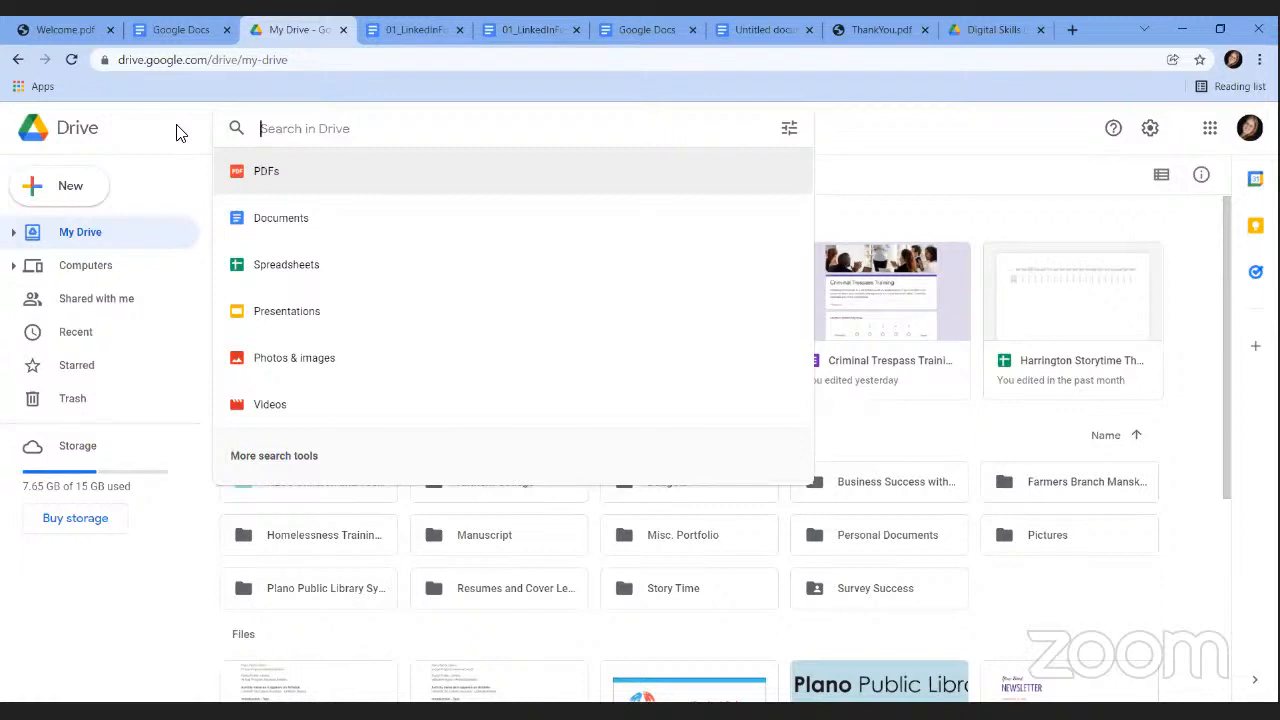
pyautogui.click(188, 57)
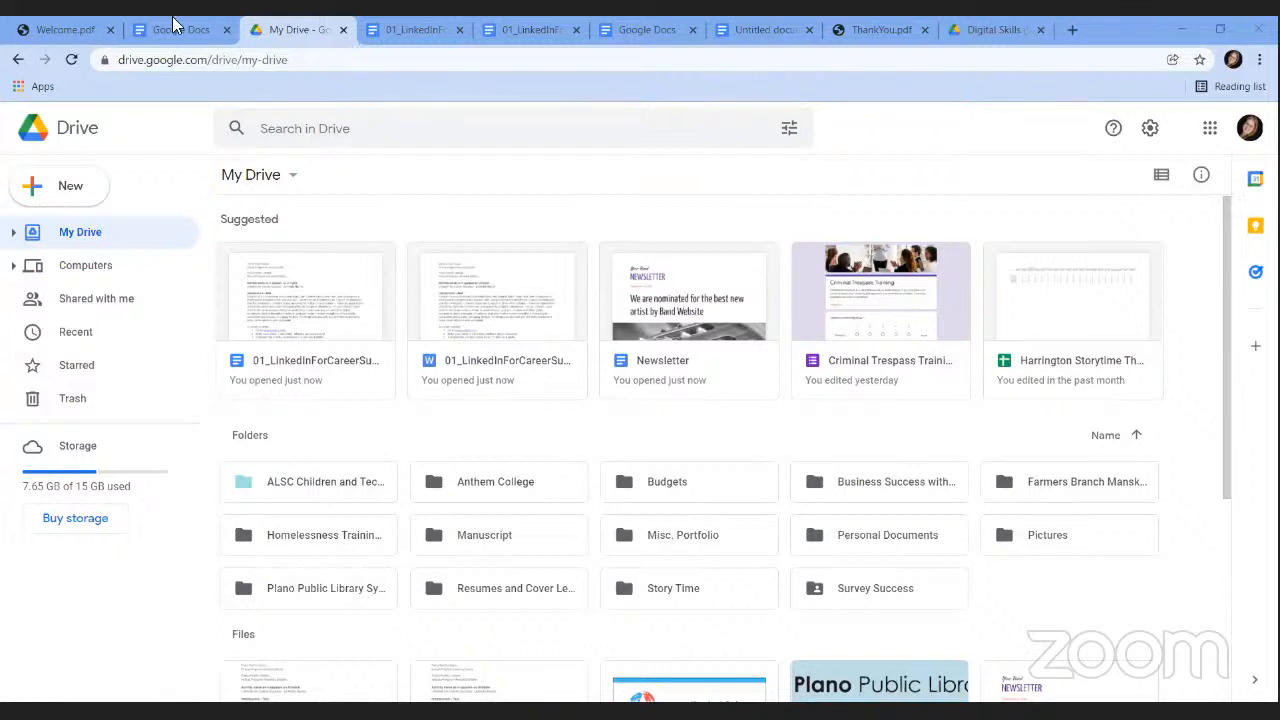
# Create a new blank Google Docs document from the New menu.
pyautogui.click(83, 197)
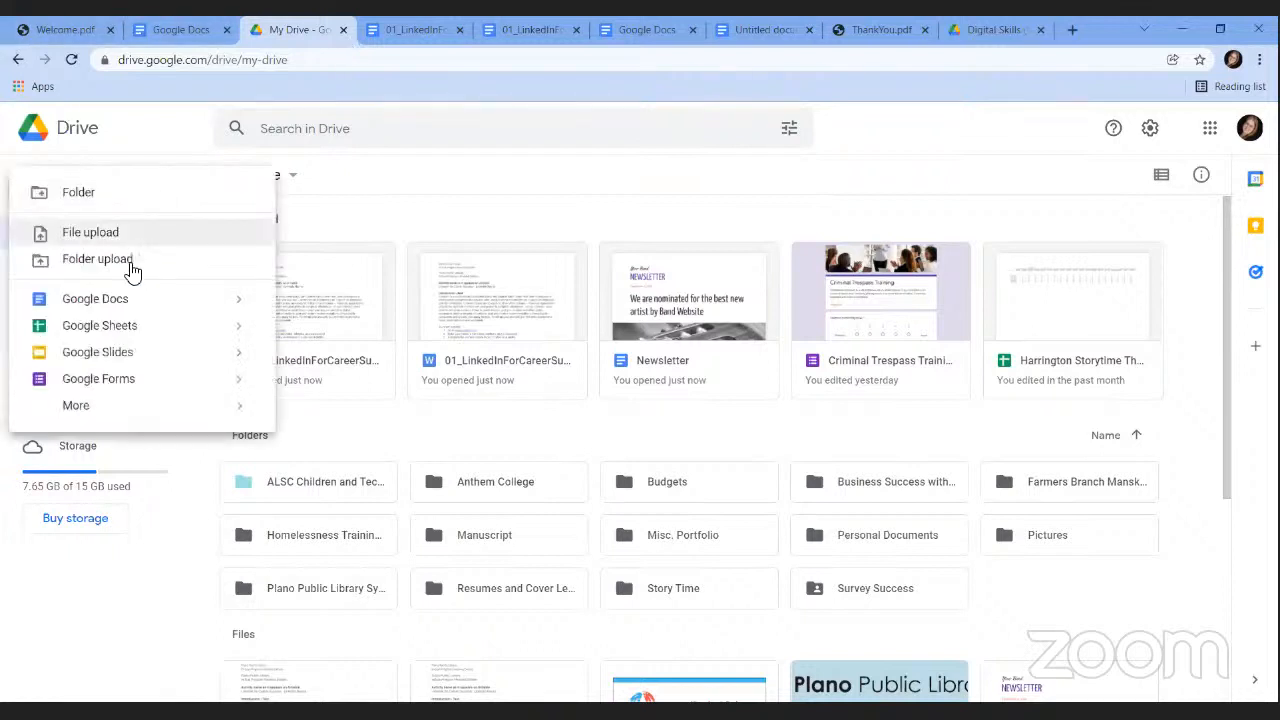
pyautogui.click(125, 304)
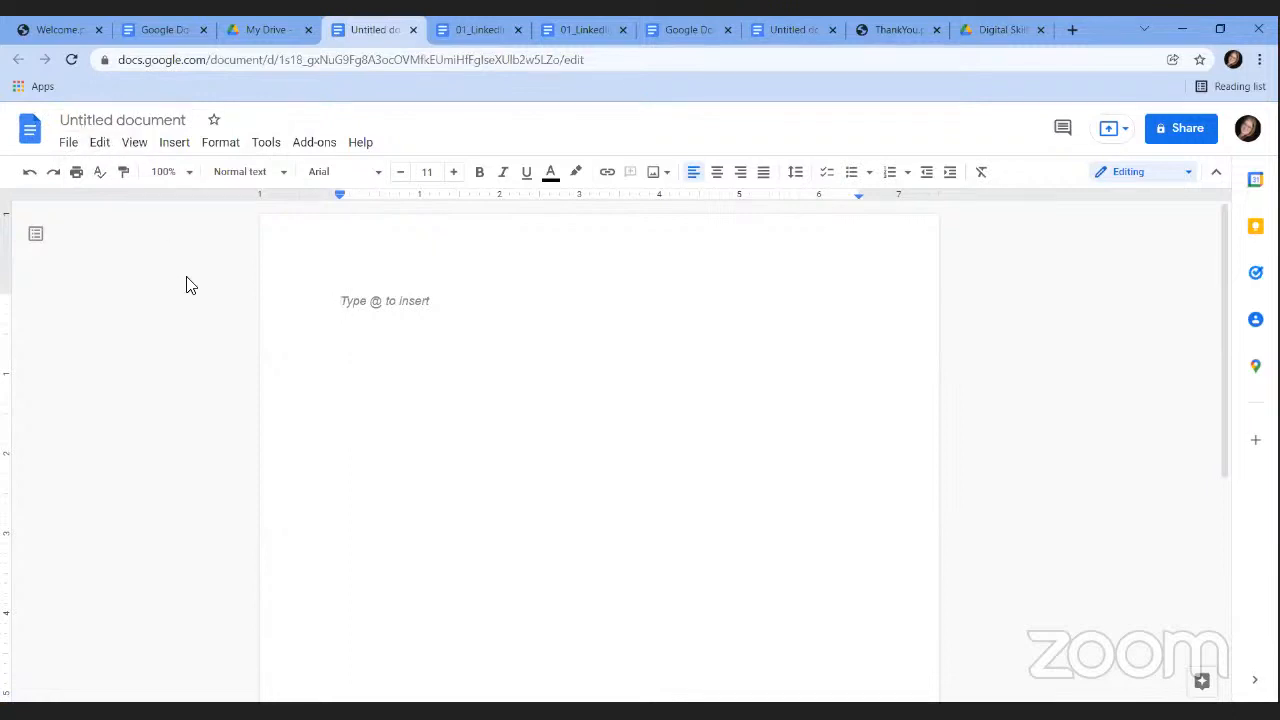
# Rename the untitled document to 'Class Document'.
pyautogui.click(112, 119)
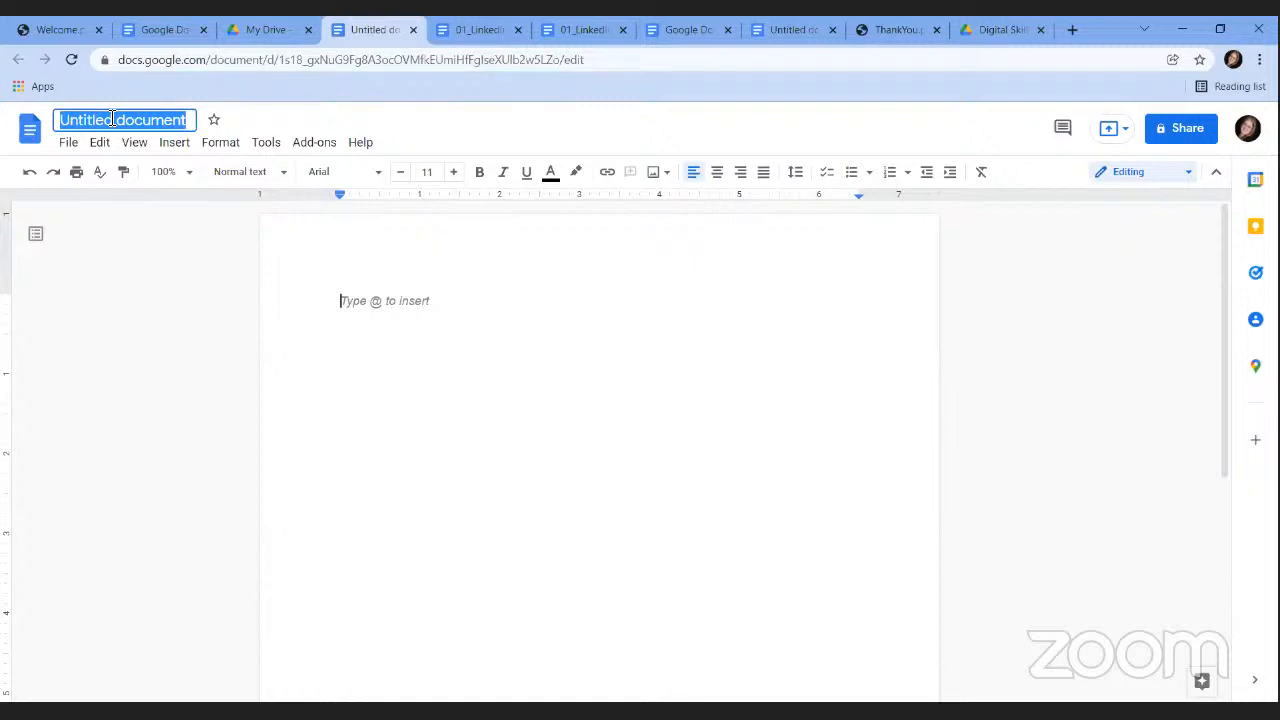
pyautogui.write('Class Document')
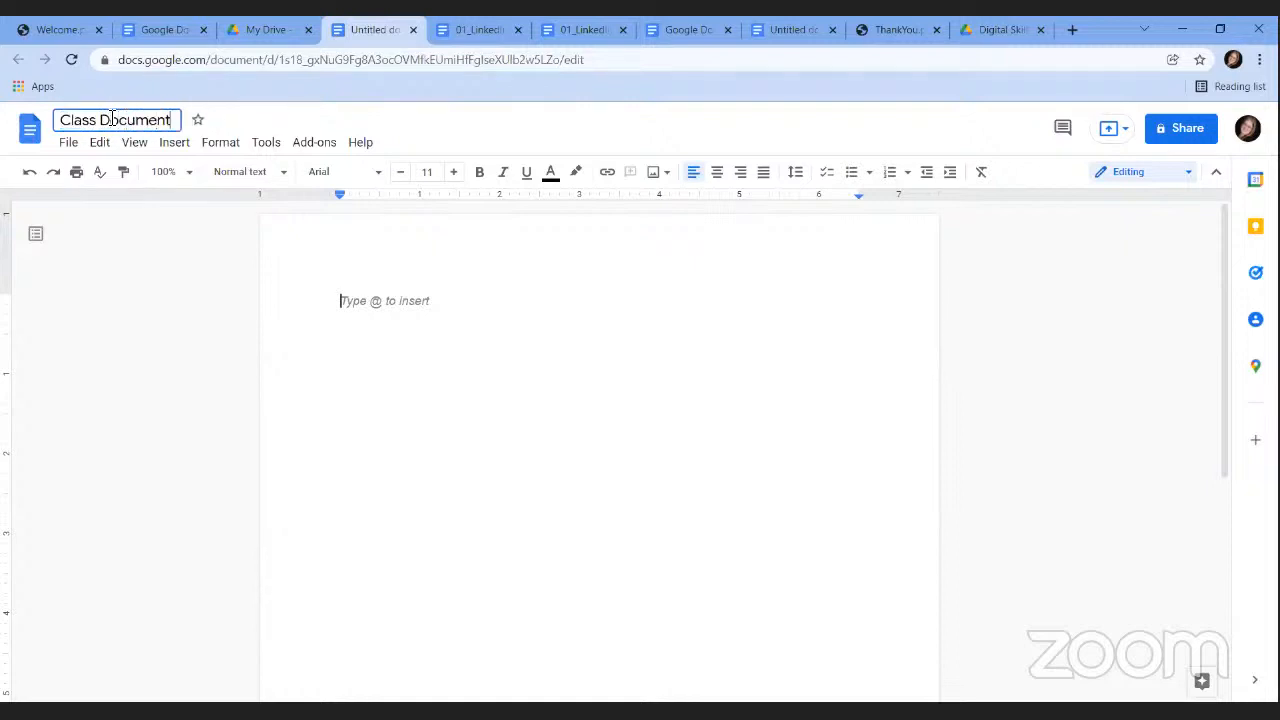
pyautogui.click(196, 322)
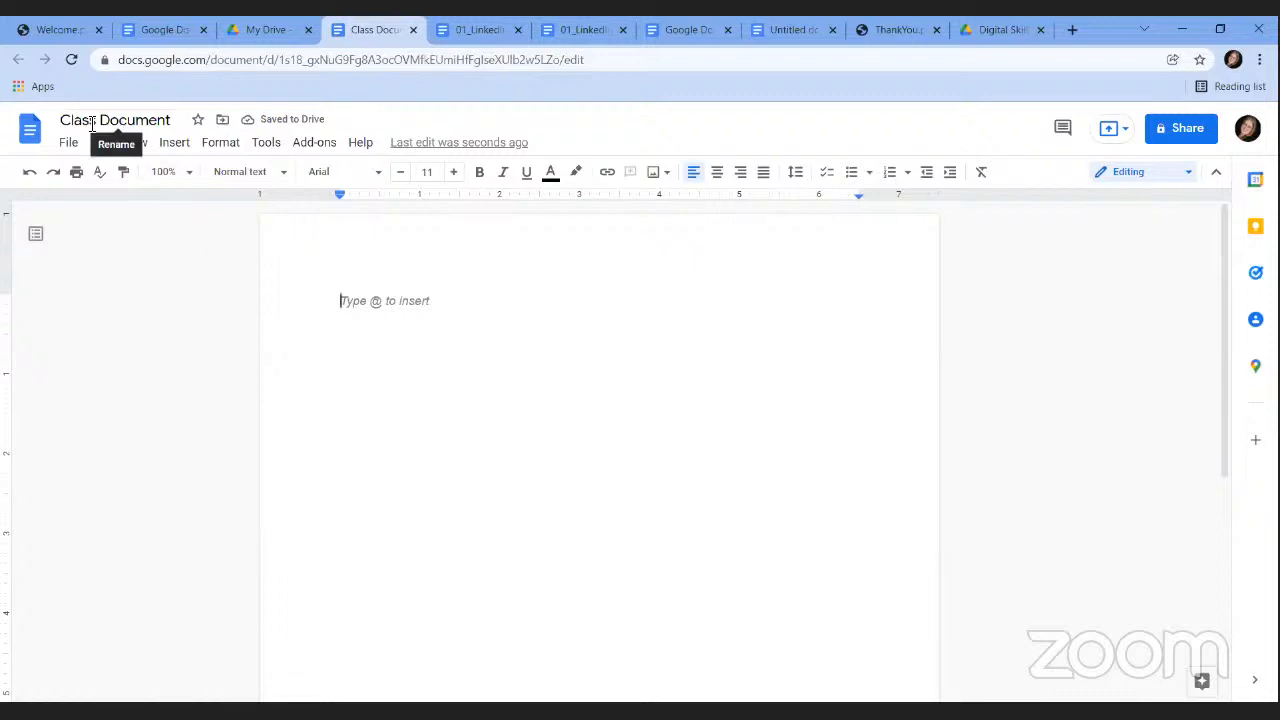
# Move Class Document into the Plano Public Library System folder.
pyautogui.click(222, 121)
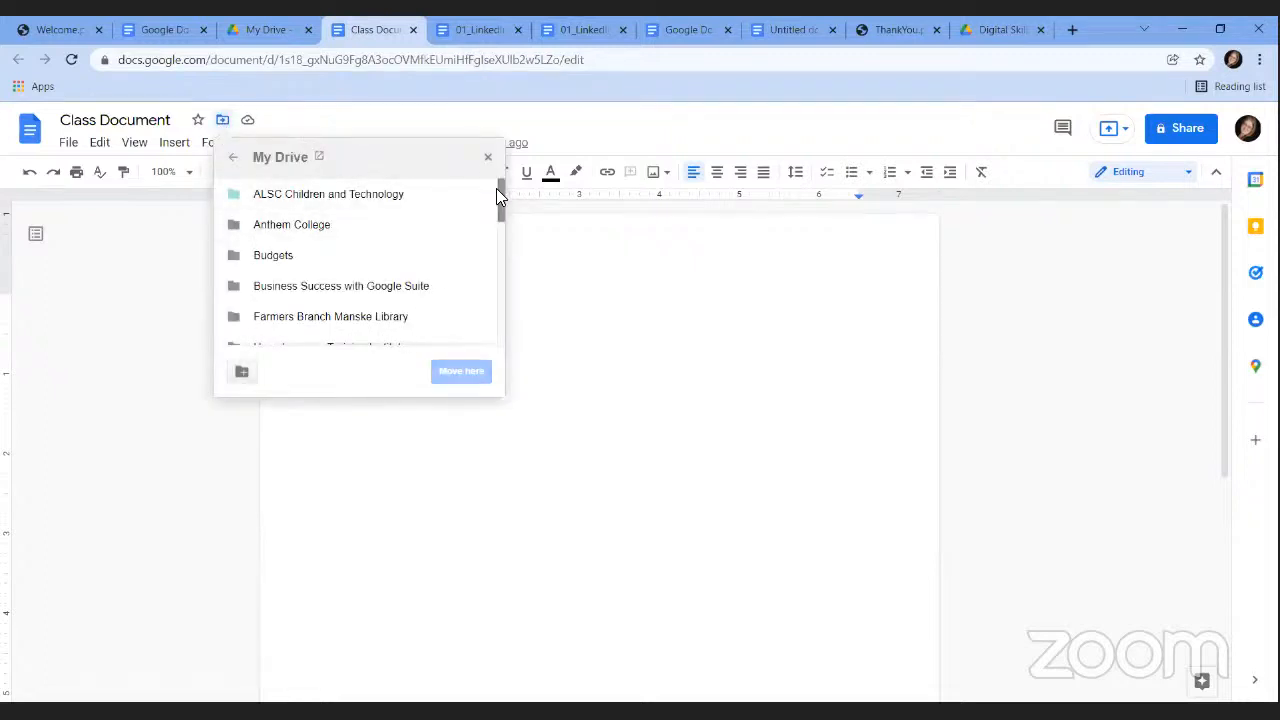
pyautogui.moveTo(497, 190); pyautogui.dragTo(508, 250)
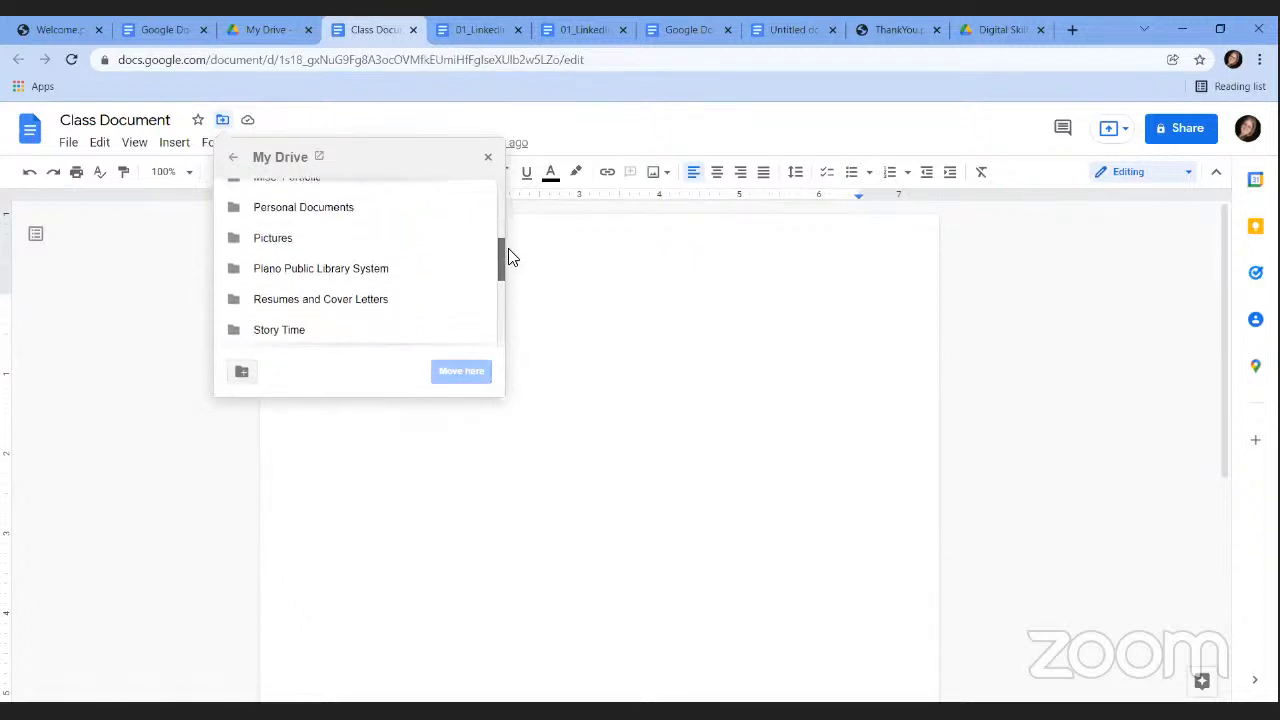
pyautogui.click(340, 280)
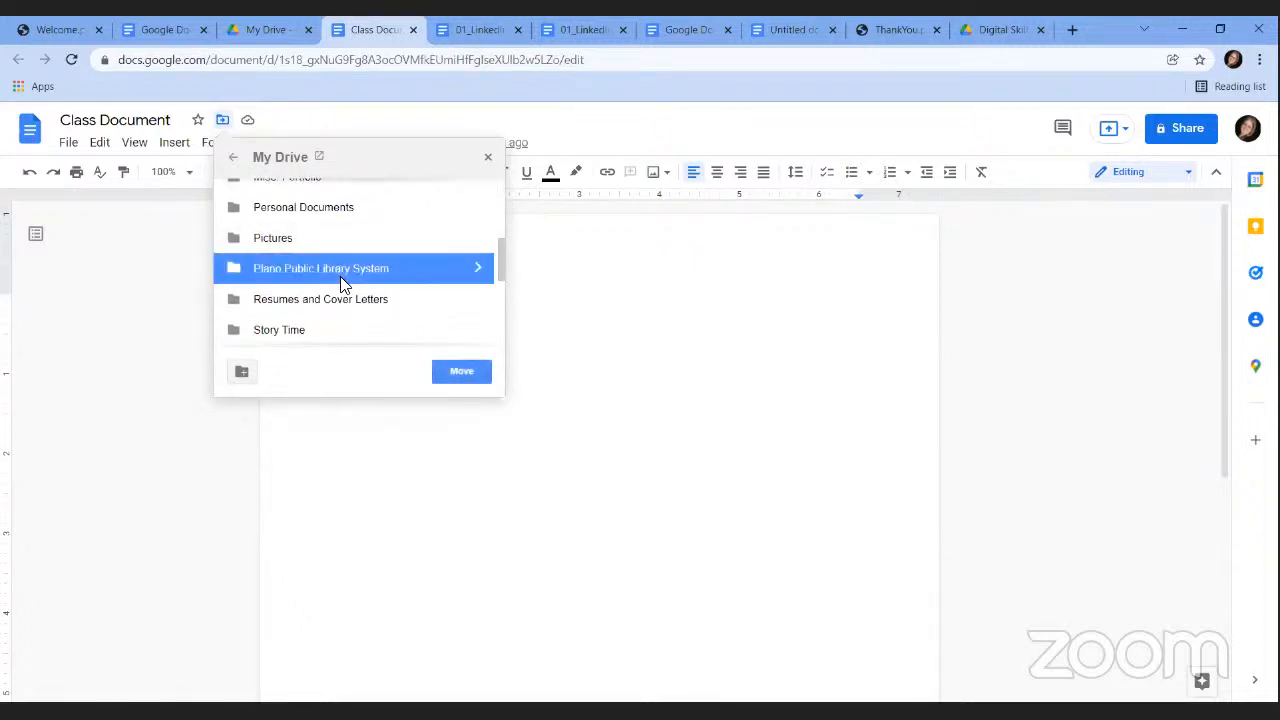
pyautogui.click(458, 372)
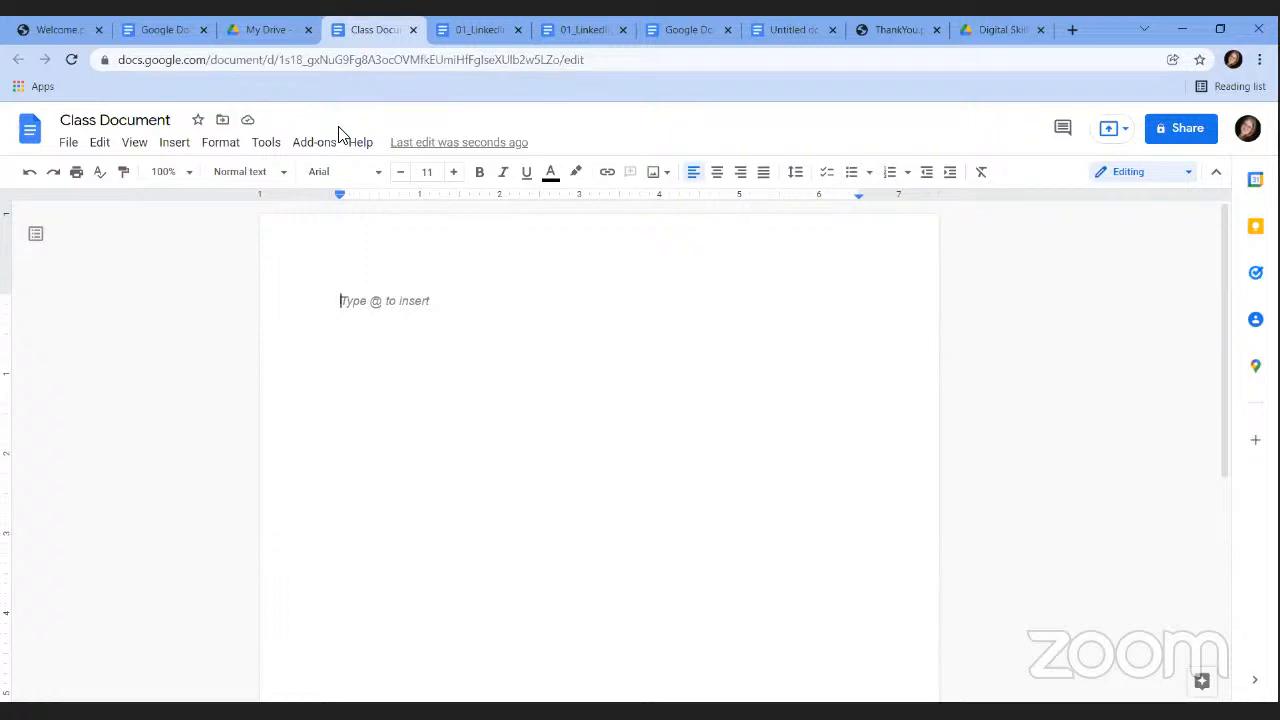
pyautogui.click(67, 146)
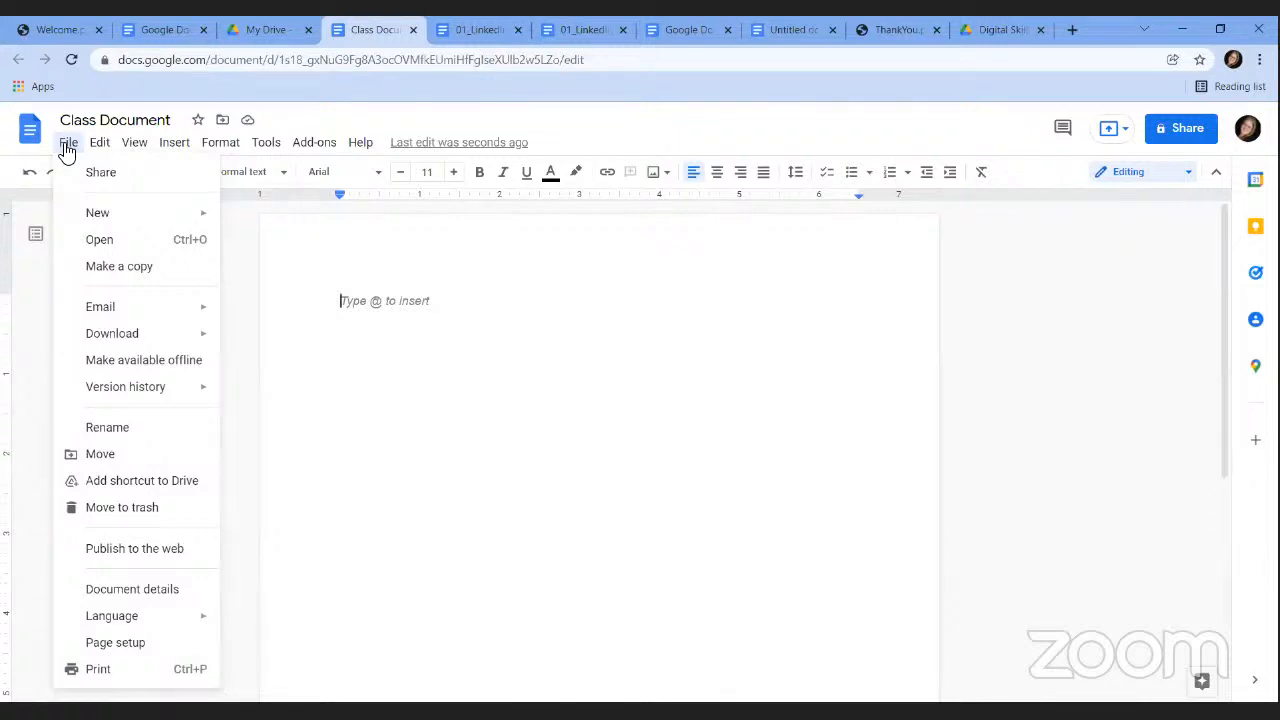
pyautogui.moveTo(104, 146)
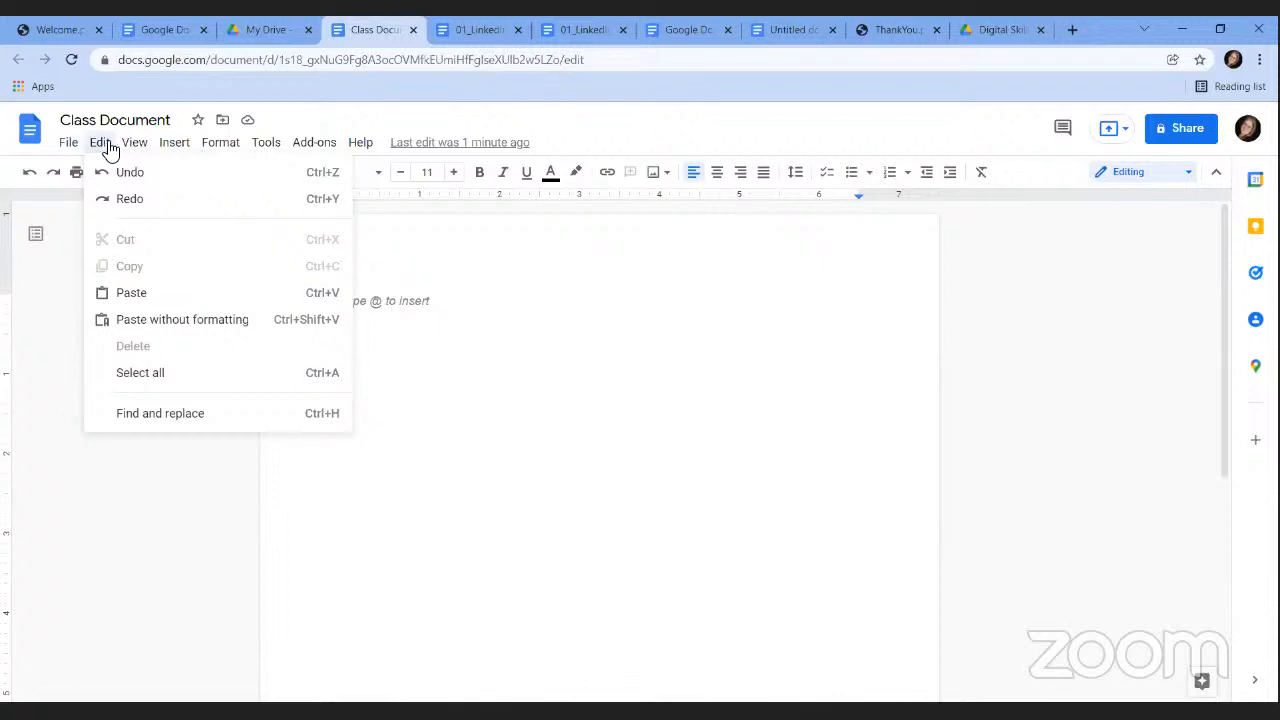
pyautogui.moveTo(133, 150)
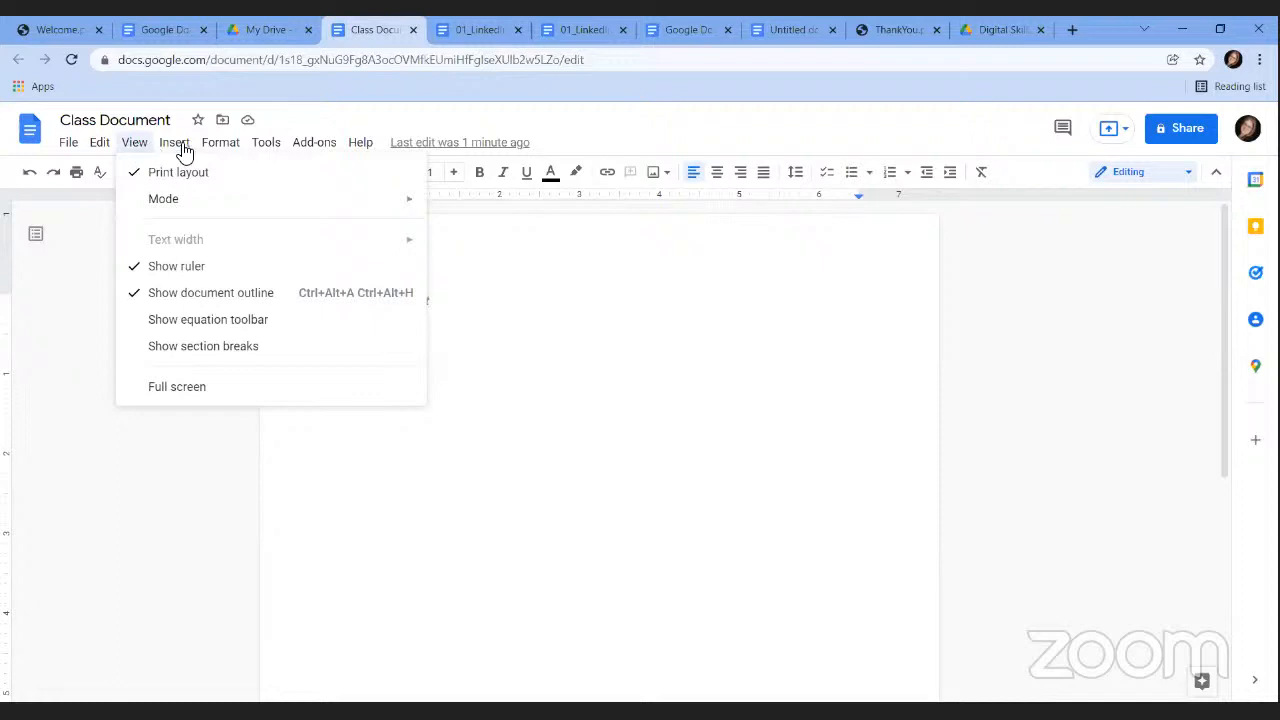
pyautogui.moveTo(180, 150)
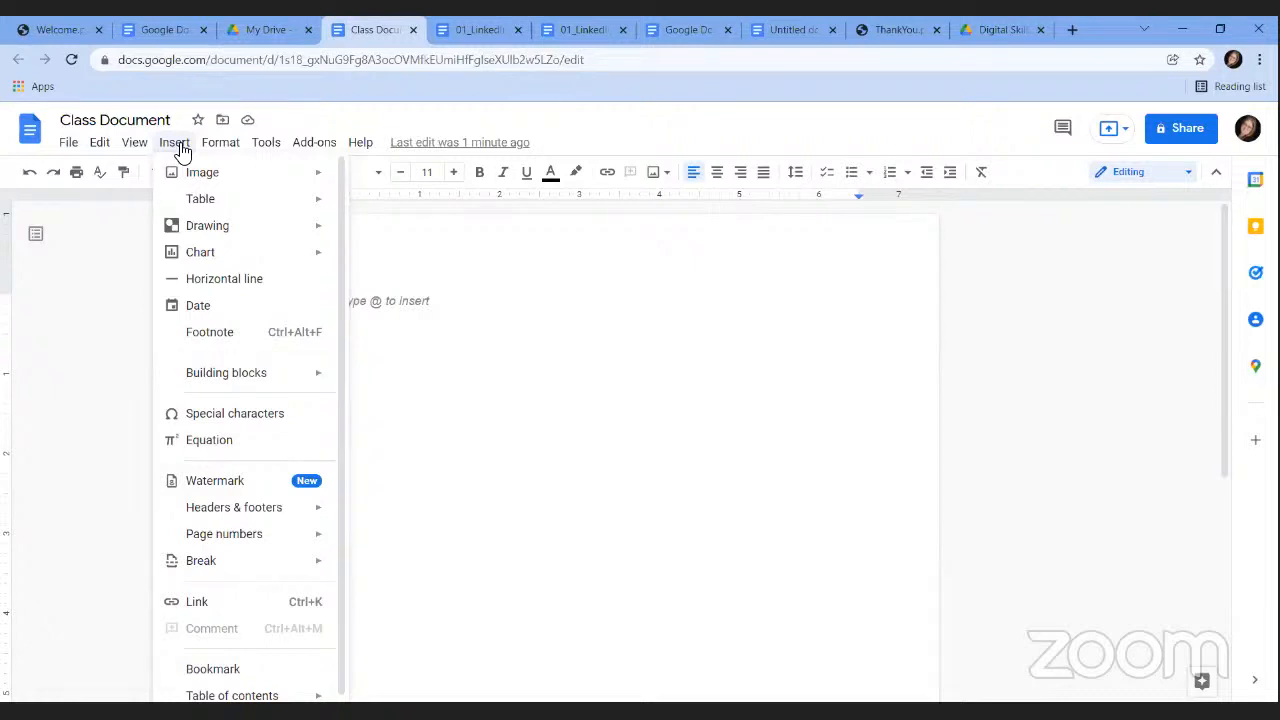
pyautogui.moveTo(224, 150)
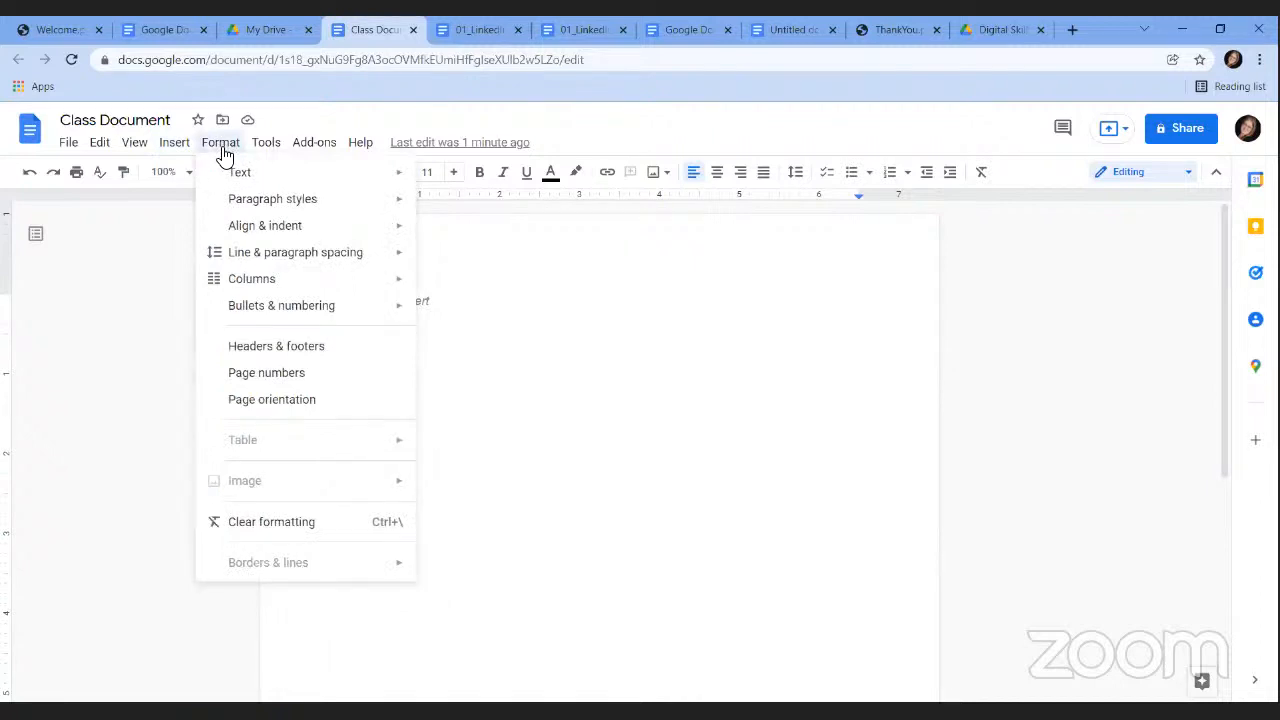
pyautogui.moveTo(283, 153)
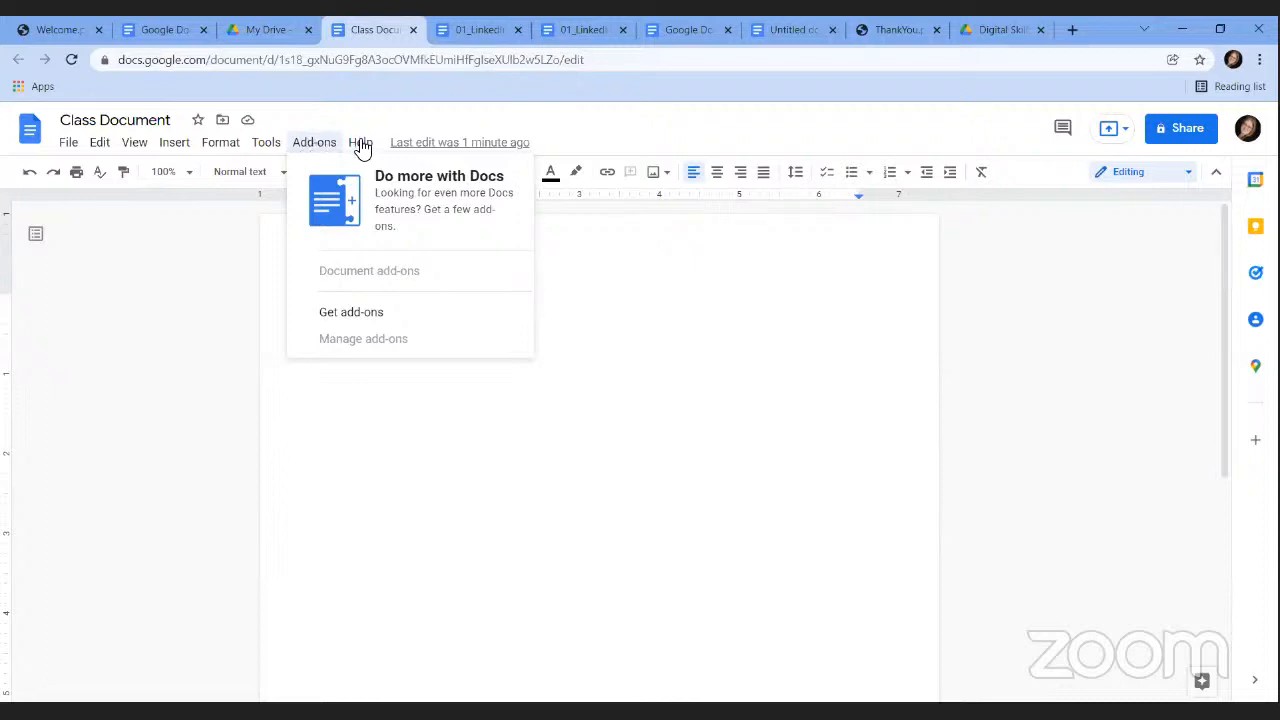
# Close the Help menu and return to the empty document page.
pyautogui.moveTo(366, 145)
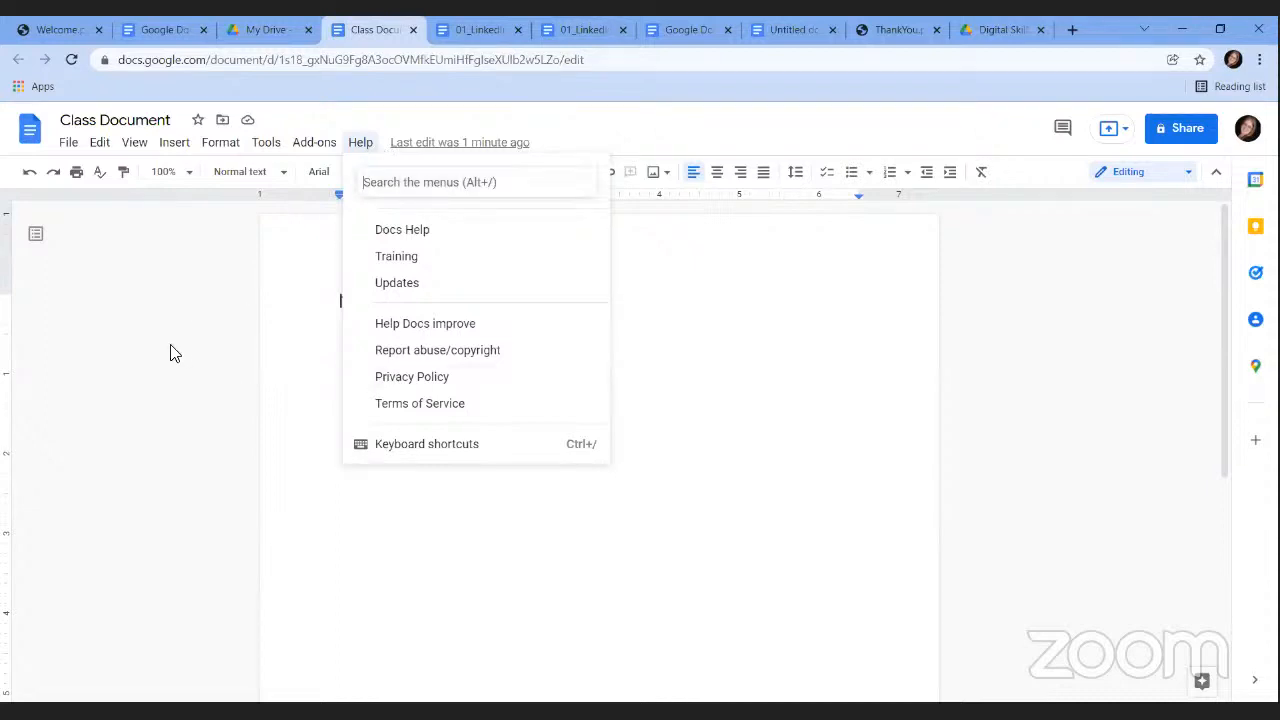
pyautogui.click(348, 337)
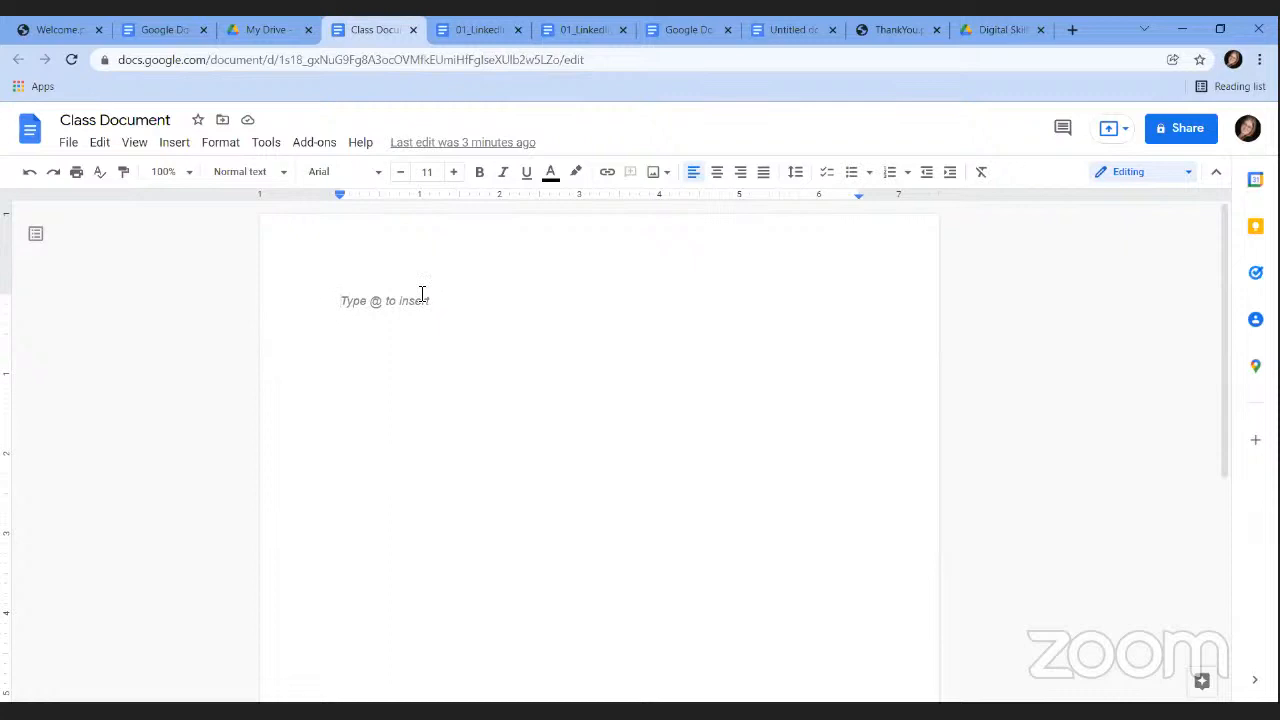
# Type the sample class paragraph, then the line 'I can change font and color, or add highlighting.'.
pyautogui.write('This ')
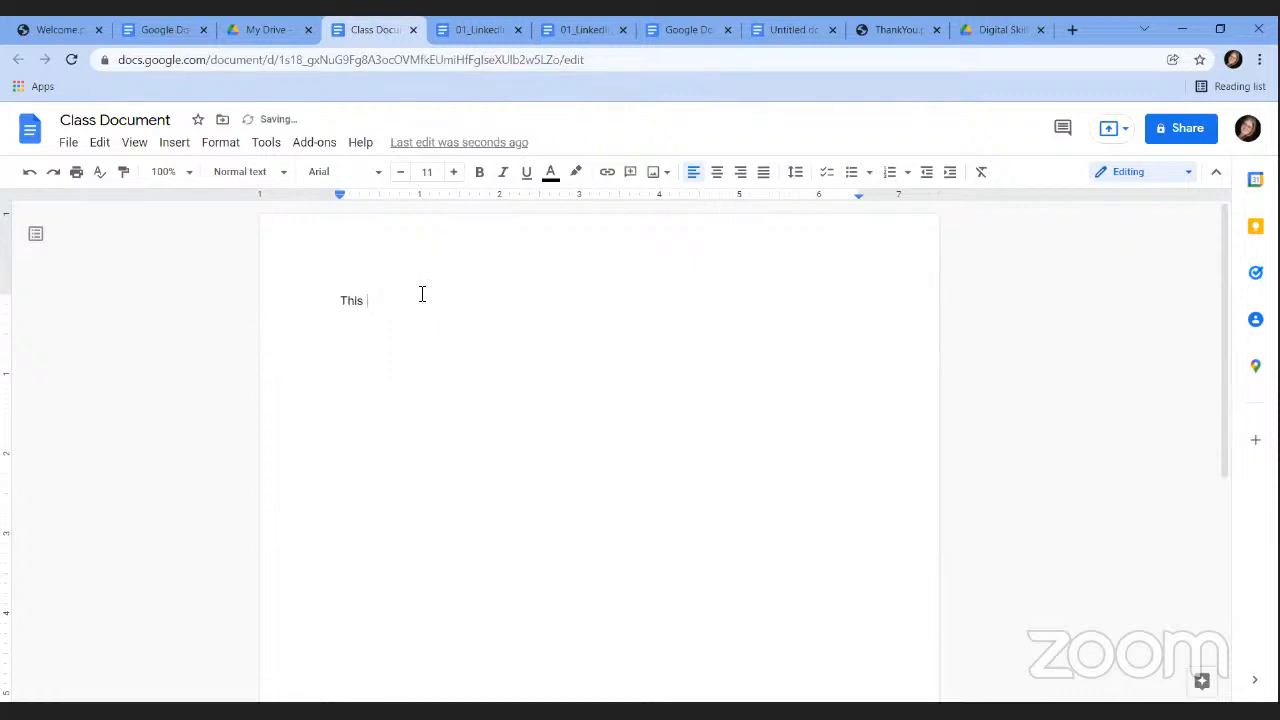
pyautogui.write('is a sample a  document I have created for cl')
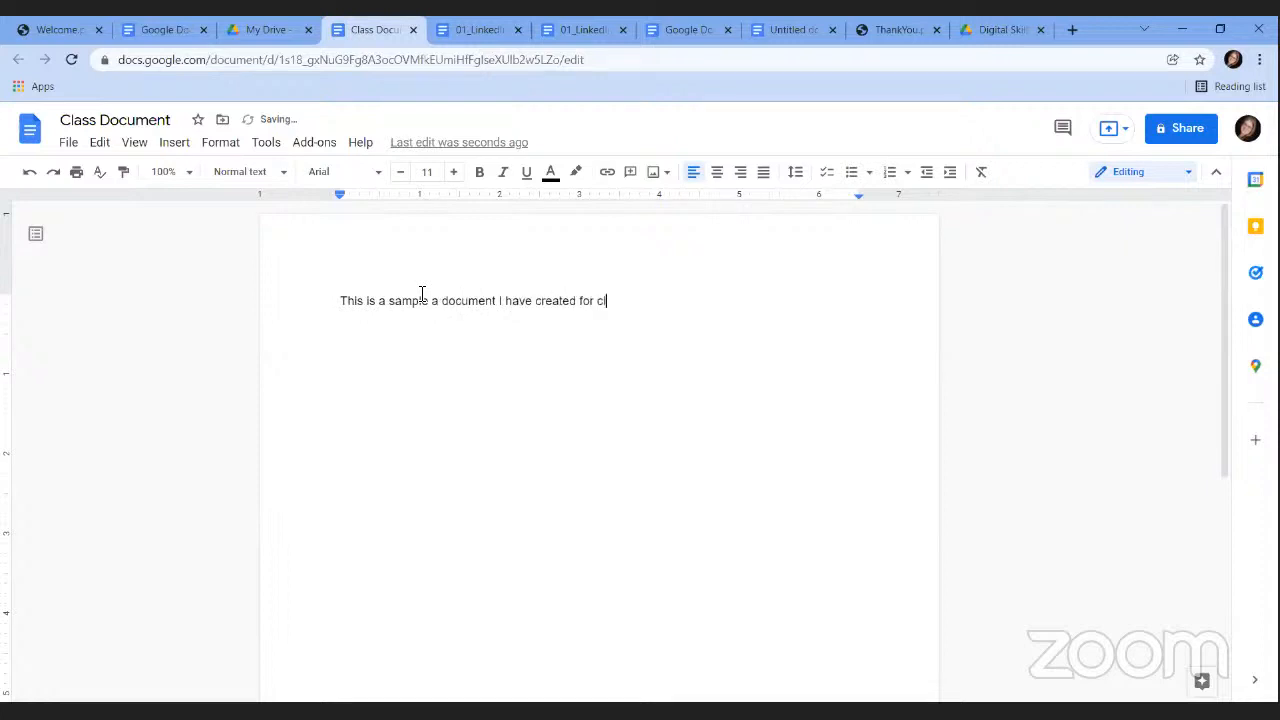
pyautogui.write('ass.  We will format')
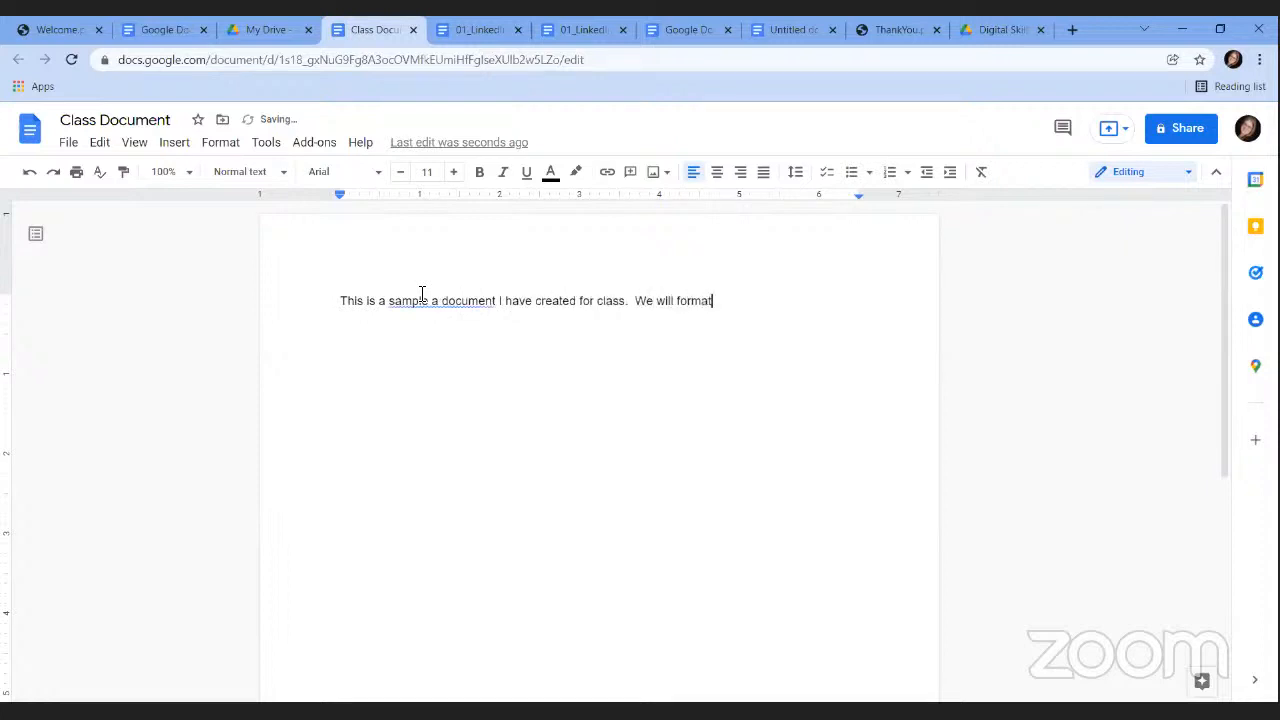
pyautogui.write(' some of the text using comm')
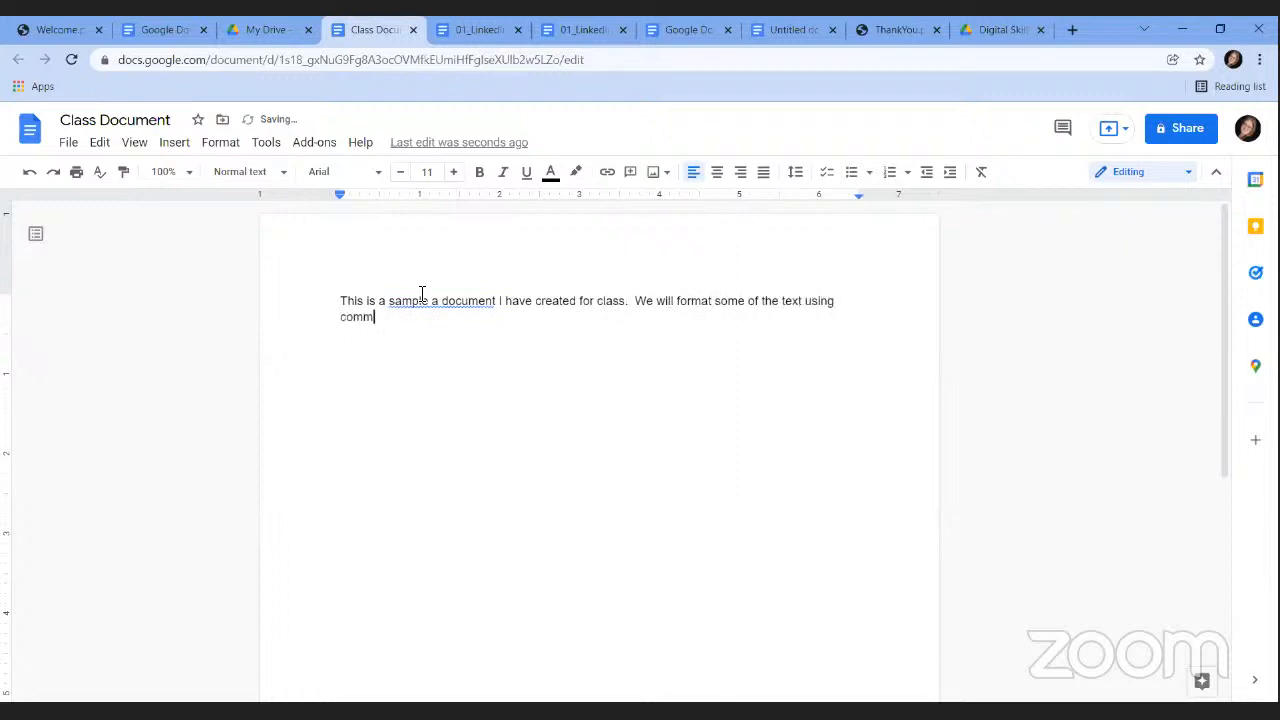
pyautogui.write('on tptions.')
pyautogui.press('Return')
pyautogui.press('Return')
pyautogui.write('I can change ')
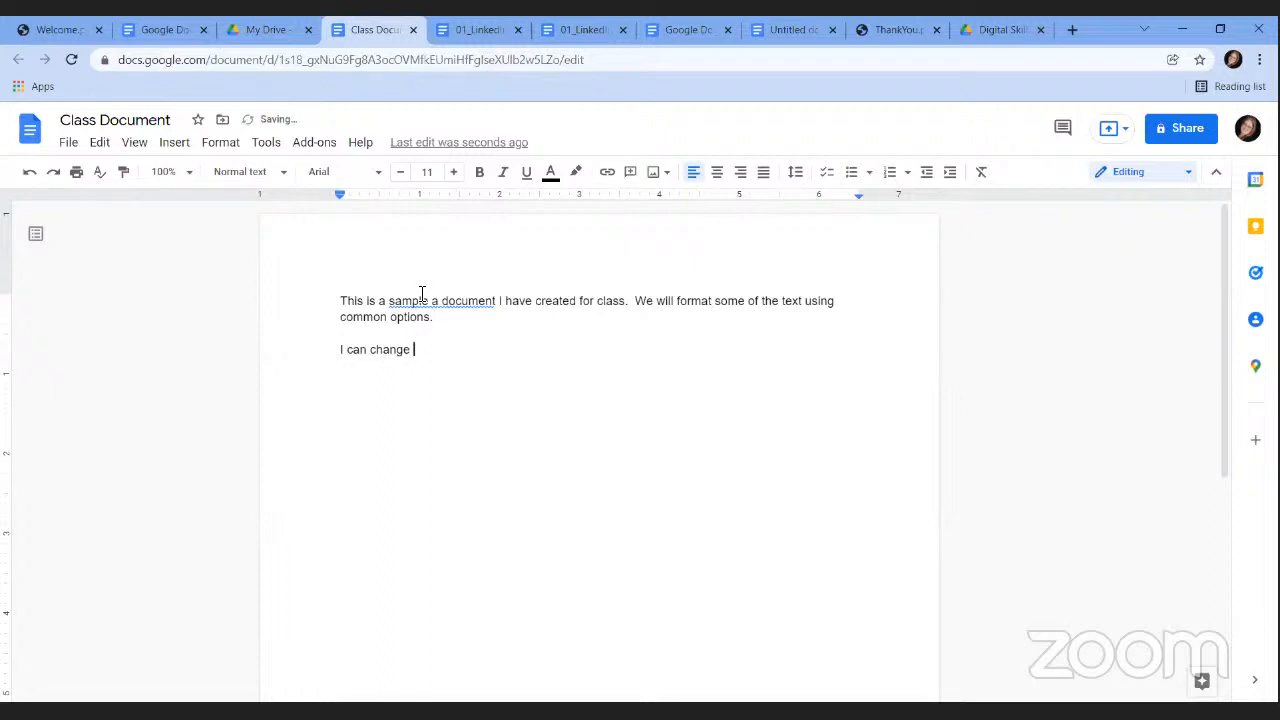
pyautogui.write('font and color, or add')
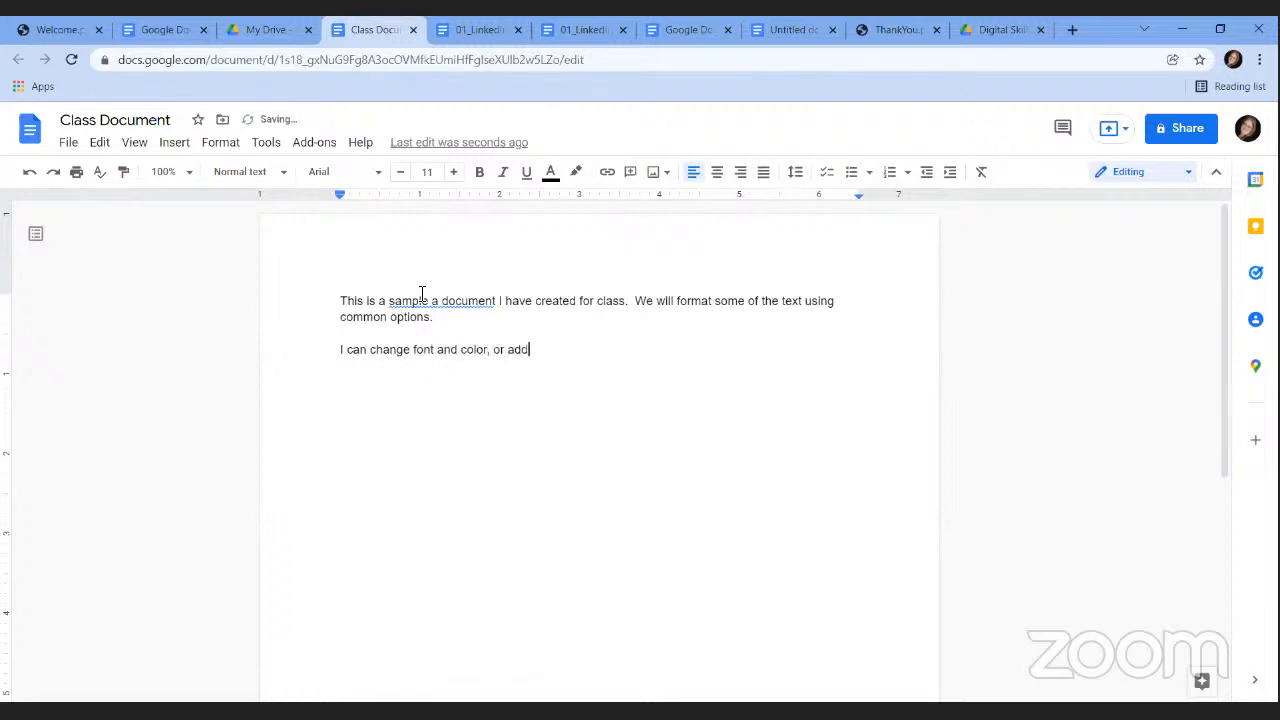
pyautogui.write(' highlighting.')
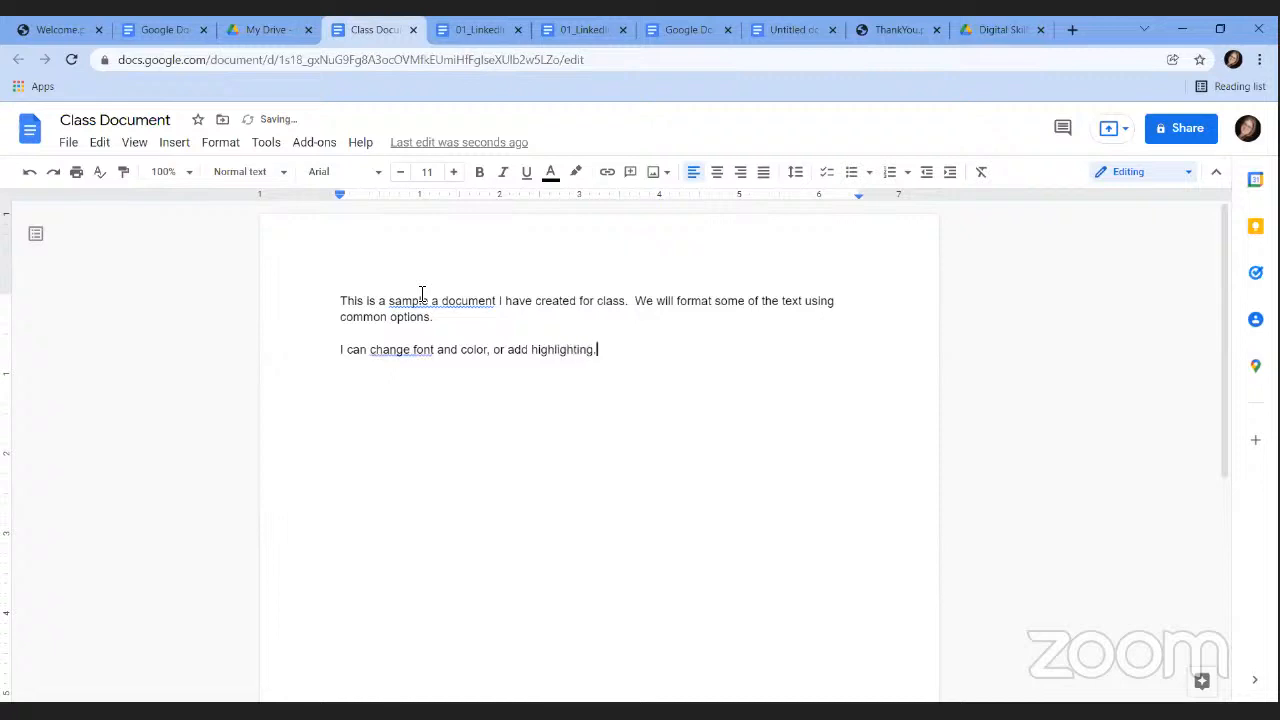
pyautogui.moveTo(413, 354); pyautogui.dragTo(437, 354)
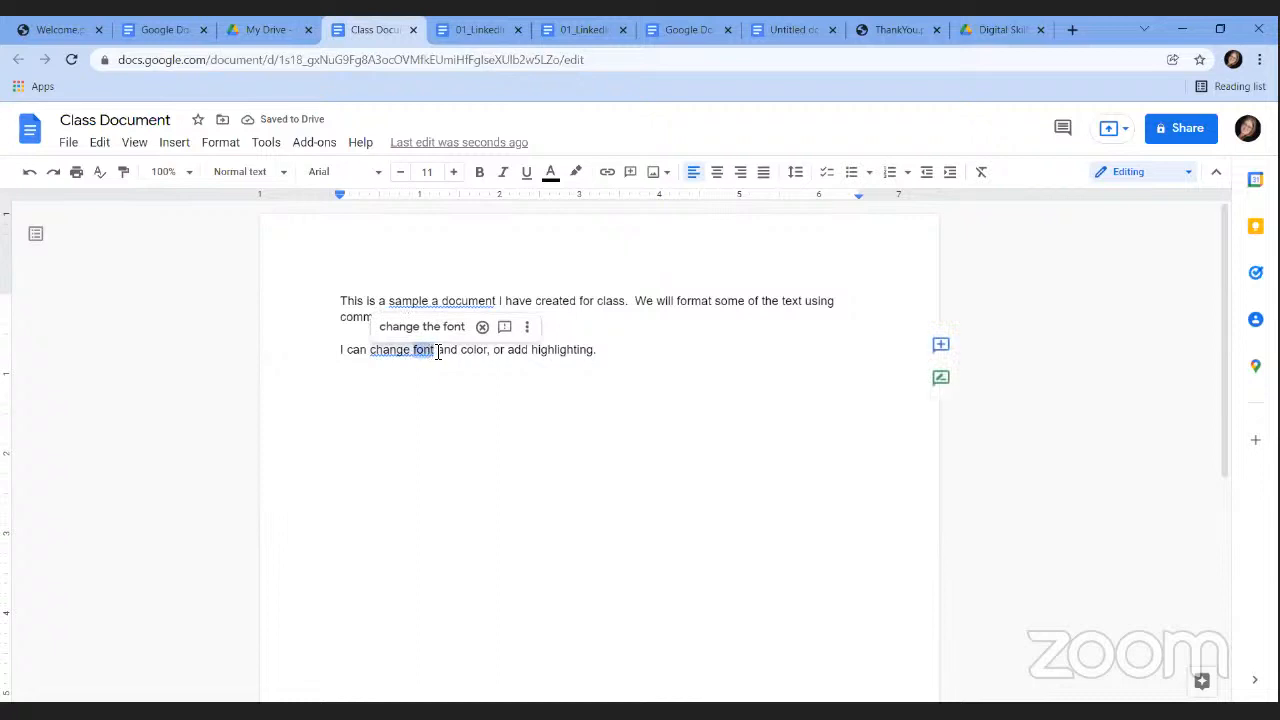
# Accept the 'change the font' wording and set the word 'font' to Verdana.
pyautogui.click(414, 328)
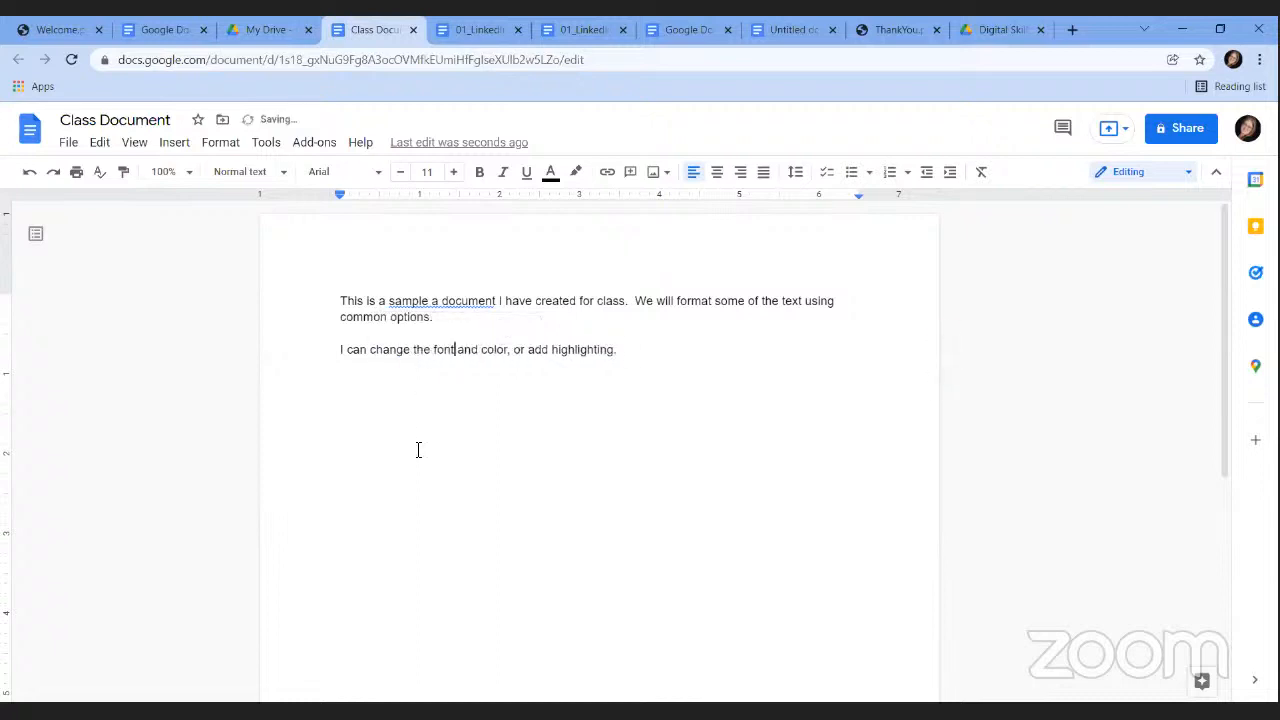
pyautogui.moveTo(434, 350); pyautogui.dragTo(457, 354)
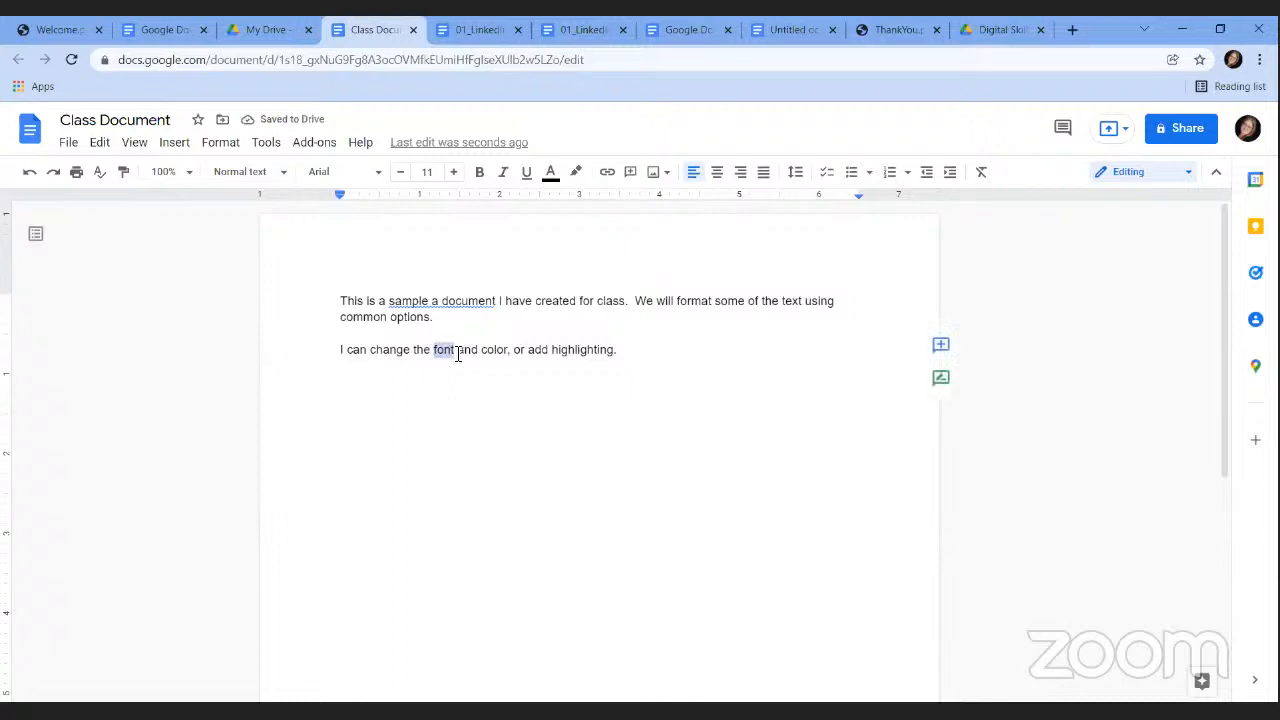
pyautogui.click(368, 177)
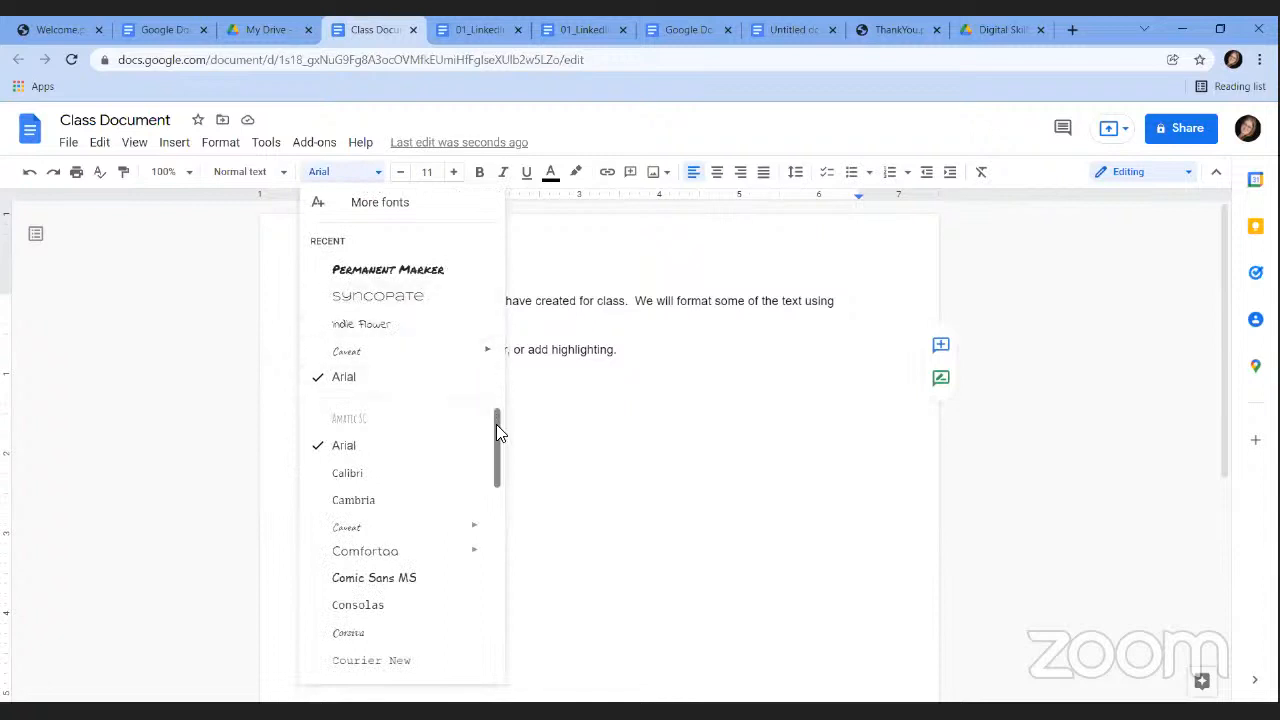
pyautogui.moveTo(496, 424); pyautogui.dragTo(508, 634)
pyautogui.click(380, 666)
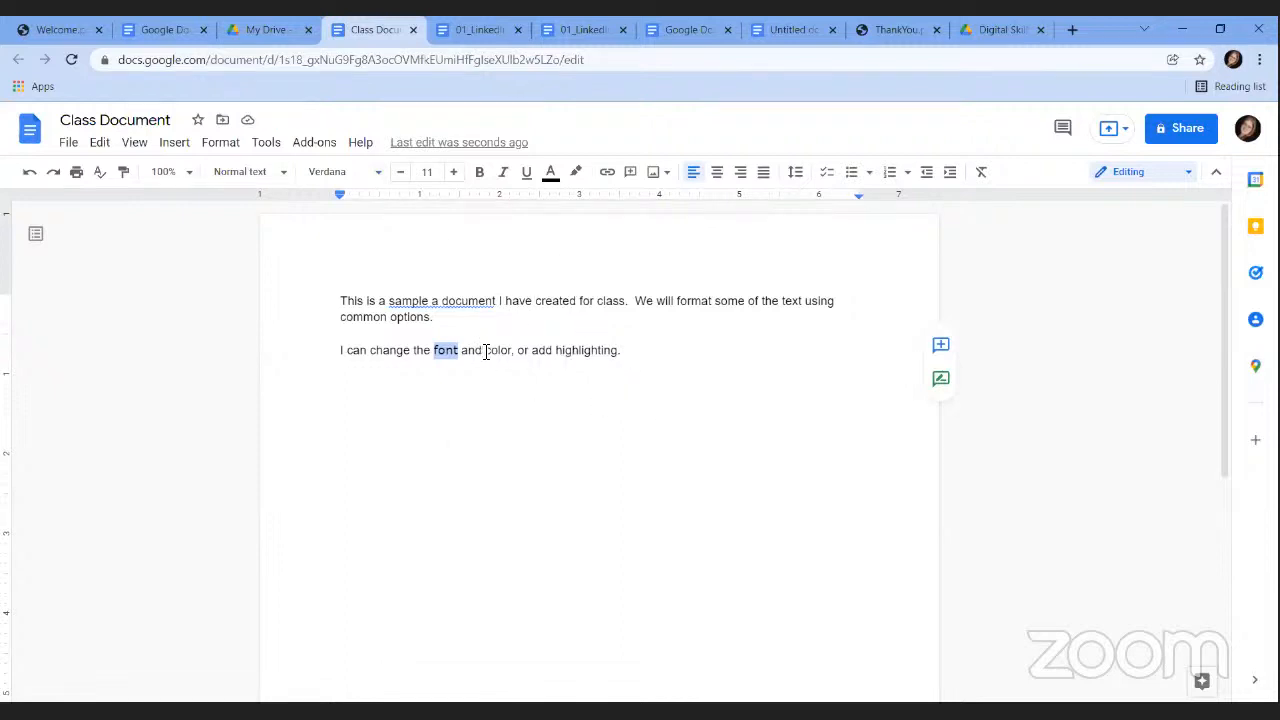
# Make the word 'color' blue.
pyautogui.moveTo(485, 350); pyautogui.dragTo(512, 350)
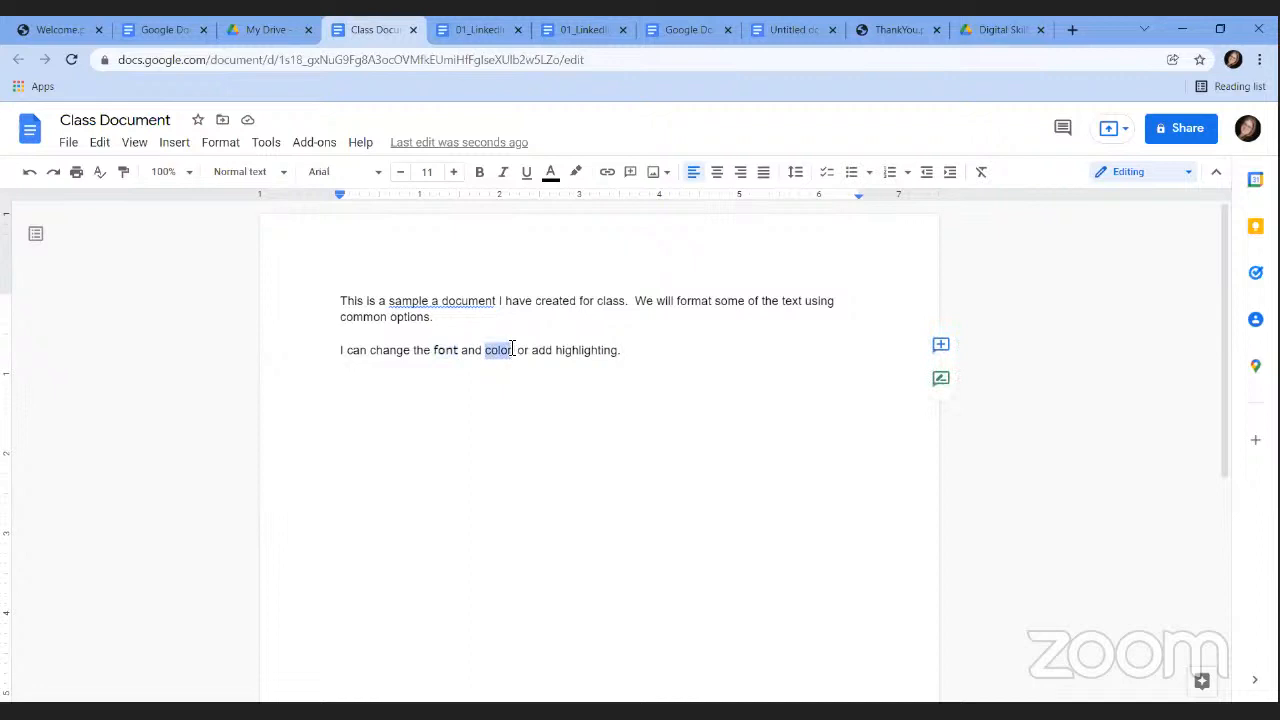
pyautogui.click(551, 176)
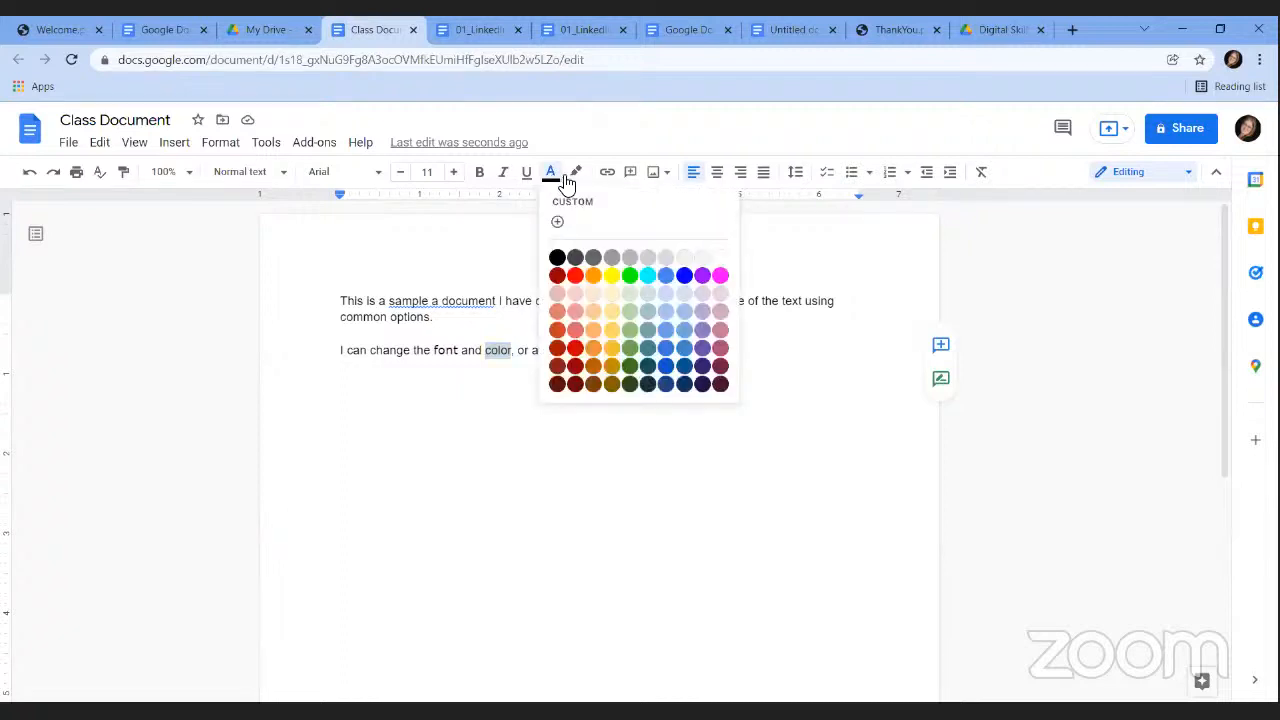
pyautogui.click(687, 283)
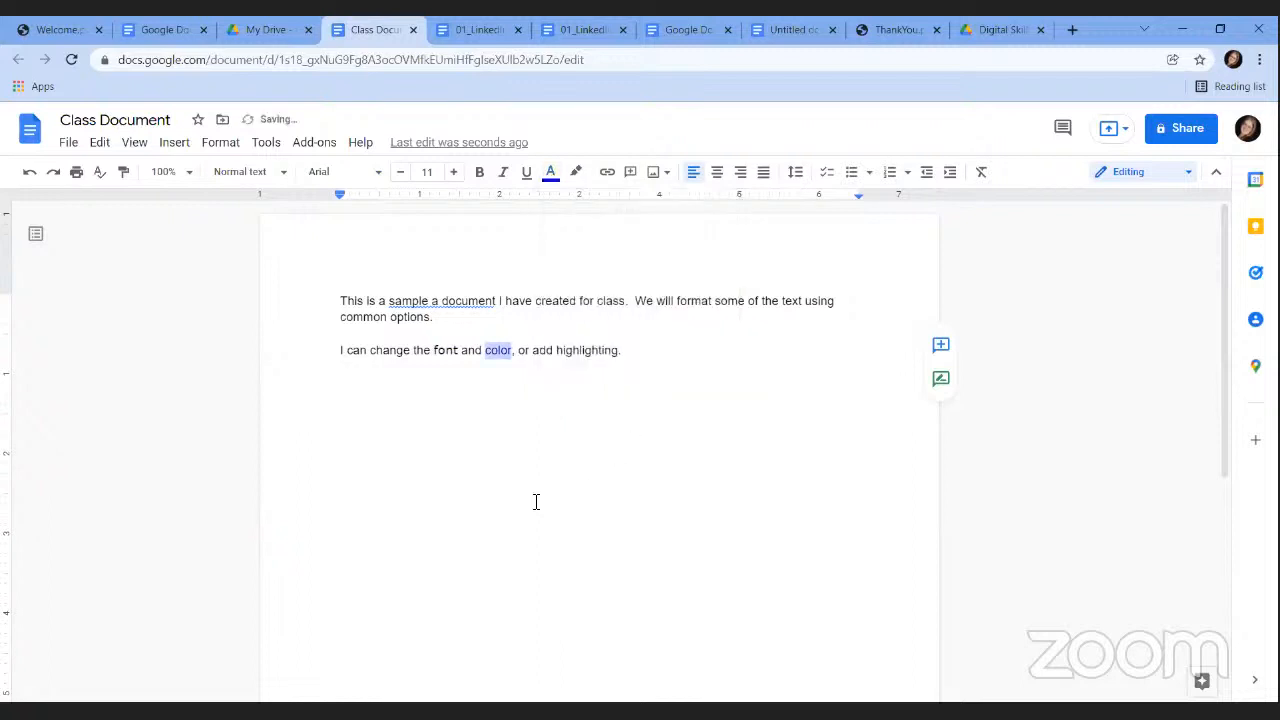
pyautogui.click(534, 500)
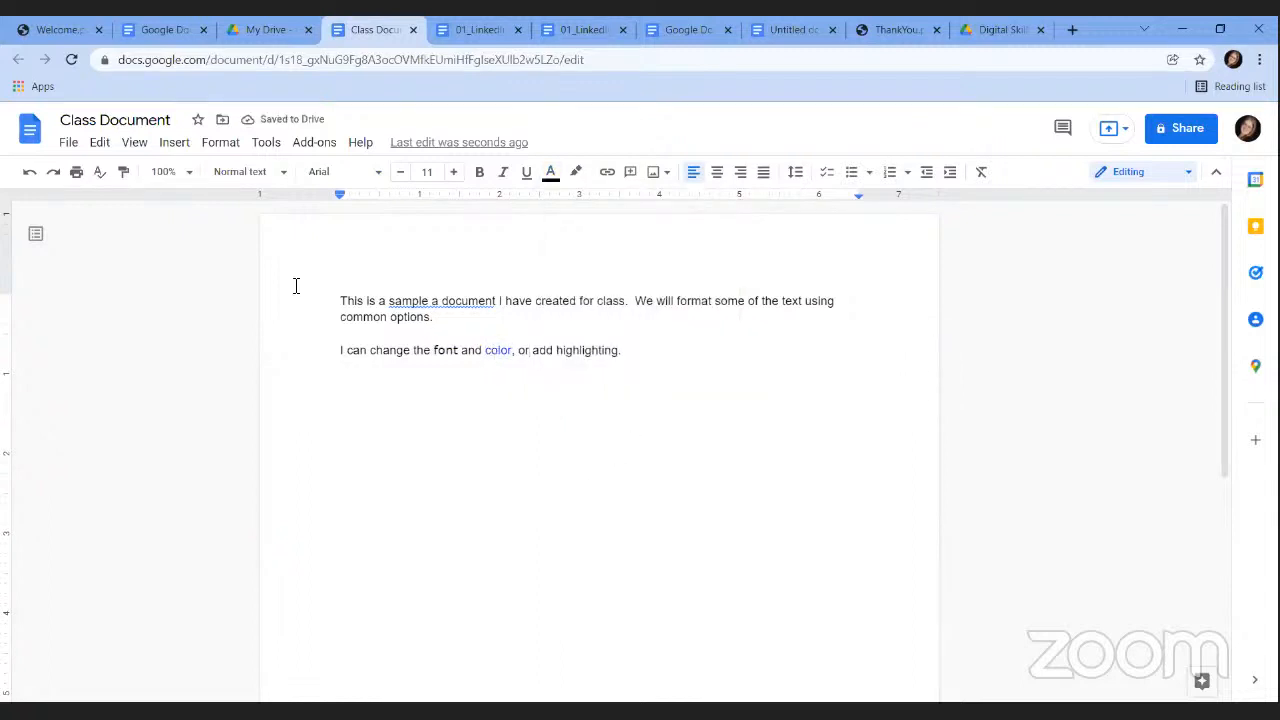
pyautogui.click(190, 174)
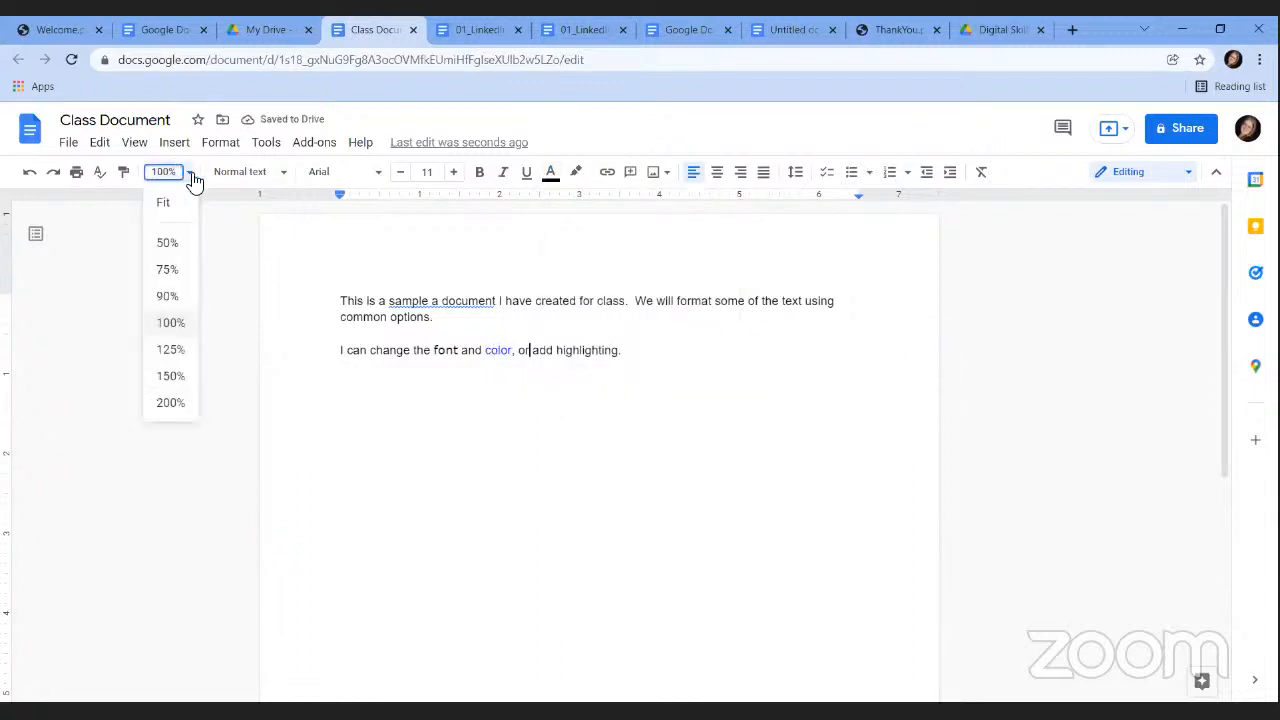
# Zoom to 125% and make the word 'class' in the first sentence blue.
pyautogui.click(182, 349)
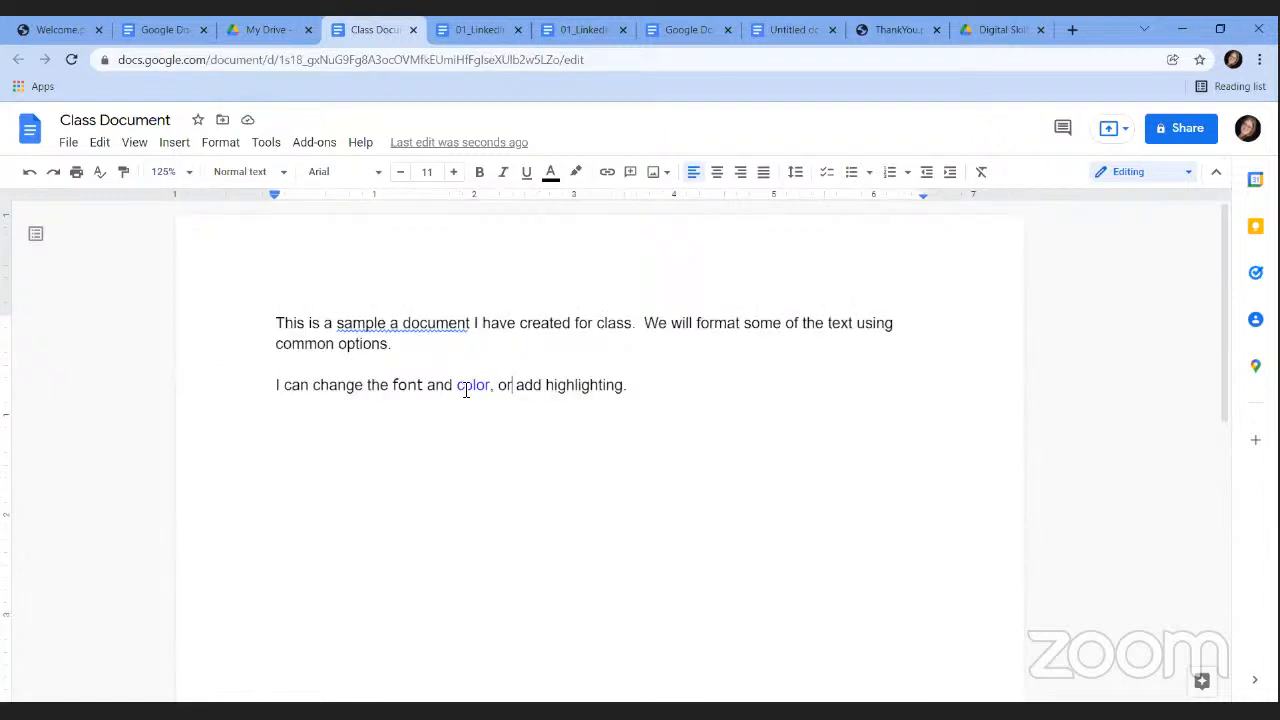
pyautogui.moveTo(457, 384); pyautogui.dragTo(493, 381)
pyautogui.click(489, 440)
pyautogui.moveTo(597, 326); pyautogui.dragTo(632, 326)
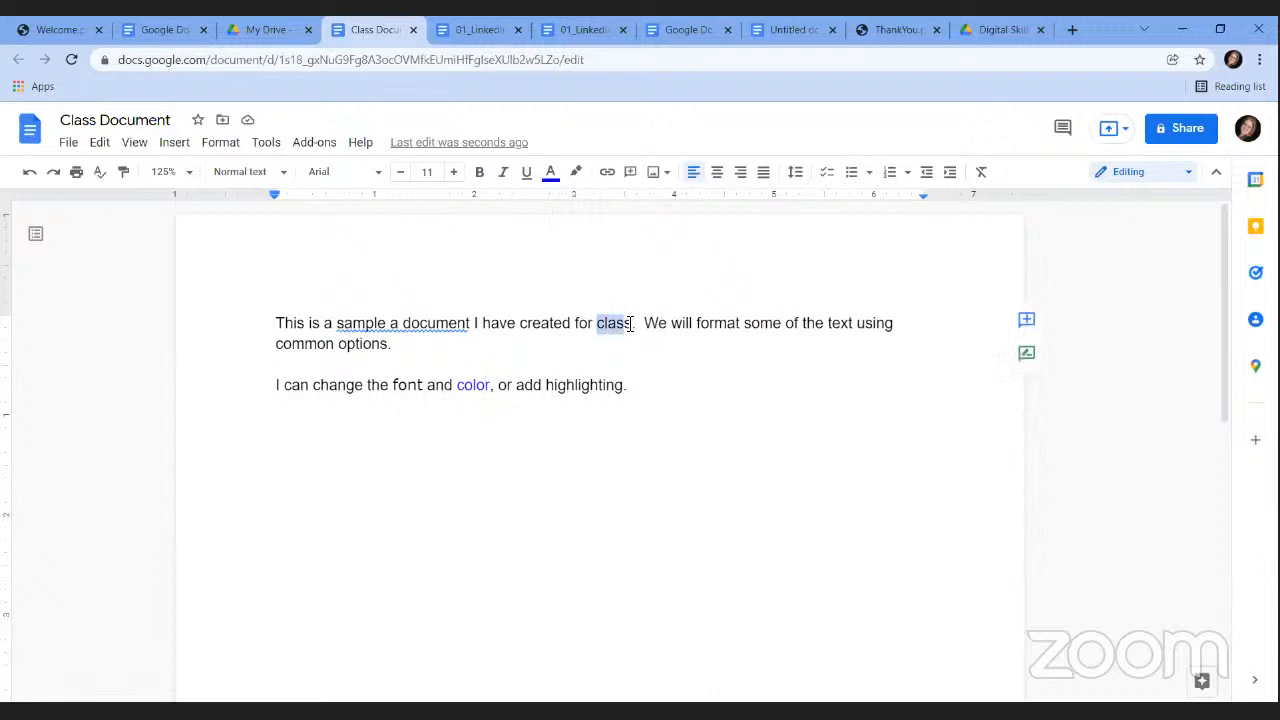
pyautogui.click(550, 173)
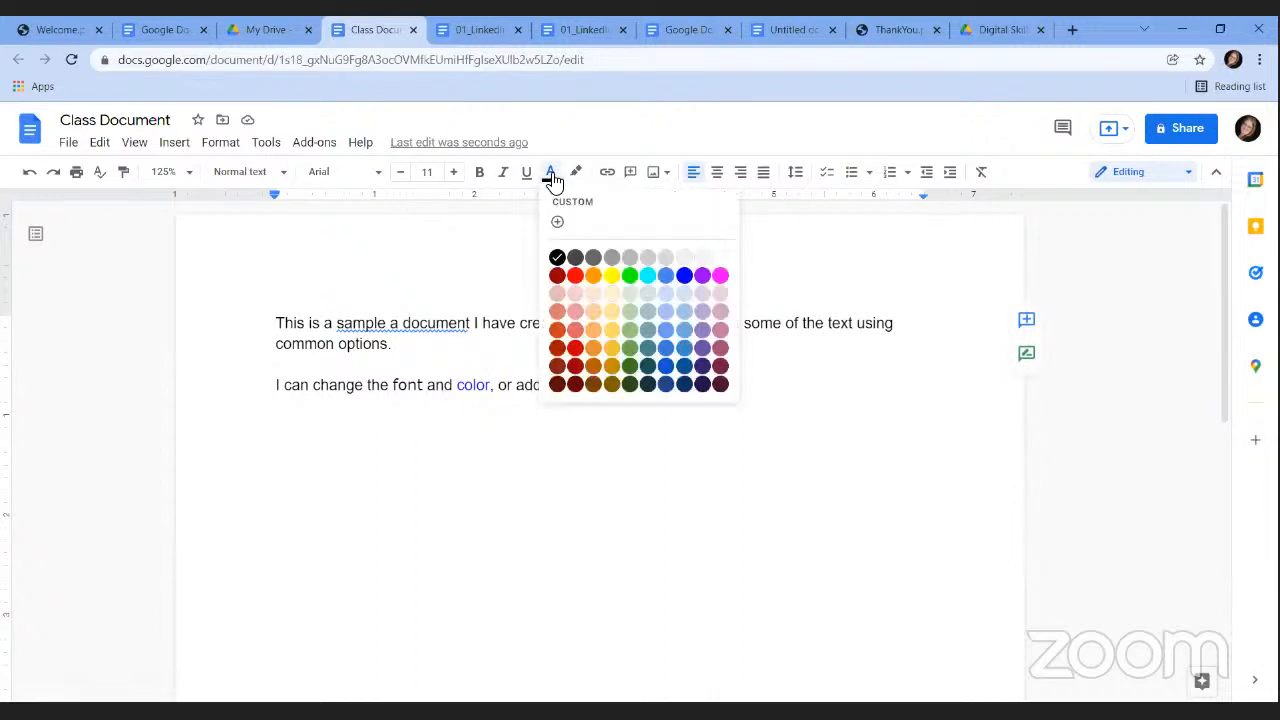
pyautogui.click(685, 275)
pyautogui.click(696, 406)
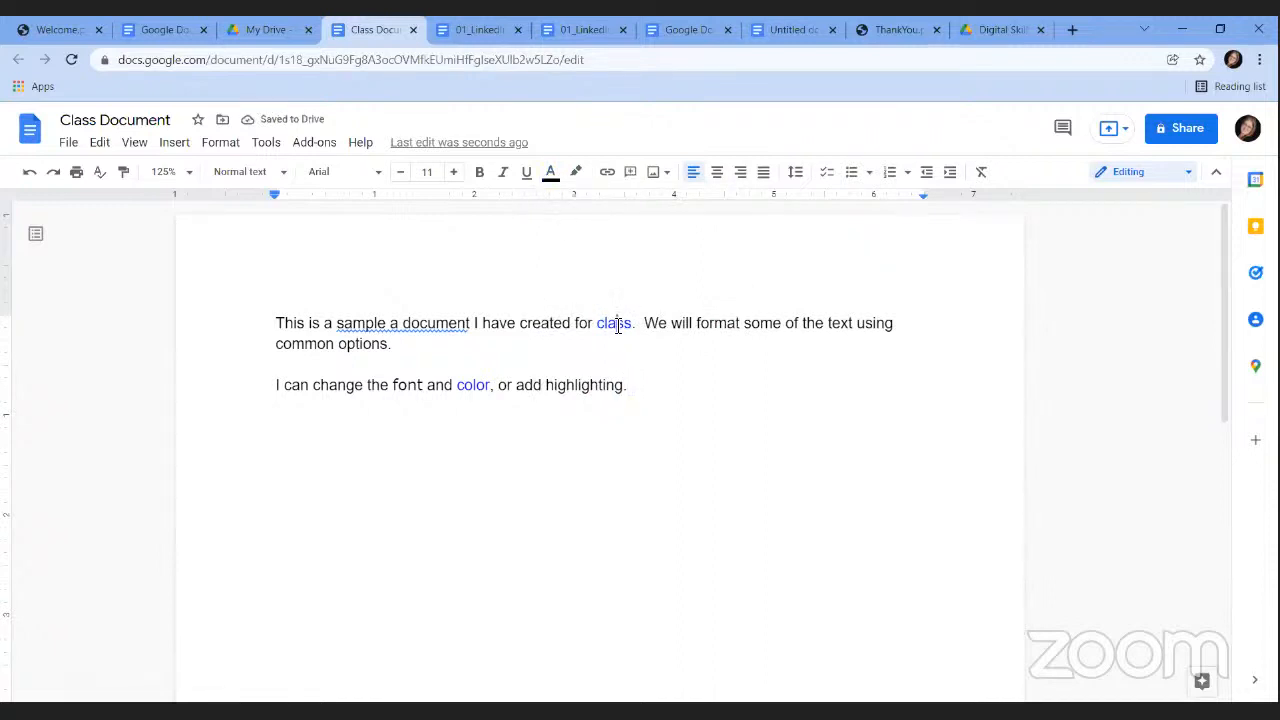
pyautogui.click(729, 330)
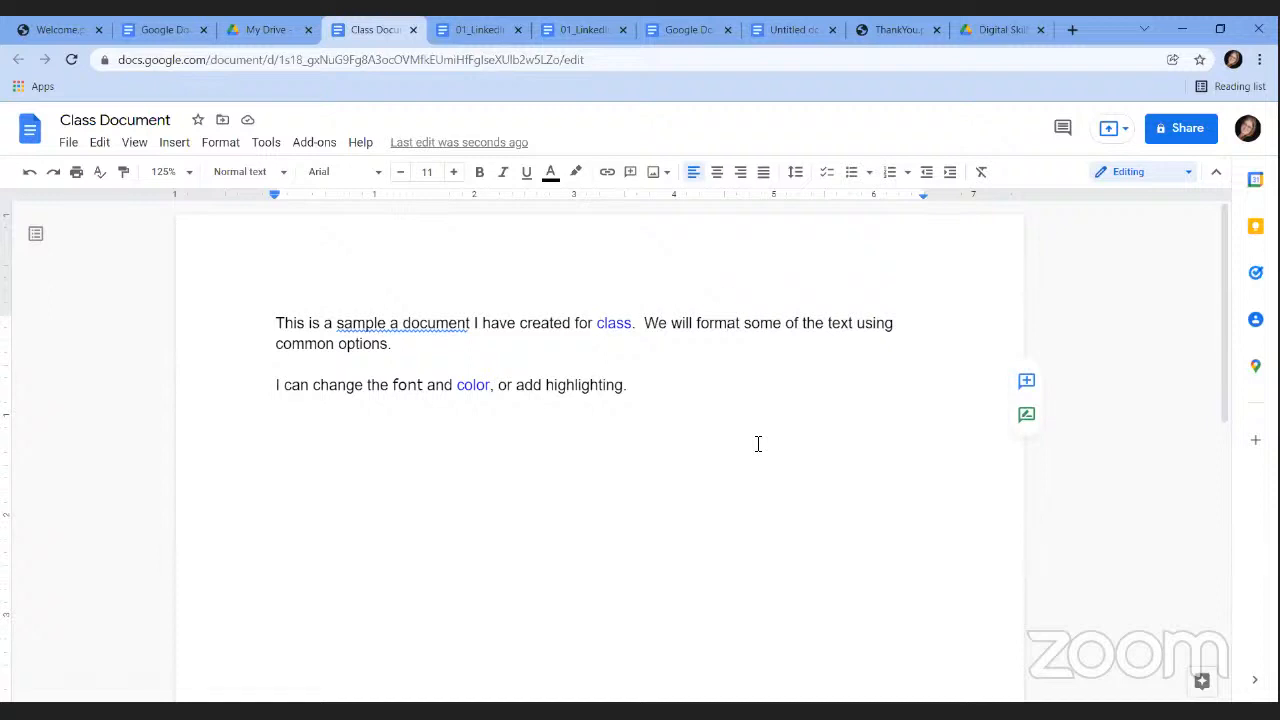
pyautogui.moveTo(546, 388); pyautogui.dragTo(624, 386)
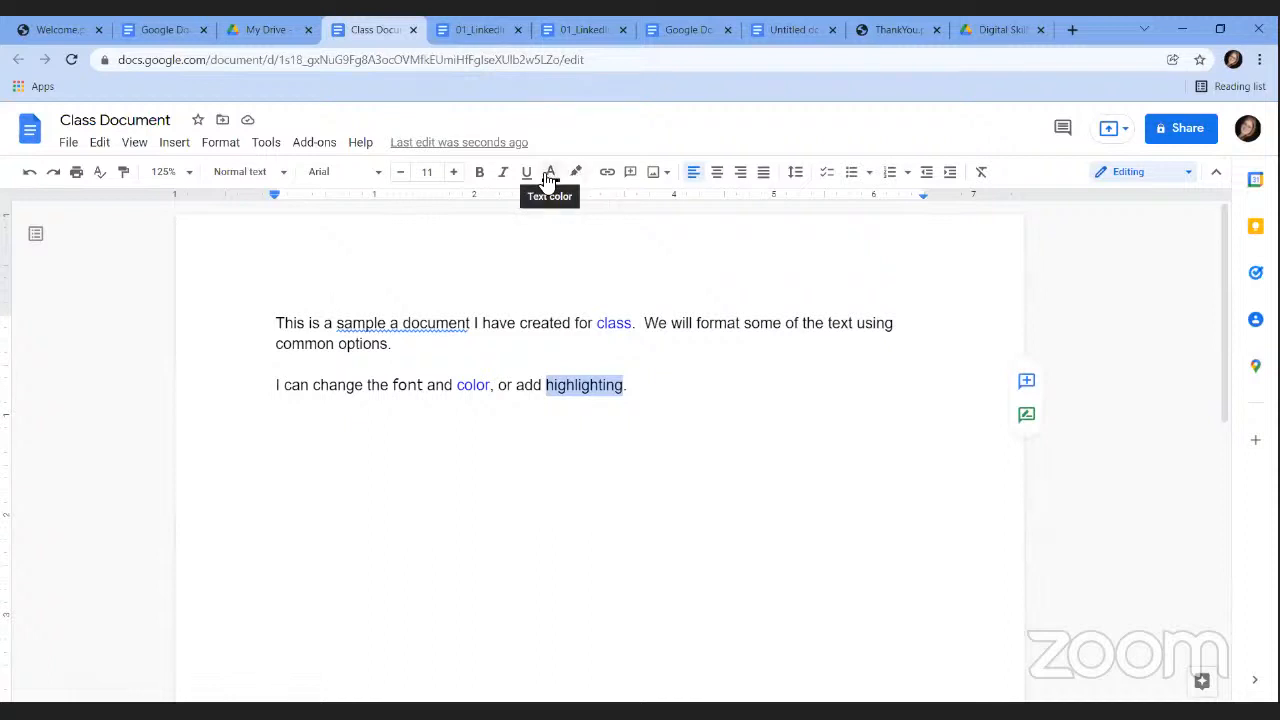
# Give the word 'highlighting' a yellow highlight.
pyautogui.click(580, 177)
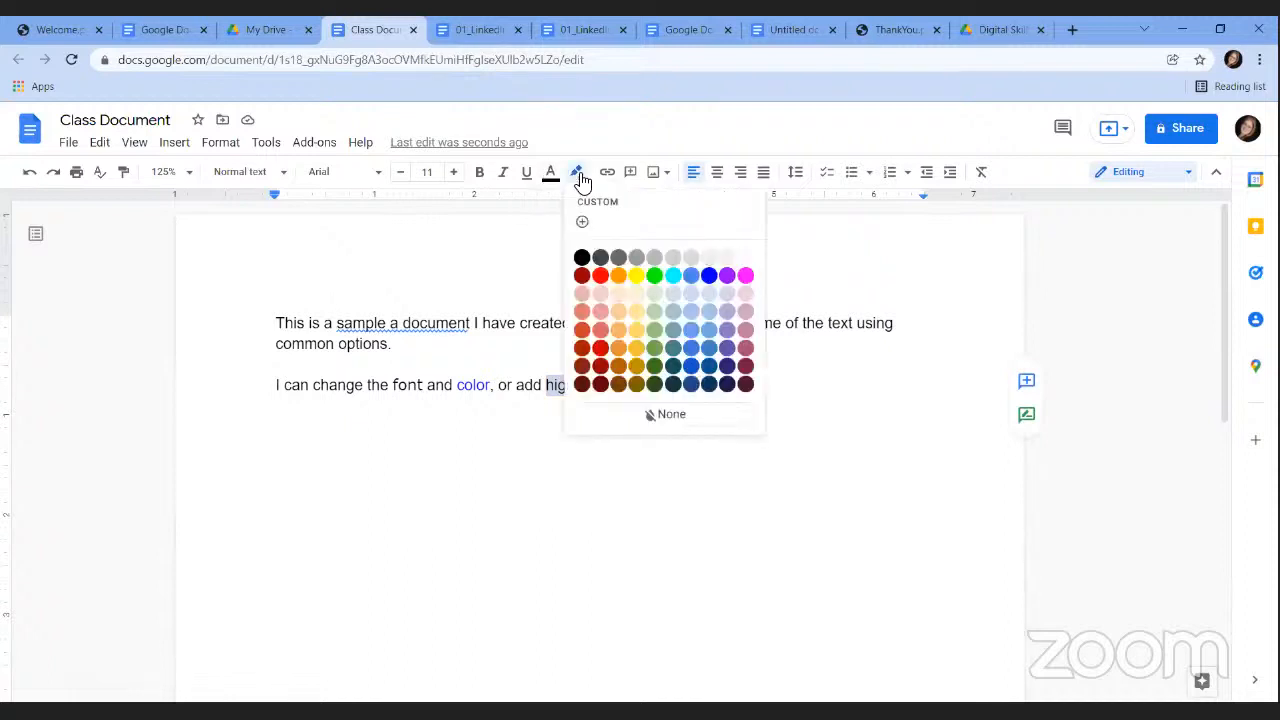
pyautogui.click(640, 283)
pyautogui.click(686, 431)
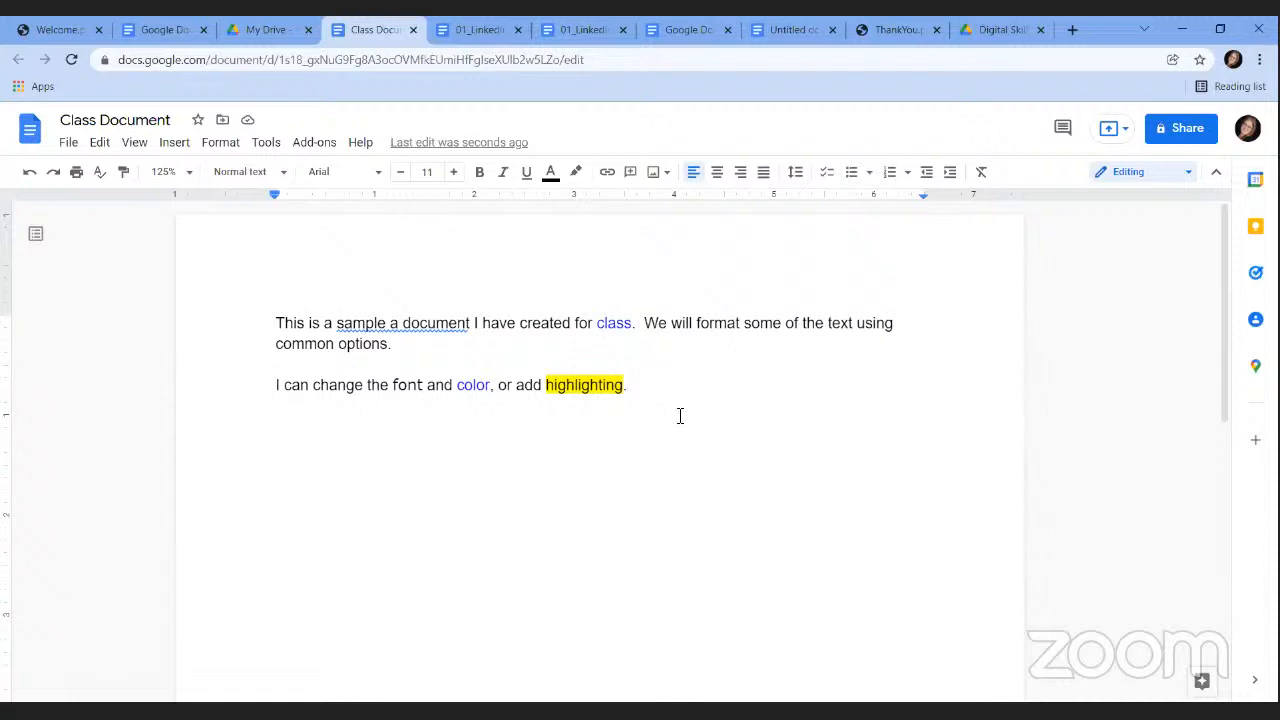
# Add a new line reading 'The text is bold, italicized, and underlined.'.
pyautogui.press('Return')
pyautogui.press('Return')
pyautogui.write('The text ')
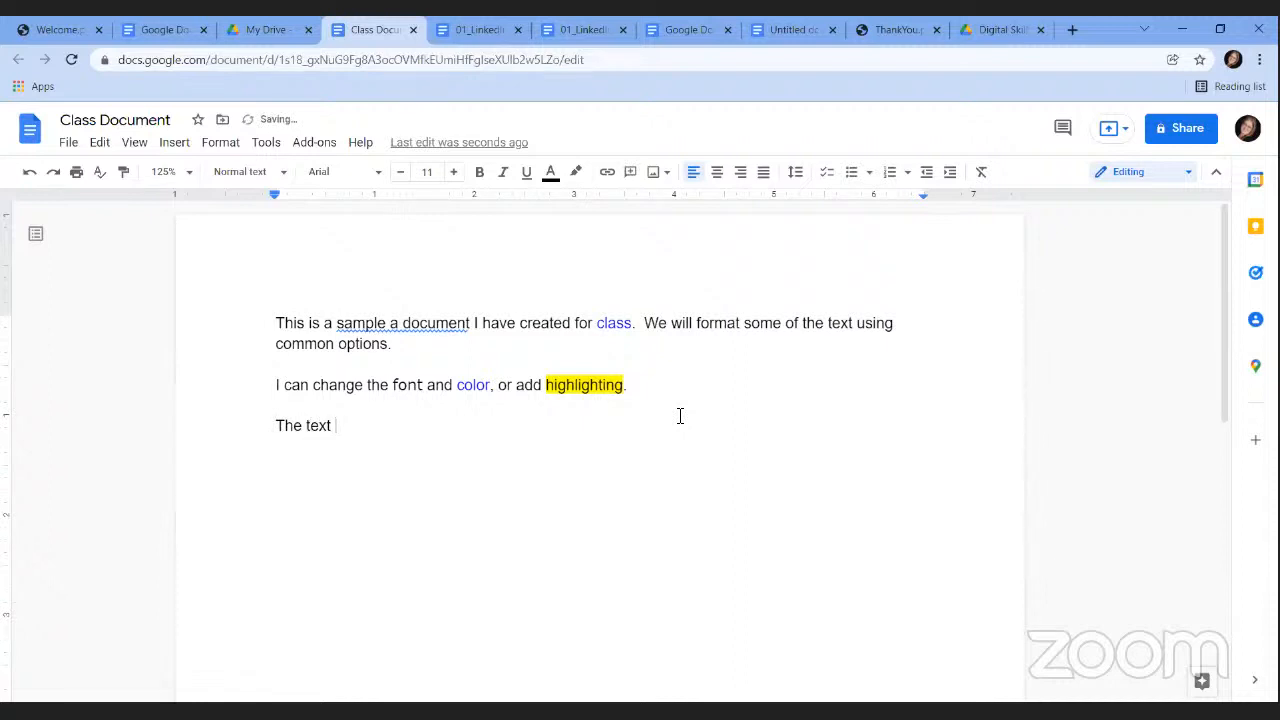
pyautogui.write('is bold, italicized, ')
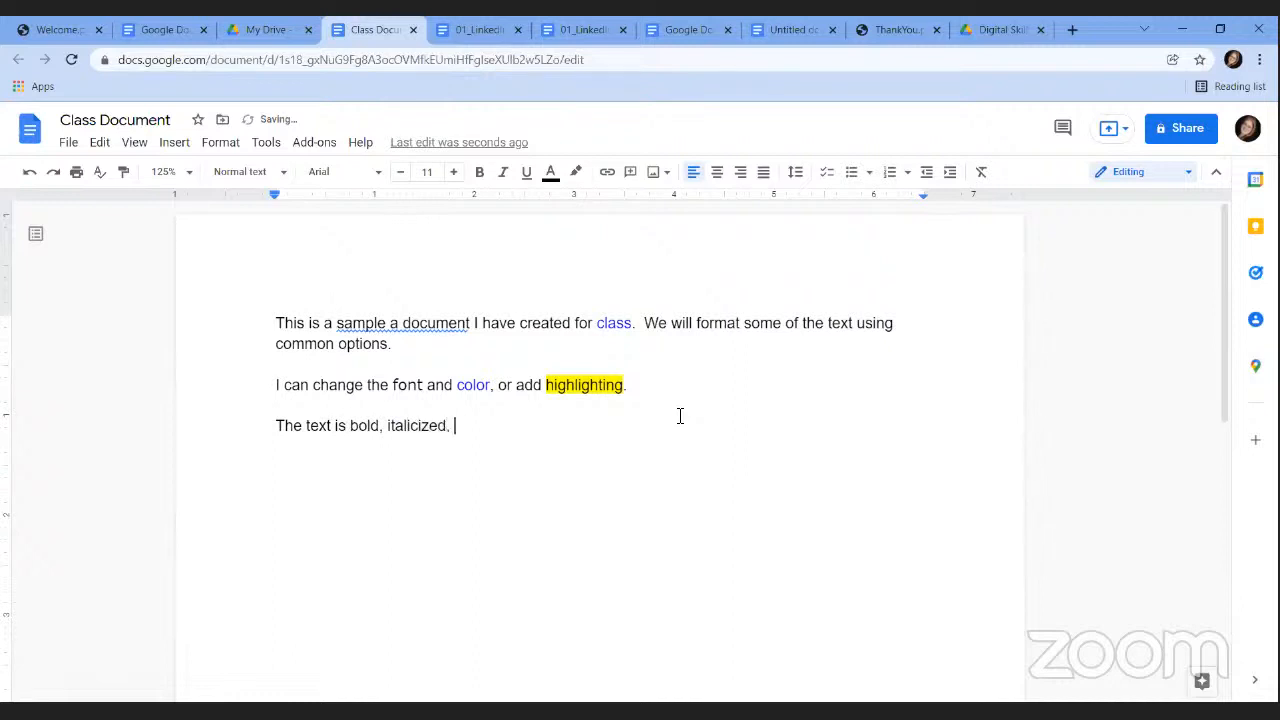
pyautogui.write('and underlined.')
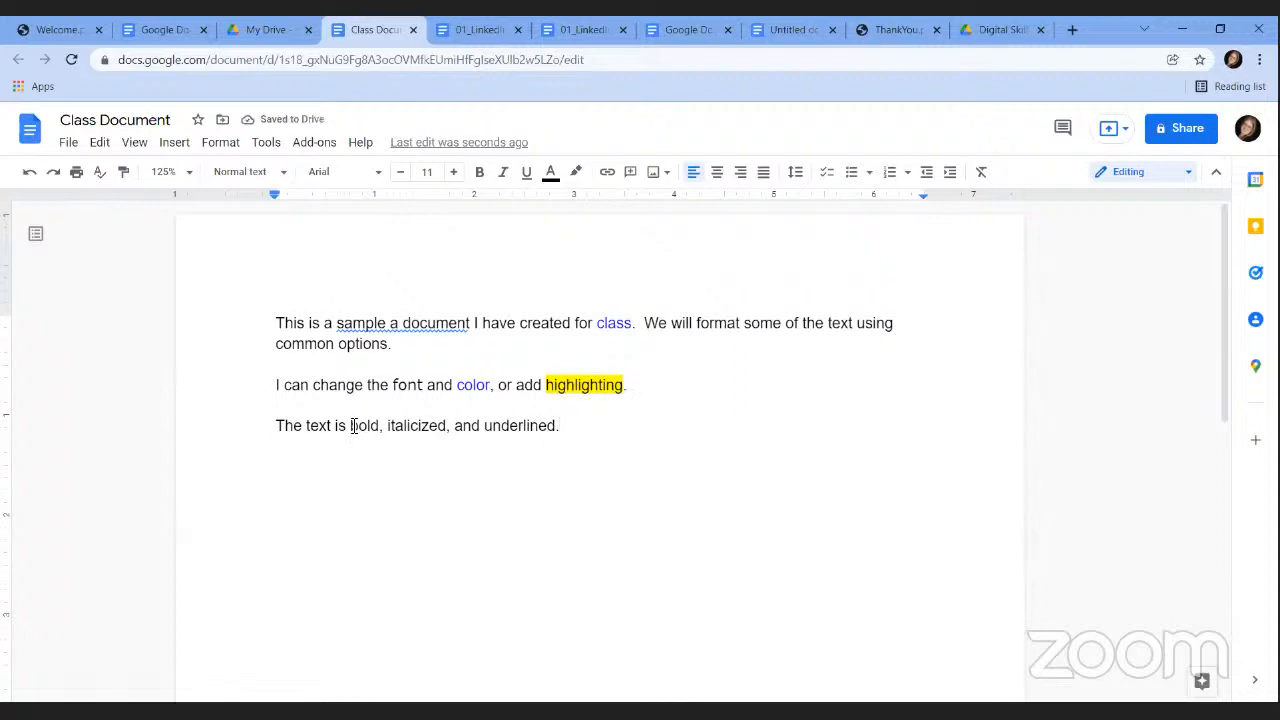
pyautogui.moveTo(351, 425); pyautogui.dragTo(381, 426)
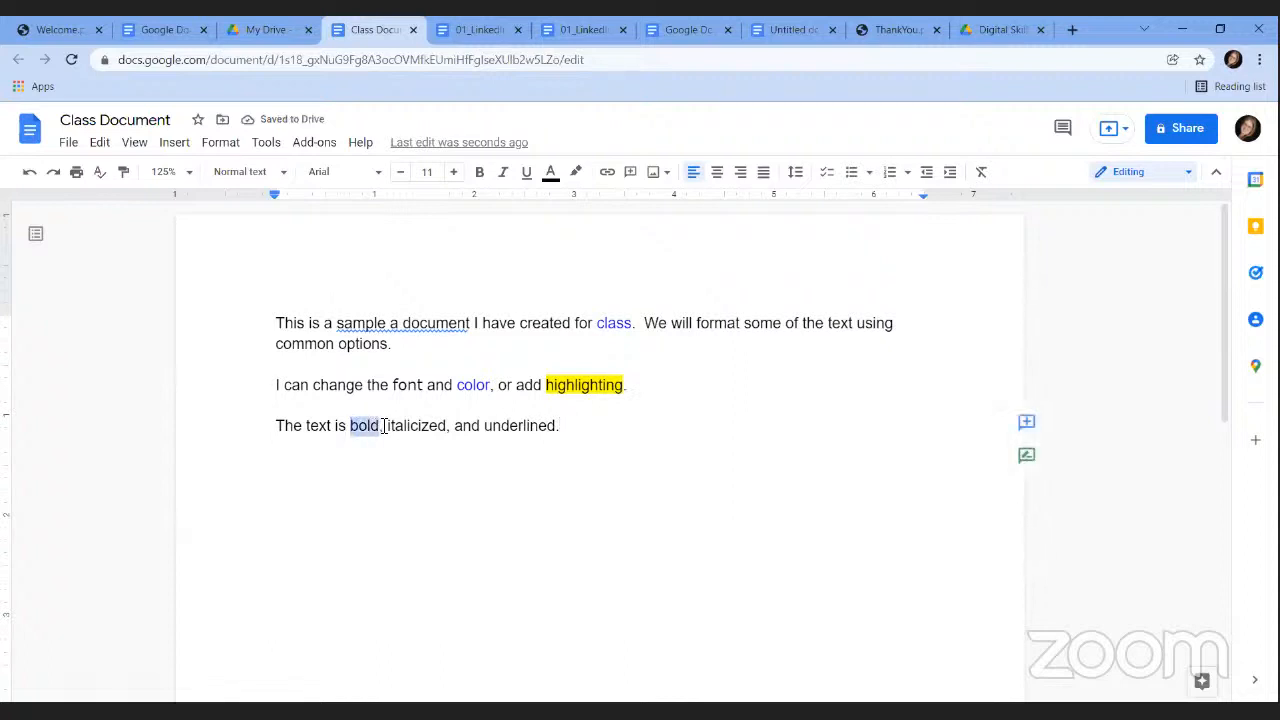
# Make 'bold' bold, 'italicized' italic and 'underlined' underlined in the third sentence.
pyautogui.click(480, 174)
pyautogui.click(449, 470)
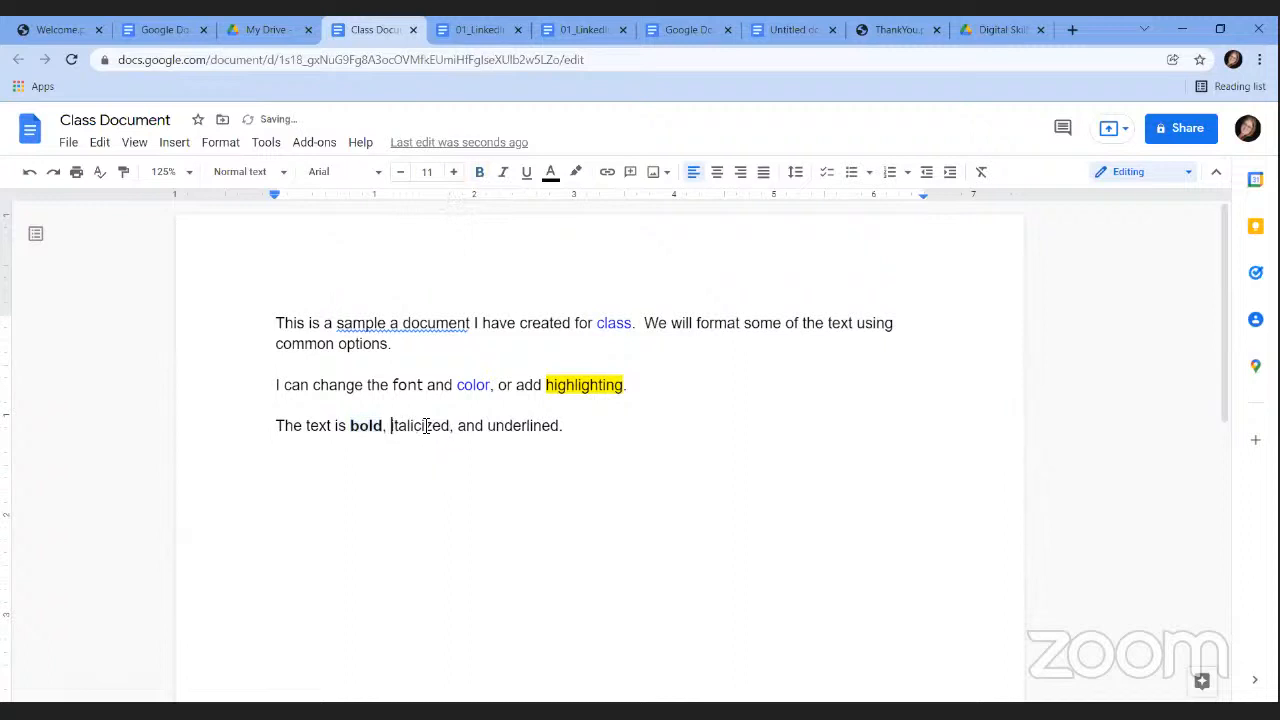
pyautogui.moveTo(391, 427); pyautogui.dragTo(452, 428)
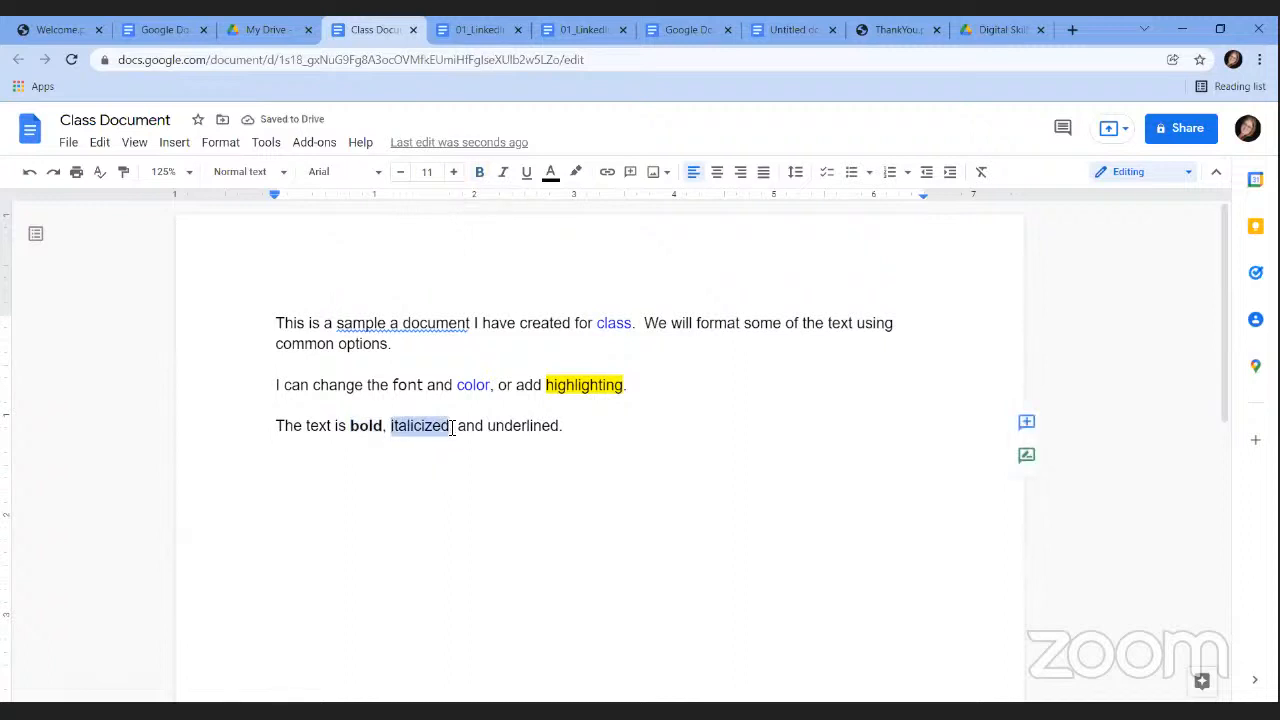
pyautogui.click(508, 179)
pyautogui.click(551, 674)
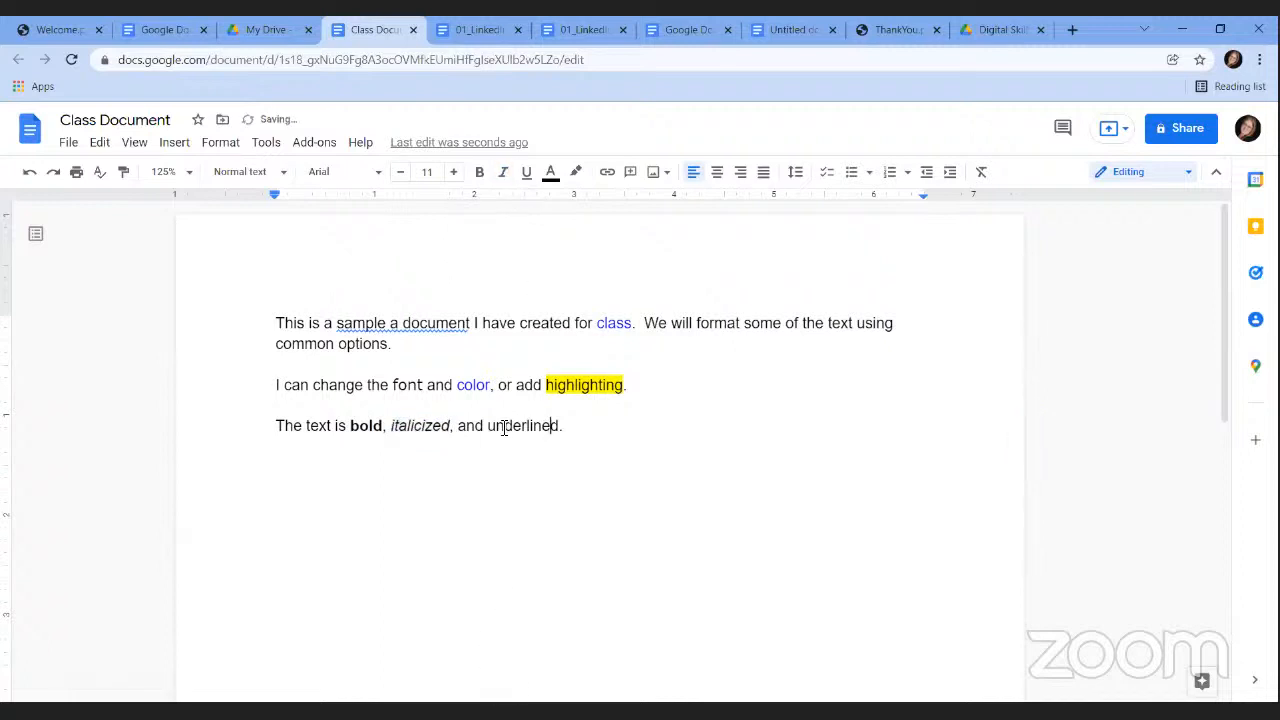
pyautogui.moveTo(487, 426); pyautogui.dragTo(562, 428)
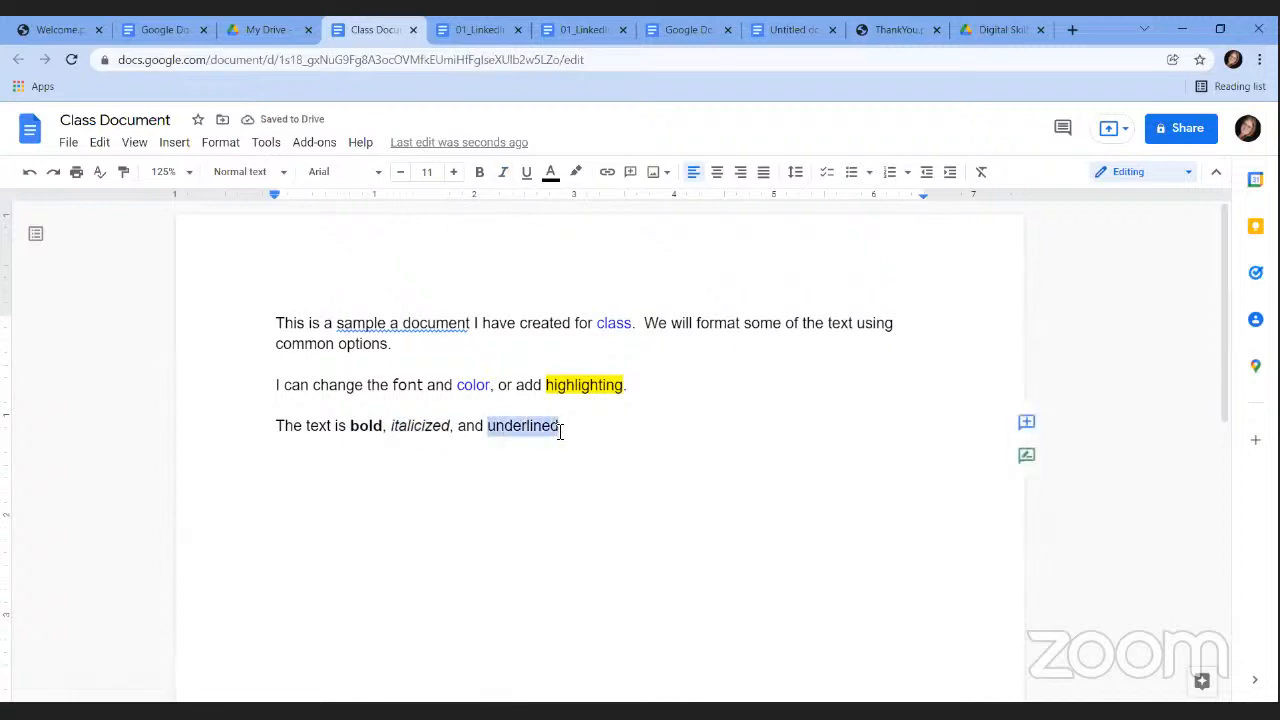
pyautogui.click(528, 176)
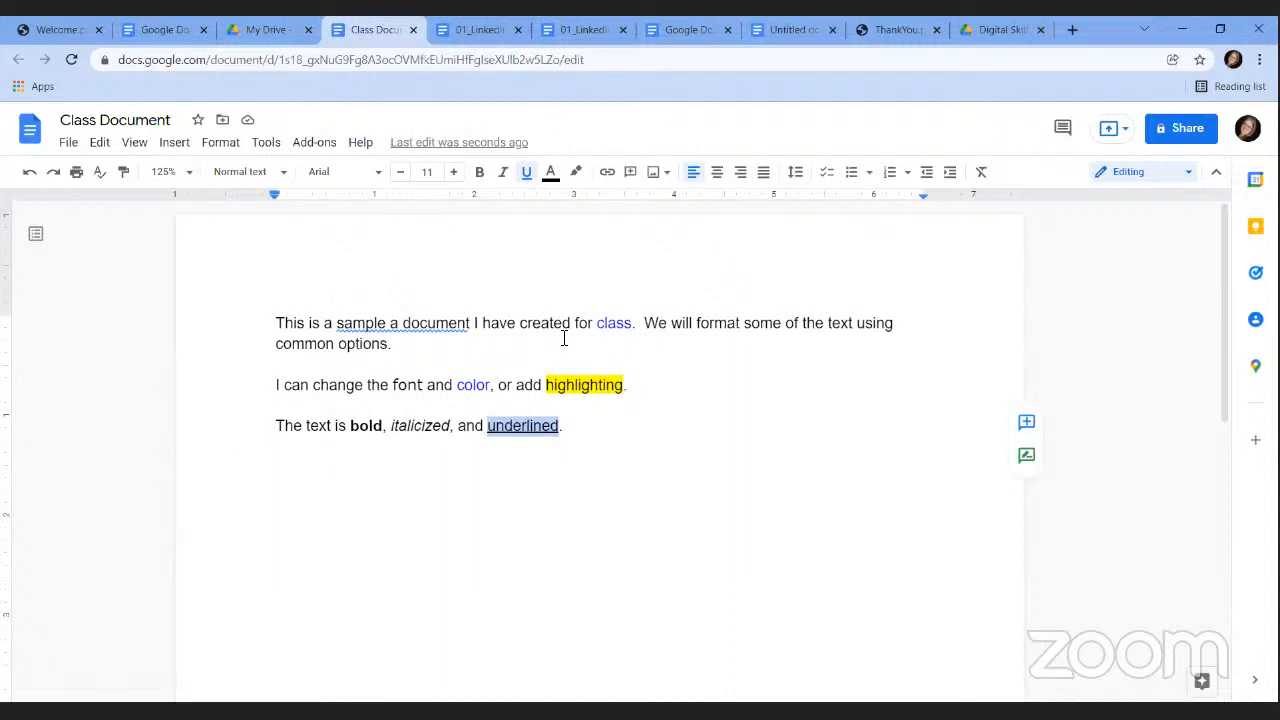
pyautogui.click(604, 433)
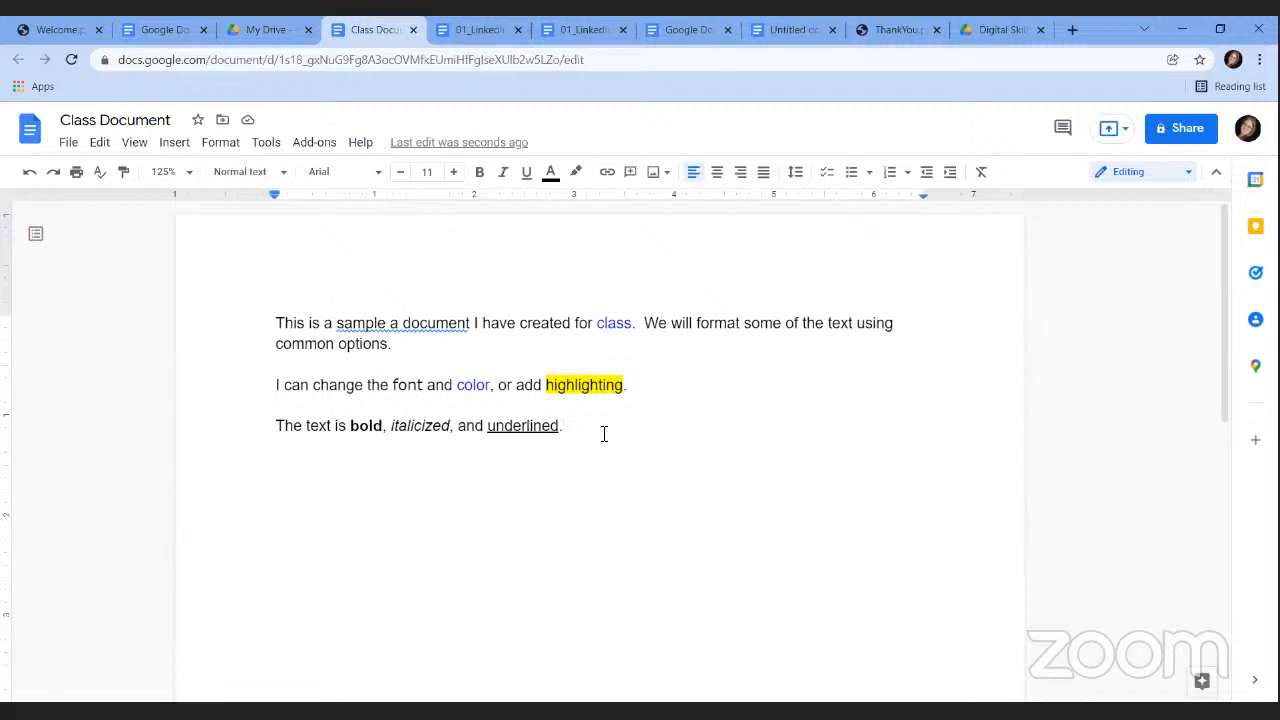
# Add a new line reading 'I can change the text size.'.
pyautogui.press('Return')
pyautogui.write('I can change the tx')
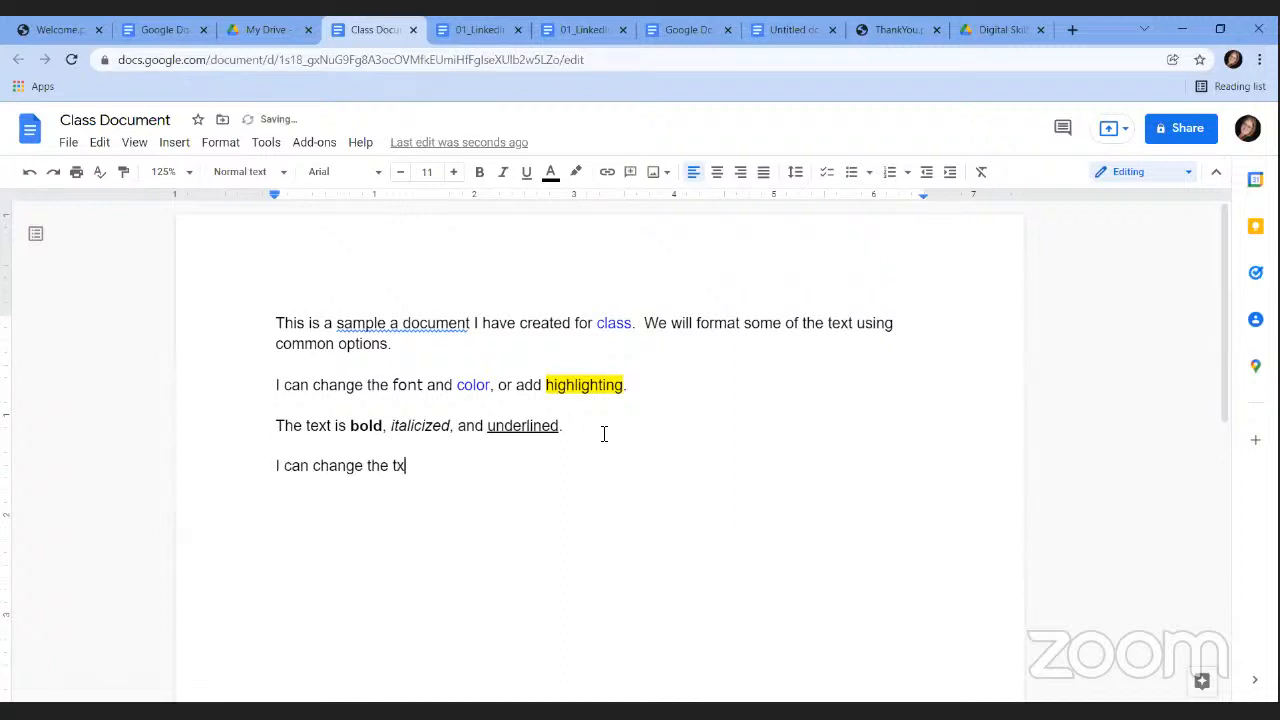
pyautogui.press('BackSpace')
pyautogui.write('ext size.')
pyautogui.press('BackSpace')
# Enlarge that sentence's font size to 24 pt.
pyautogui.moveTo(478, 474); pyautogui.dragTo(223, 489)
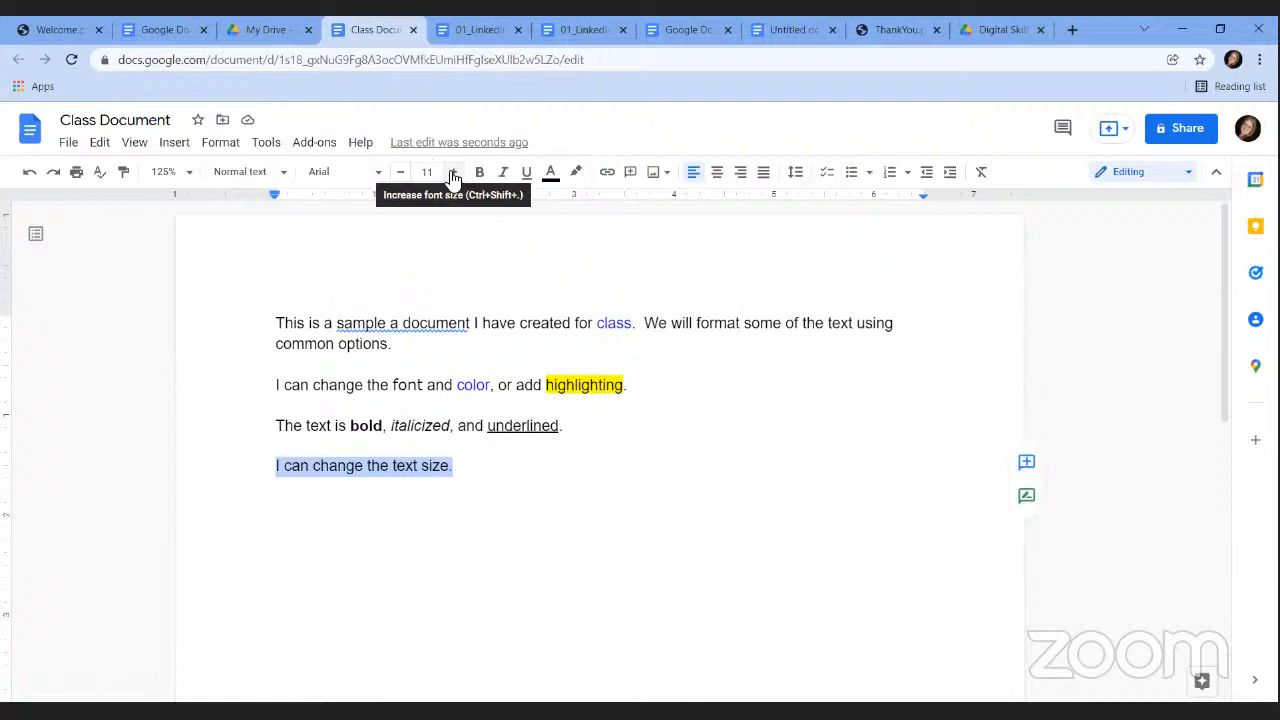
pyautogui.click(453, 173)
pyautogui.click(453, 173)
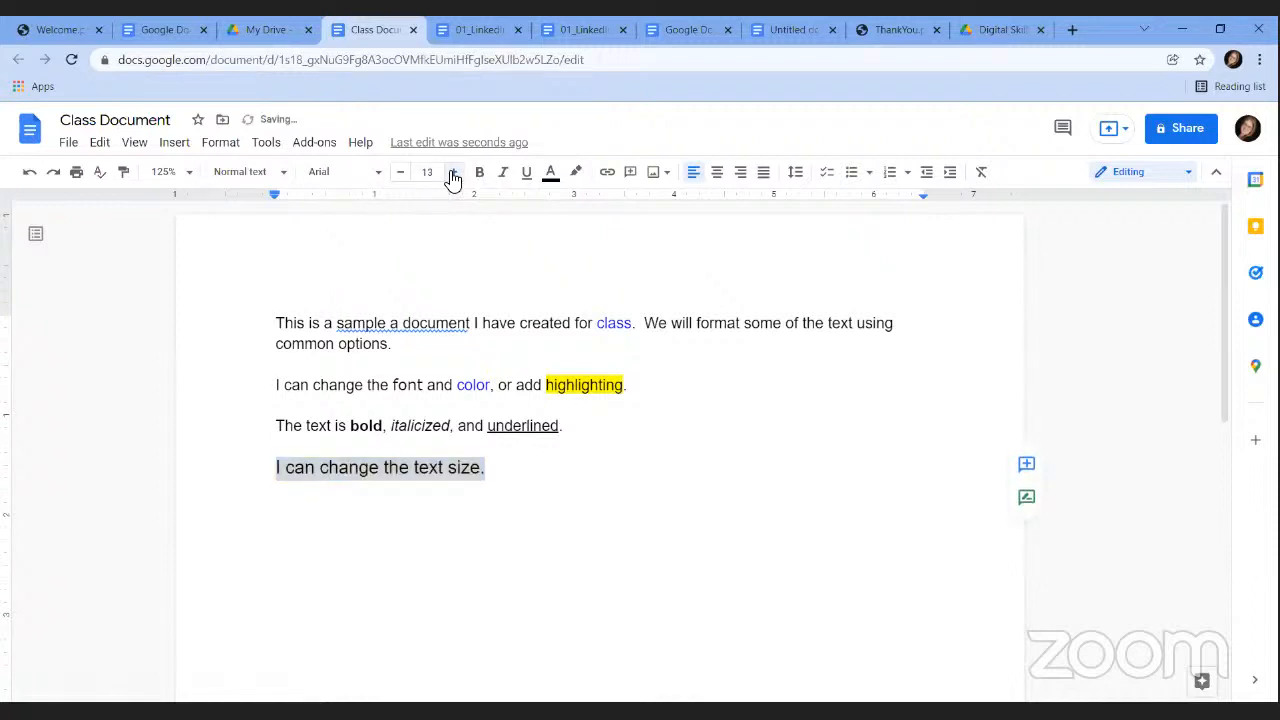
pyautogui.click(453, 173)
pyautogui.click(453, 173)
pyautogui.click(453, 173)
pyautogui.click(453, 173)
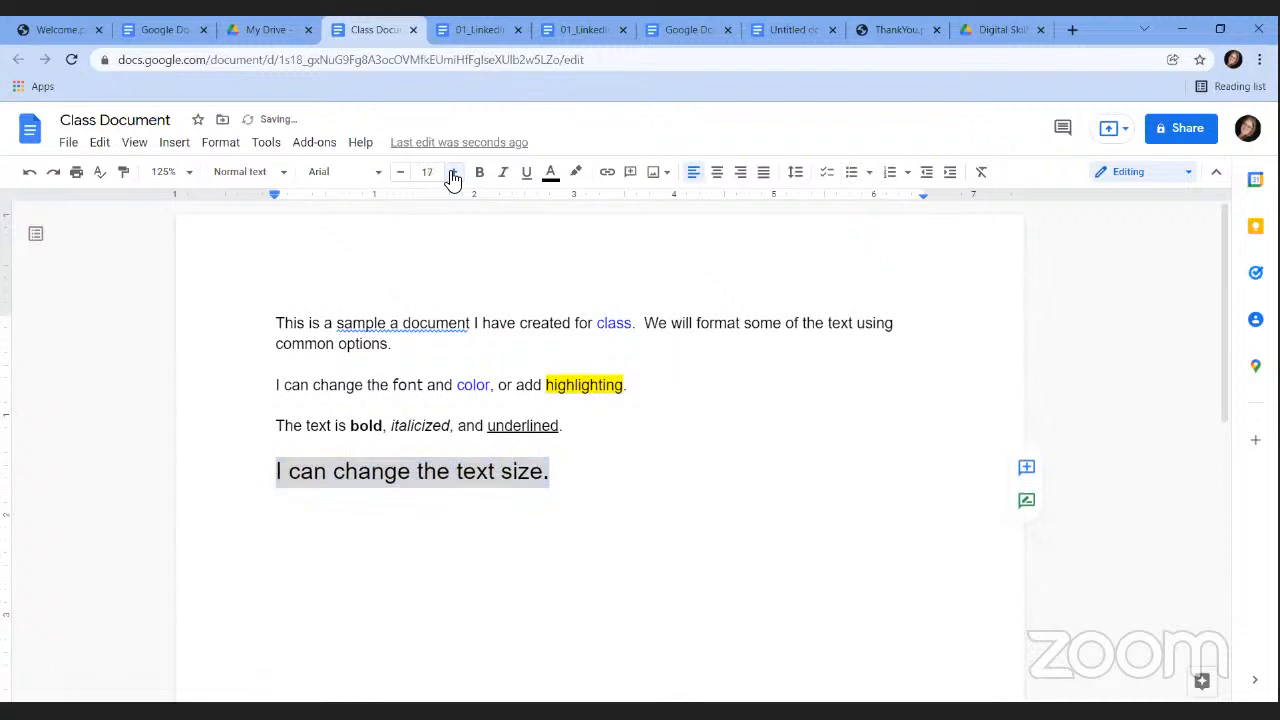
pyautogui.click(453, 173)
pyautogui.click(453, 173)
pyautogui.click(453, 173)
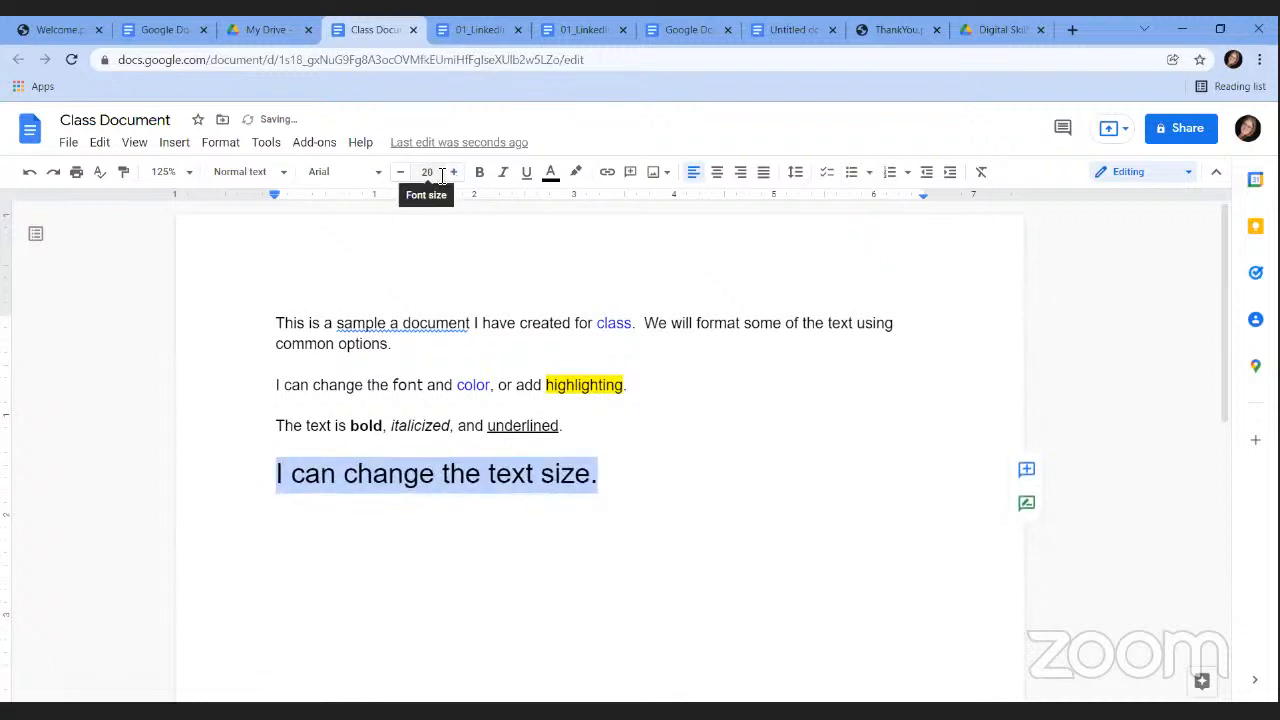
pyautogui.click(427, 172)
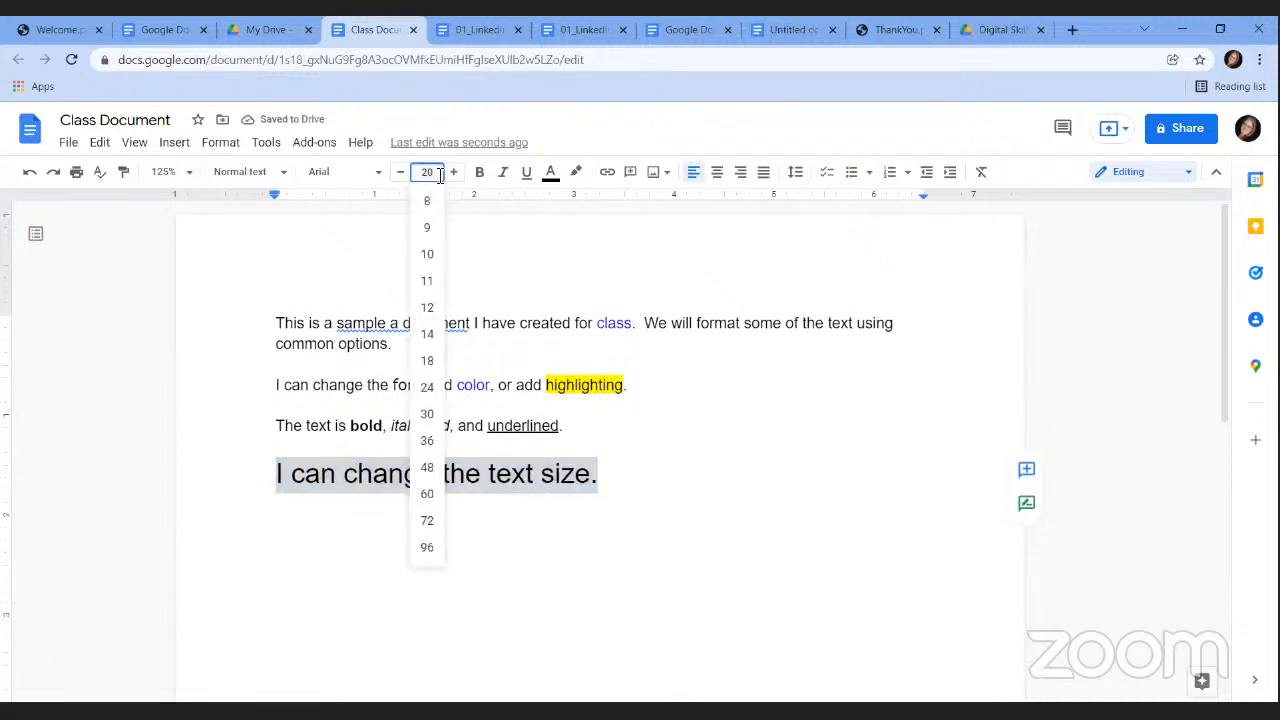
pyautogui.write('24')
pyautogui.press('Return')
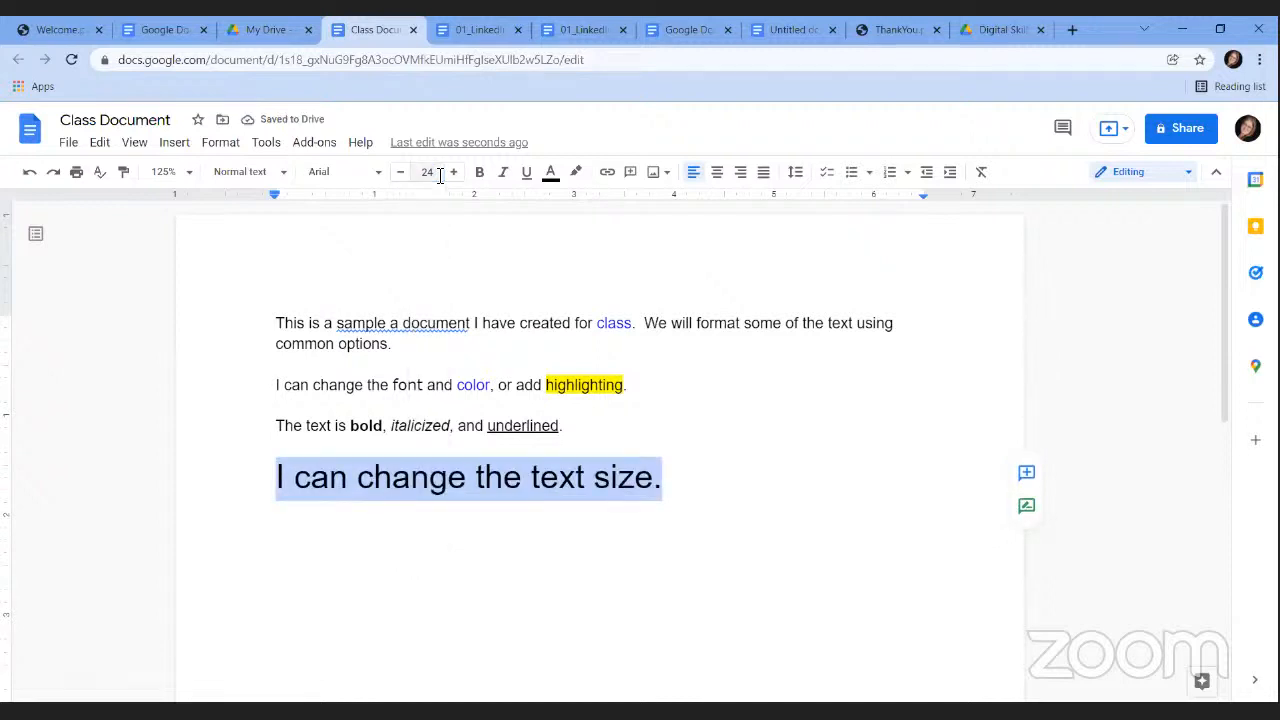
# Browse the Format > Text > Size options without changing anything.
pyautogui.click(221, 145)
pyautogui.moveTo(279, 175)
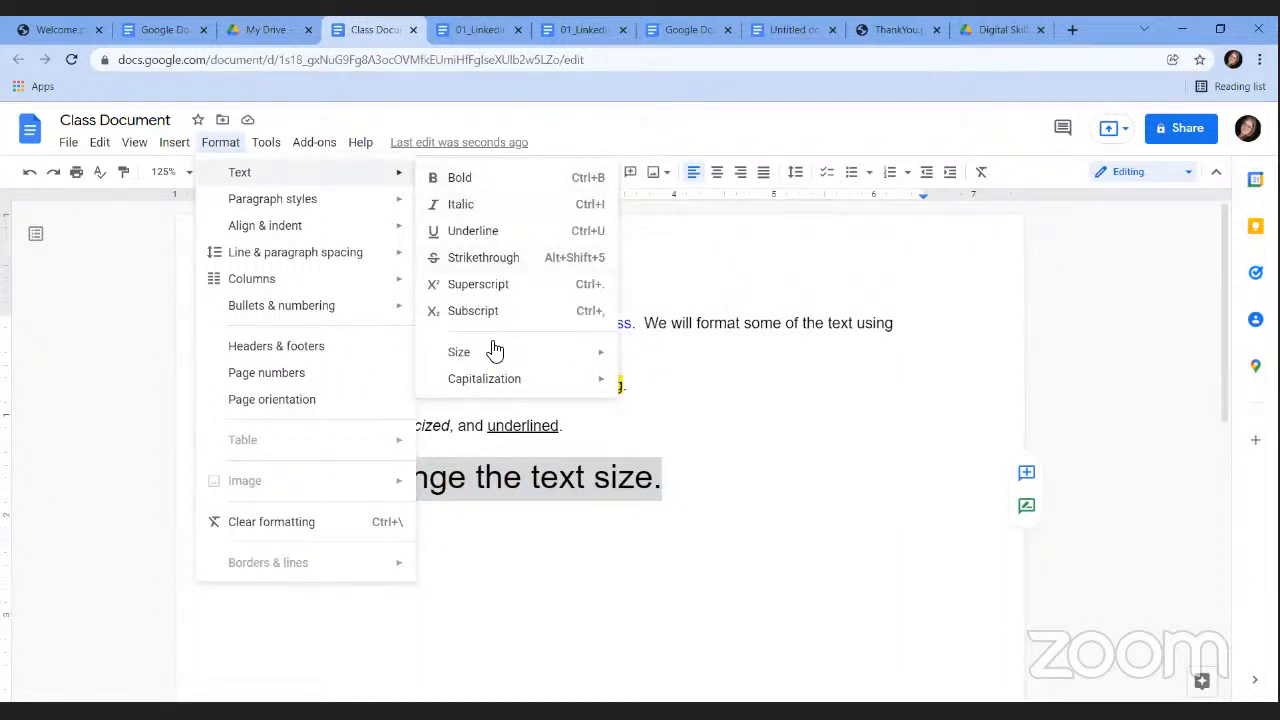
pyautogui.moveTo(497, 356)
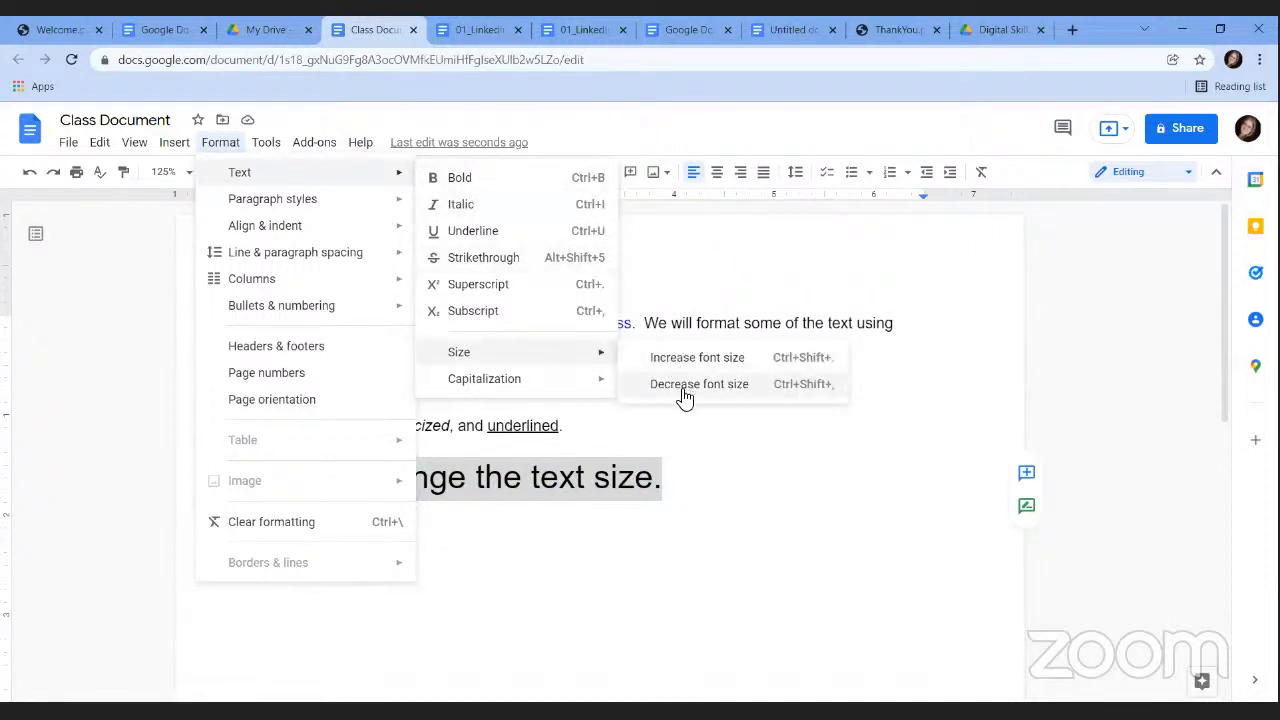
pyautogui.click(691, 471)
# Type 'I can also change the style.' on a new line below.
pyautogui.click(691, 471)
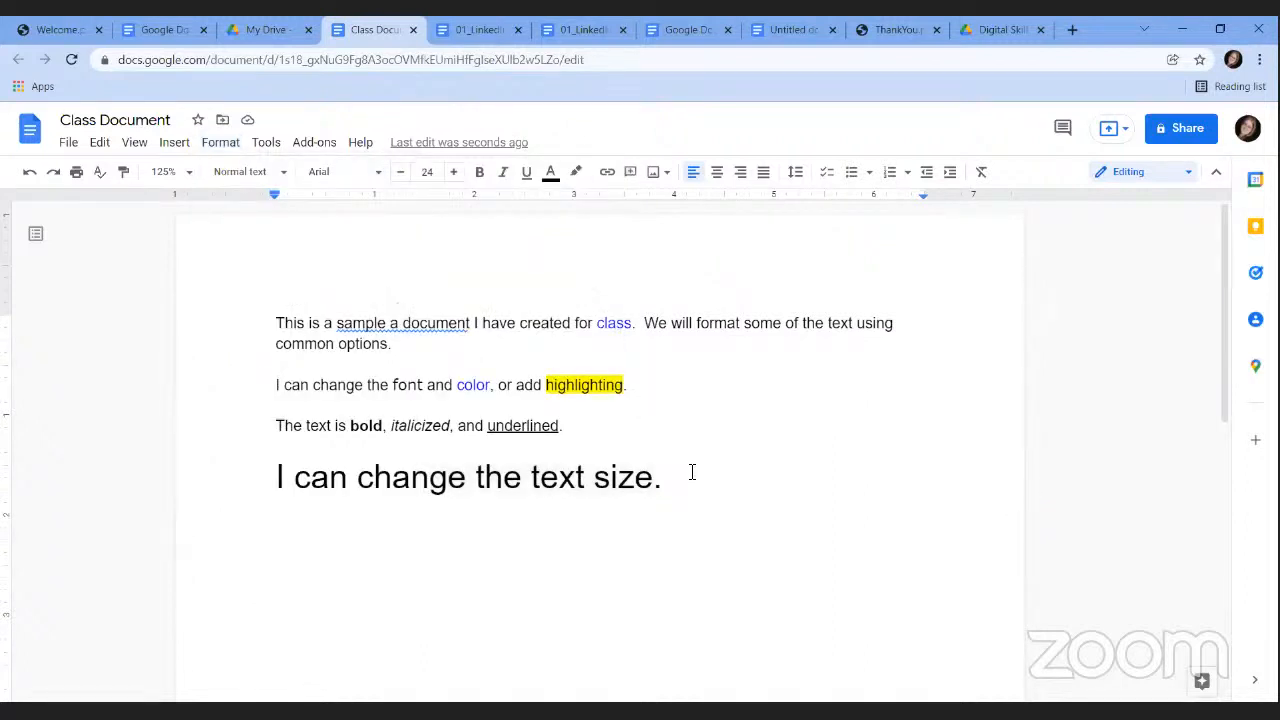
pyautogui.press('Return')
pyautogui.write('I can also ch')
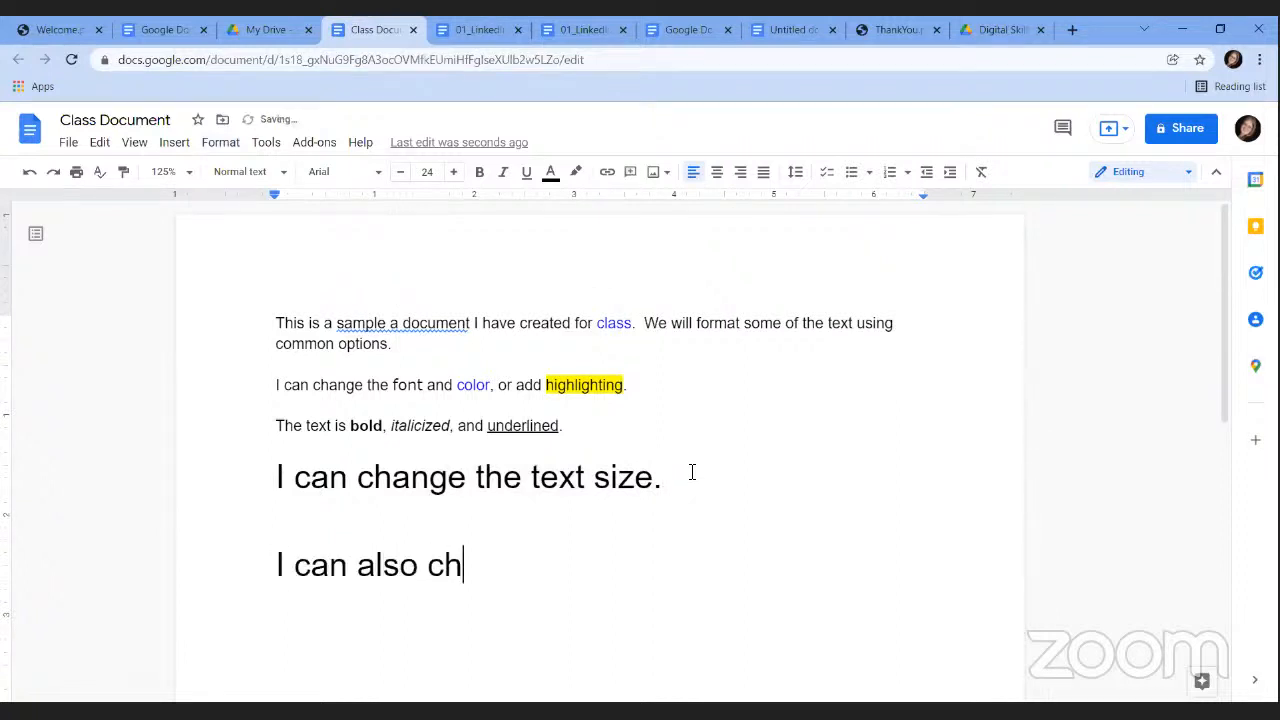
pyautogui.write('ange the style.')
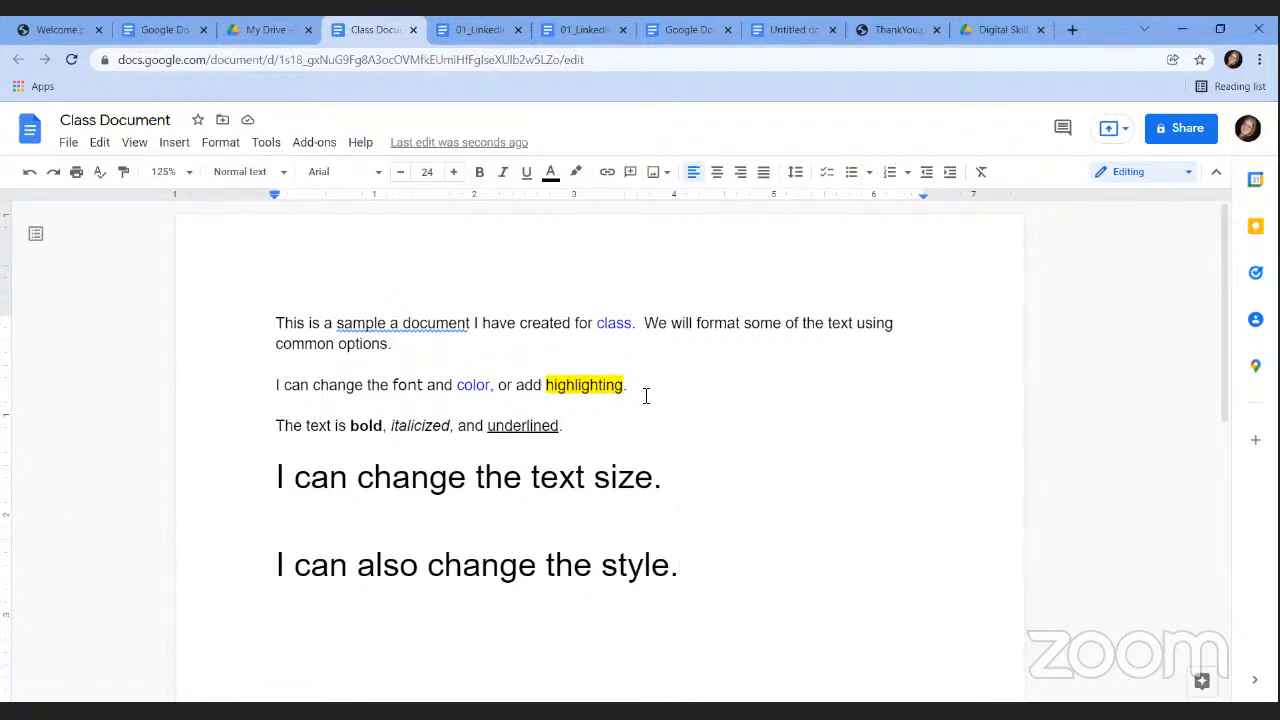
# Give 'I can also change the style.' the Subtitle paragraph style, after briefly trying Title.
pyautogui.moveTo(680, 566); pyautogui.dragTo(254, 566)
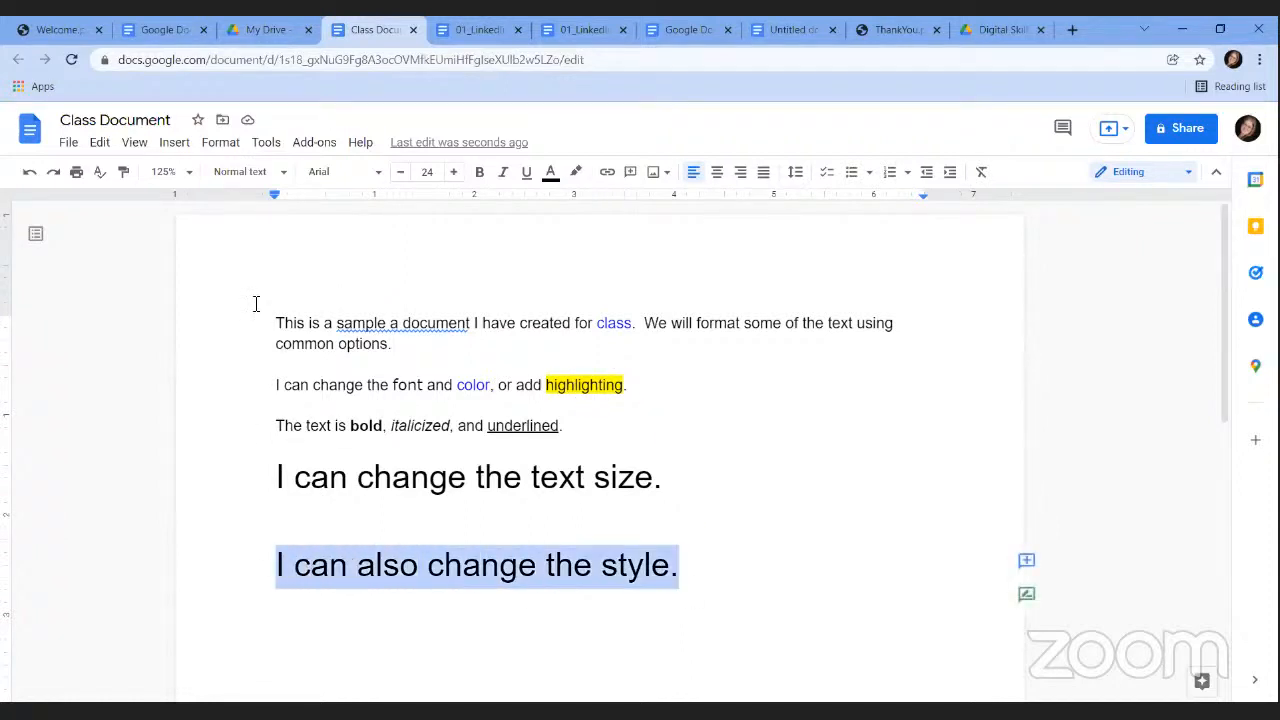
pyautogui.click(268, 177)
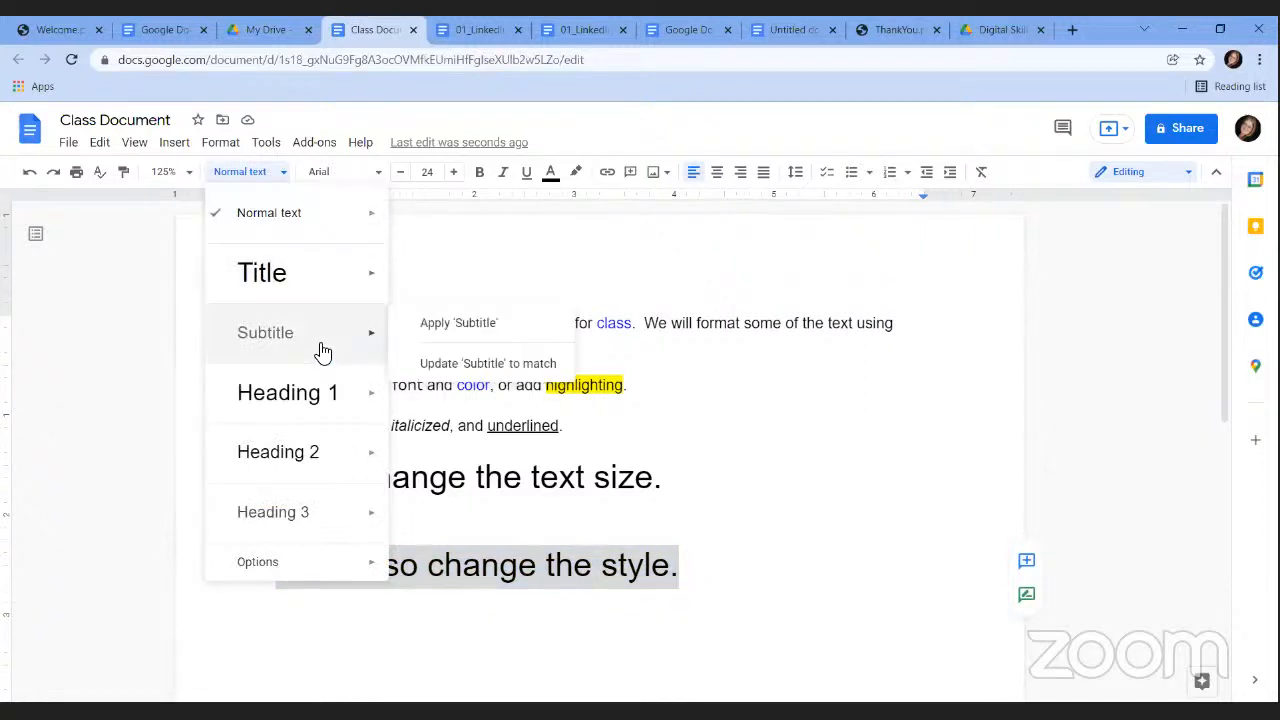
pyautogui.moveTo(320, 410)
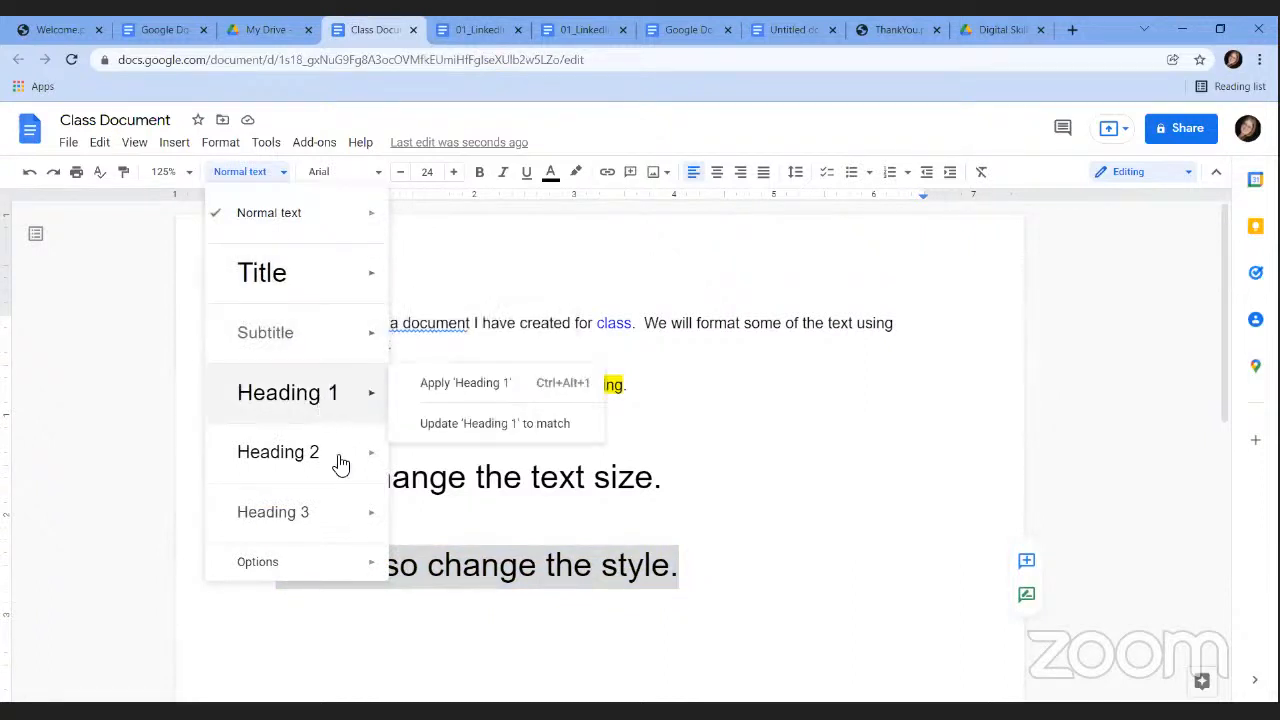
pyautogui.click(286, 290)
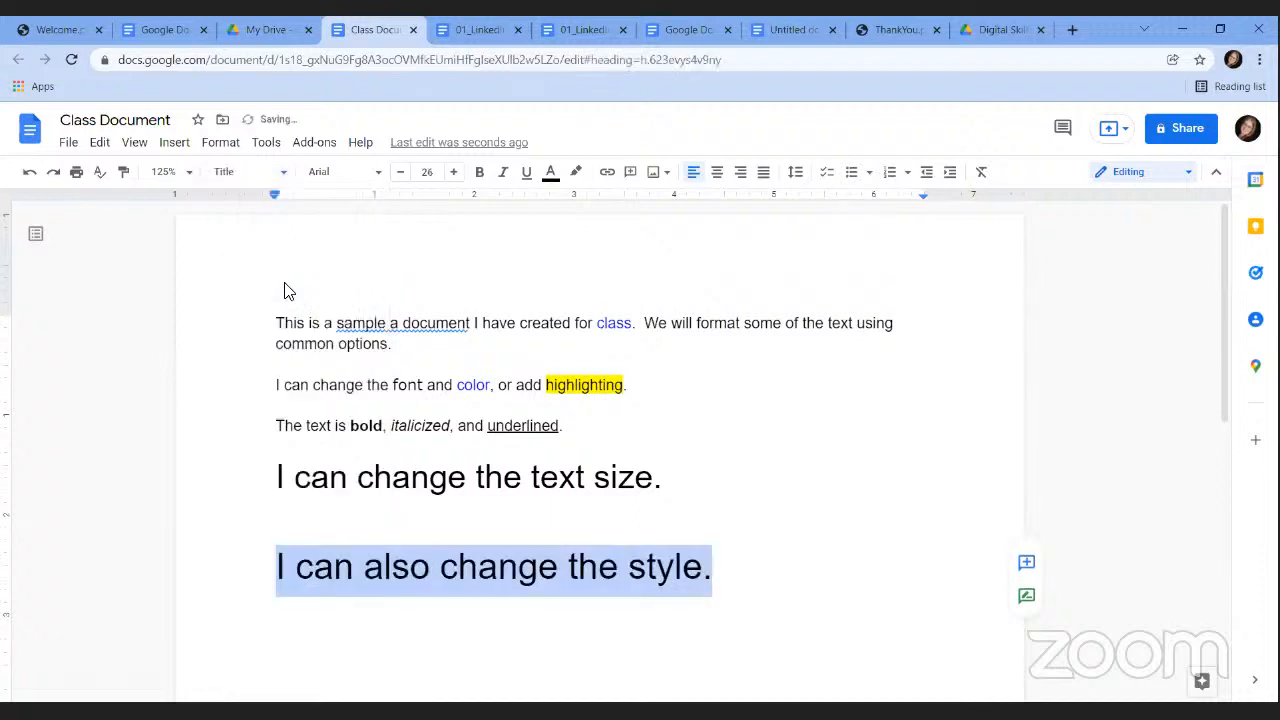
pyautogui.click(283, 173)
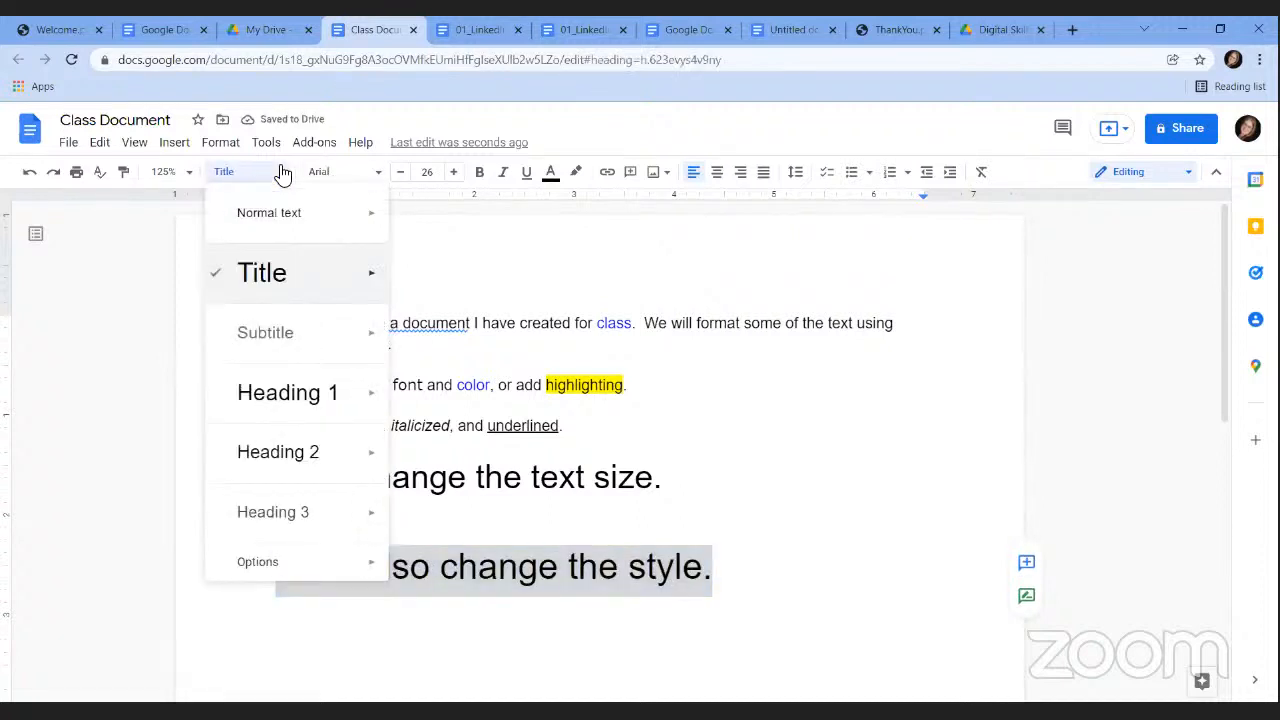
pyautogui.click(267, 341)
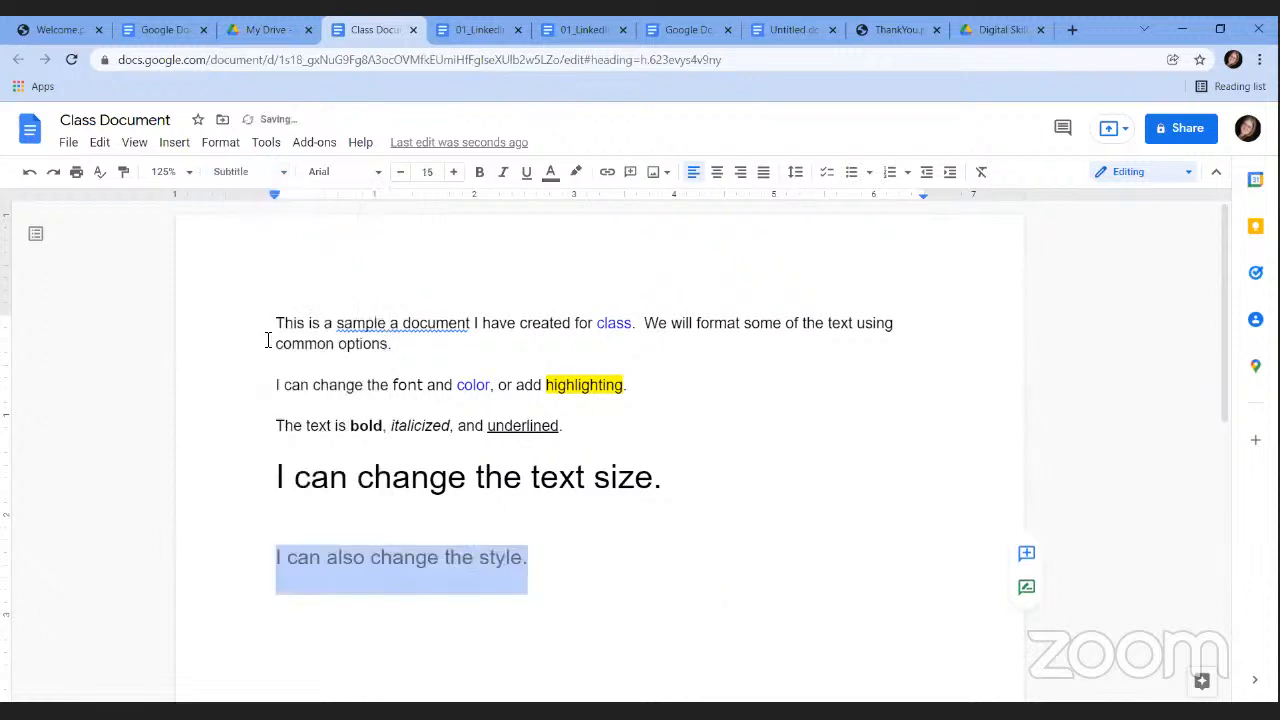
pyautogui.click(571, 575)
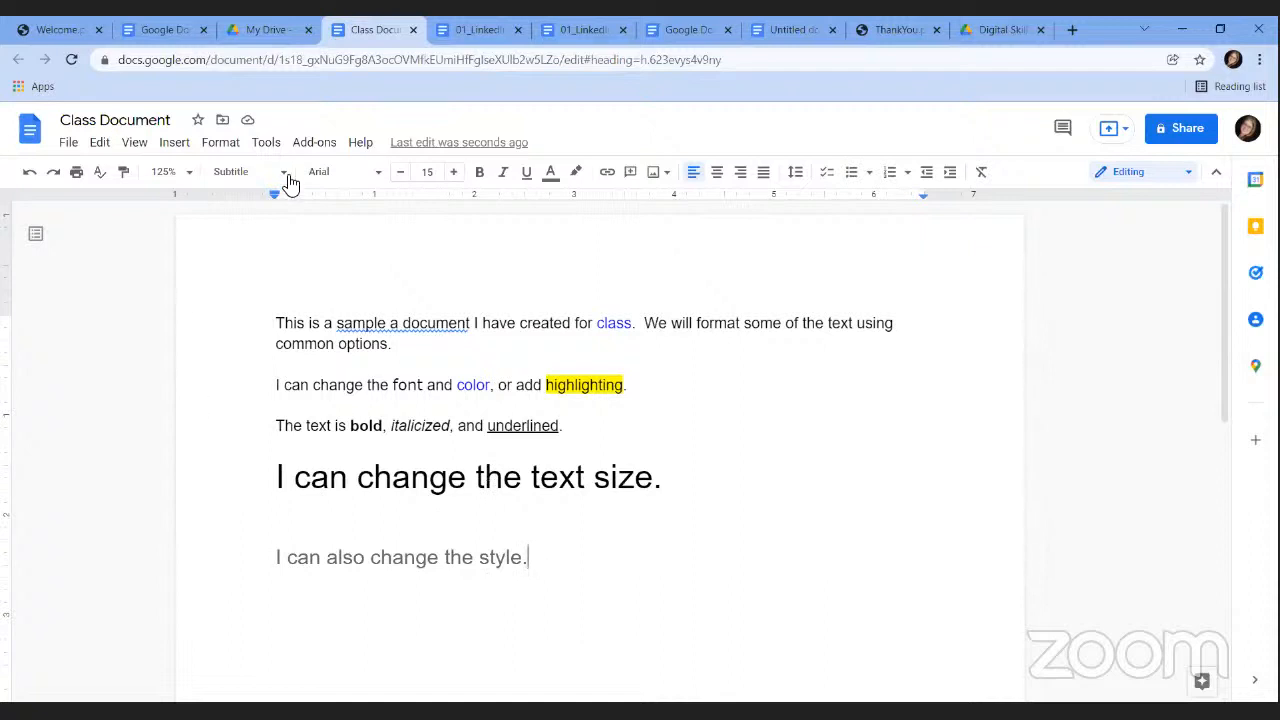
# Look through Format > Paragraph styles > Options, then close the menu.
pyautogui.click(216, 144)
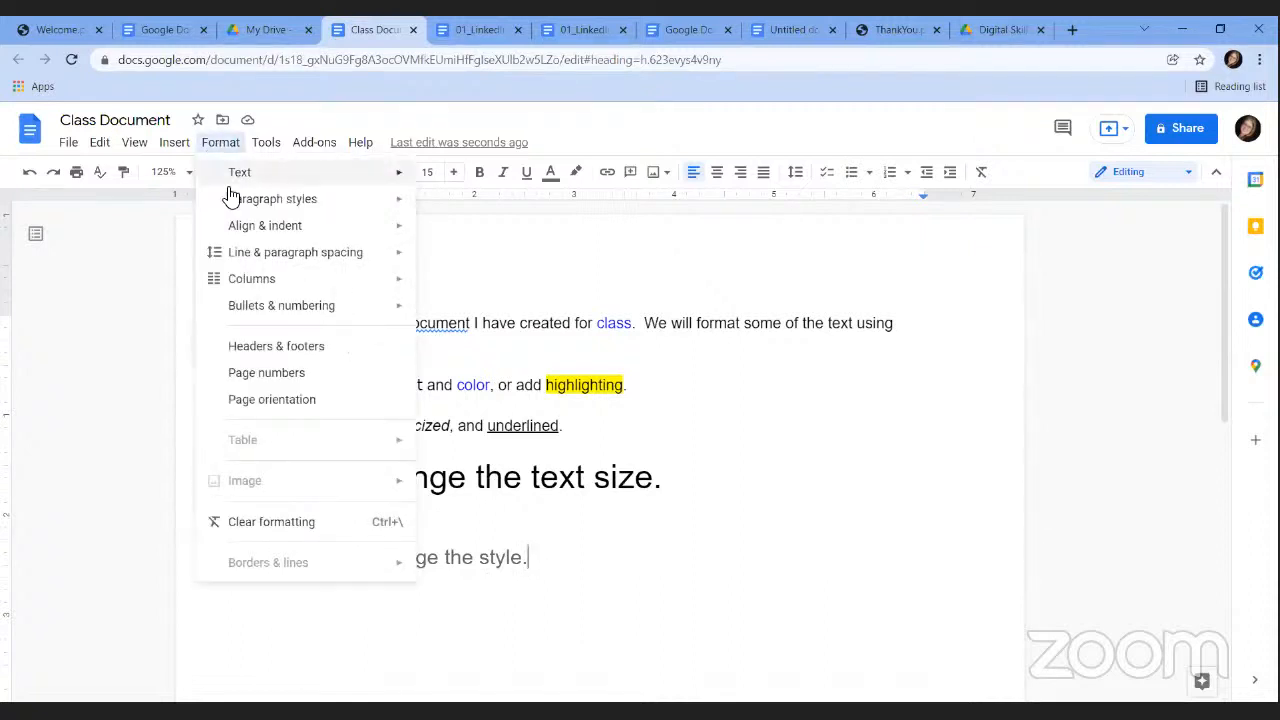
pyautogui.moveTo(248, 199)
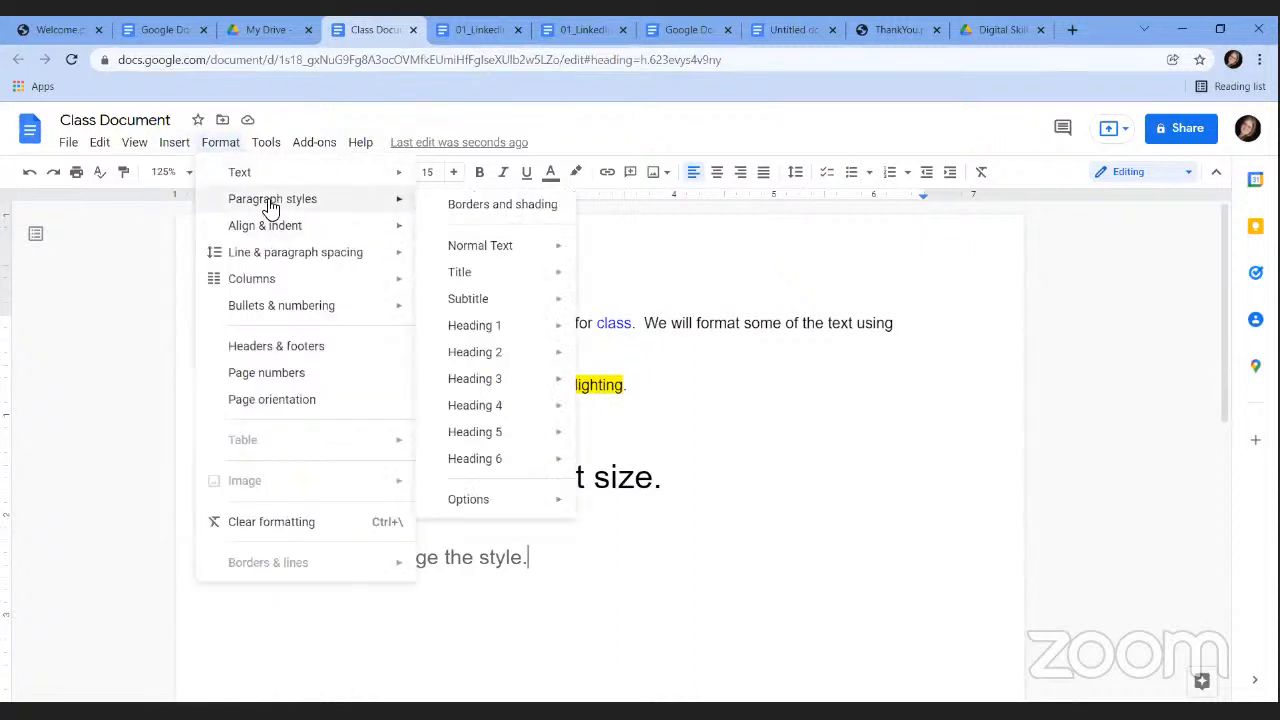
pyautogui.moveTo(492, 284)
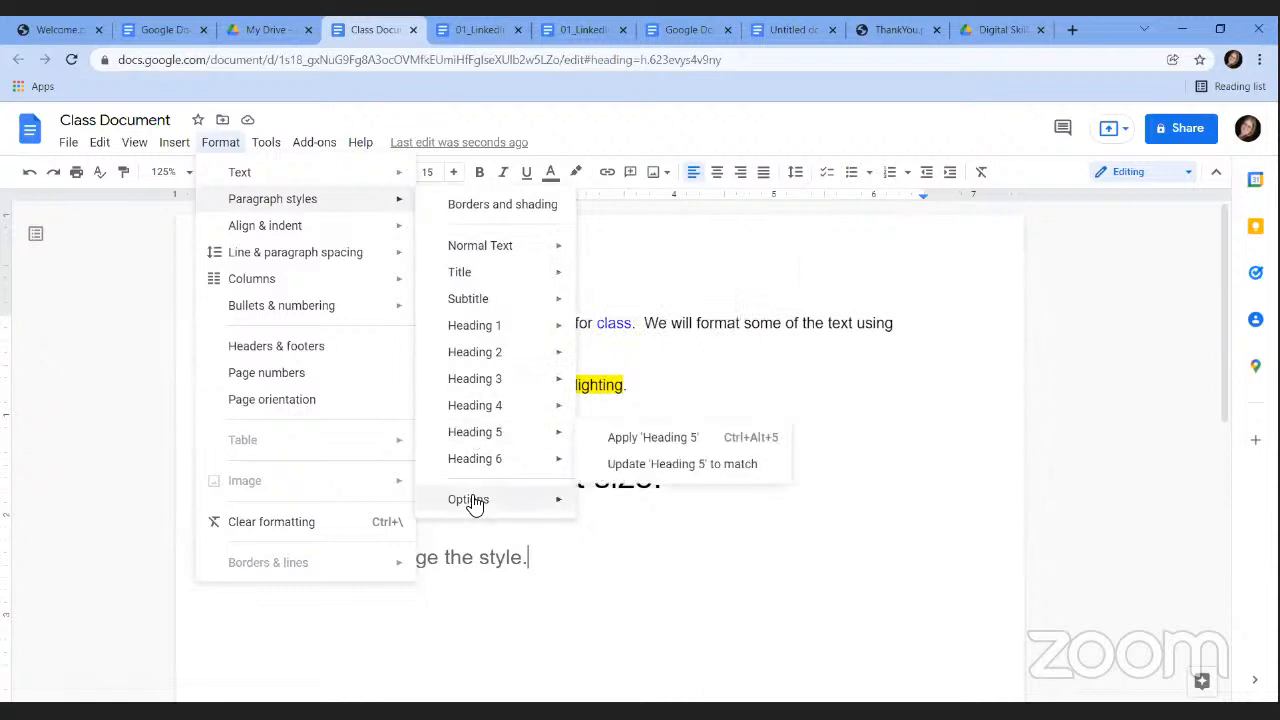
pyautogui.click(549, 584)
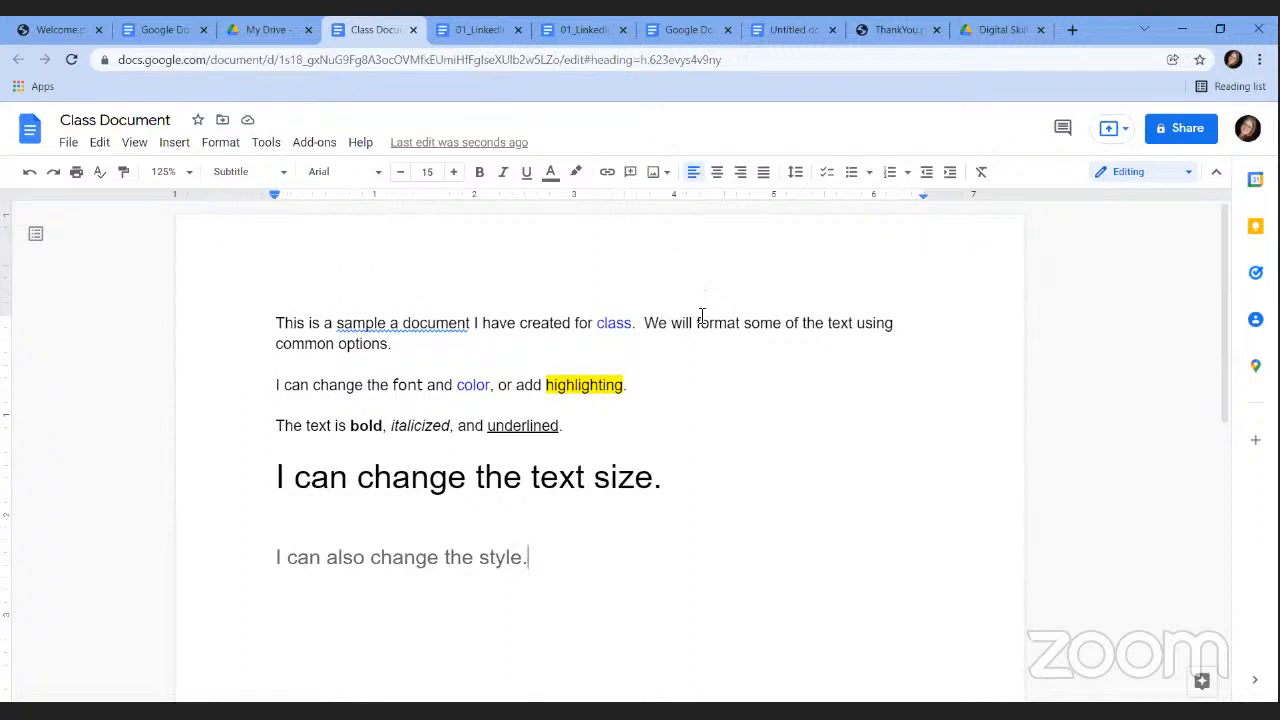
# Copy 'We will format some of the text using common options.' and paste it under the text-size heading.
pyautogui.moveTo(643, 322); pyautogui.dragTo(395, 345)
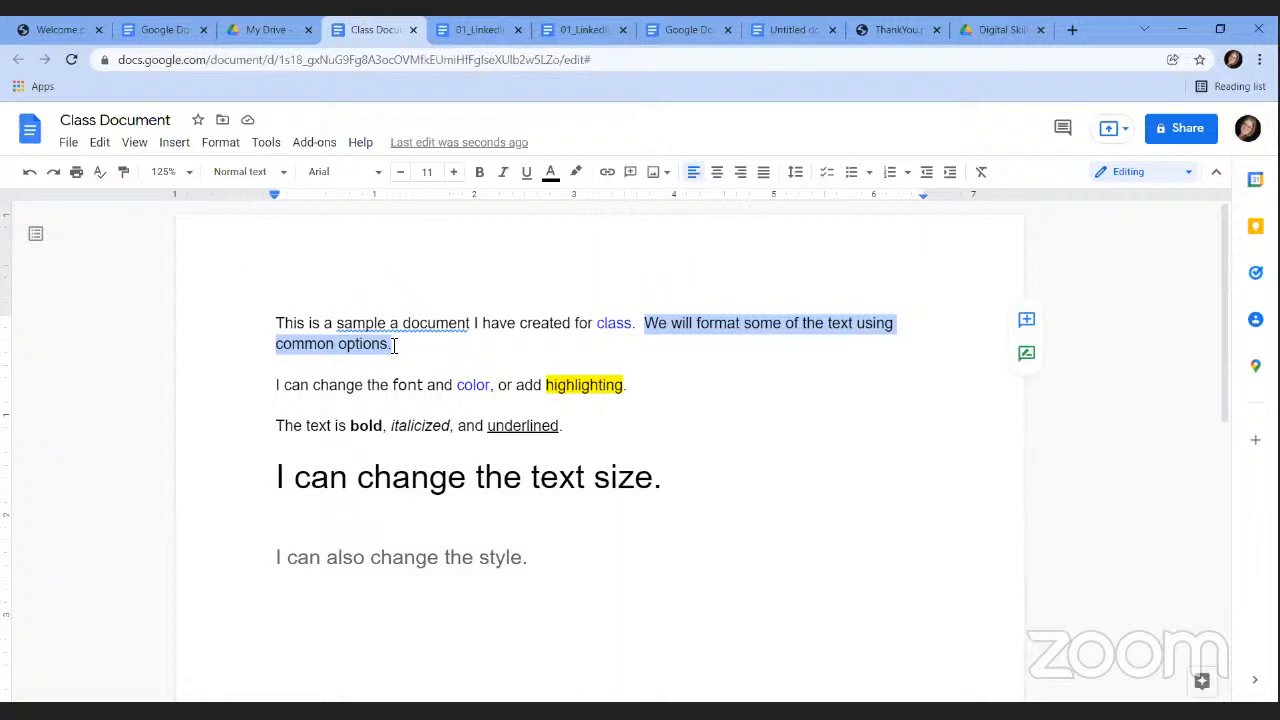
pyautogui.click(101, 145)
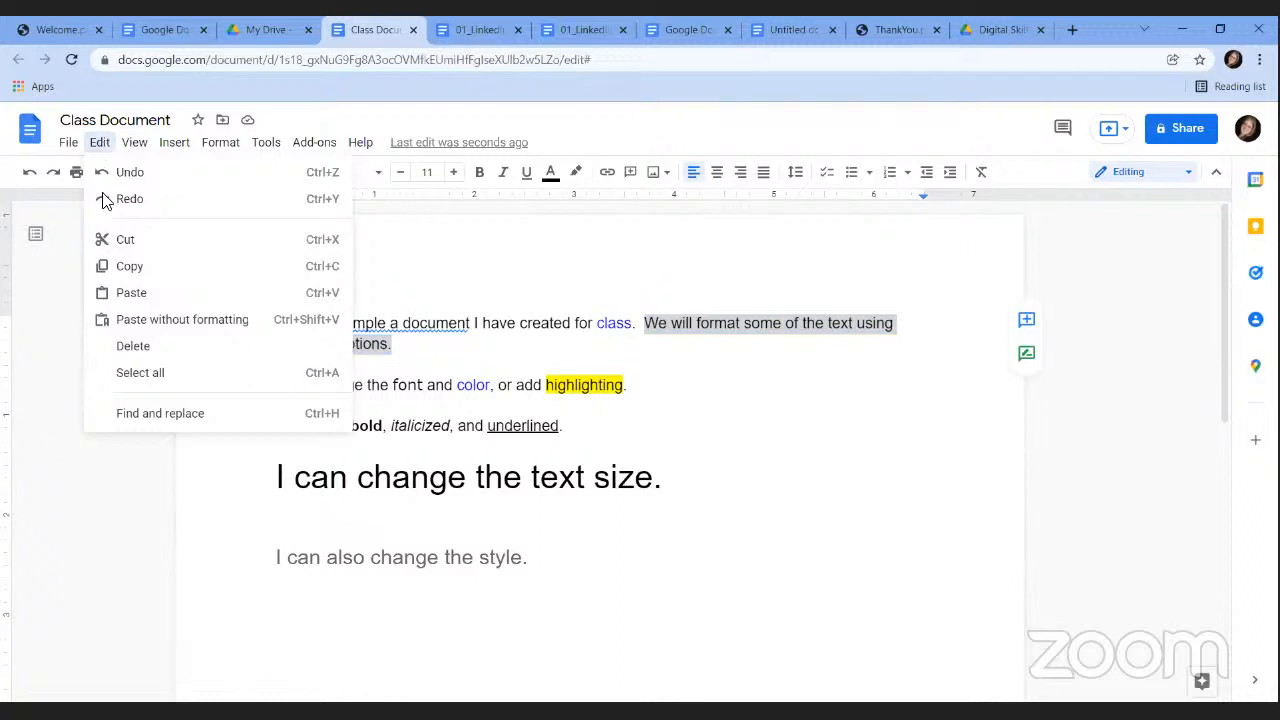
pyautogui.click(135, 266)
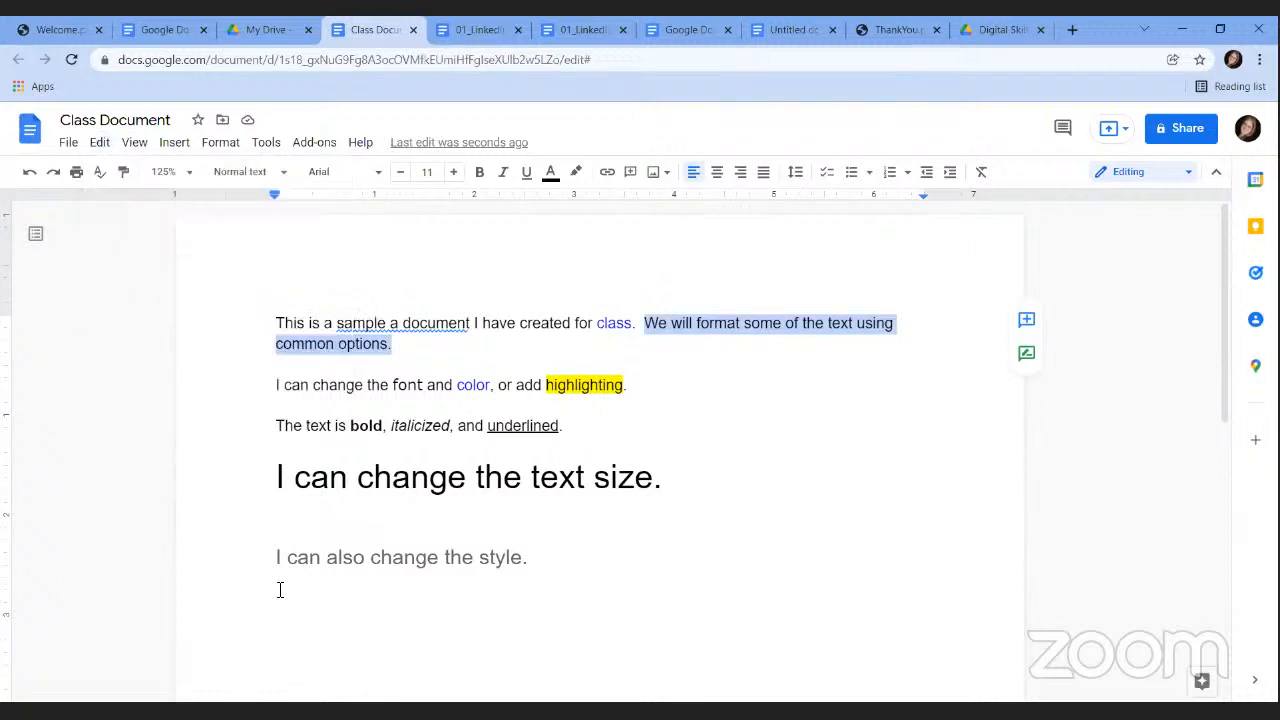
pyautogui.click(369, 557)
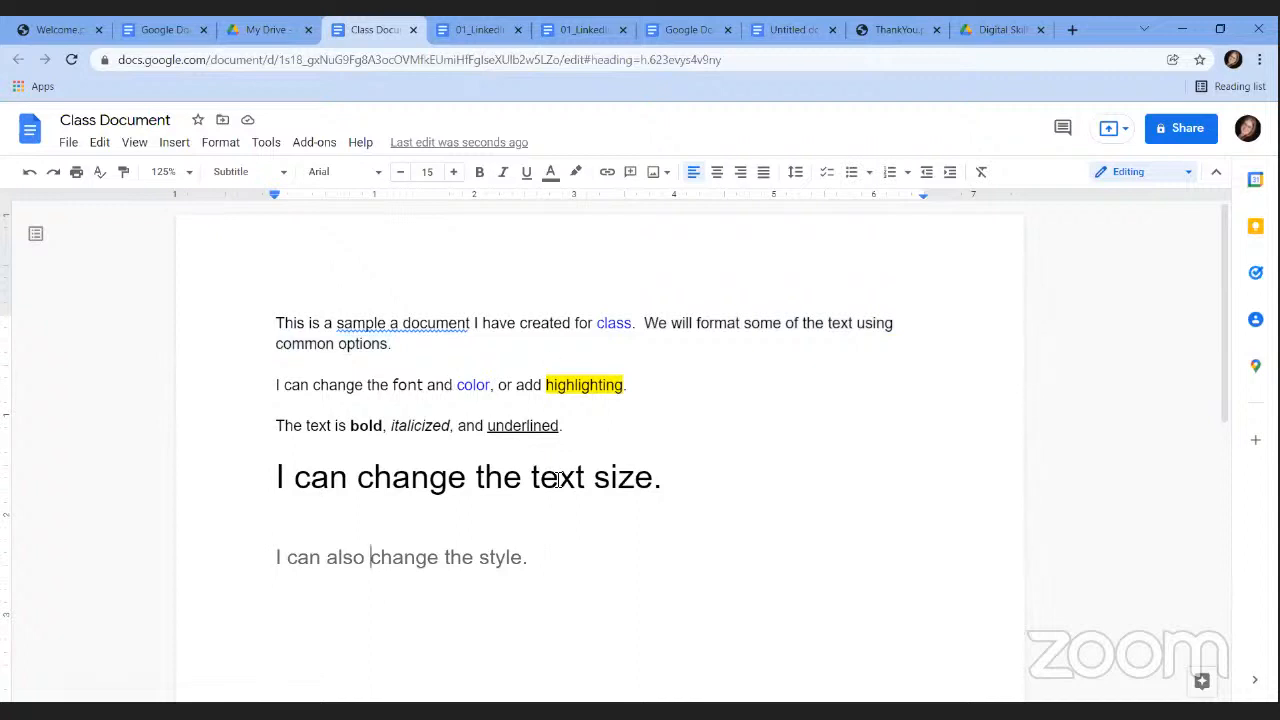
pyautogui.doubleClick(436, 512)
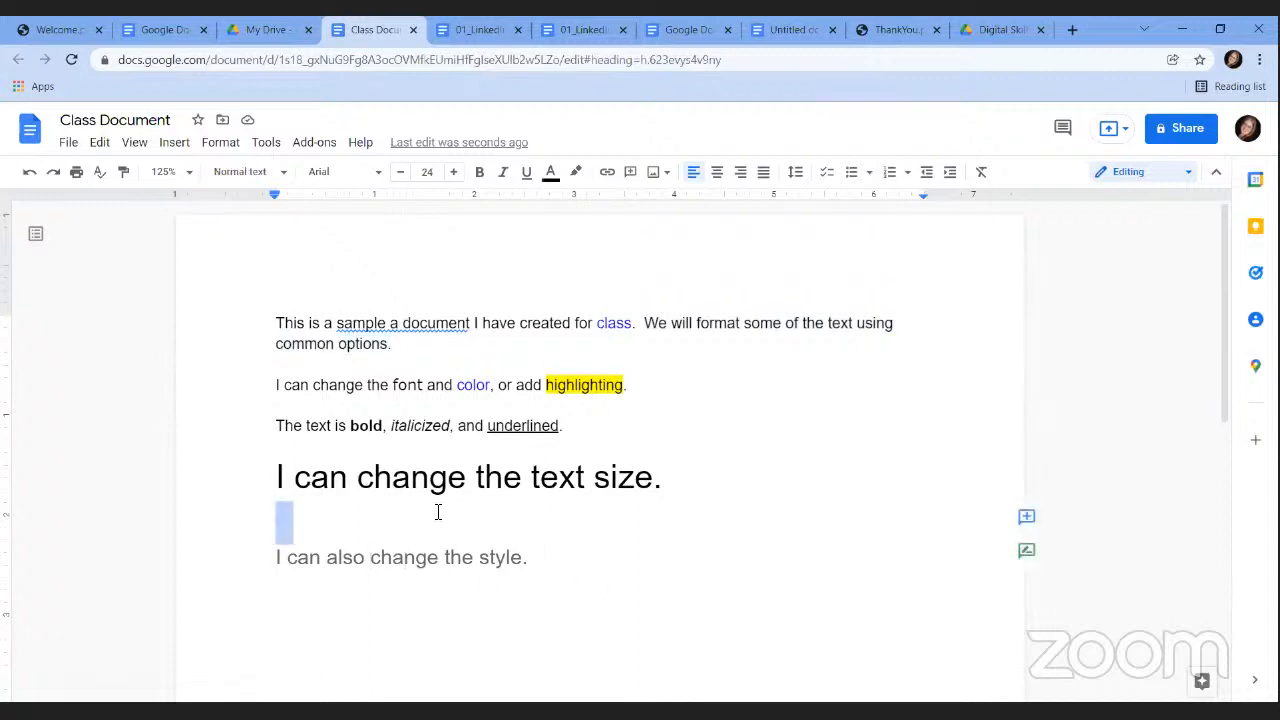
pyautogui.click(306, 524)
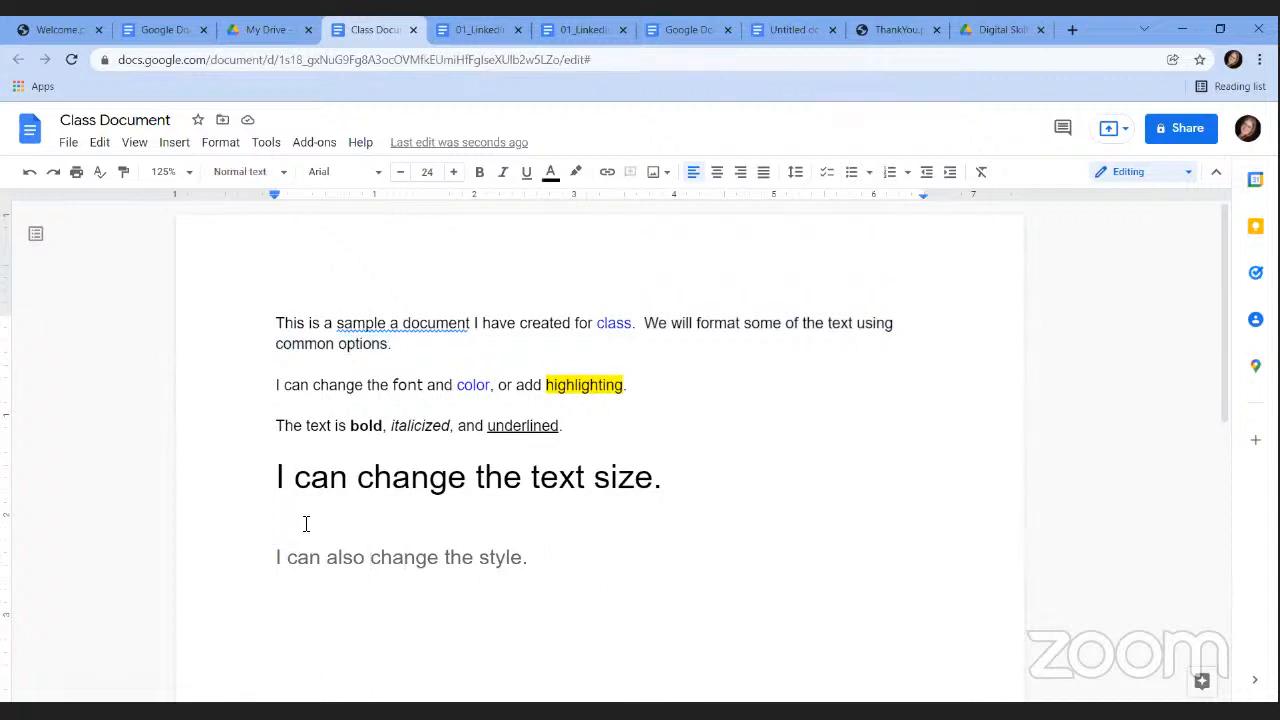
pyautogui.click(100, 143)
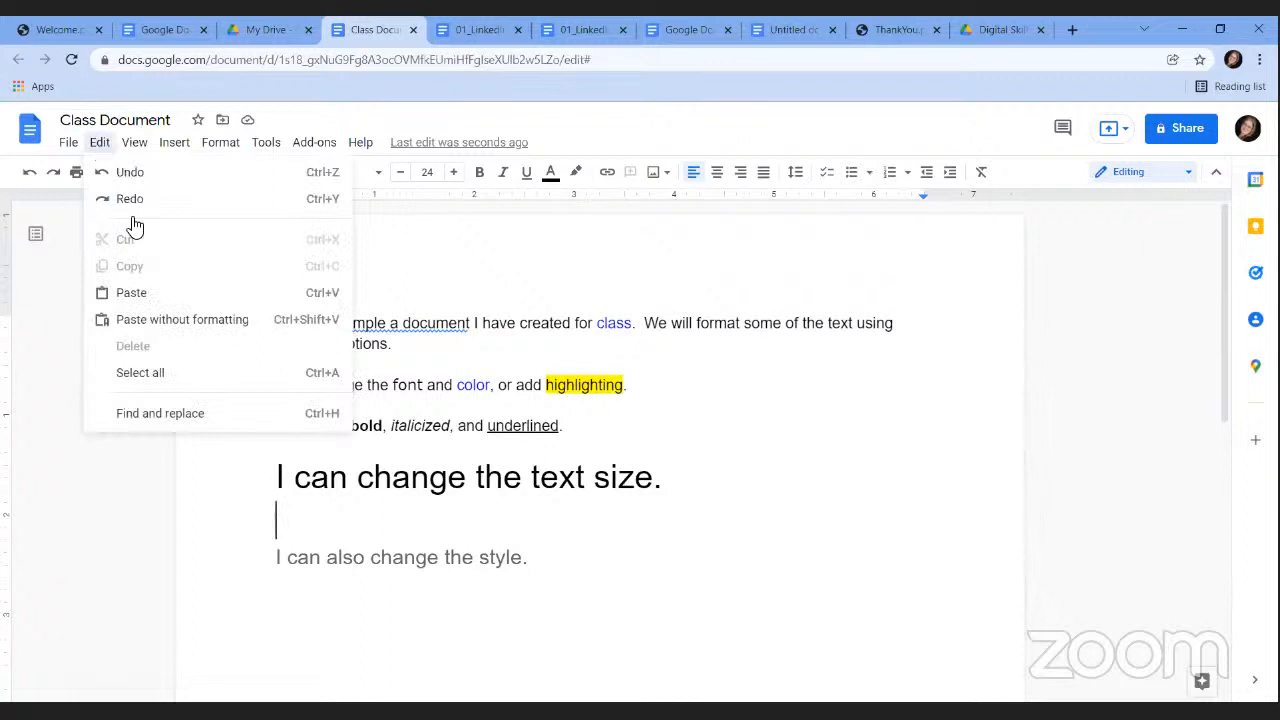
pyautogui.click(145, 293)
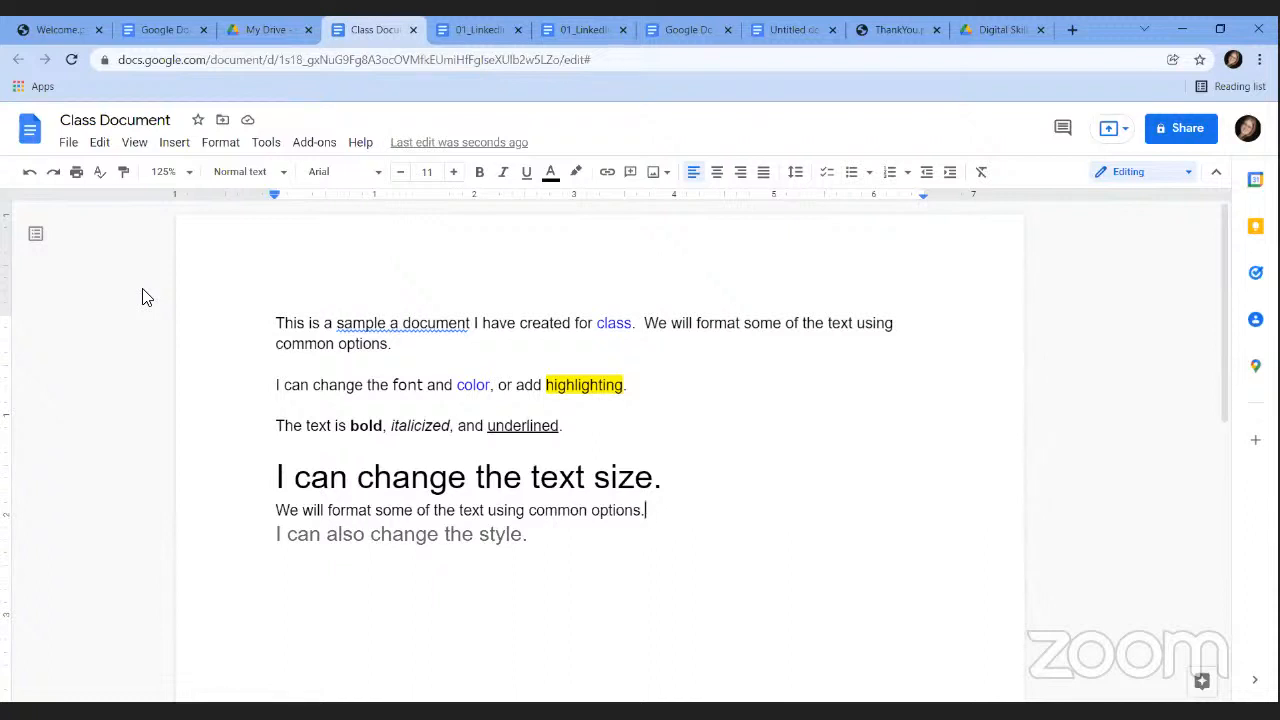
# Copy the sentence again and paste it on a new line below the underlined line.
pyautogui.moveTo(644, 322); pyautogui.dragTo(831, 350)
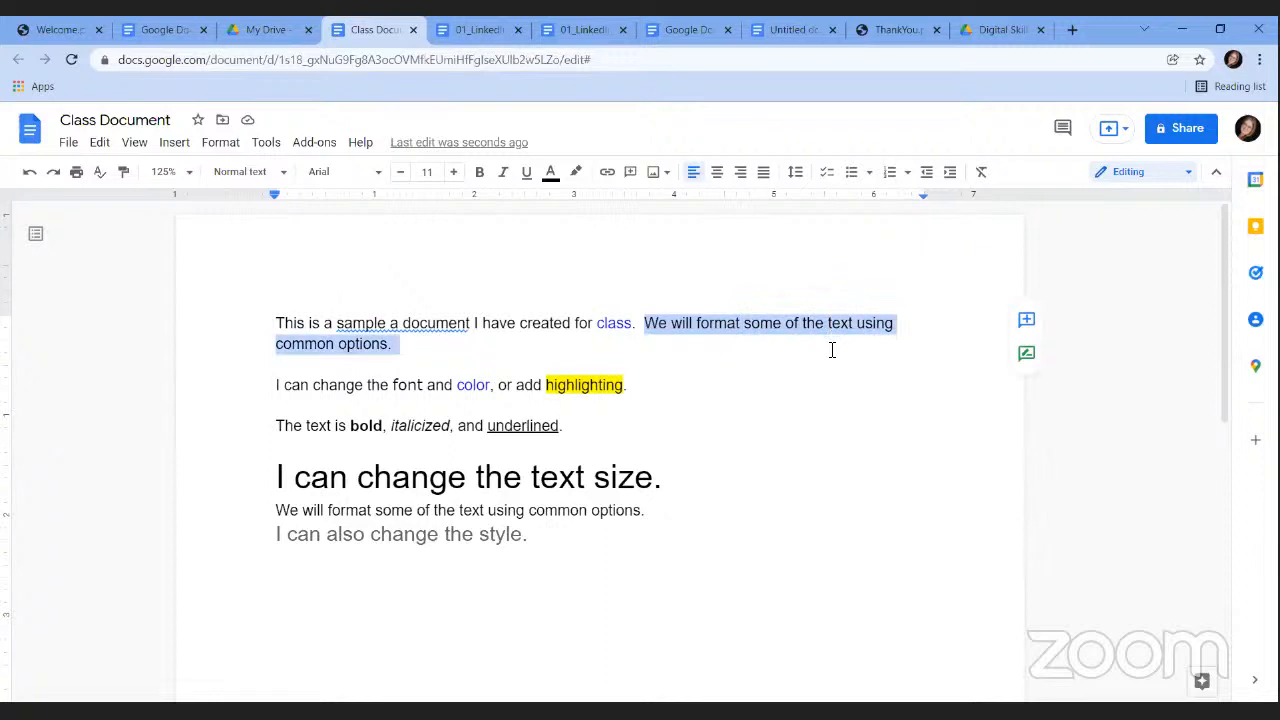
pyautogui.rightClick(787, 332)
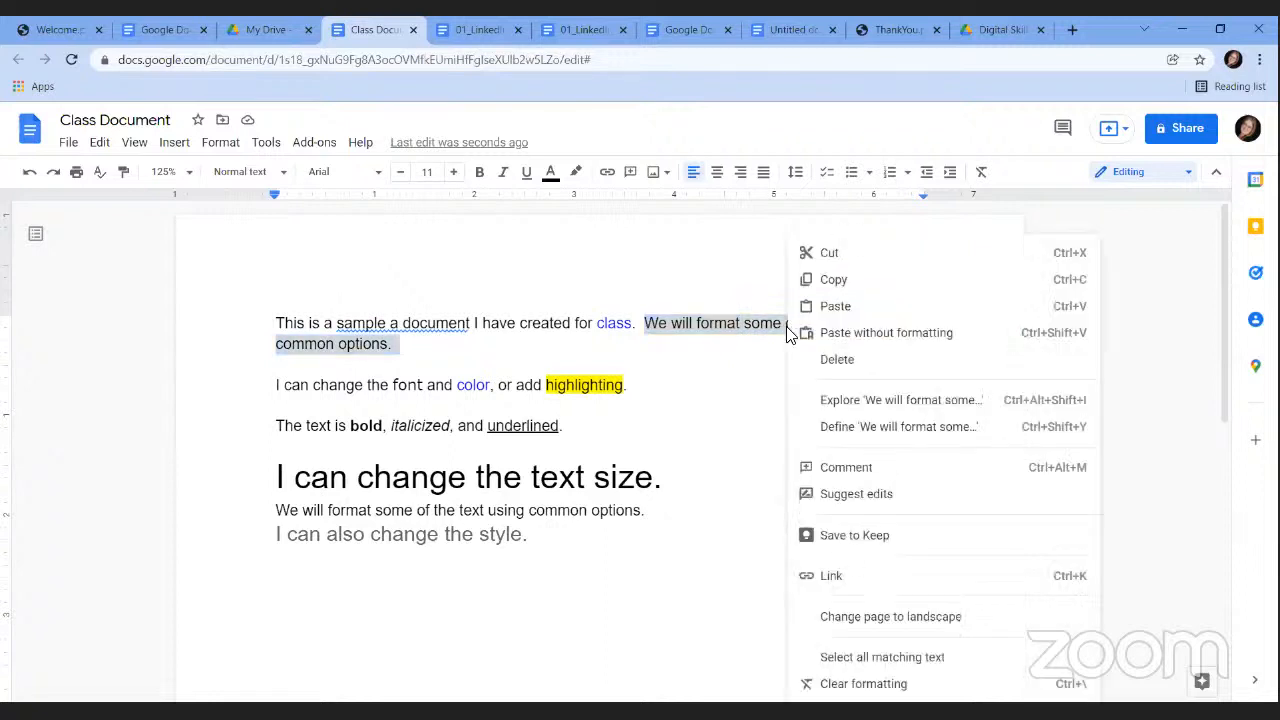
pyautogui.click(835, 282)
pyautogui.click(674, 480)
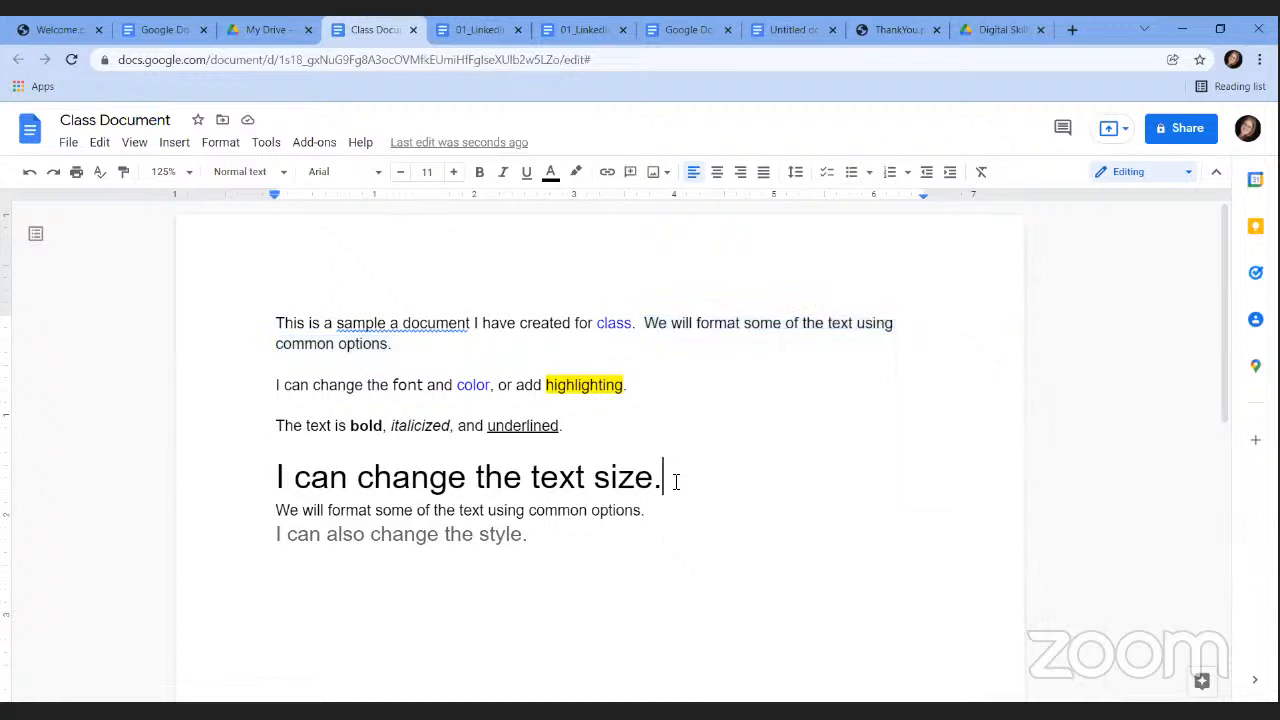
pyautogui.click(604, 428)
pyautogui.press('Return')
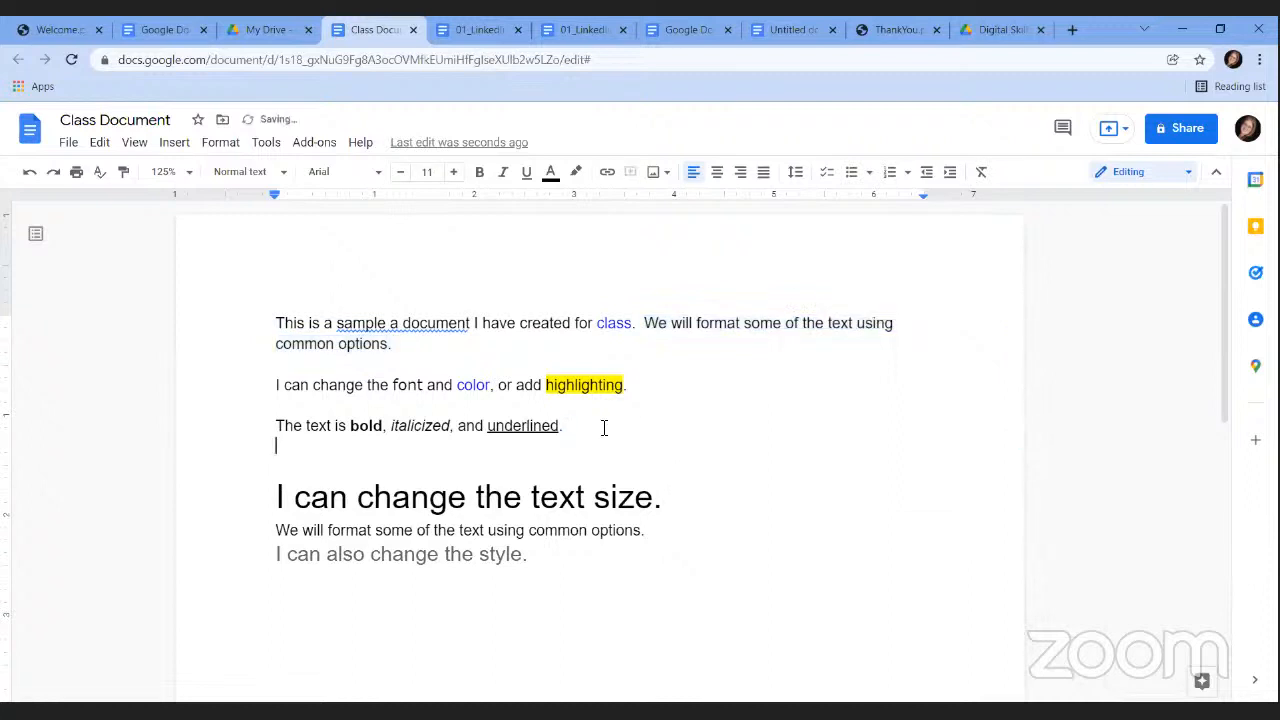
pyautogui.rightClick(283, 450)
pyautogui.click(362, 228)
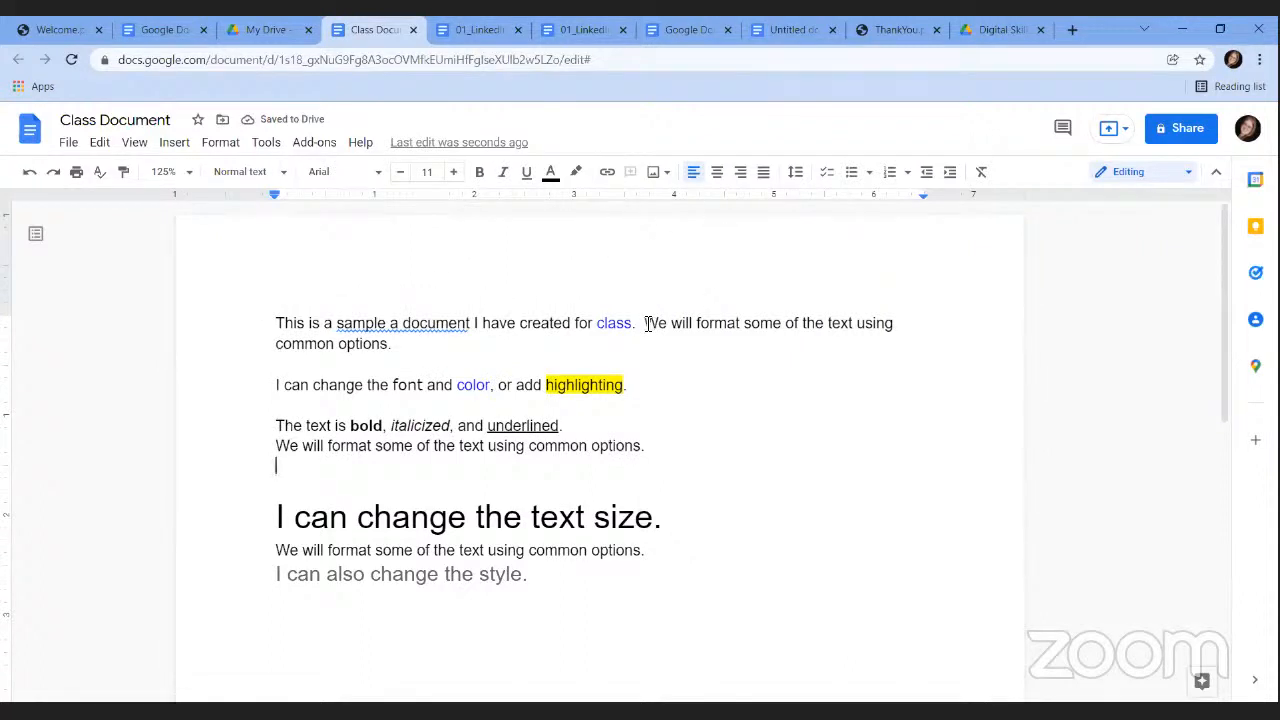
# Paste another copy of the sentence on the next empty line.
pyautogui.moveTo(645, 323); pyautogui.dragTo(397, 347)
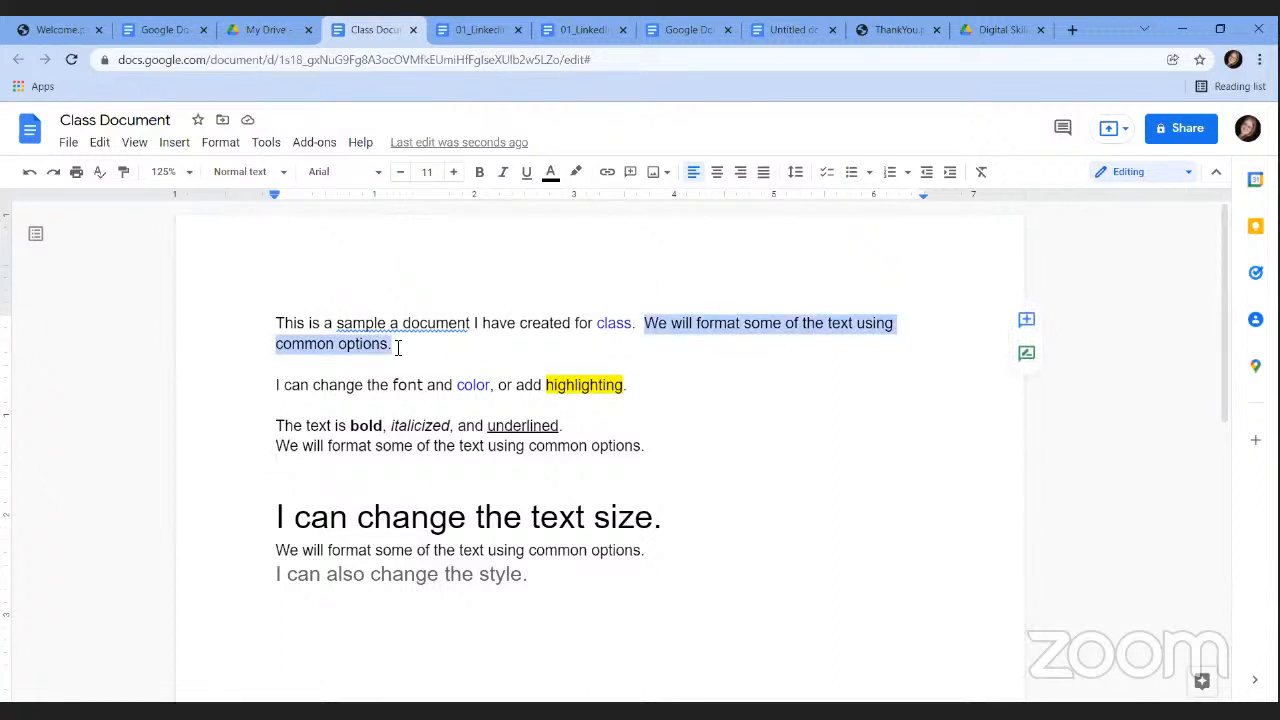
pyautogui.click(310, 476)
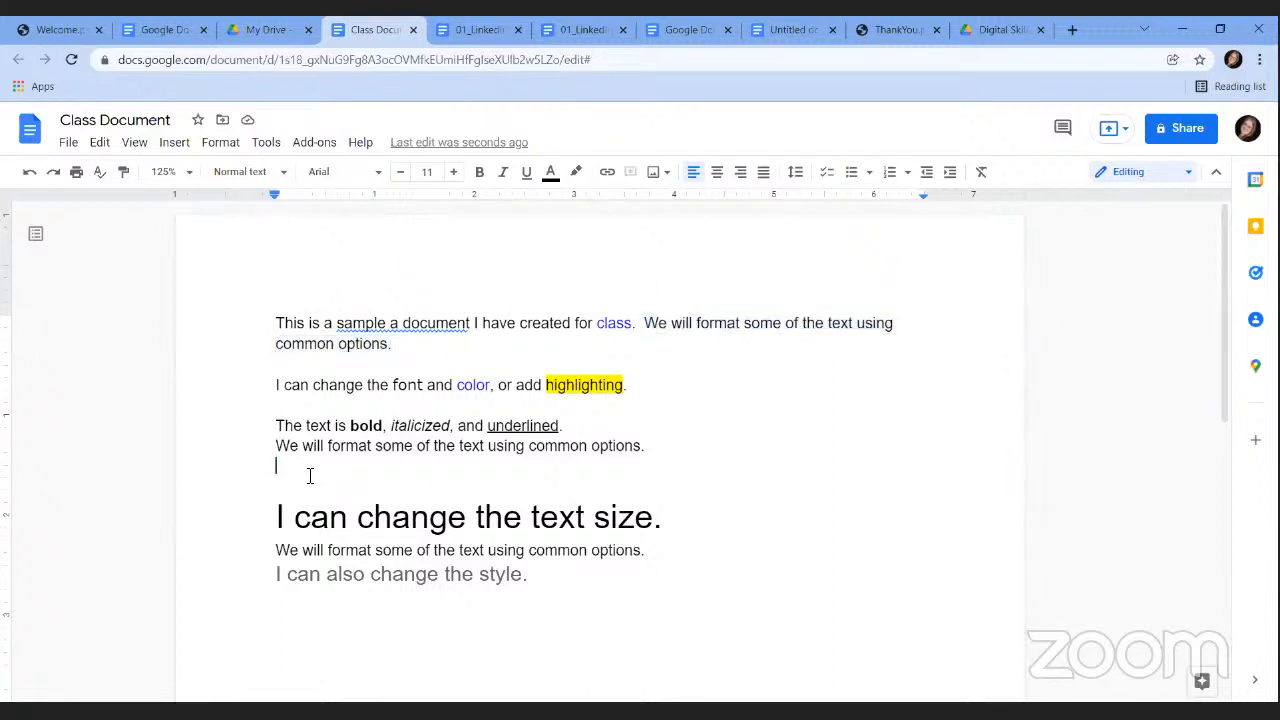
pyautogui.hotkey('ctrl', 'v')
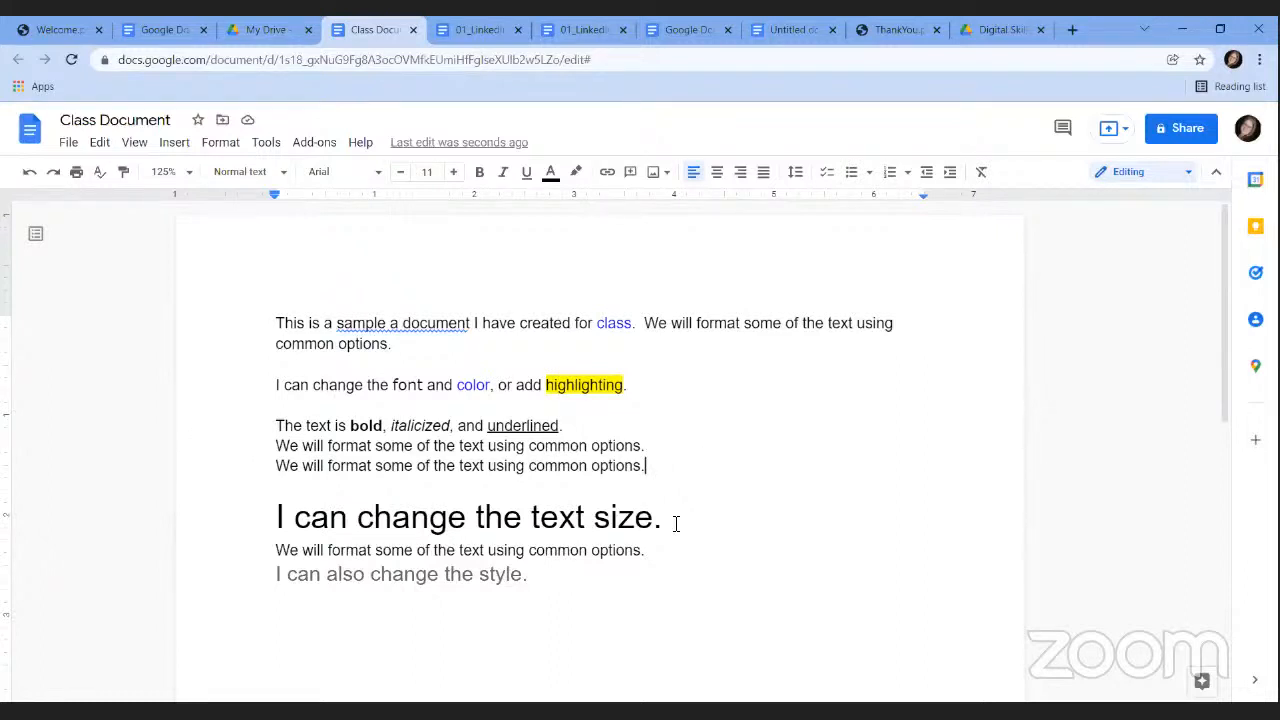
# Cut the large 'I can change the text size.' line and paste it on a new last line.
pyautogui.moveTo(676, 523); pyautogui.dragTo(274, 517)
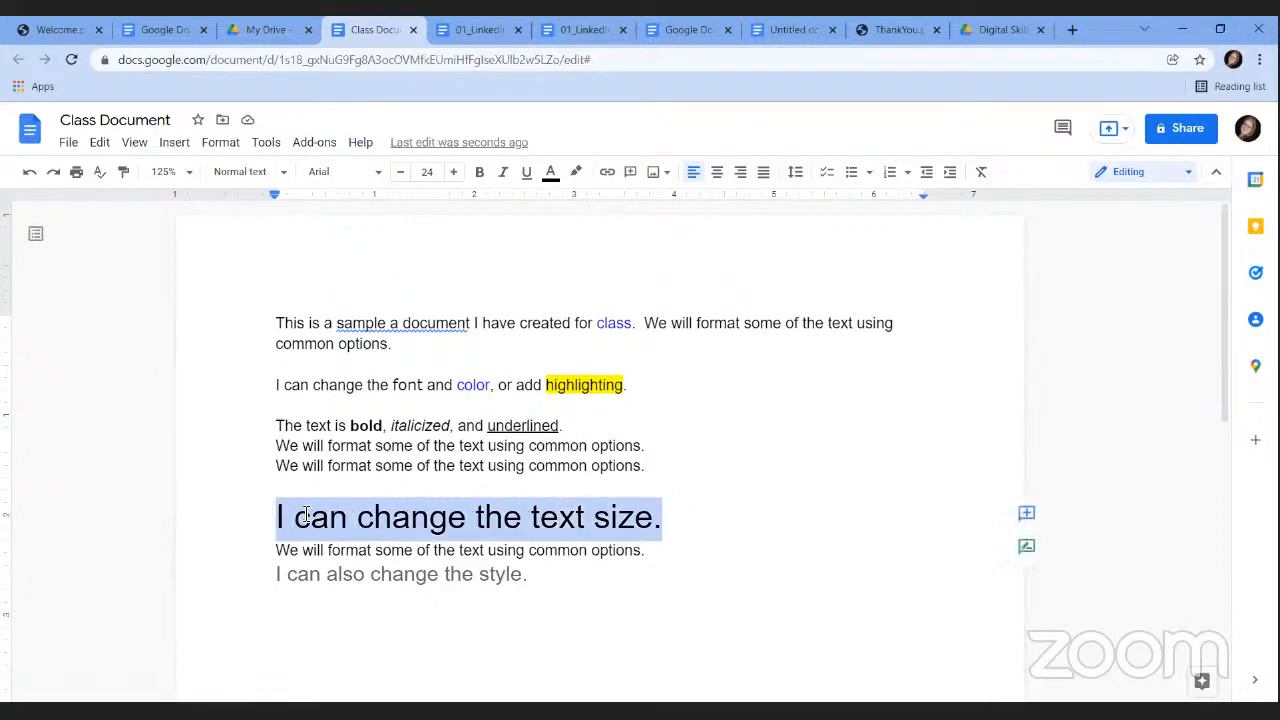
pyautogui.rightClick(306, 517)
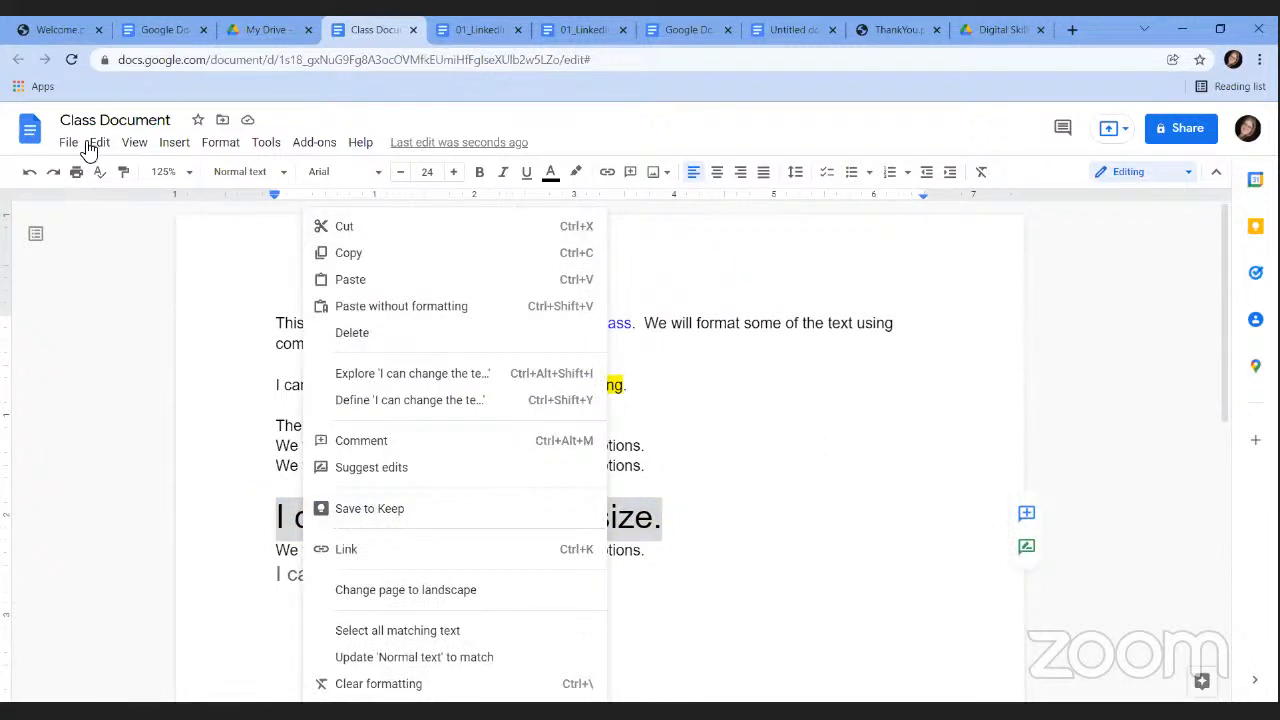
pyautogui.click(768, 530)
pyautogui.moveTo(663, 517); pyautogui.dragTo(259, 499)
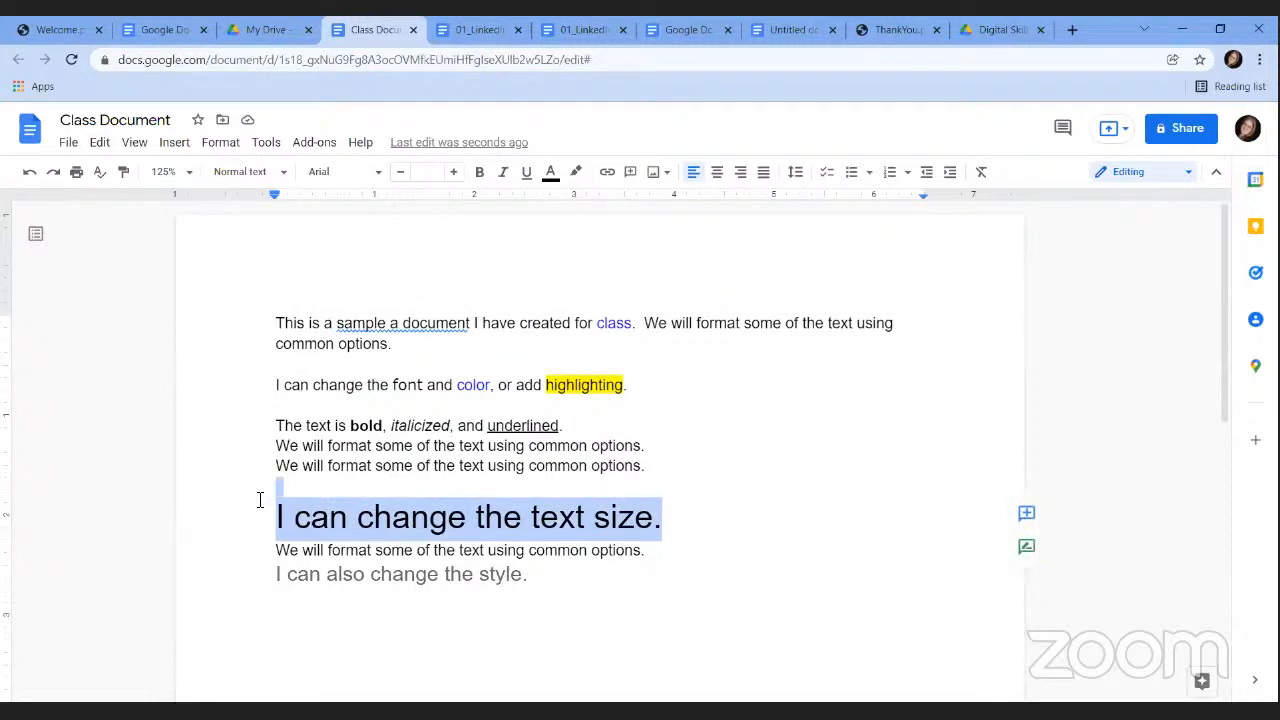
pyautogui.click(340, 526)
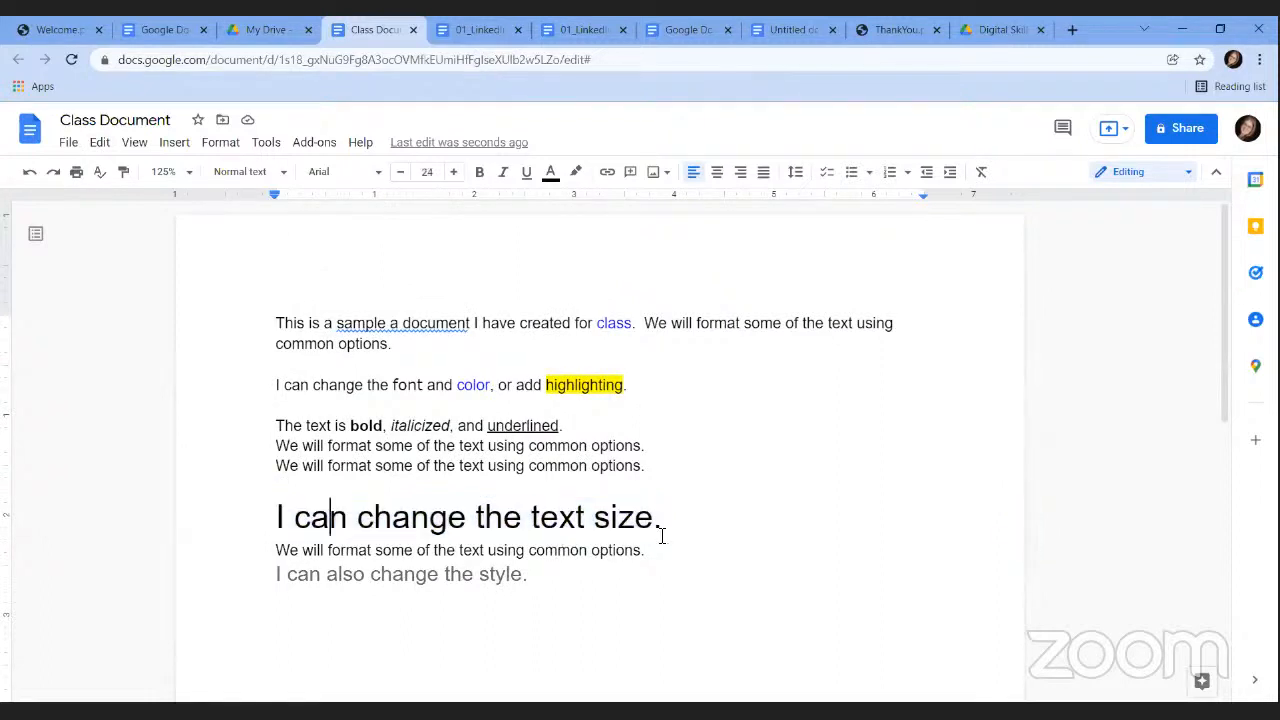
pyautogui.moveTo(681, 534); pyautogui.dragTo(275, 522)
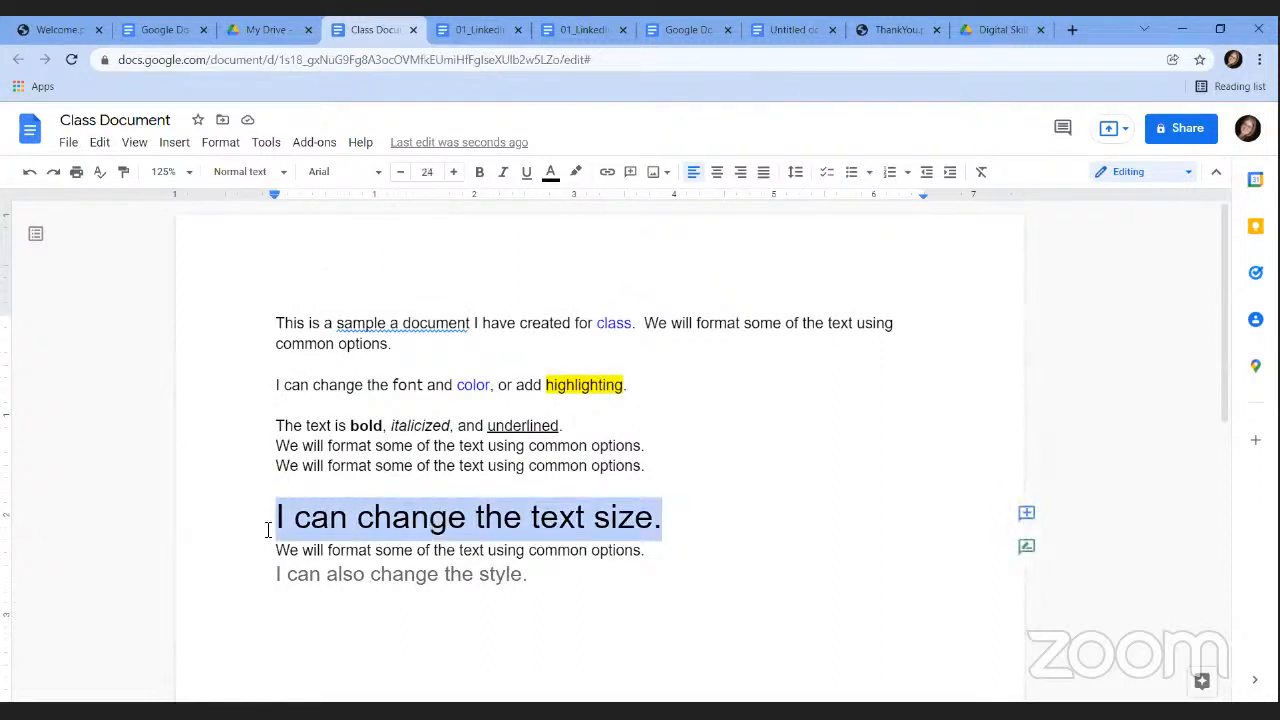
pyautogui.rightClick(338, 521)
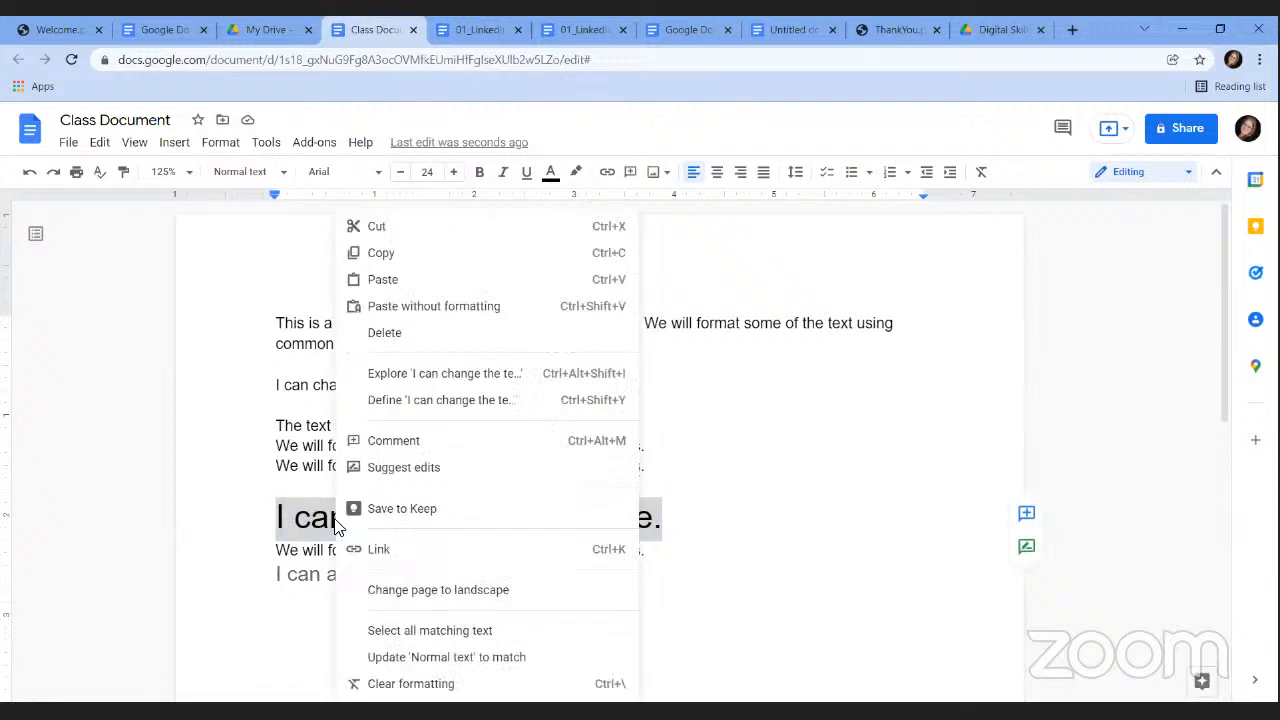
pyautogui.click(386, 229)
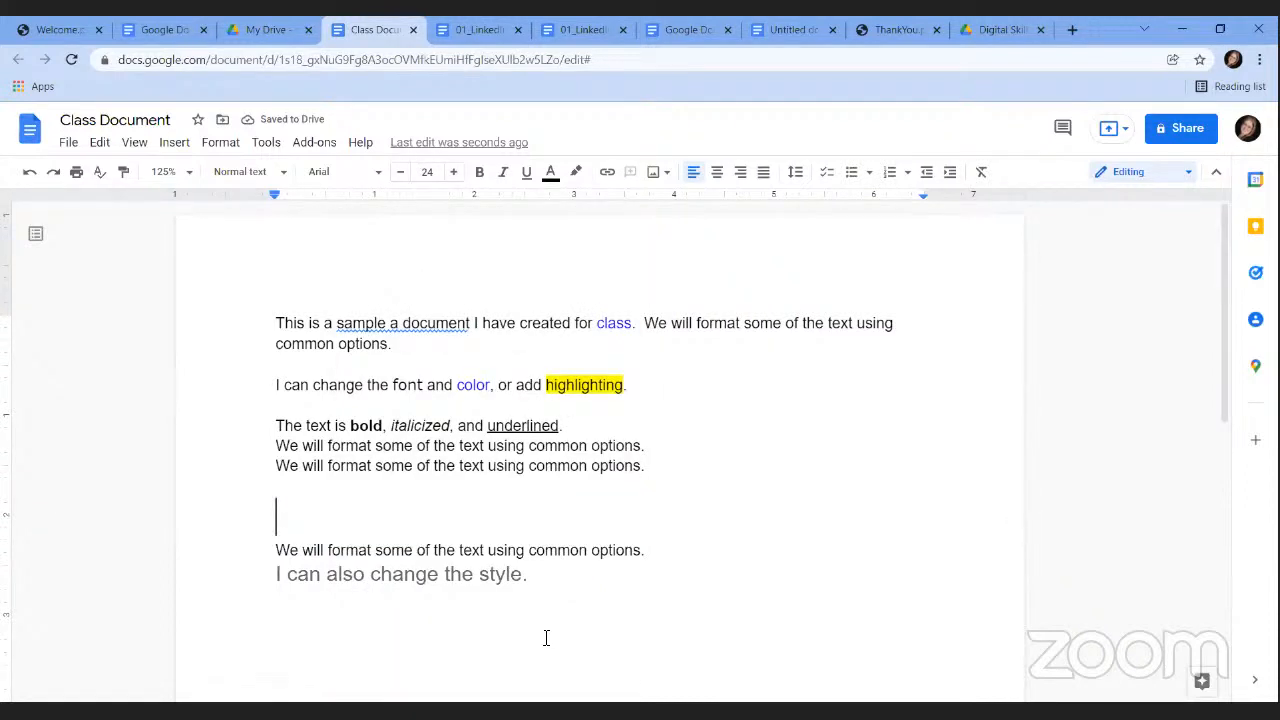
pyautogui.click(537, 586)
pyautogui.press('Return')
pyautogui.rightClick(278, 641)
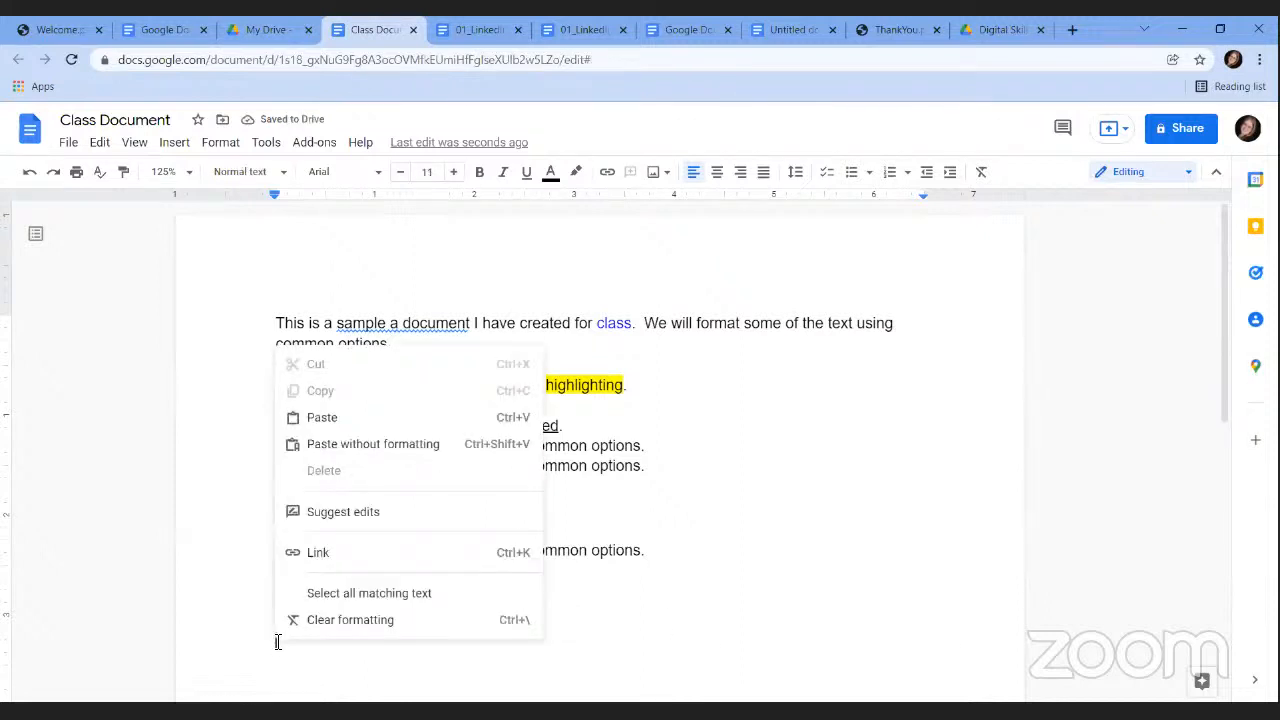
pyautogui.click(322, 418)
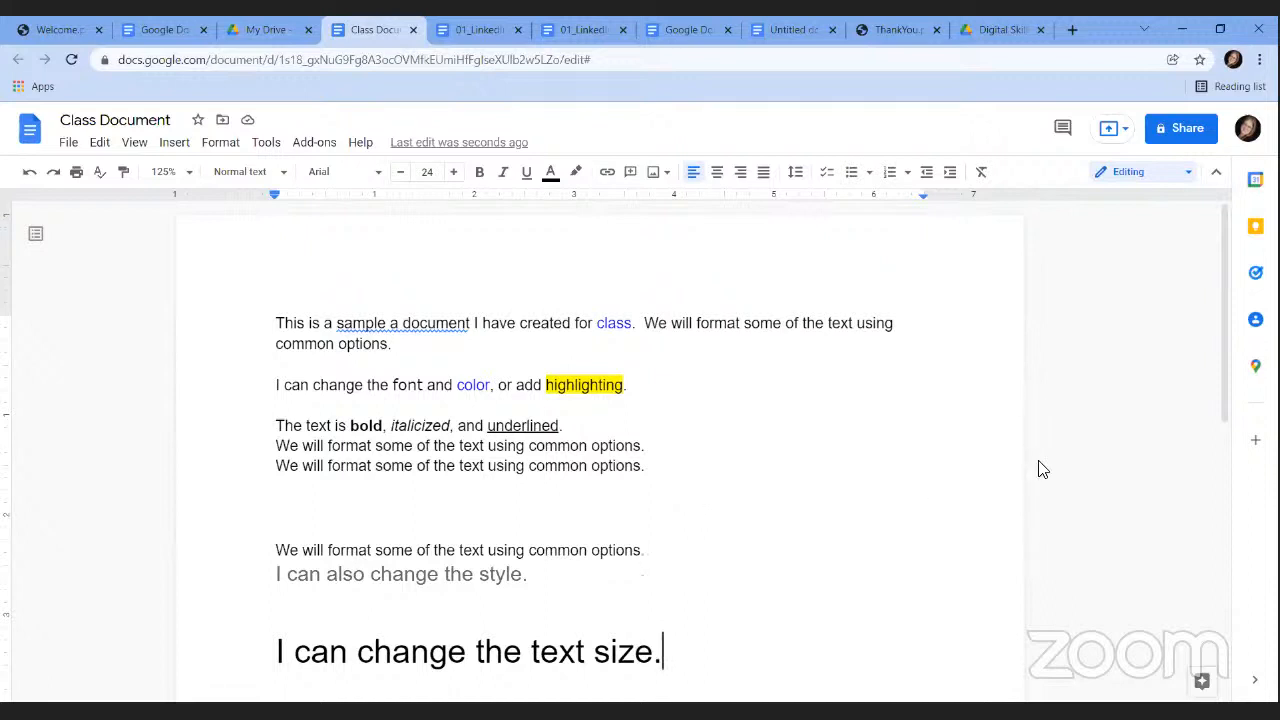
# Copy the large 'I can change the text size.' line and paste it directly below.
pyautogui.scroll(-1, 1235, 345)
pyautogui.scroll(-1, 1235, 345)
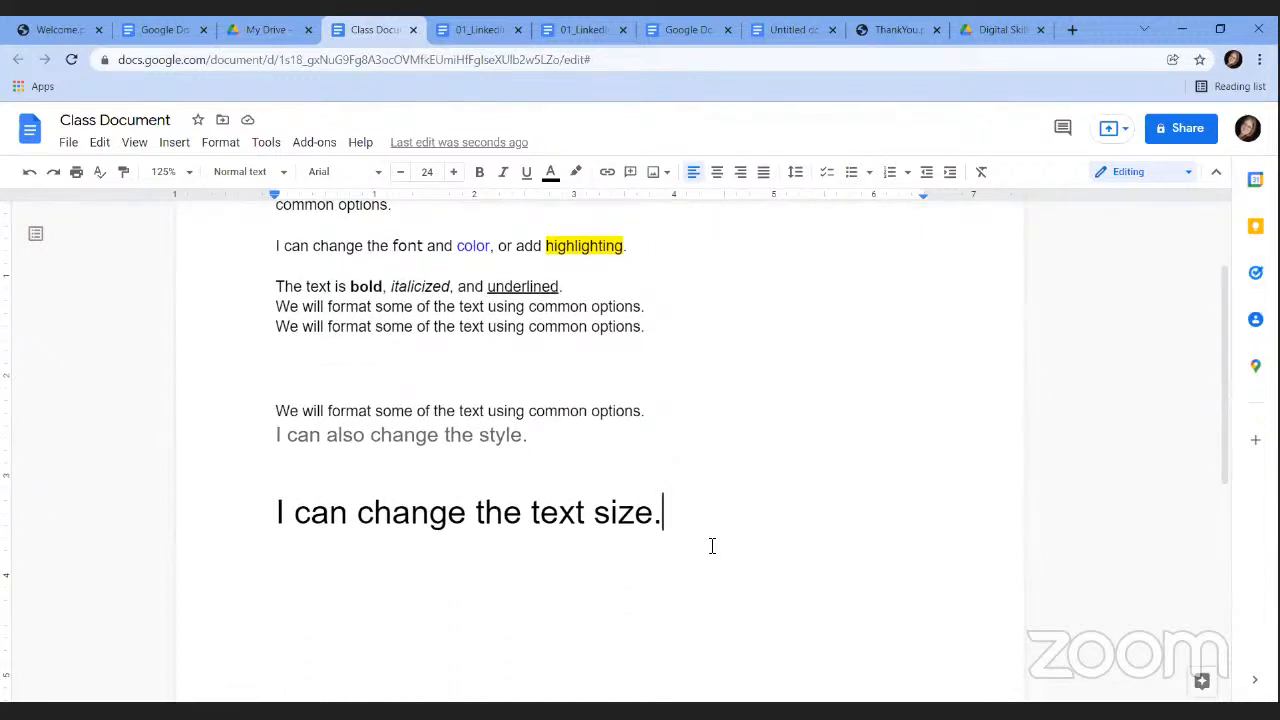
pyautogui.moveTo(663, 513); pyautogui.dragTo(259, 498)
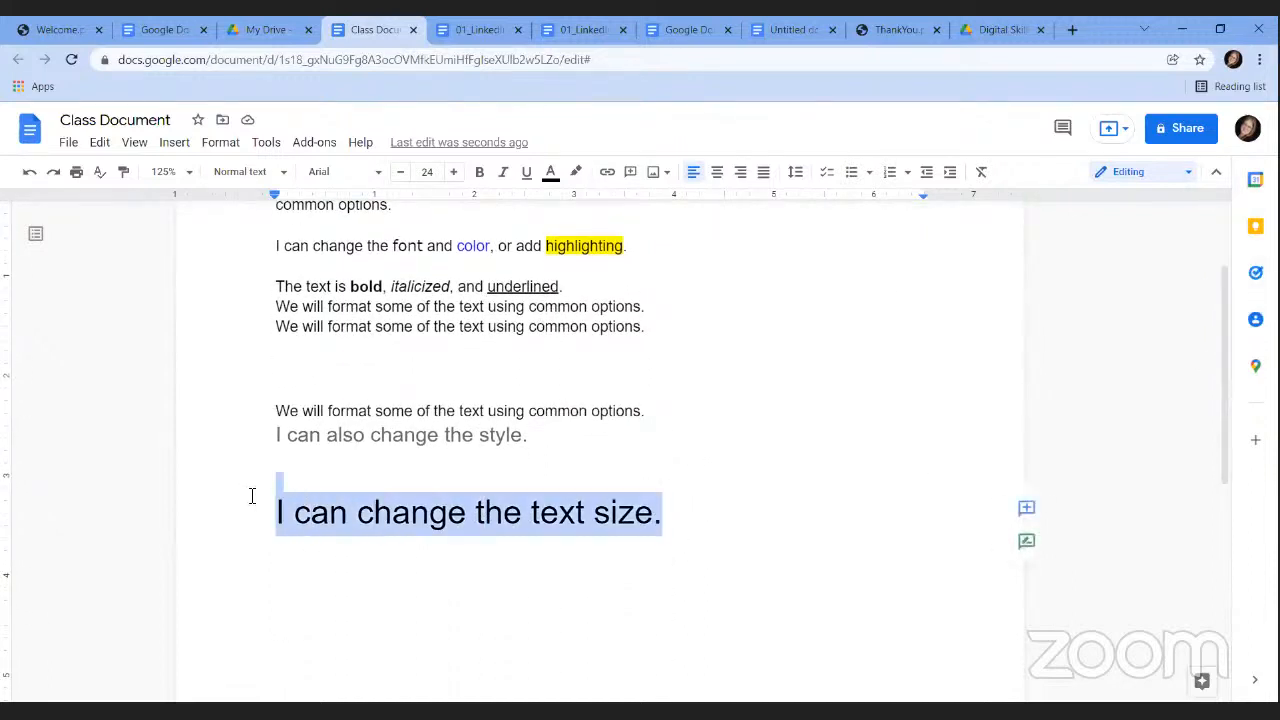
pyautogui.click(411, 515)
pyautogui.moveTo(675, 523); pyautogui.dragTo(303, 517)
pyautogui.rightClick(303, 517)
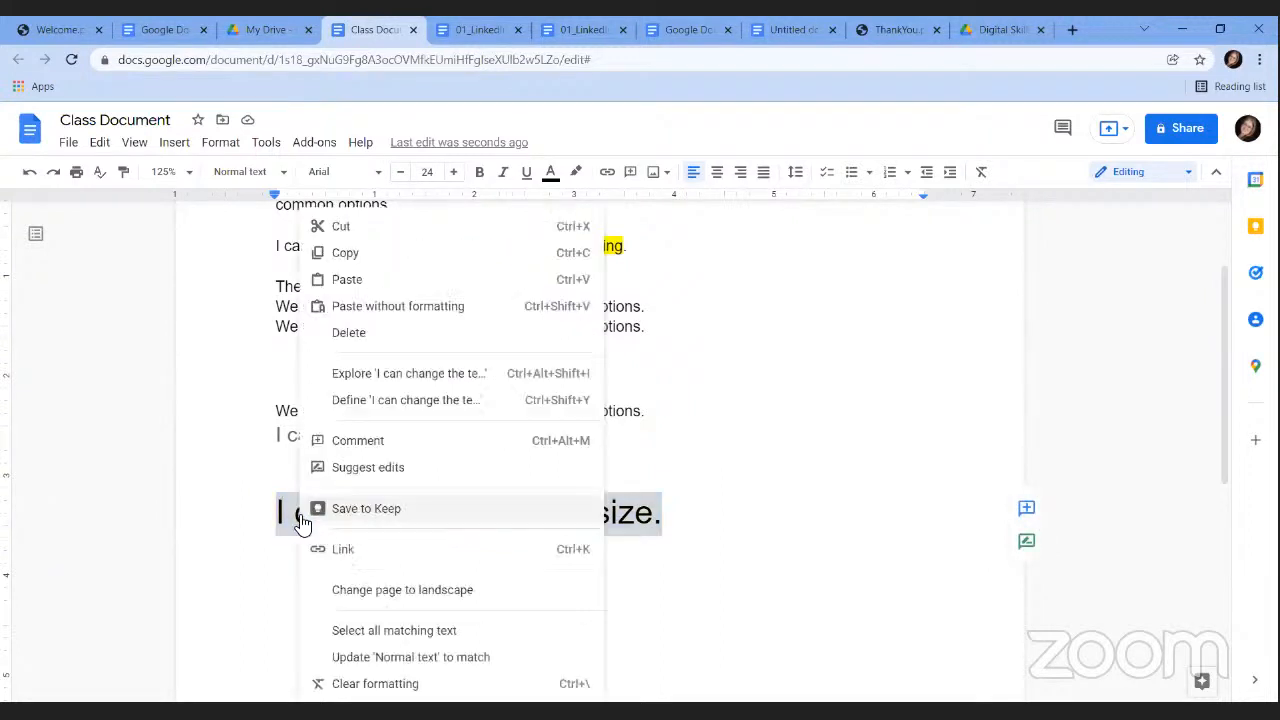
pyautogui.click(344, 256)
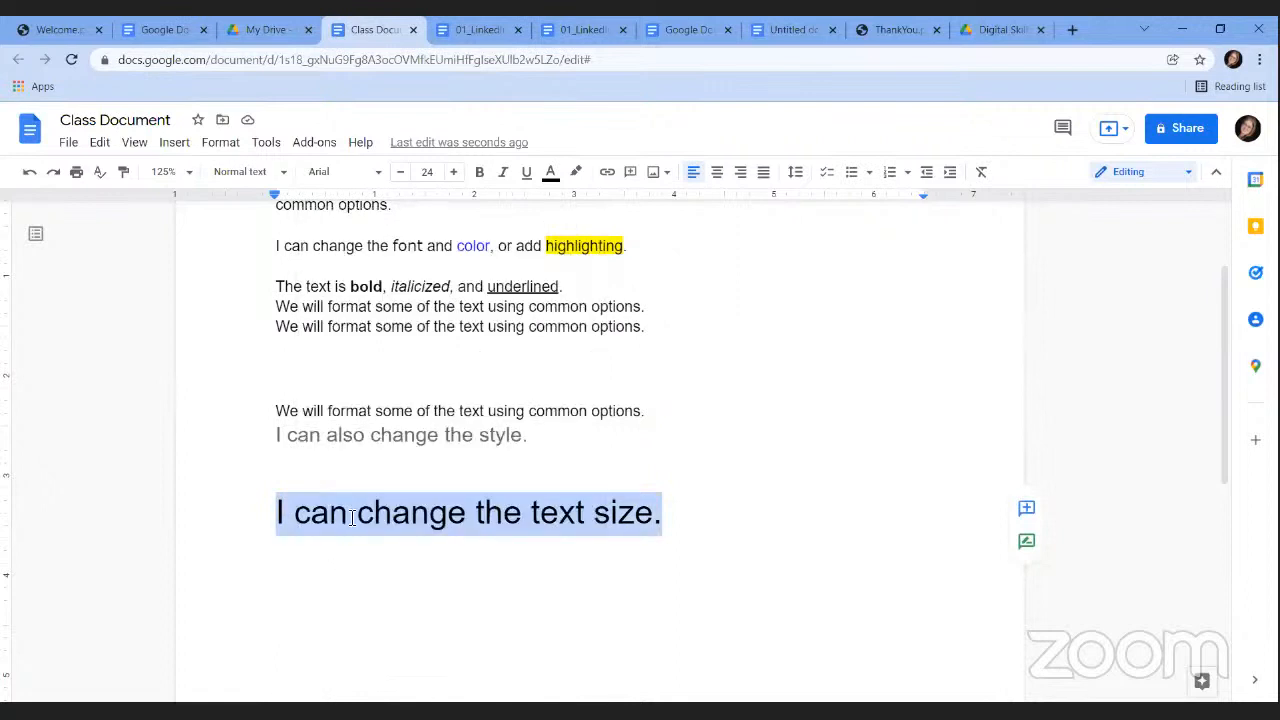
pyautogui.click(343, 562)
pyautogui.click(678, 536)
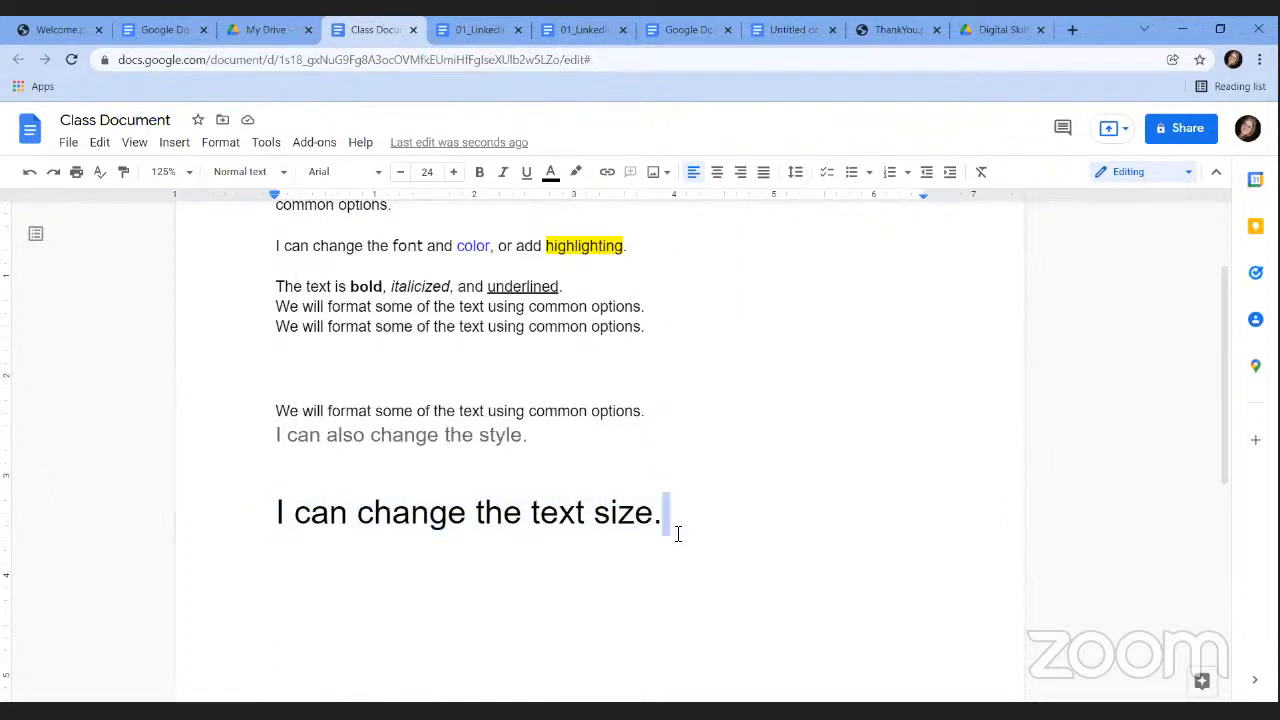
pyautogui.press('Return')
pyautogui.rightClick(308, 552)
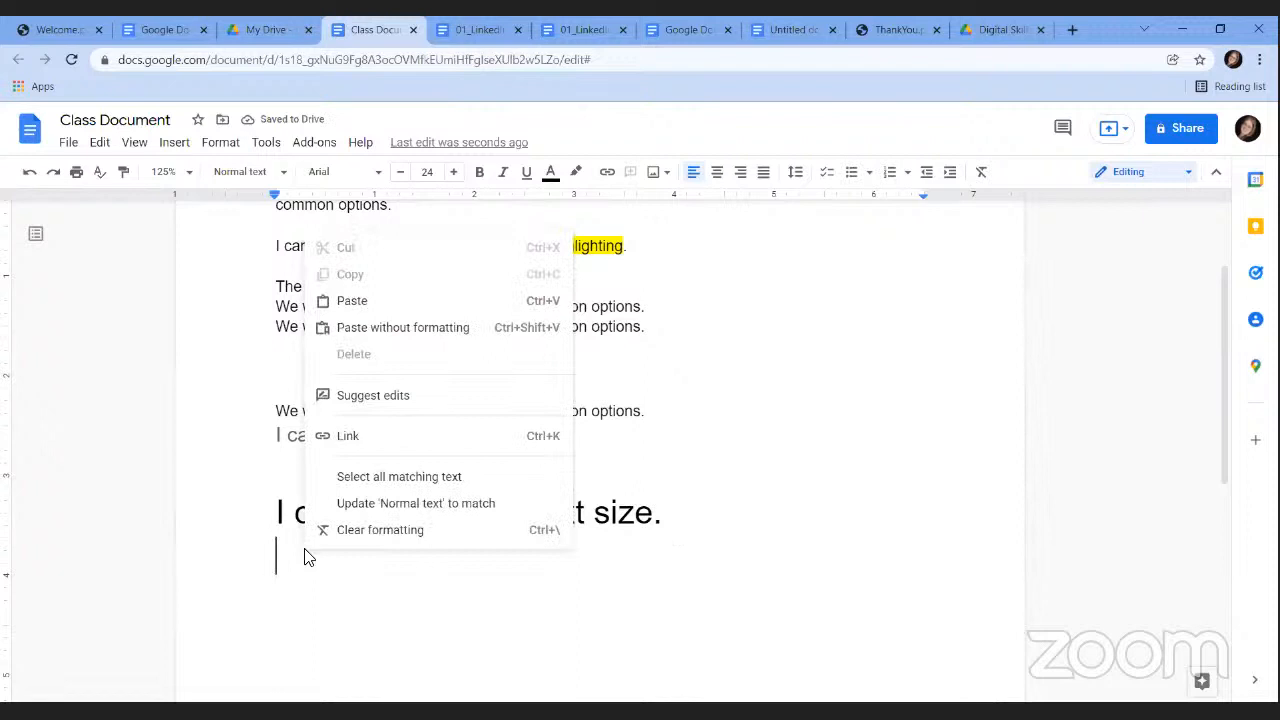
pyautogui.click(403, 330)
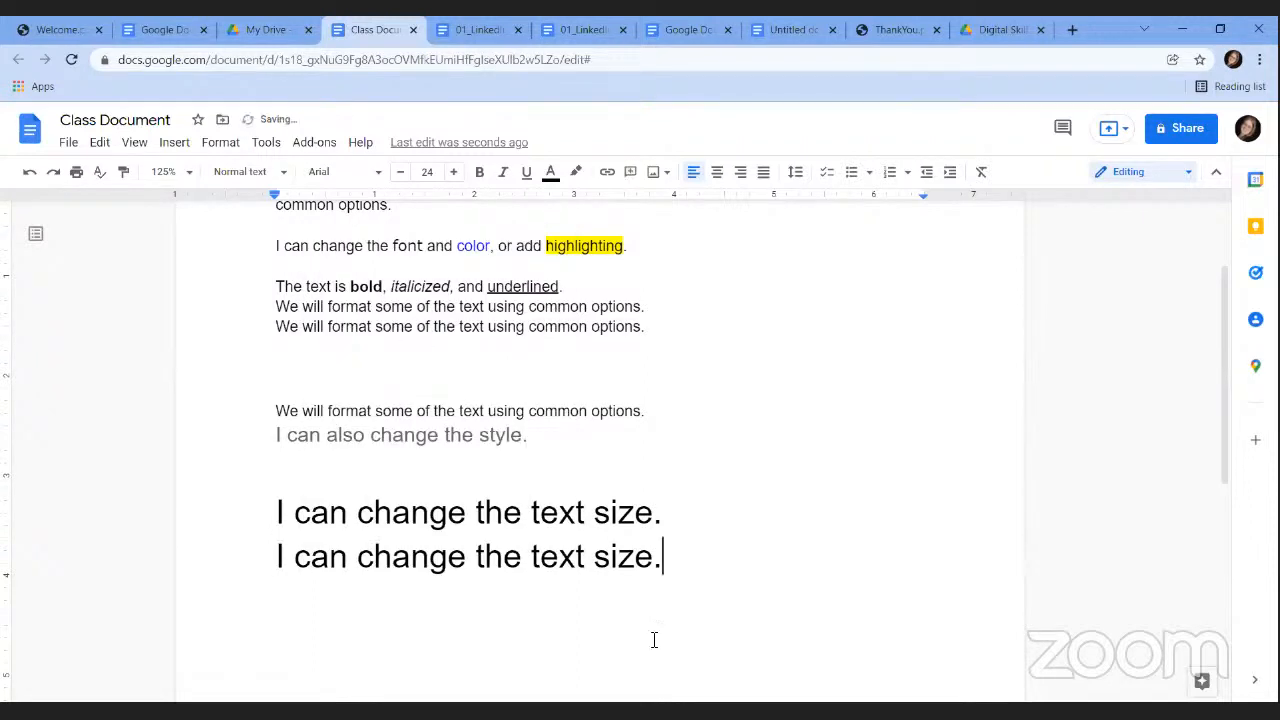
# Copy the font, color and highlighting sentence and paste it on a new line beneath.
pyautogui.moveTo(663, 560); pyautogui.dragTo(285, 553)
pyautogui.click(630, 306)
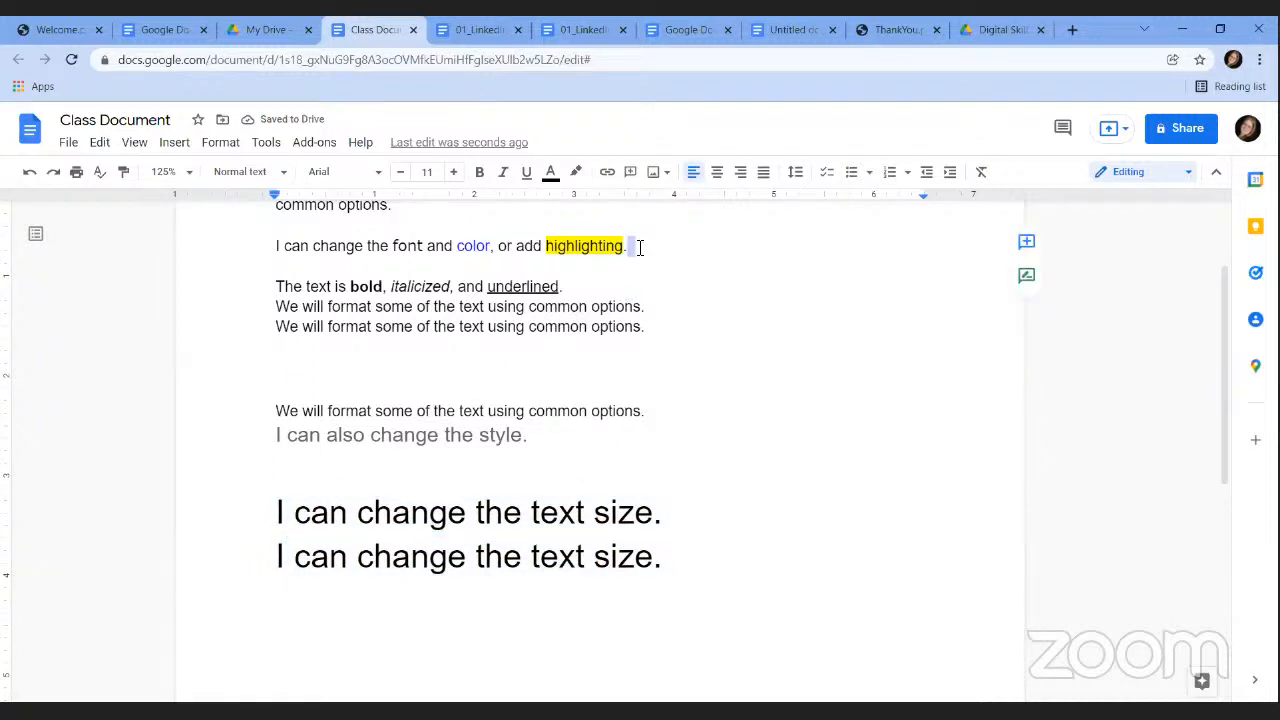
pyautogui.moveTo(636, 246); pyautogui.dragTo(274, 246)
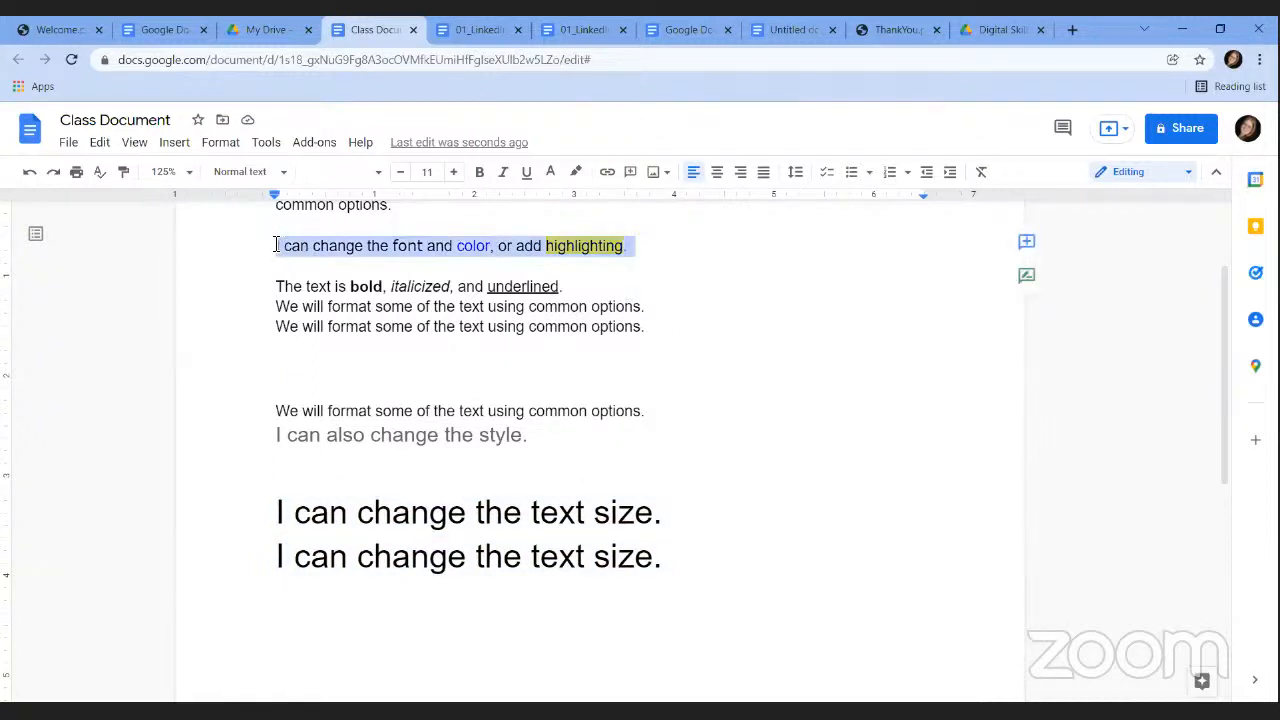
pyautogui.rightClick(331, 253)
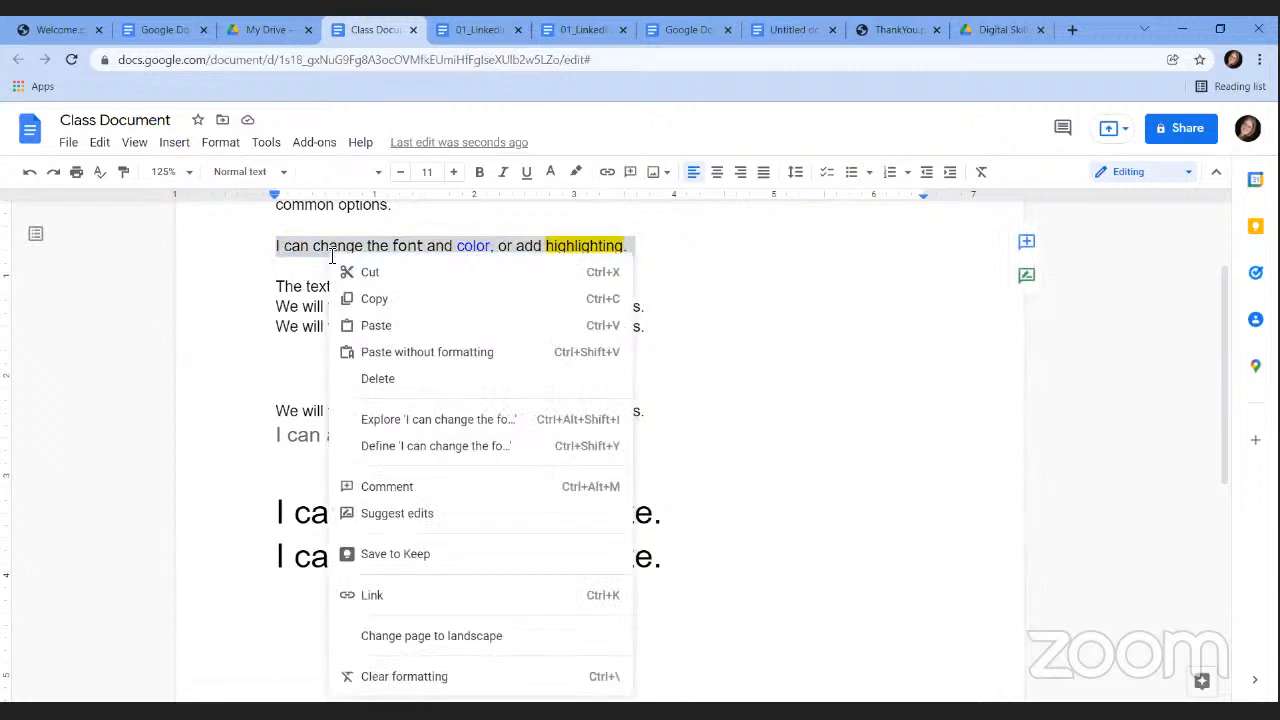
pyautogui.click(386, 304)
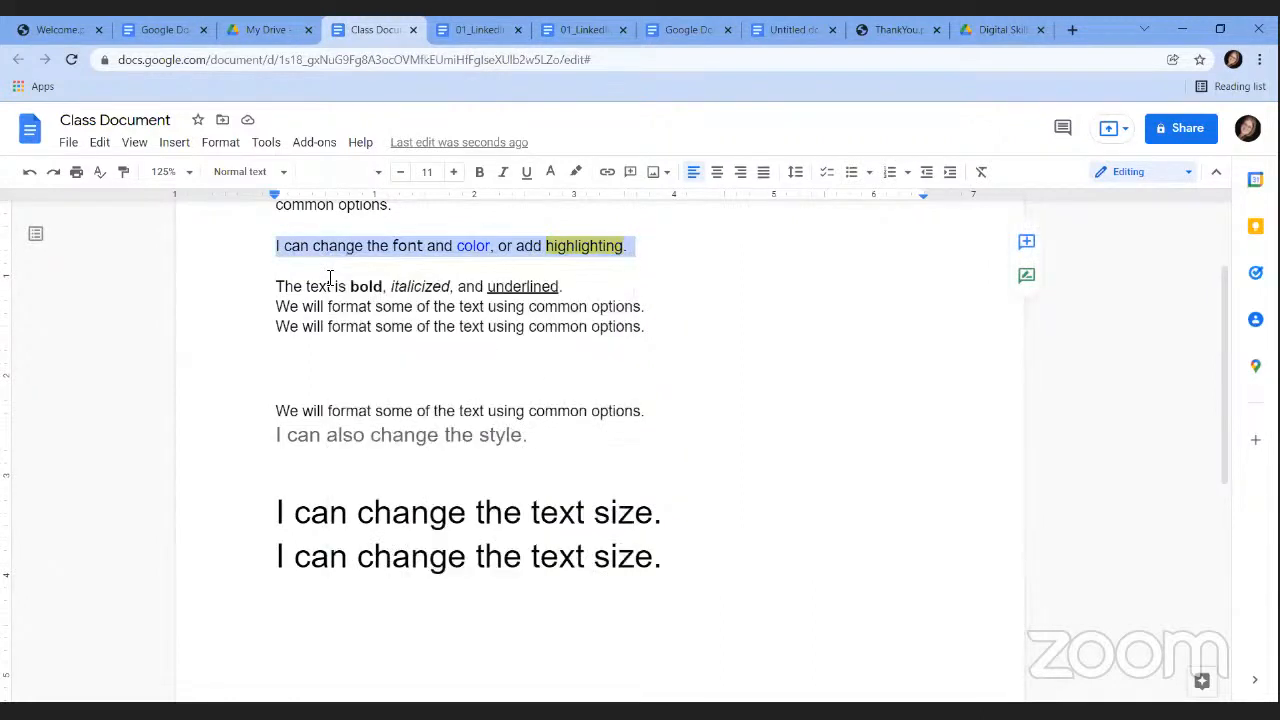
pyautogui.click(333, 280)
pyautogui.press('Return')
pyautogui.press('Up')
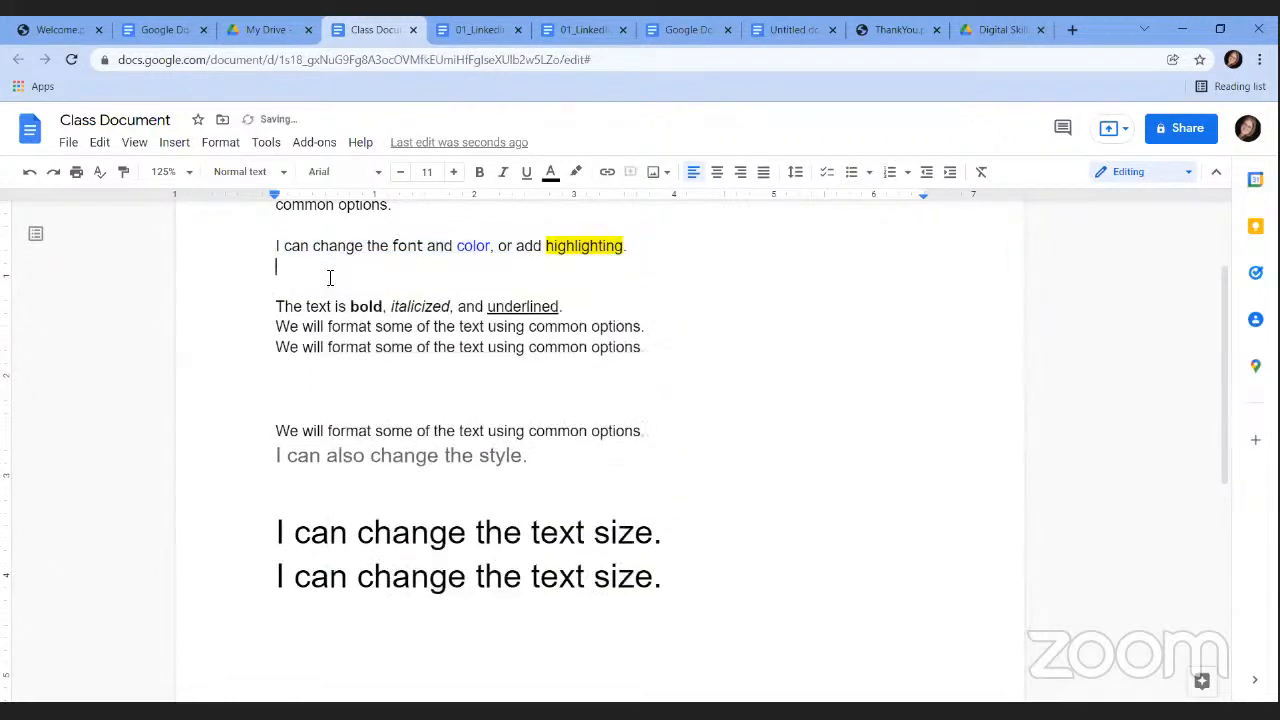
pyautogui.rightClick(304, 268)
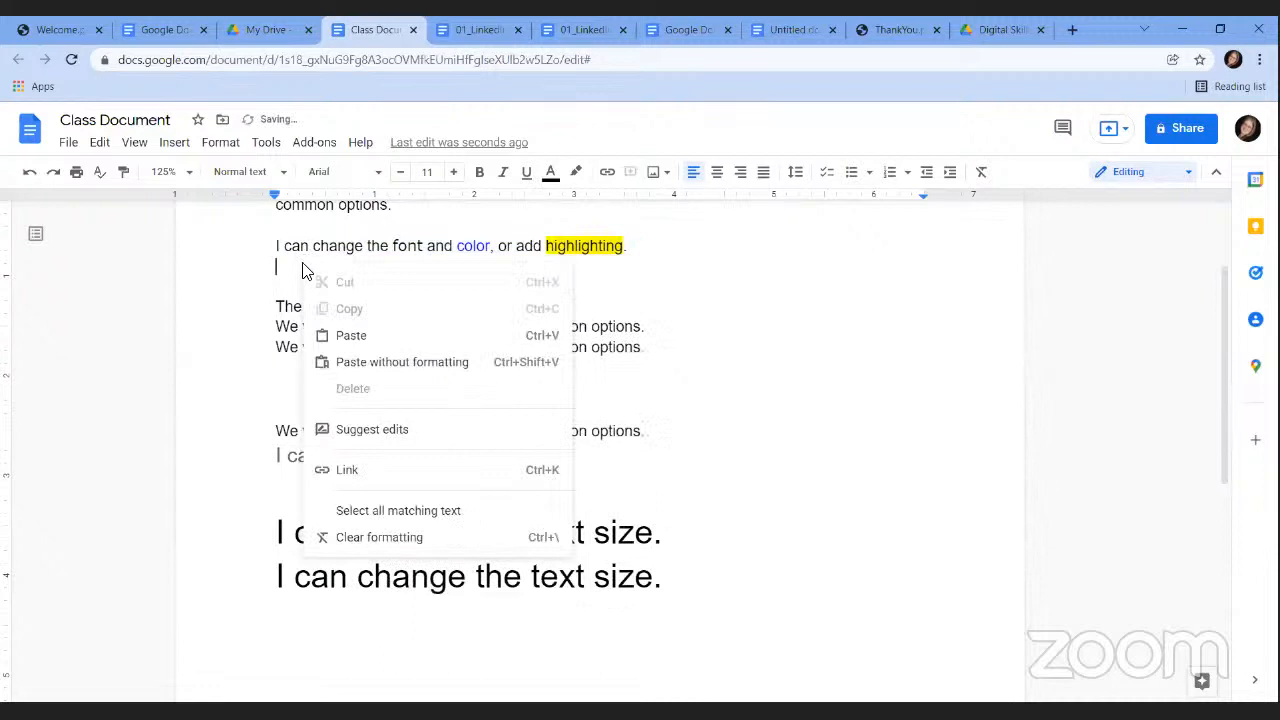
pyautogui.click(362, 337)
pyautogui.click(364, 337)
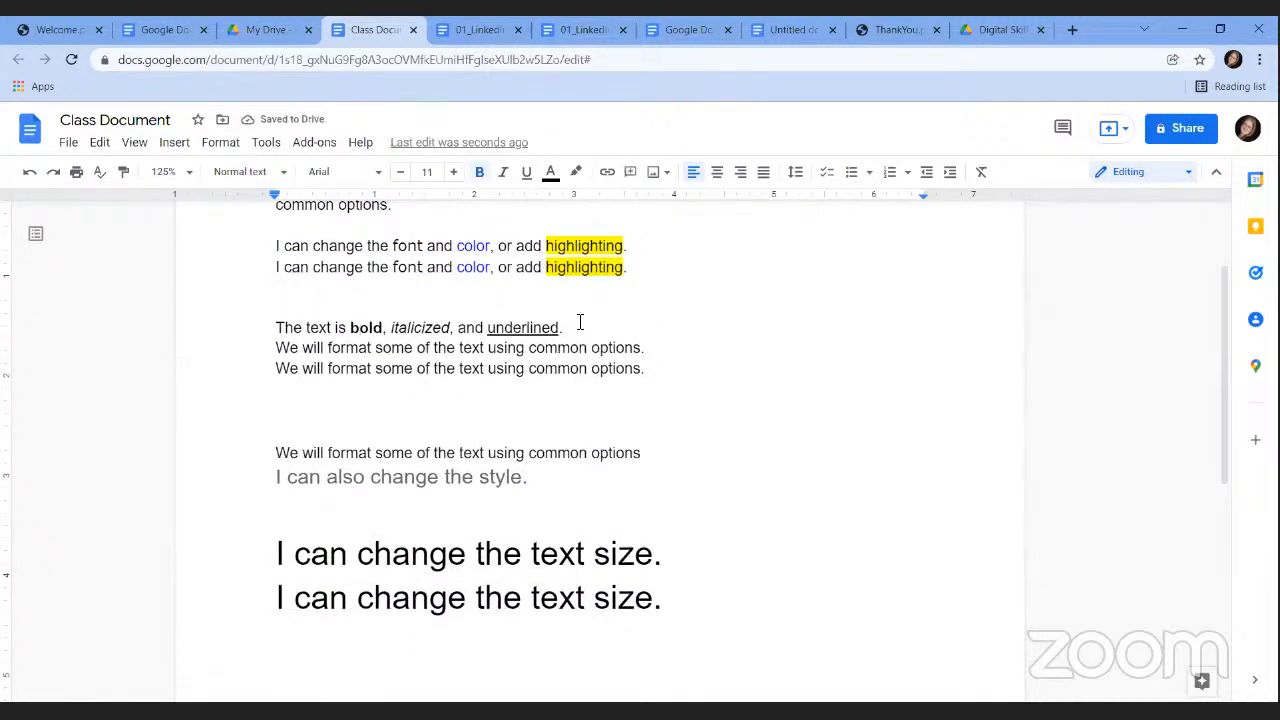
pyautogui.moveTo(626, 266); pyautogui.dragTo(257, 274)
# Undo the duplicated highlighting sentence and text-size copies, then restore one text-size sentence.
pyautogui.click(449, 270)
pyautogui.click(97, 147)
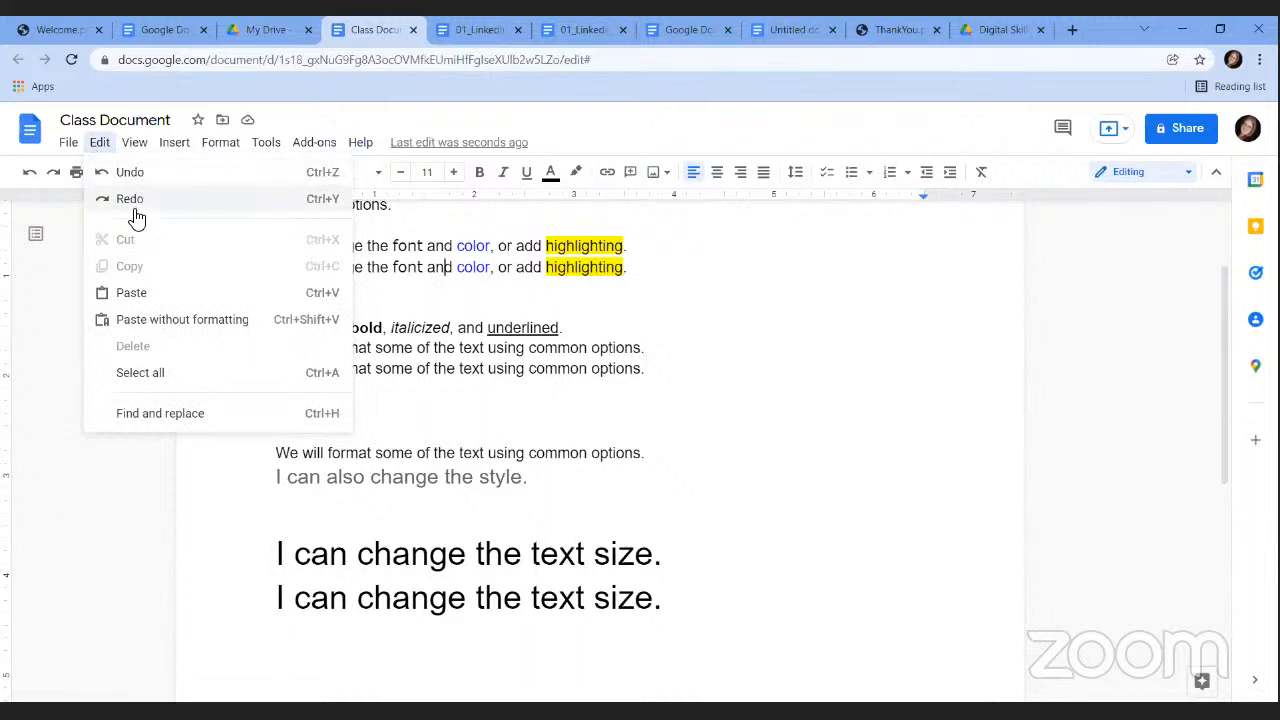
pyautogui.click(30, 173)
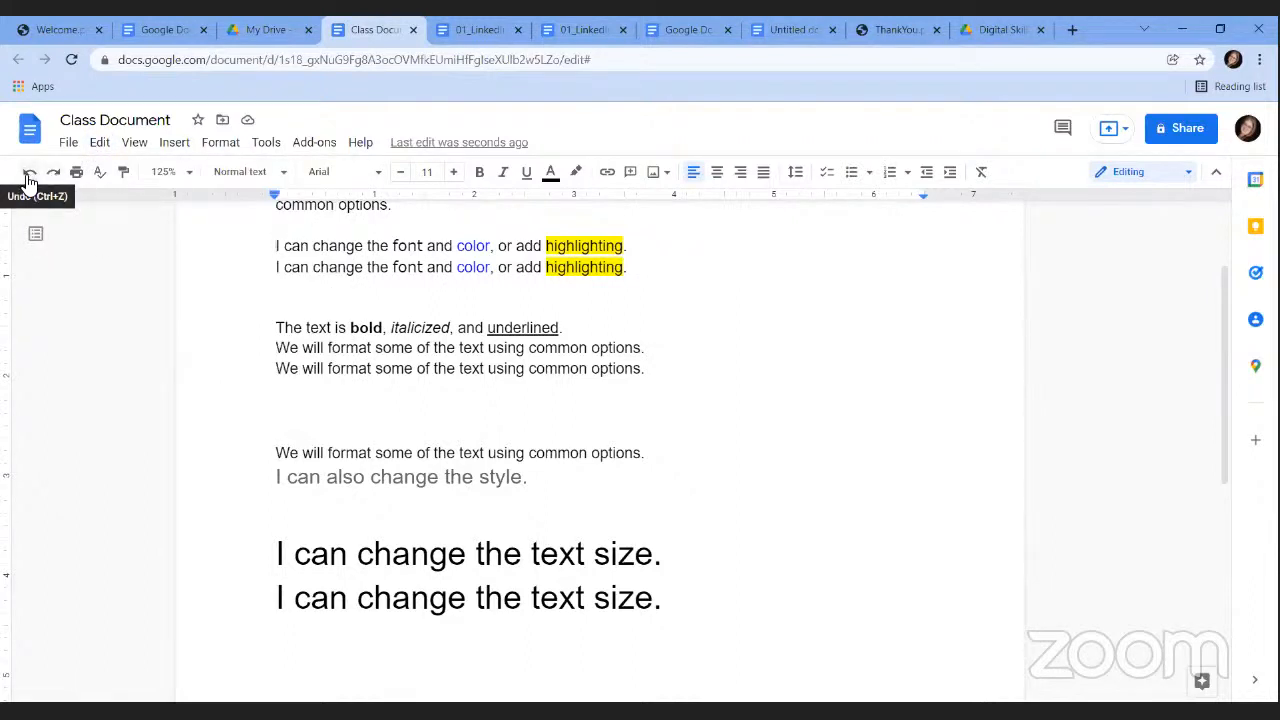
pyautogui.click(30, 176)
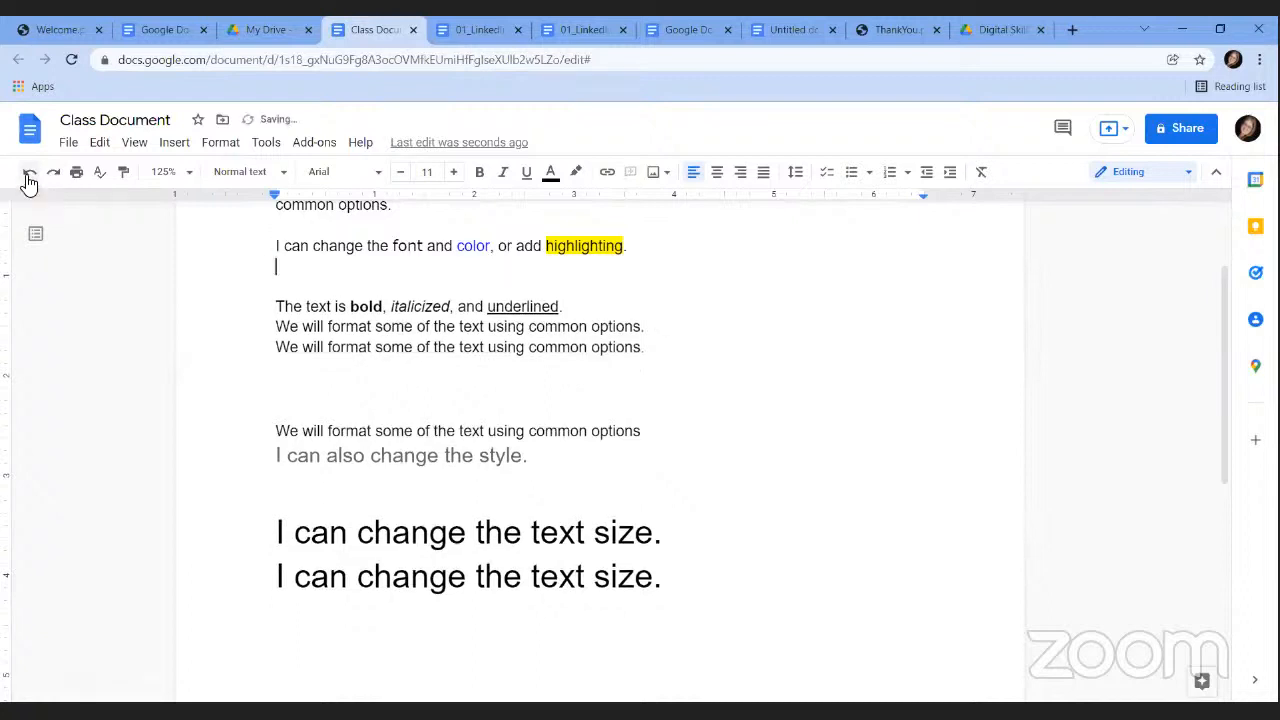
pyautogui.click(29, 178)
pyautogui.click(29, 178)
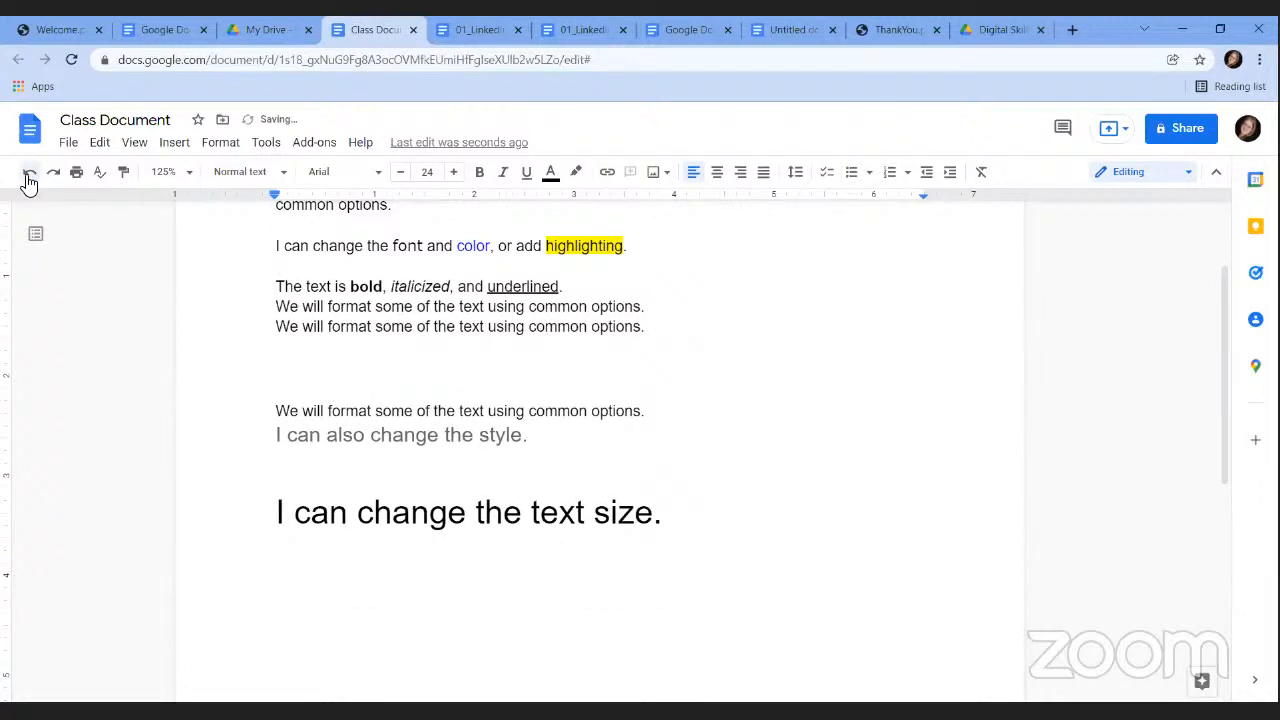
pyautogui.click(29, 178)
pyautogui.click(29, 178)
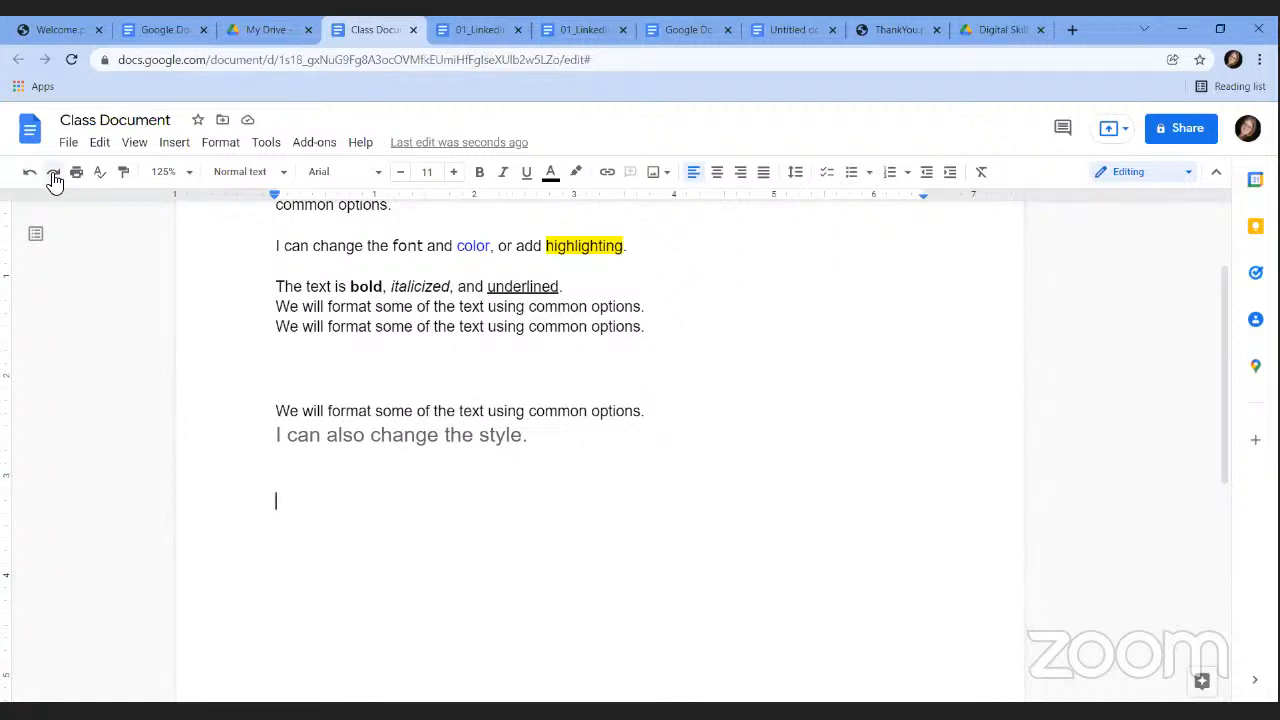
pyautogui.hotkey('ctrl', 'v')
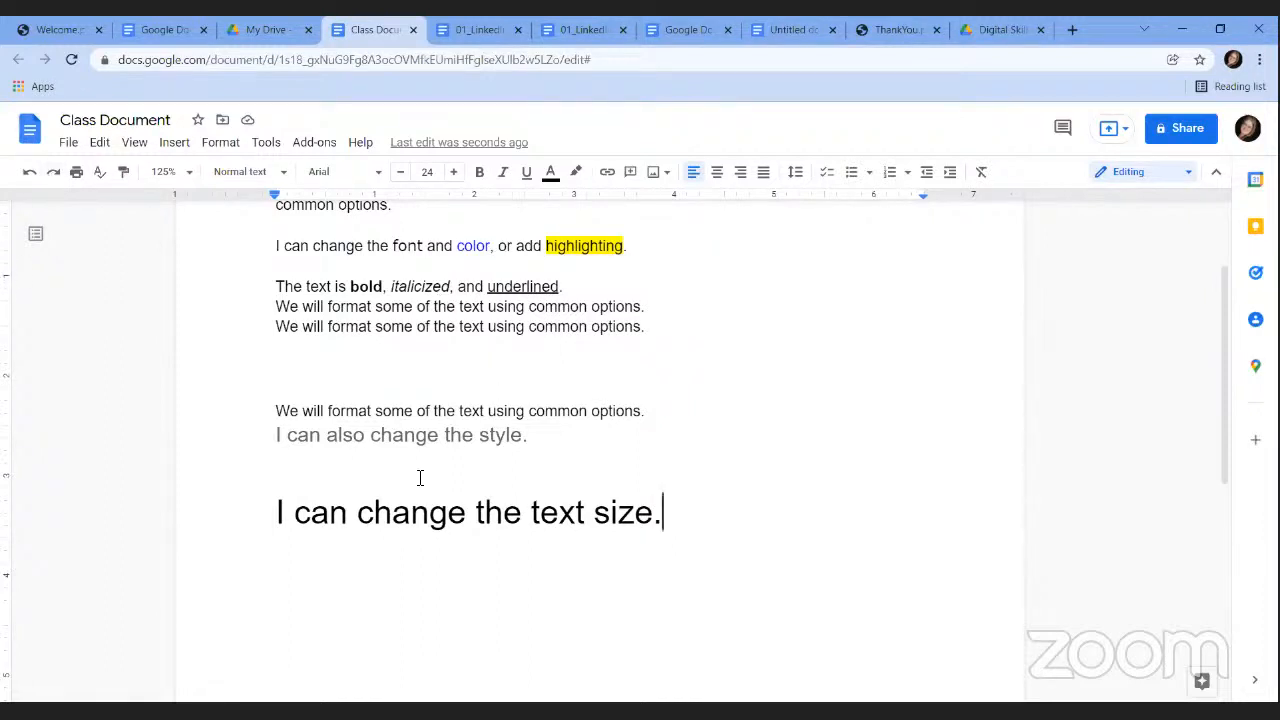
# Add two blank lines after 'I can change the text size.' and look over the Bullets & numbering options.
pyautogui.press('Return')
pyautogui.press('Return')
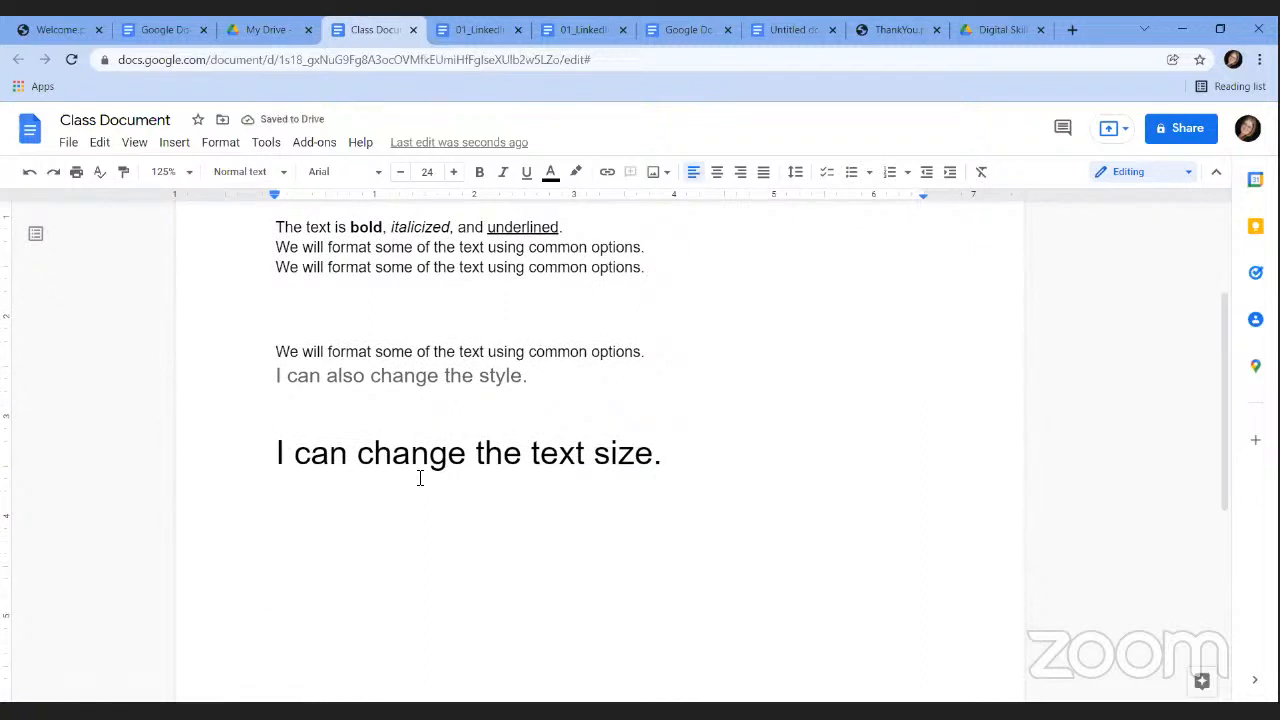
pyautogui.click(222, 143)
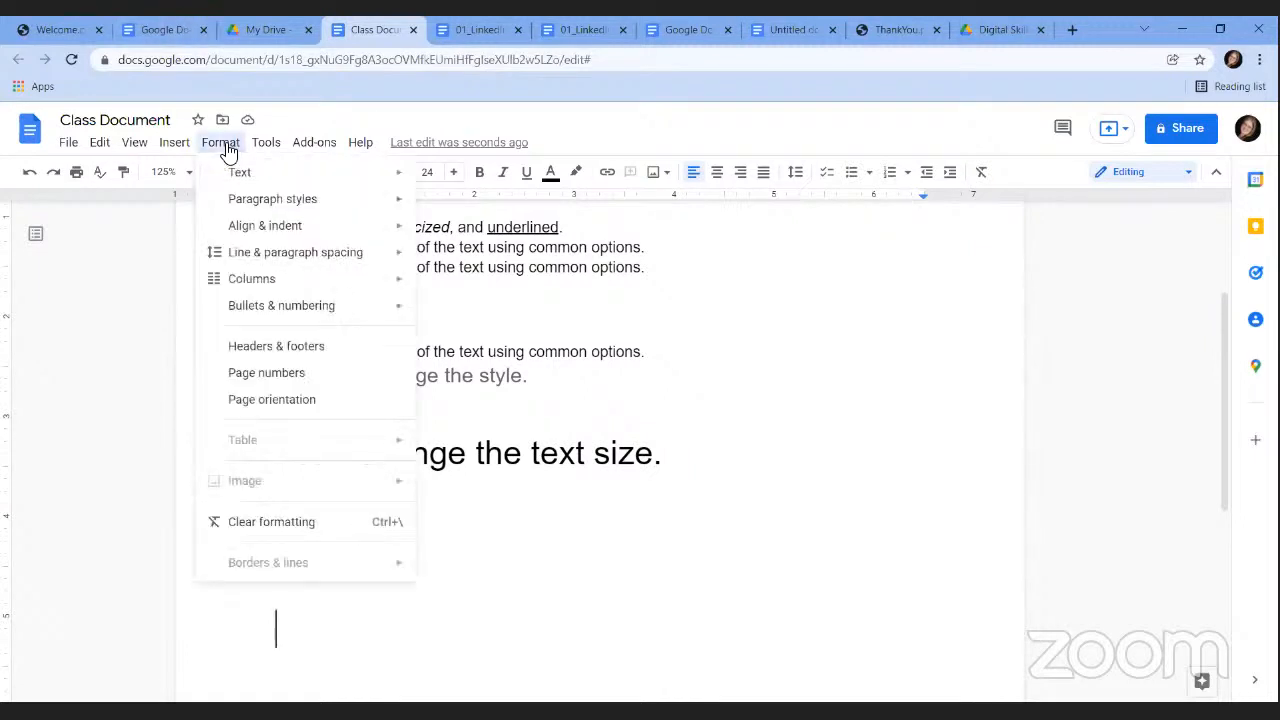
pyautogui.moveTo(298, 314)
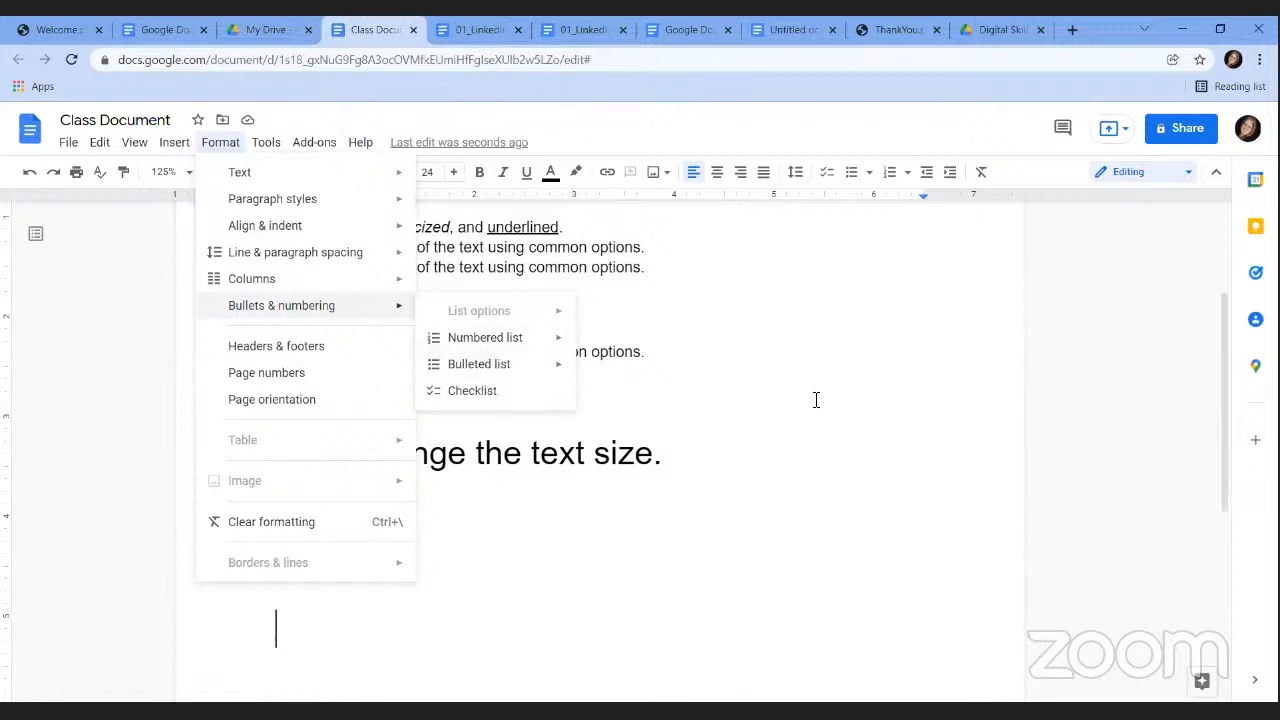
pyautogui.click(306, 627)
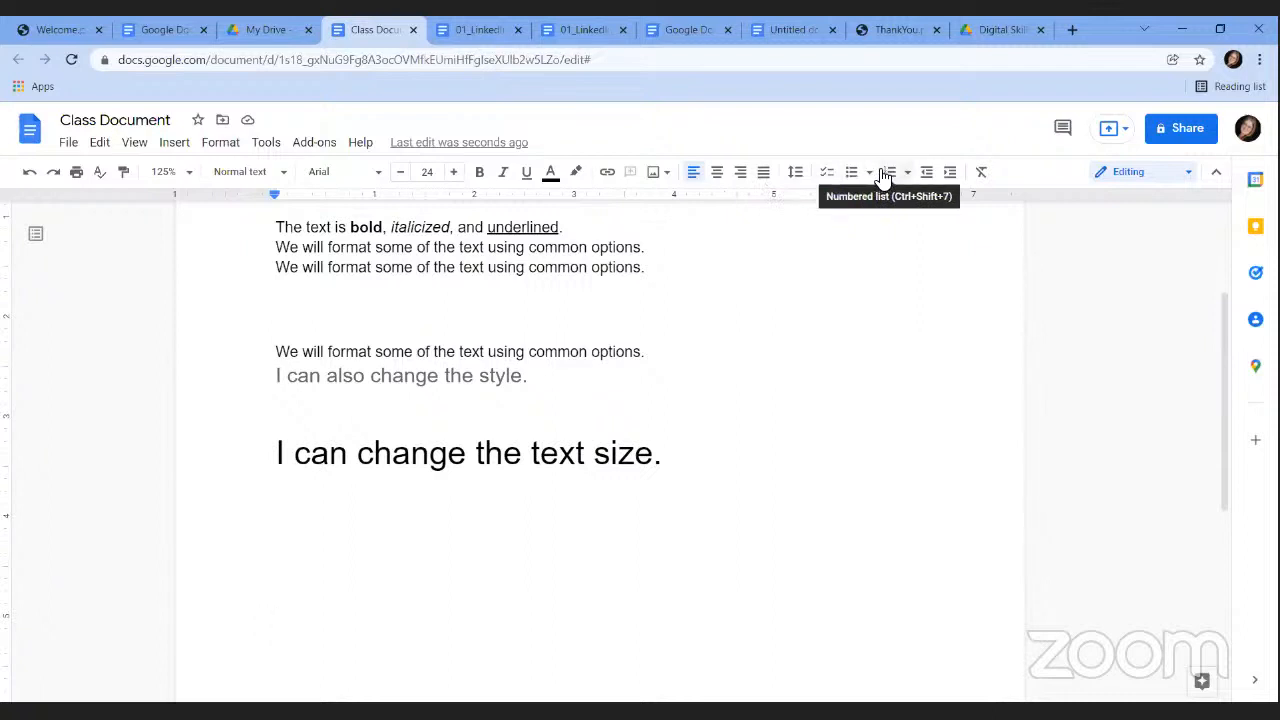
# Start a bulleted list reading Item 1, Item 2, Item 3 and Item 4.
pyautogui.click(853, 178)
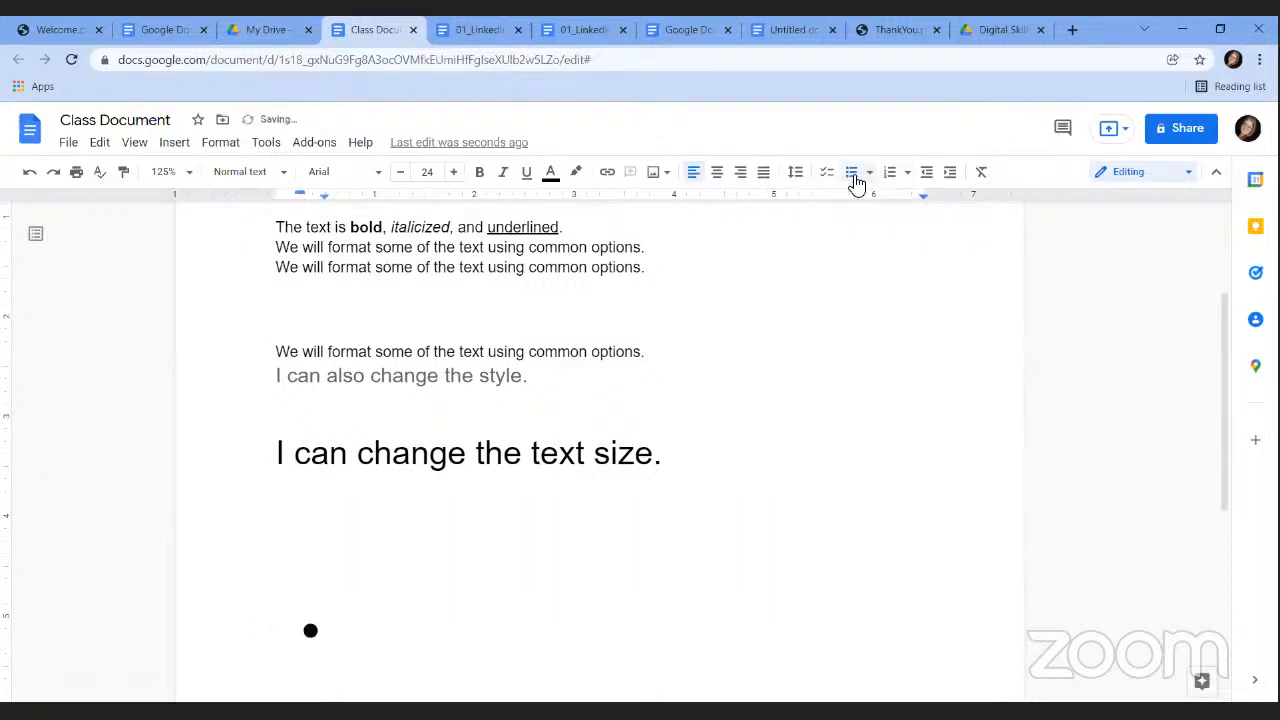
pyautogui.write('Item 1')
pyautogui.press('Return')
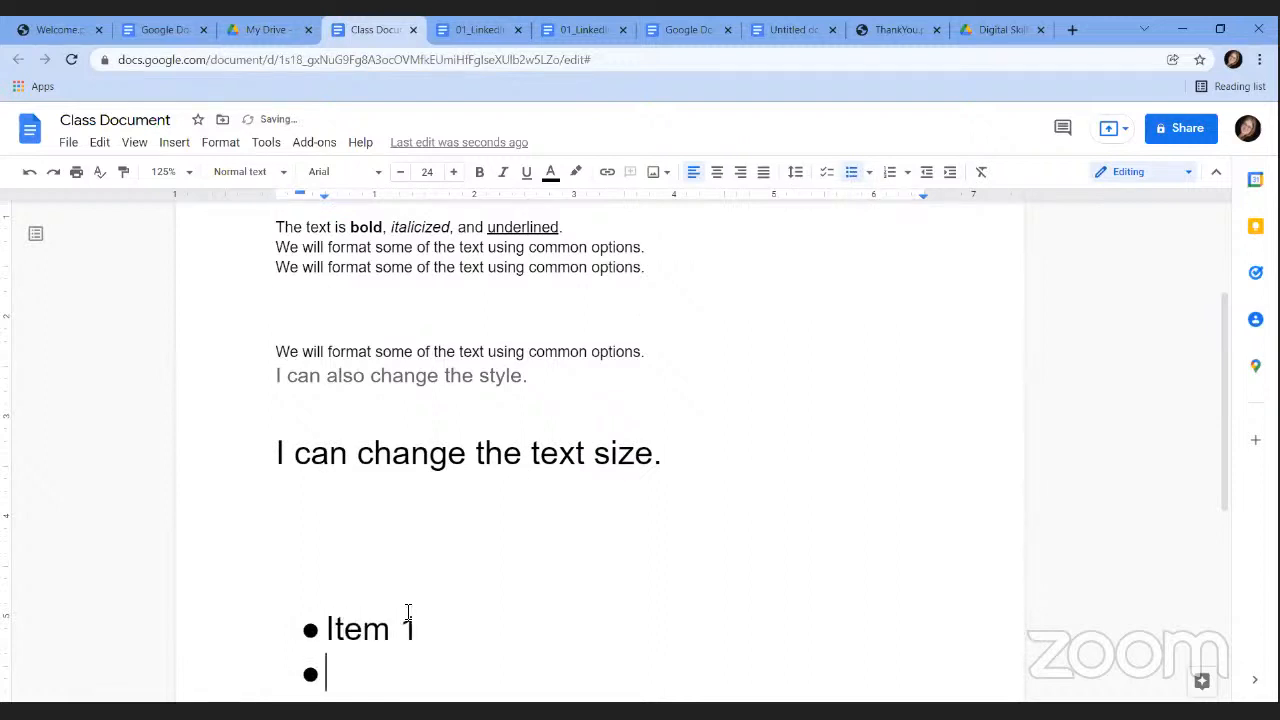
pyautogui.write('Item 2')
pyautogui.press('Return')
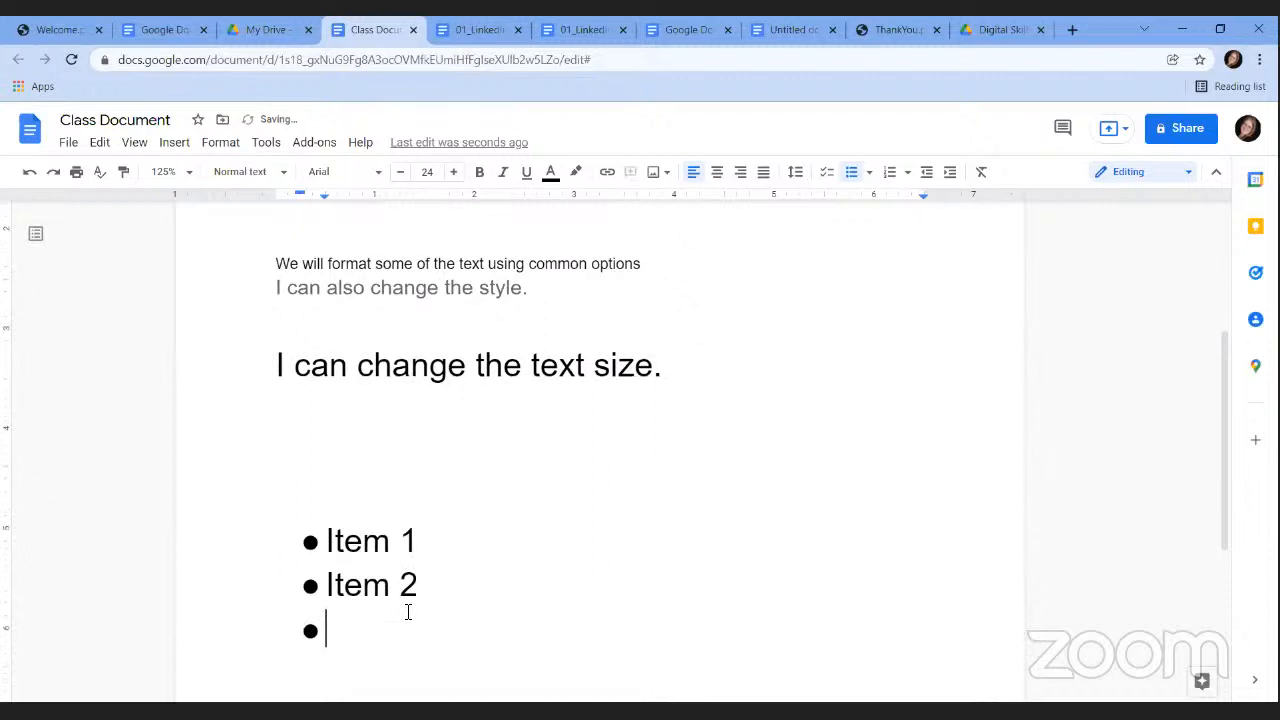
pyautogui.write('Item 3')
pyautogui.press('Return')
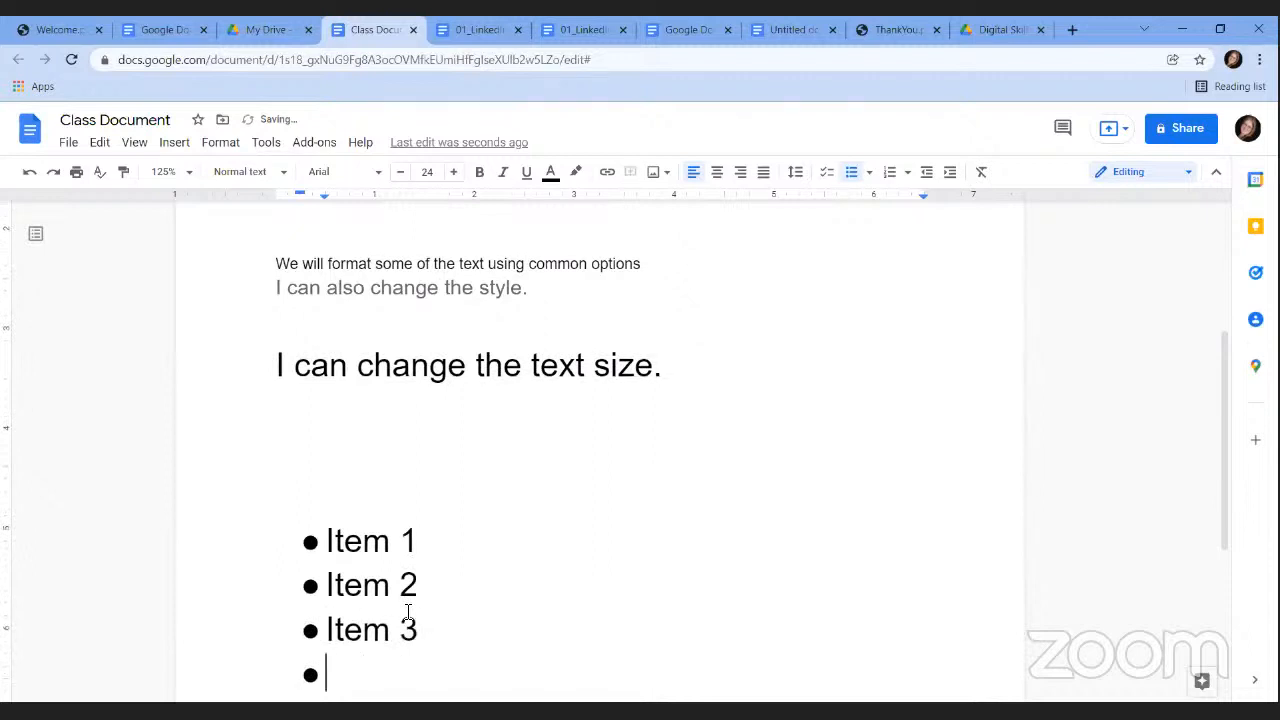
pyautogui.write('ITe')
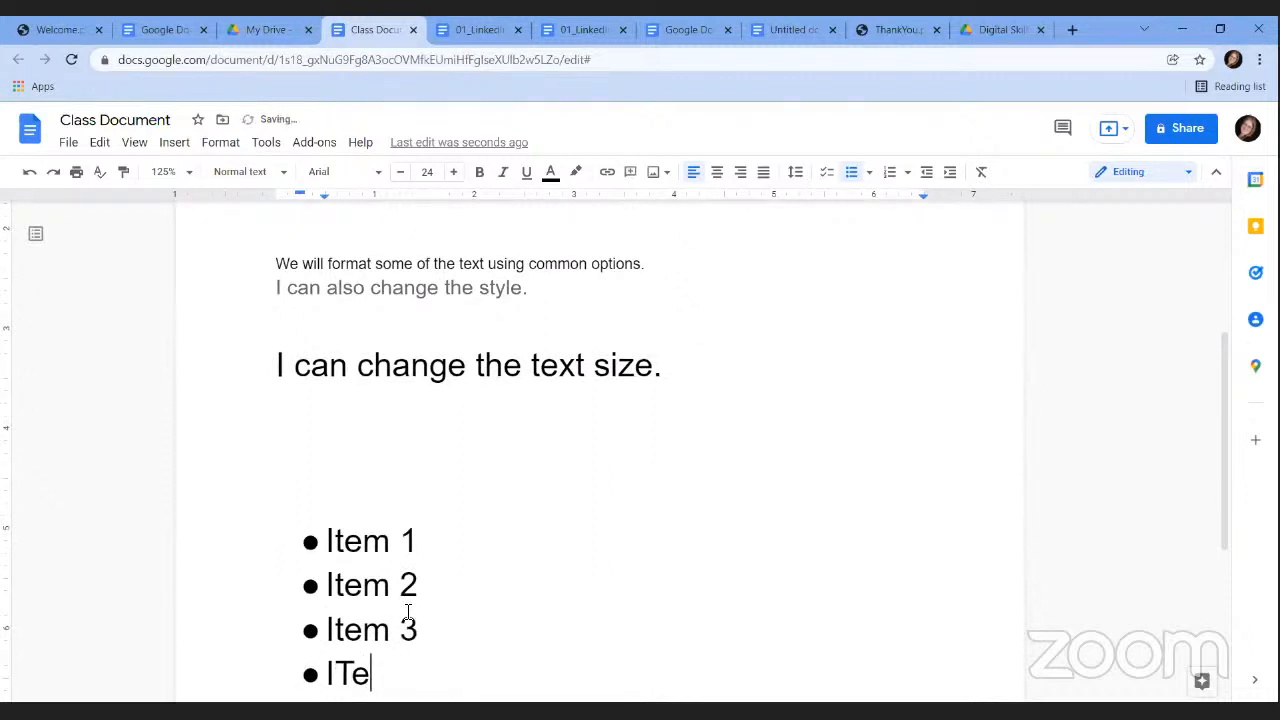
pyautogui.press('BackSpace')
pyautogui.press('BackSpace')
pyautogui.write('tem 4')
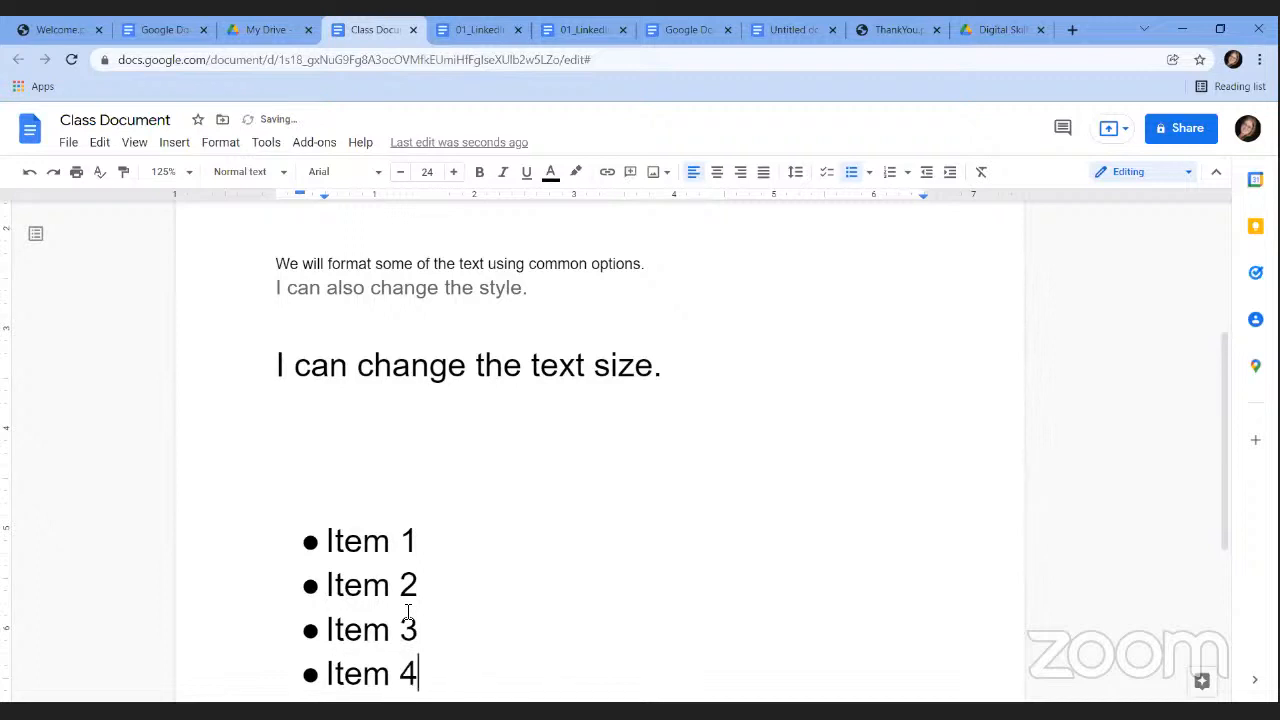
pyautogui.moveTo(1229, 371); pyautogui.dragTo(1203, 300)
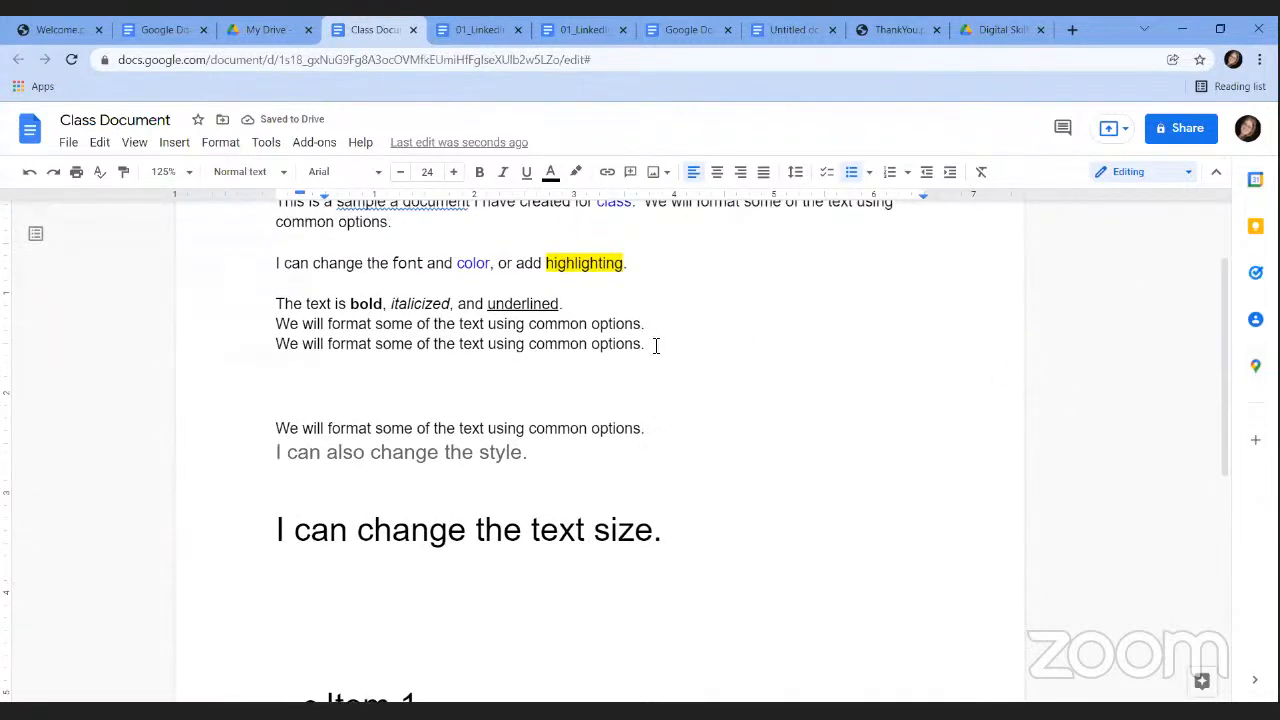
# Bullet the 'The text is bold…' line and the two 'We will format…' lines beneath it.
pyautogui.moveTo(655, 345); pyautogui.dragTo(268, 307)
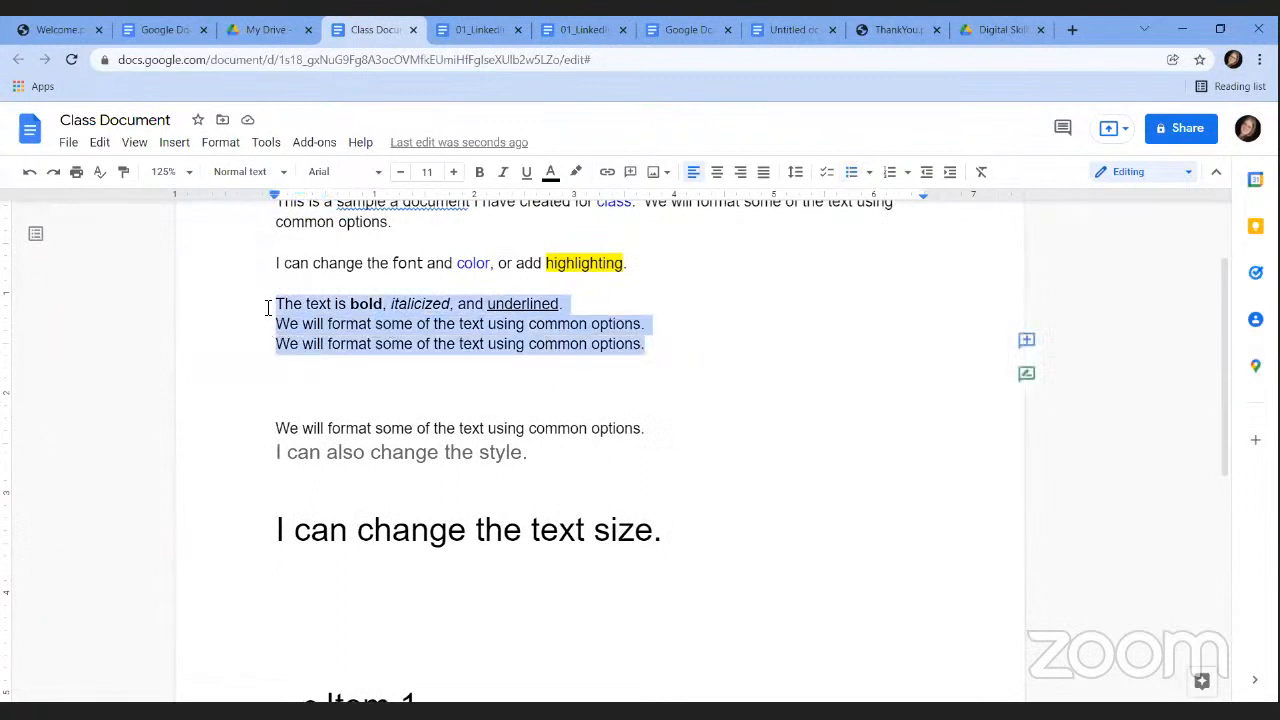
pyautogui.click(849, 177)
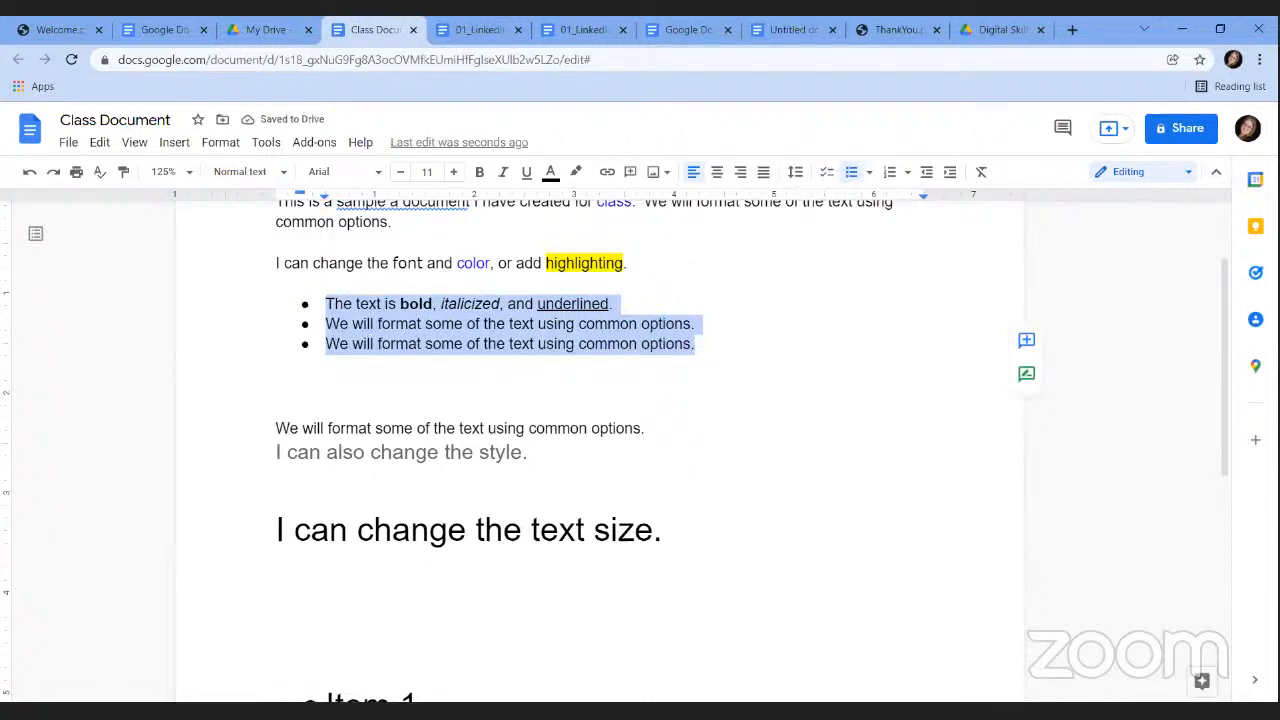
pyautogui.moveTo(1224, 284); pyautogui.dragTo(1238, 447)
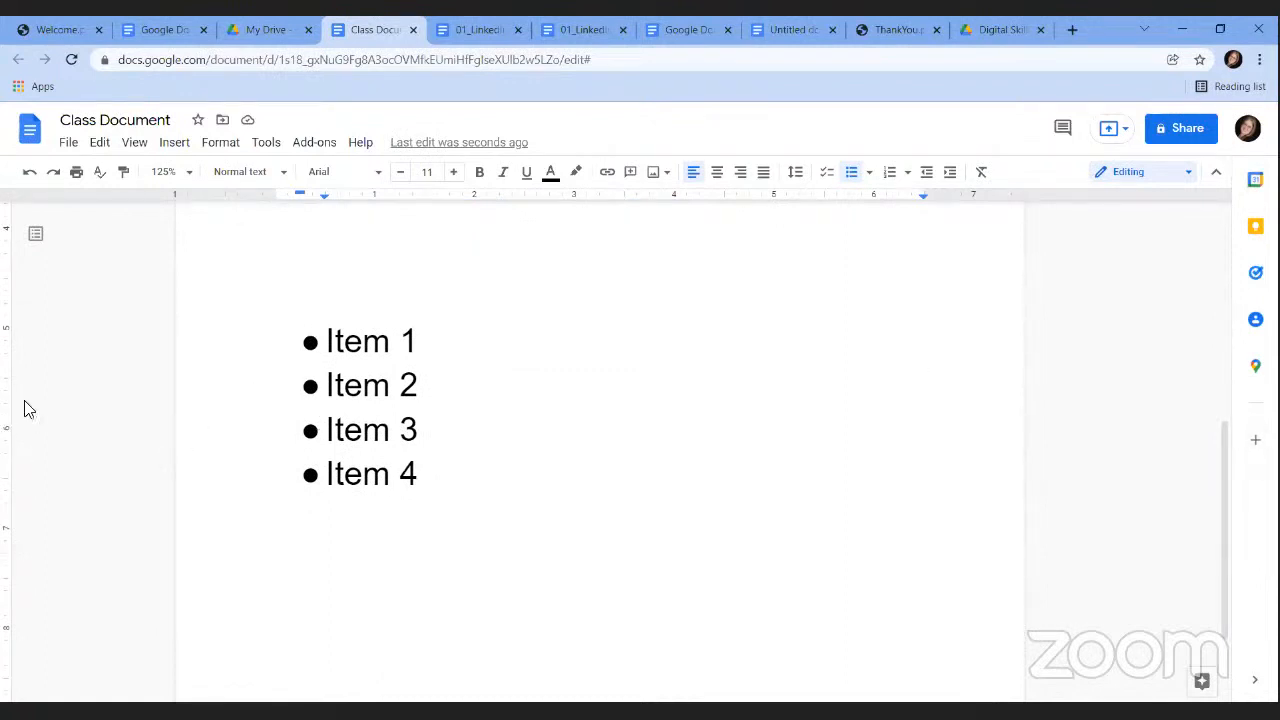
# Swap the Item 1–4 round bullets for heavy double-arrow symbols via More bullets.
pyautogui.rightClick(310, 345)
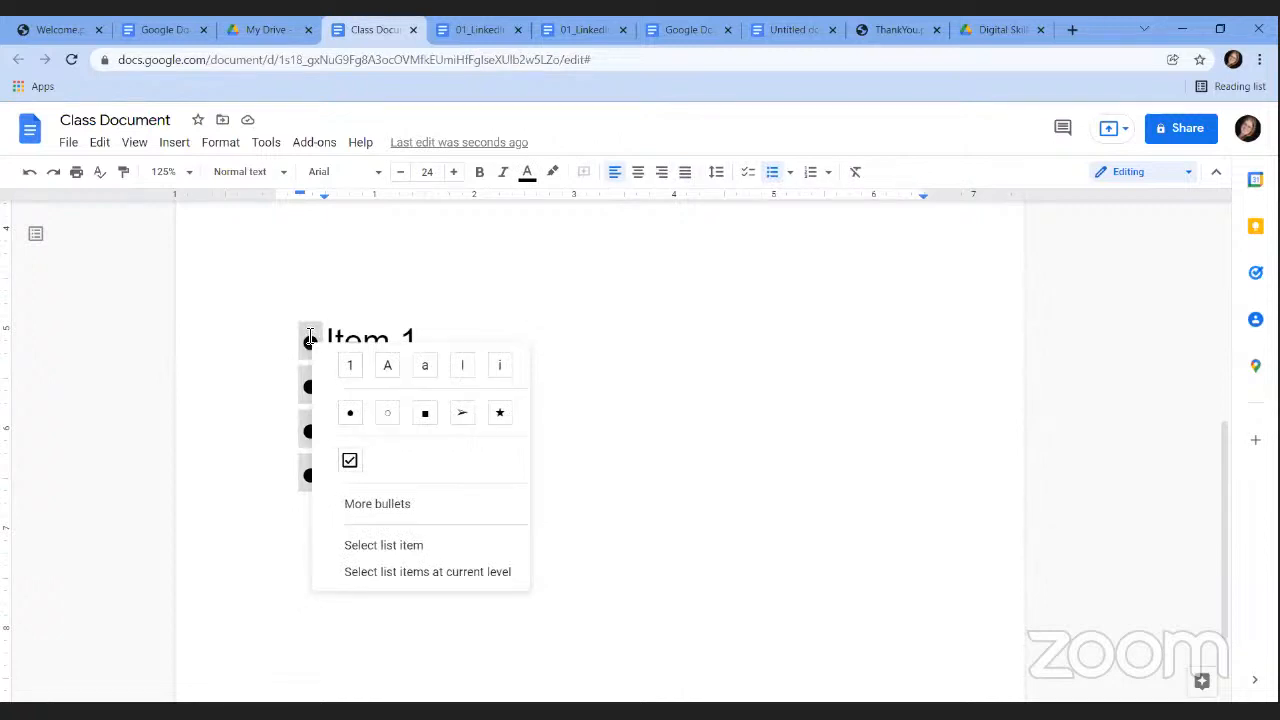
pyautogui.click(384, 504)
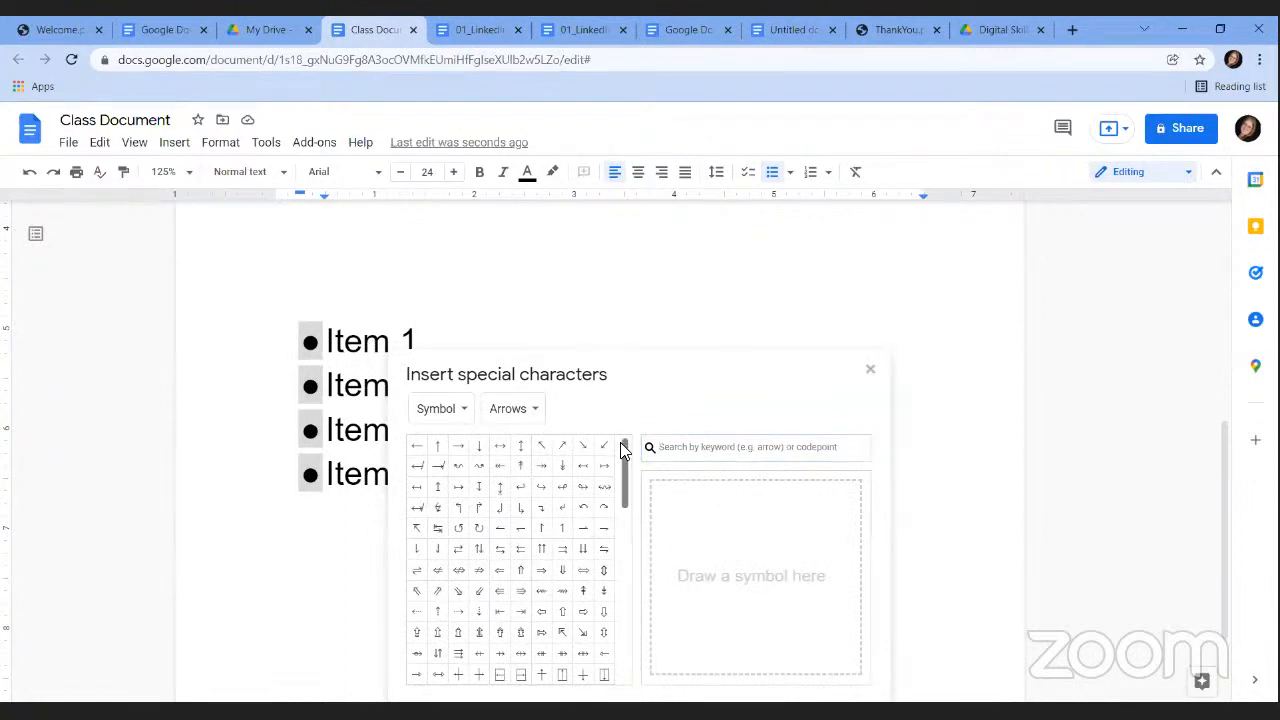
pyautogui.moveTo(622, 445); pyautogui.dragTo(637, 538)
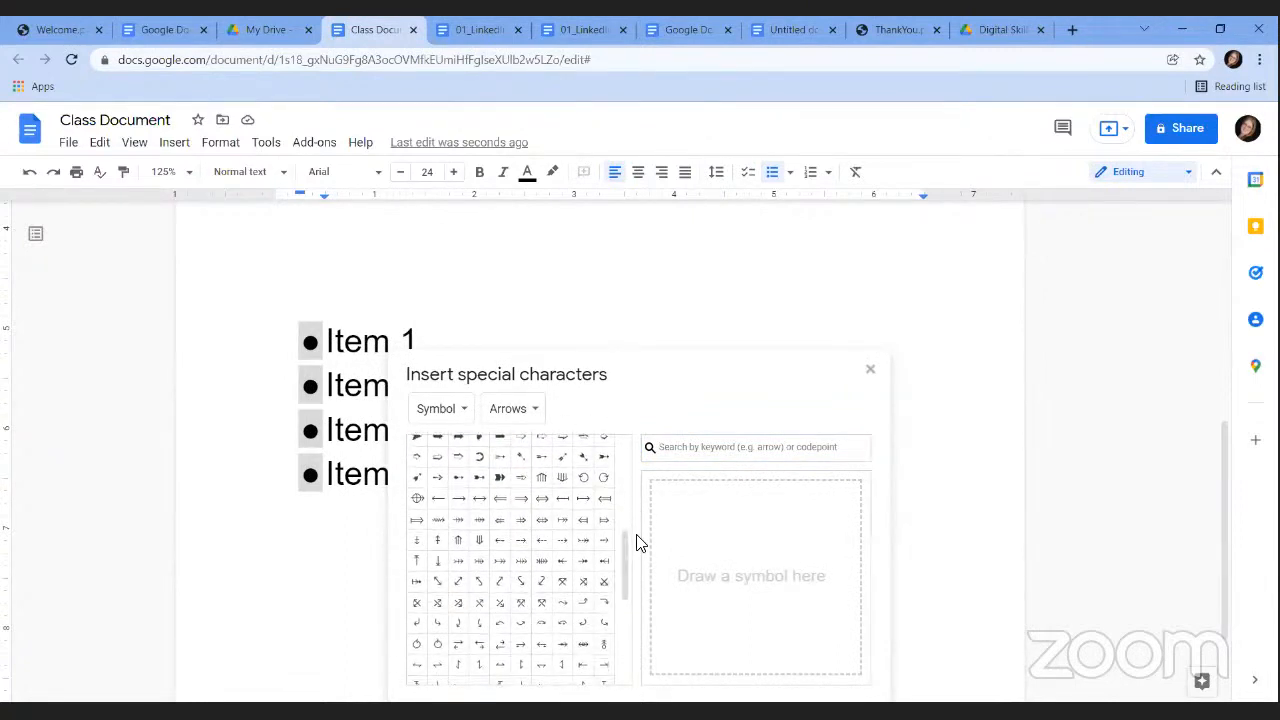
pyautogui.click(502, 482)
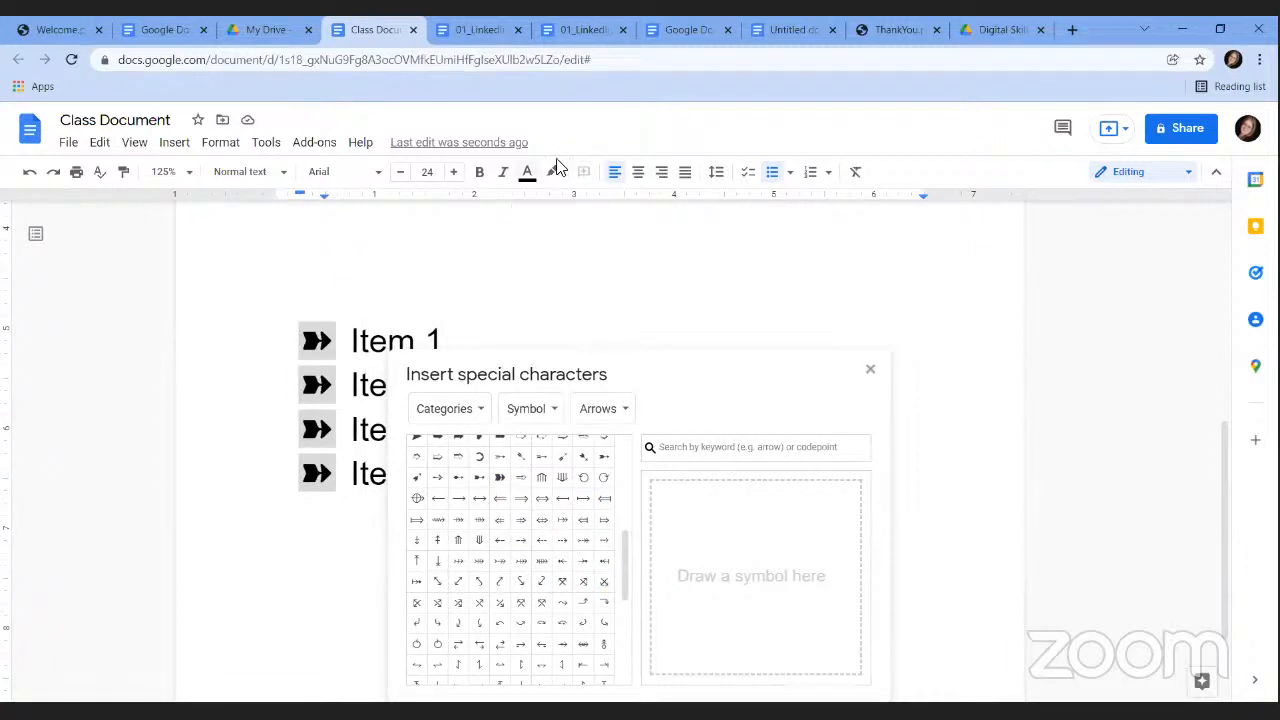
pyautogui.click(870, 370)
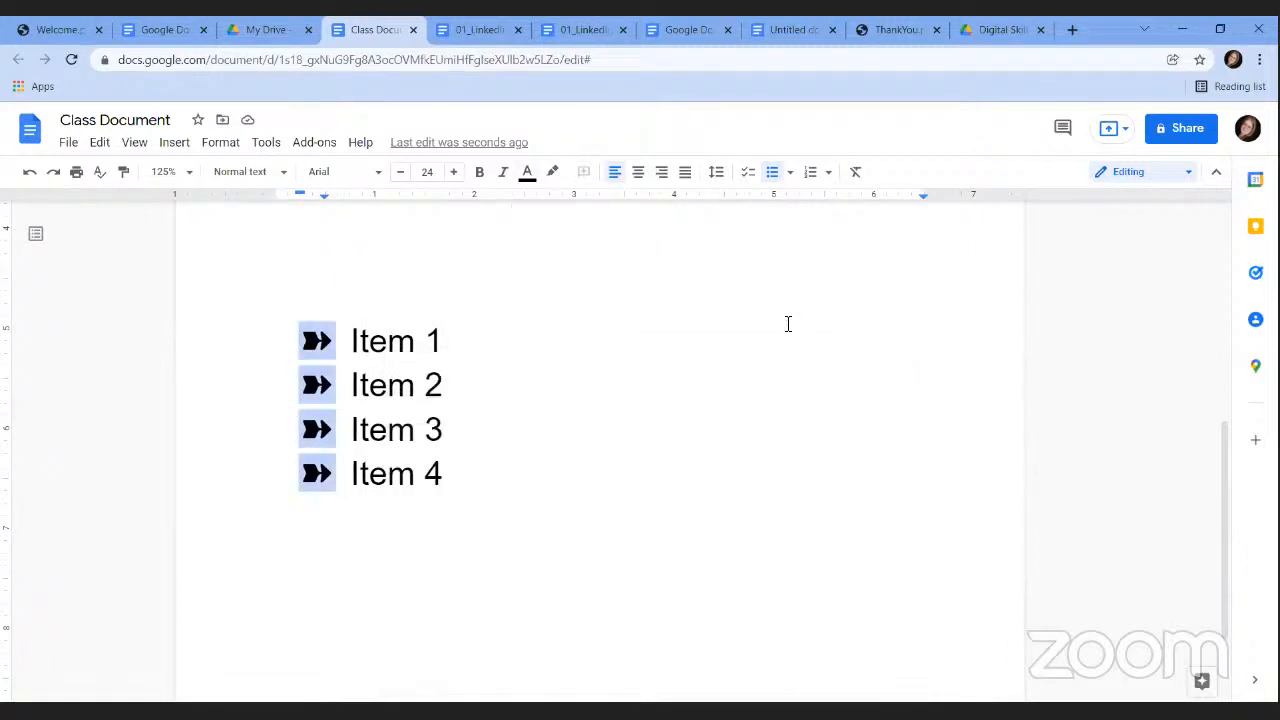
# Colour the Item 1–4 arrow bullets magenta and set their size to 30.
pyautogui.click(529, 180)
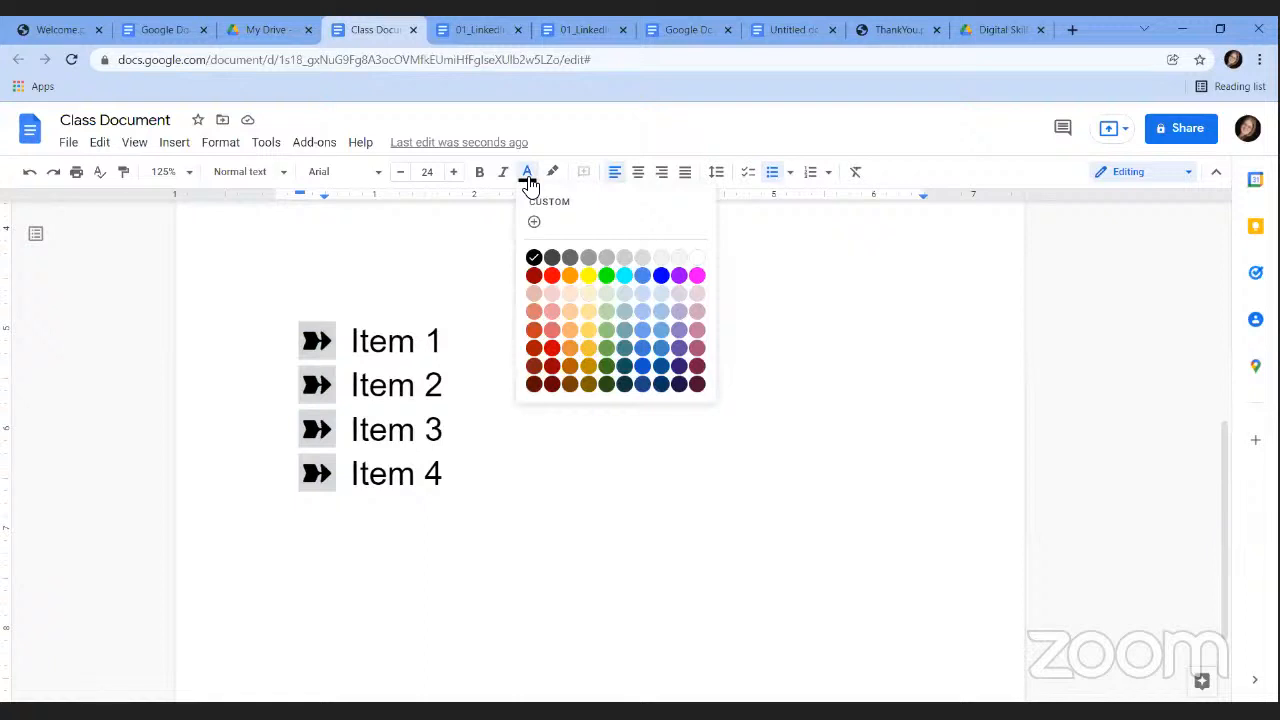
pyautogui.click(697, 276)
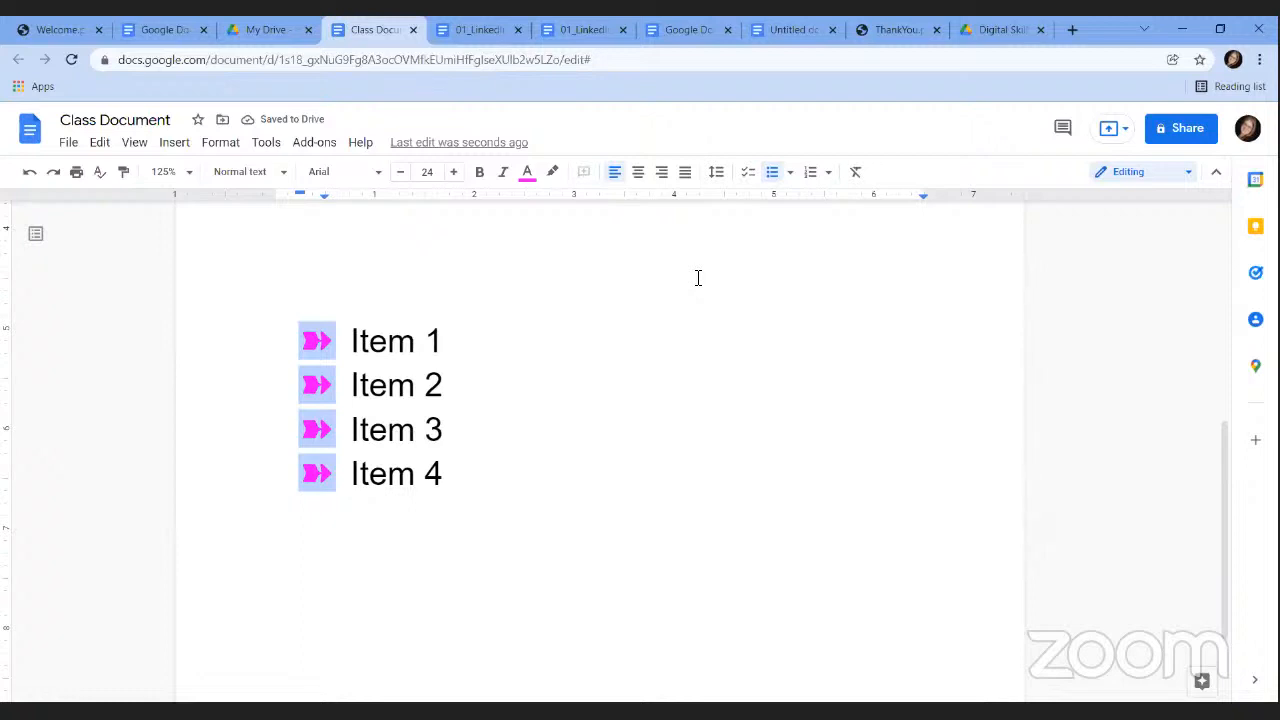
pyautogui.click(400, 172)
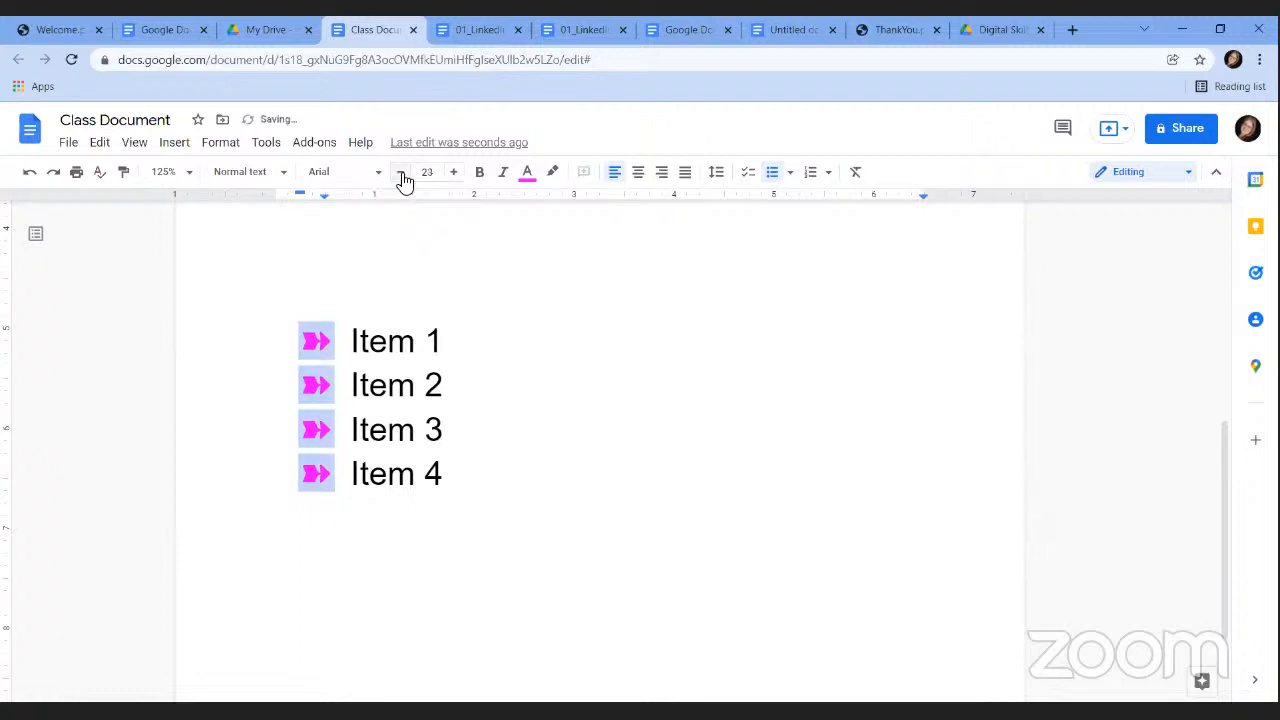
pyautogui.click(400, 172)
pyautogui.click(401, 174)
pyautogui.click(401, 174)
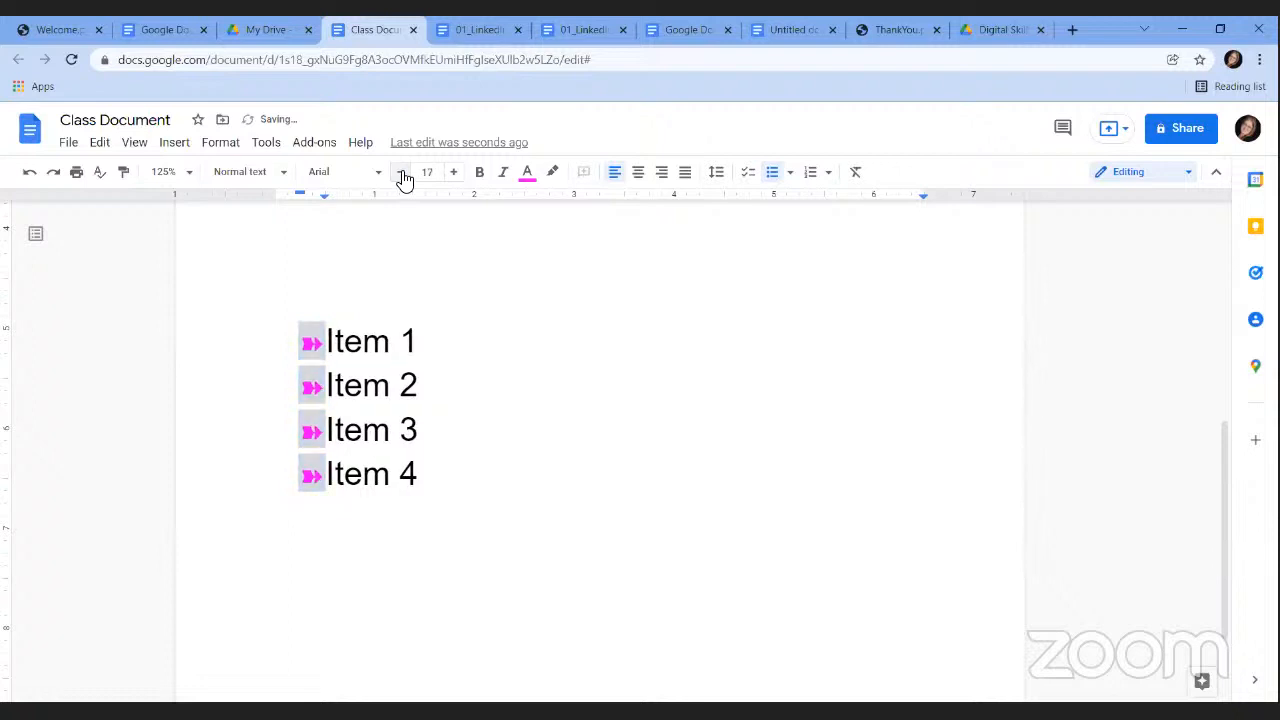
pyautogui.click(401, 174)
pyautogui.click(401, 174)
pyautogui.click(401, 174)
pyautogui.click(430, 172)
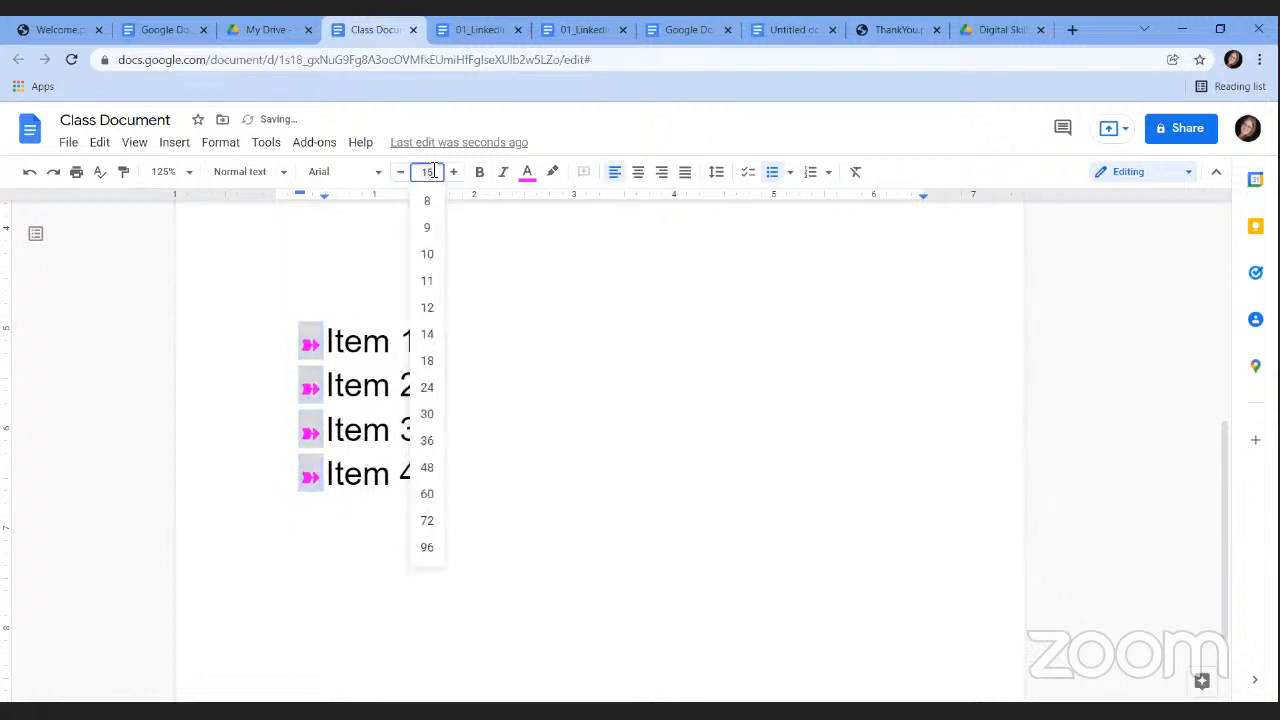
pyautogui.click(428, 412)
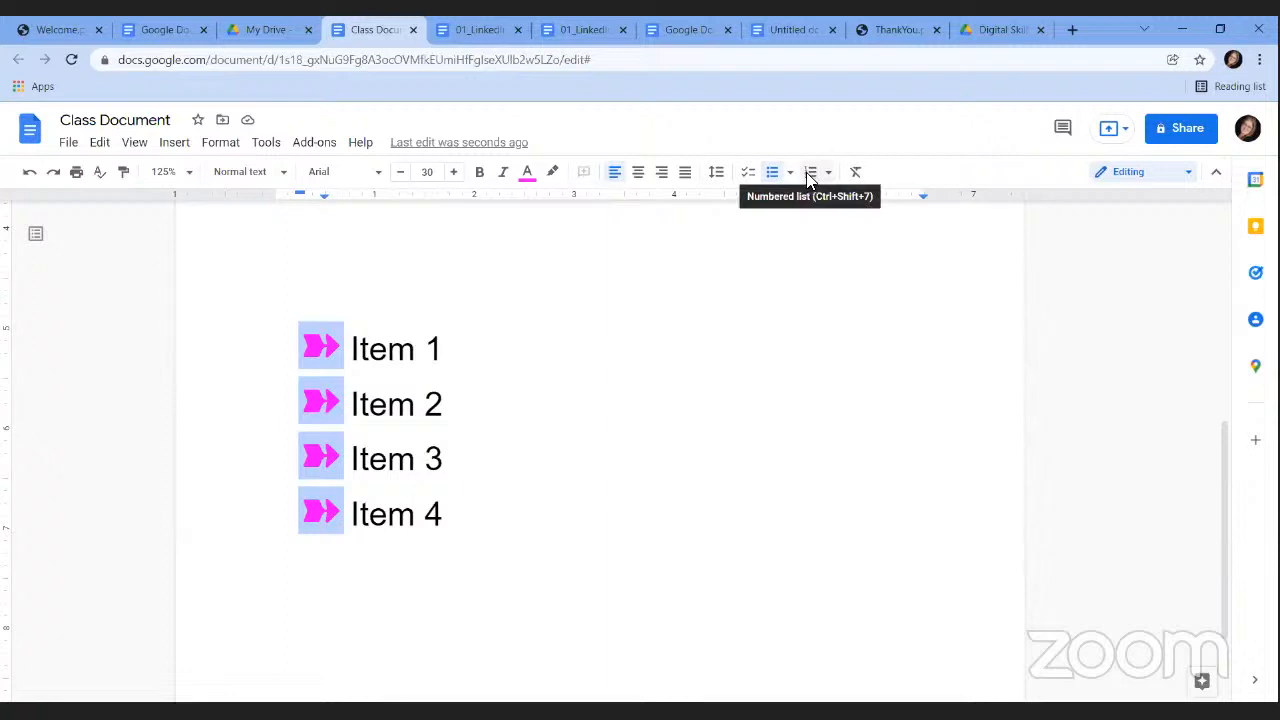
# Add plain lines Item 1, Item 2, Item 3 below the arrow list and number them 1–3.
pyautogui.doubleClick(497, 517)
pyautogui.press('Return')
pyautogui.press('Return')
pyautogui.press('Return')
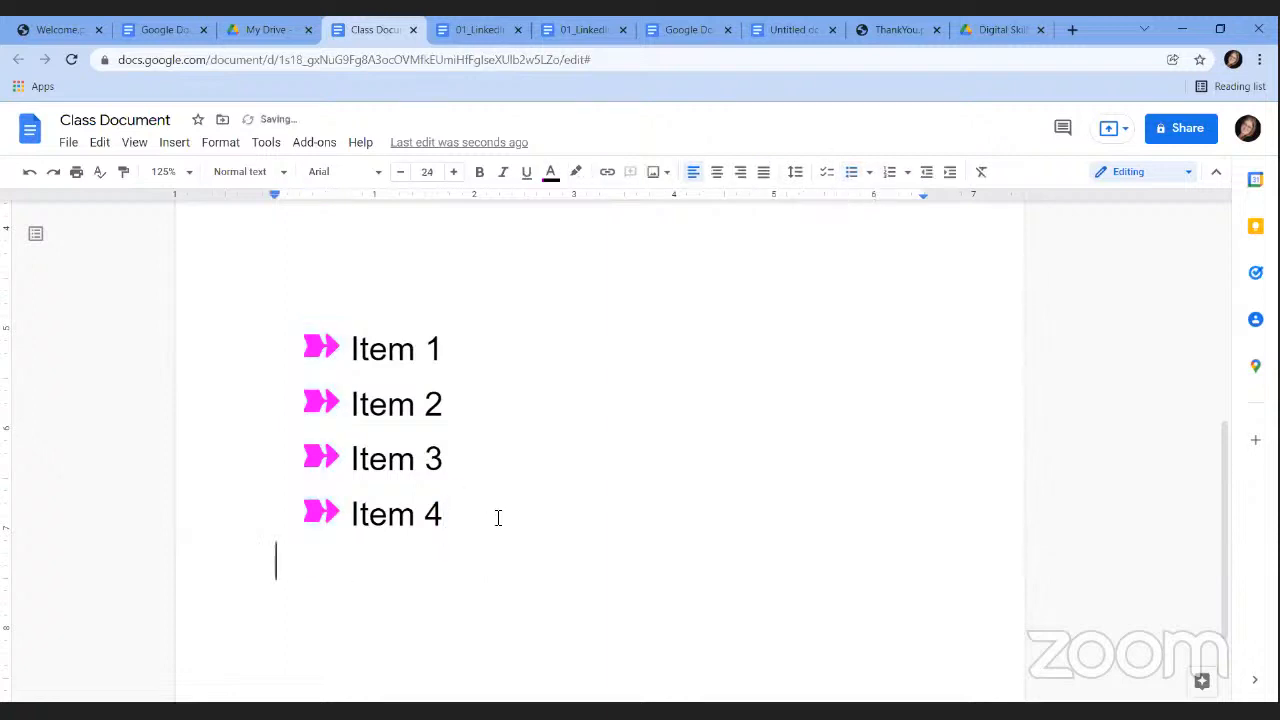
pyautogui.write('Item 1')
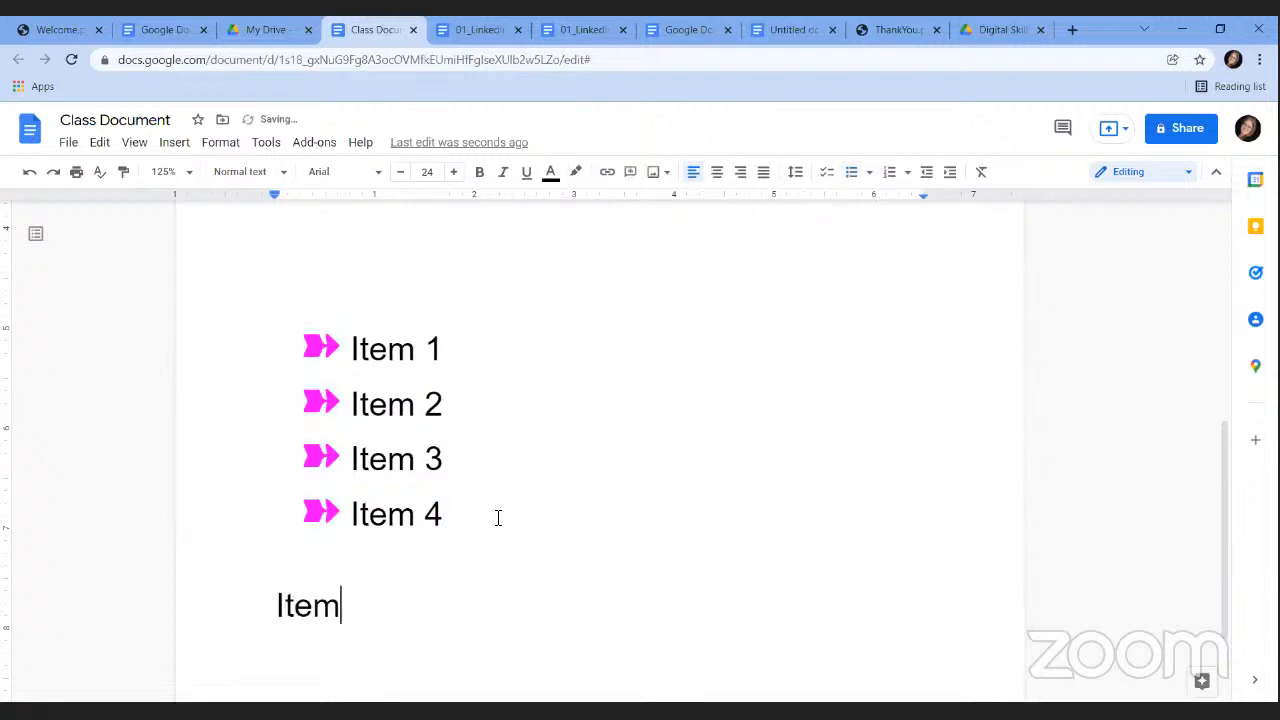
pyautogui.press('Return')
pyautogui.write('ITem 2')
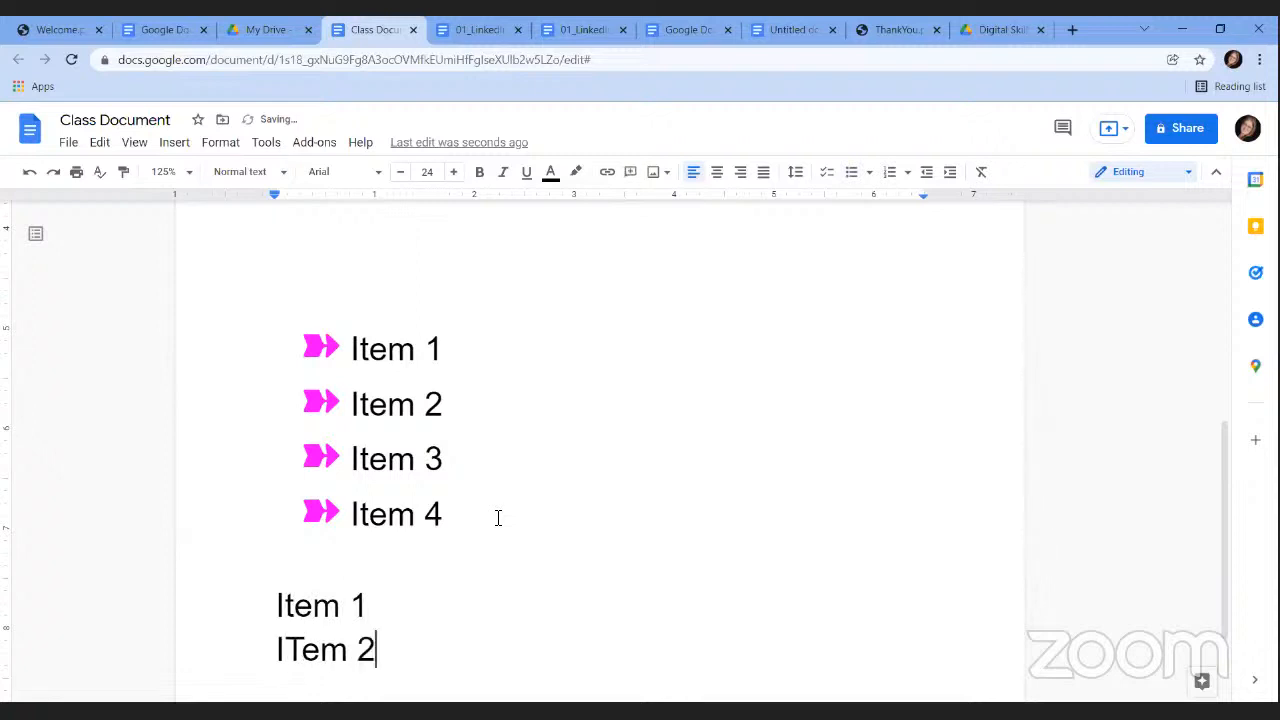
pyautogui.press('BackSpace')
pyautogui.press('BackSpace')
pyautogui.press('BackSpace')
pyautogui.press('BackSpace')
pyautogui.press('BackSpace')
pyautogui.write('tem 2')
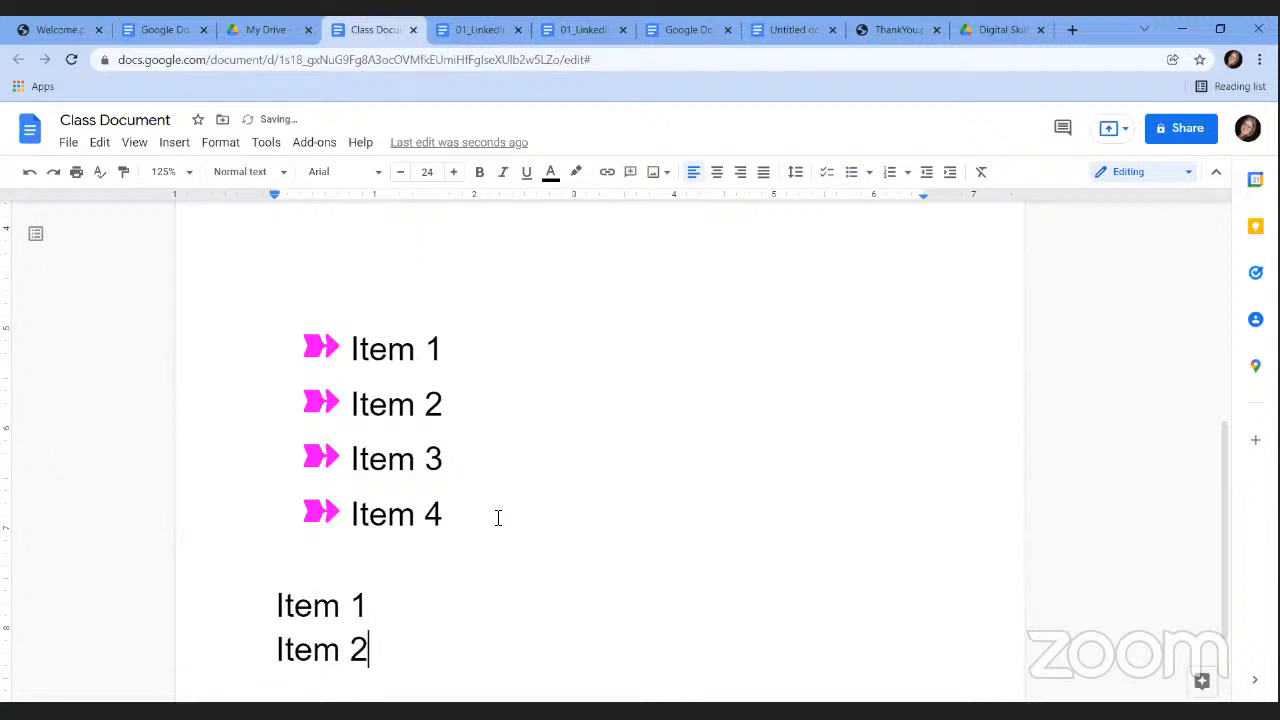
pyautogui.press('Return')
pyautogui.write('Item 3')
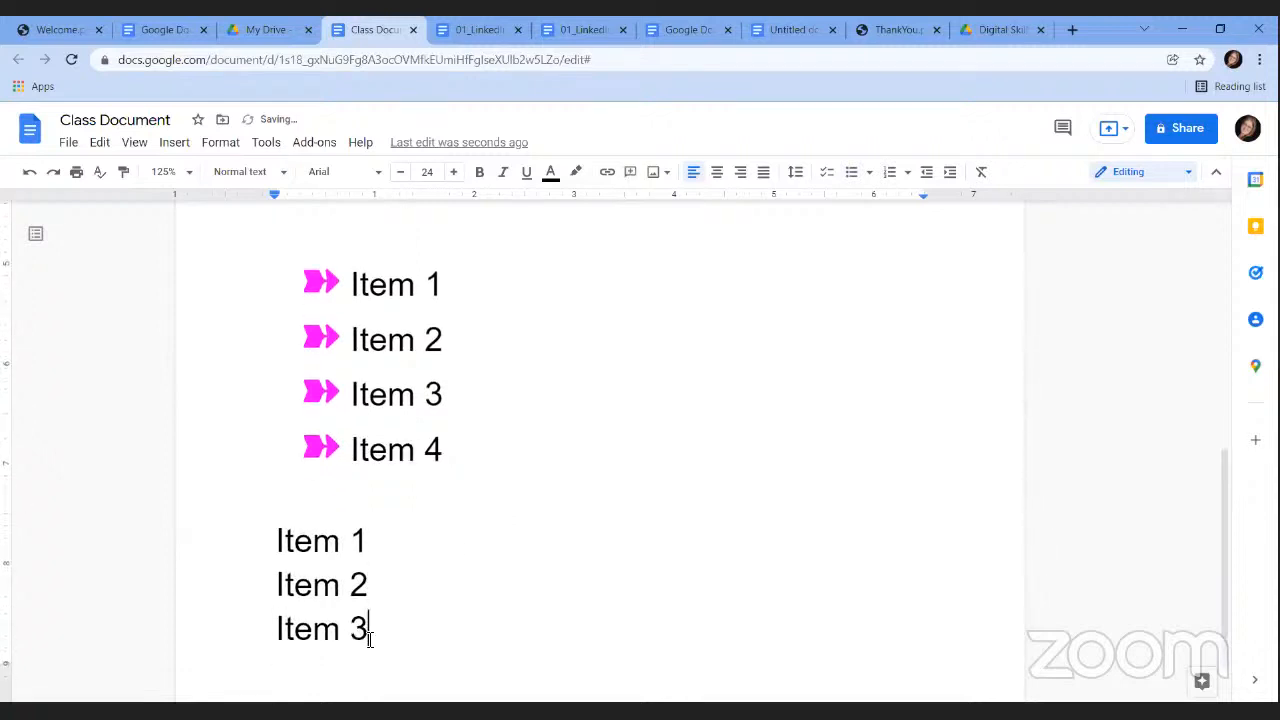
pyautogui.moveTo(369, 628); pyautogui.dragTo(266, 560)
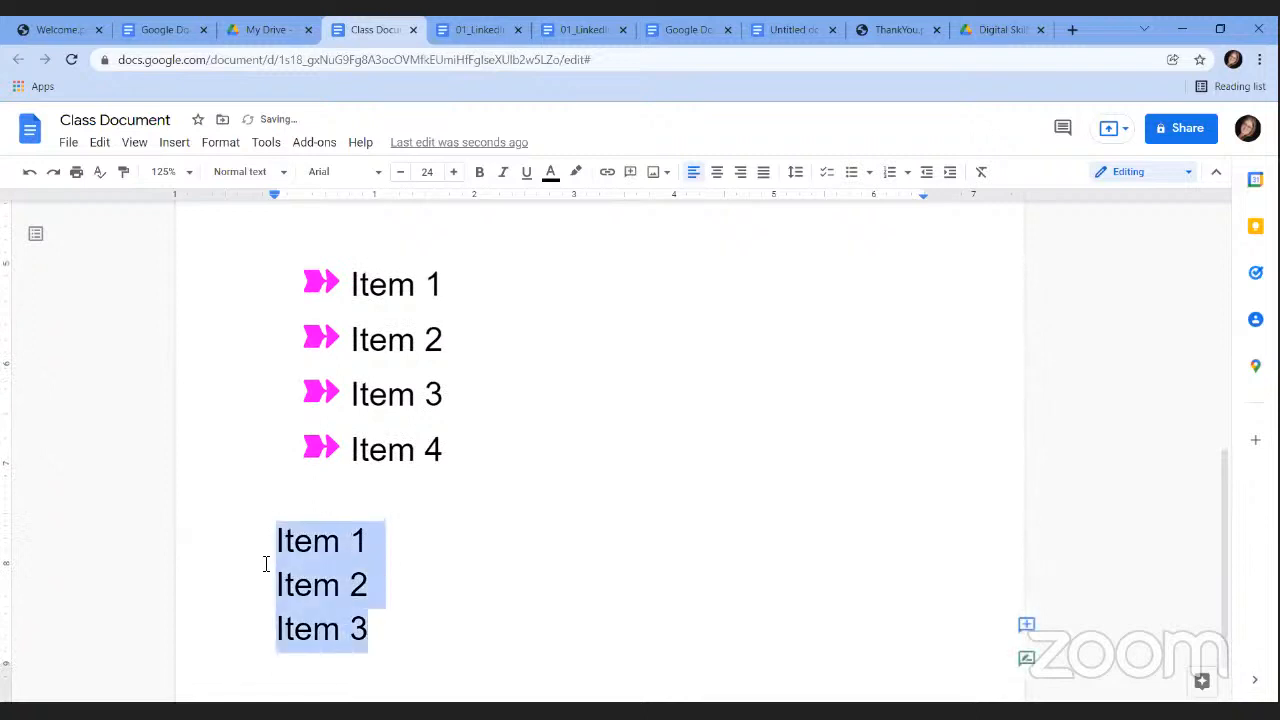
pyautogui.click(891, 173)
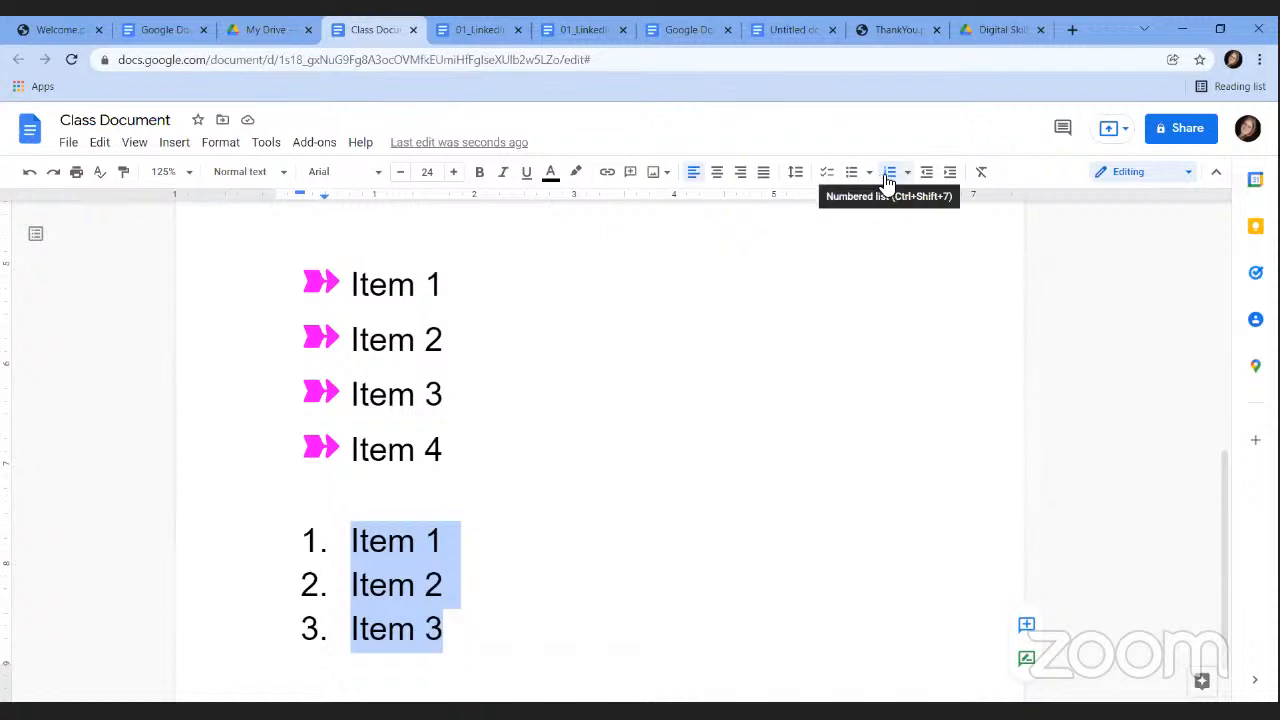
pyautogui.click(908, 174)
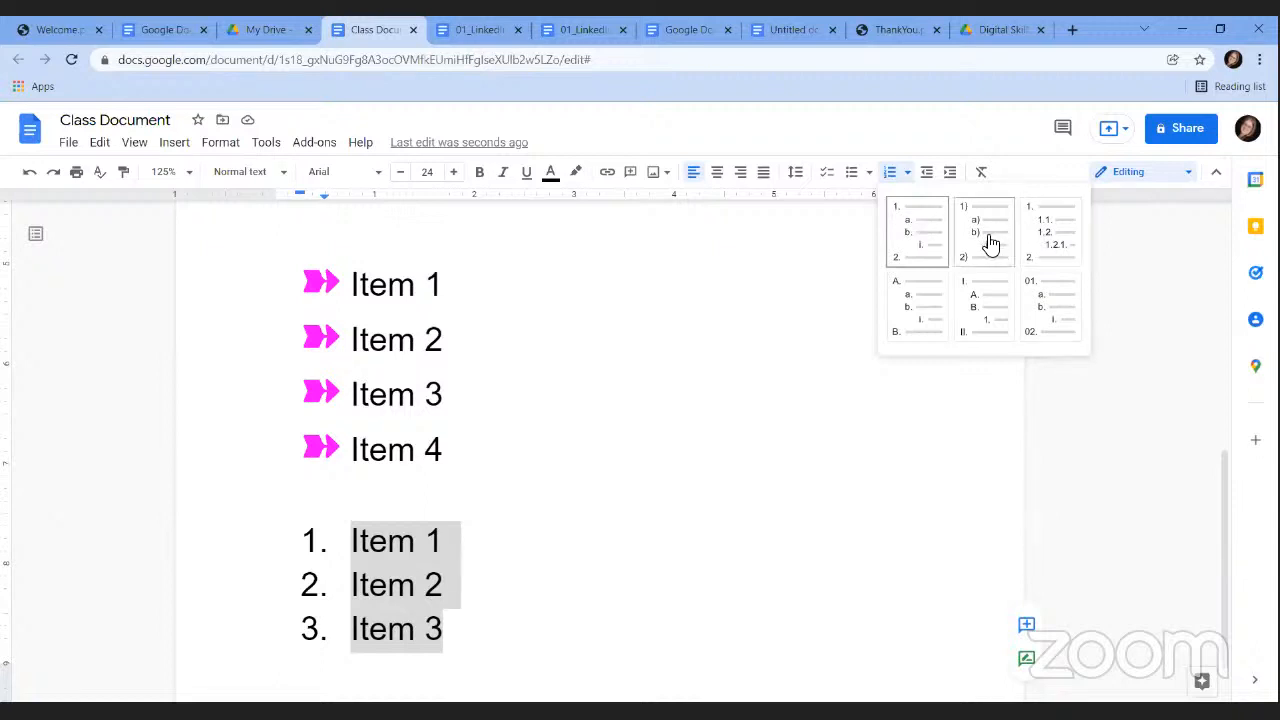
pyautogui.click(870, 178)
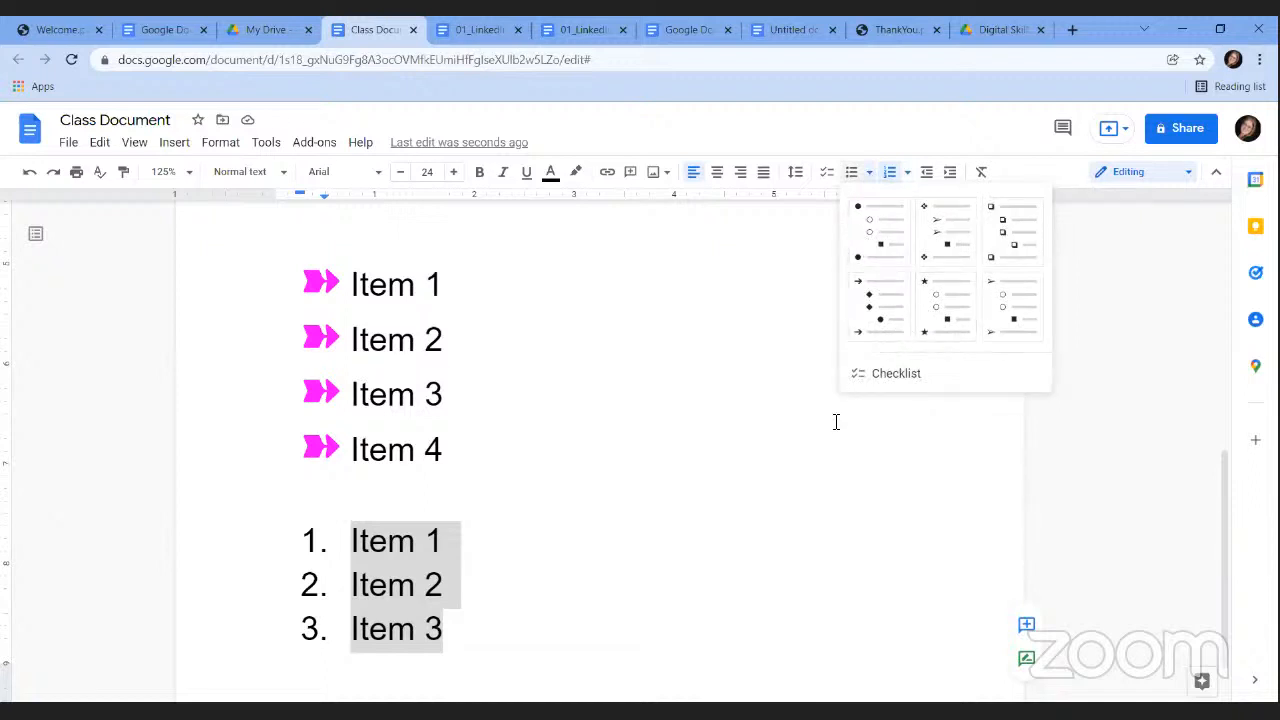
pyautogui.click(770, 575)
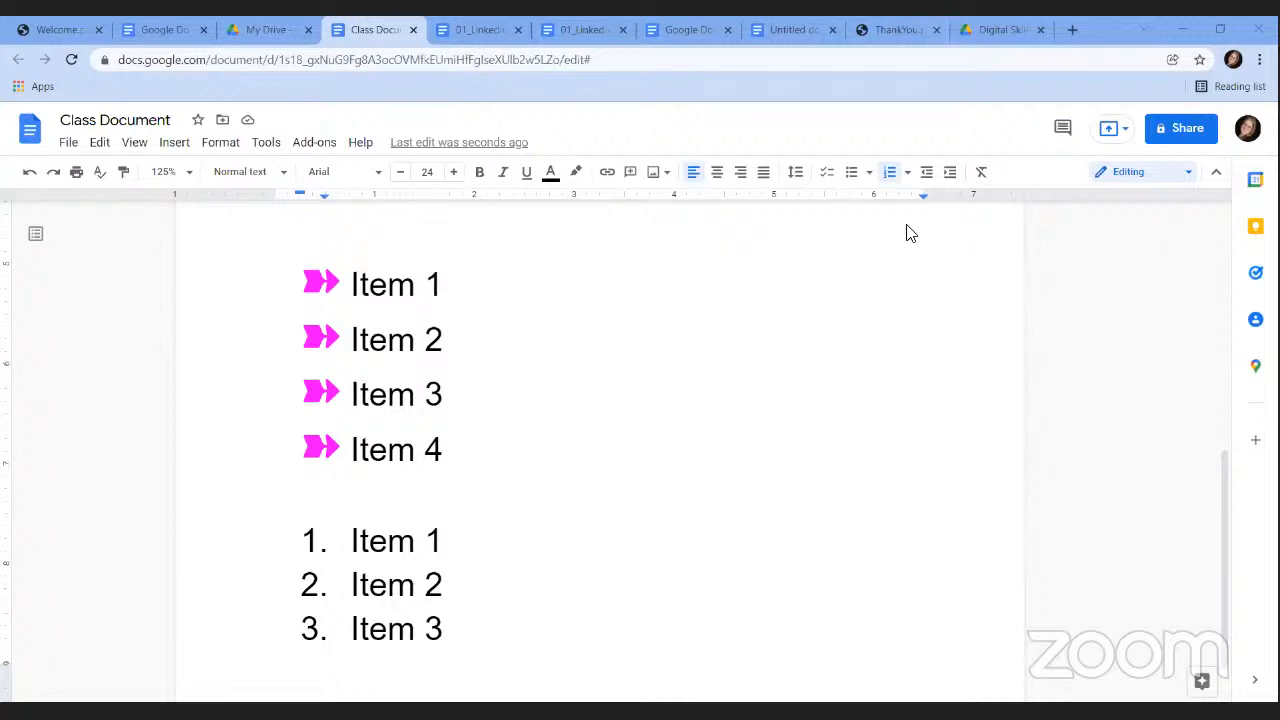
# Remove the bullets from the three lines starting at 'The text is bold'.
pyautogui.moveTo(1218, 530); pyautogui.dragTo(1180, 270)
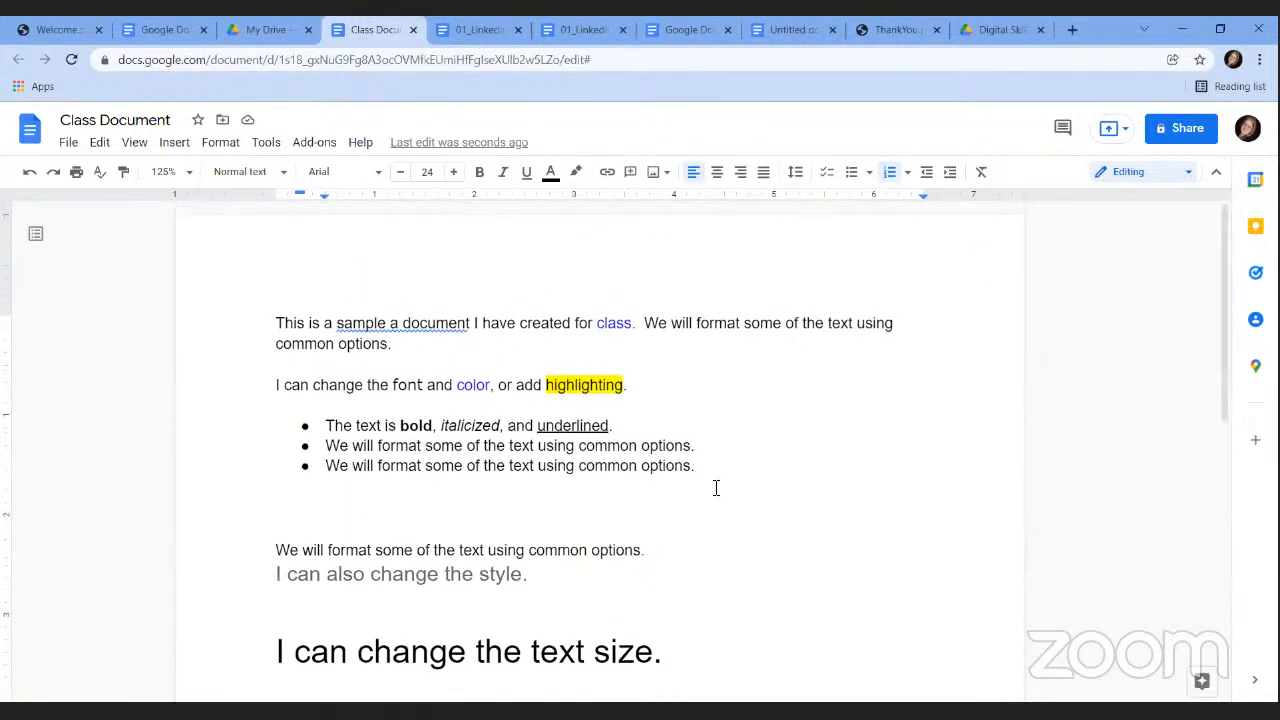
pyautogui.moveTo(710, 470); pyautogui.dragTo(297, 432)
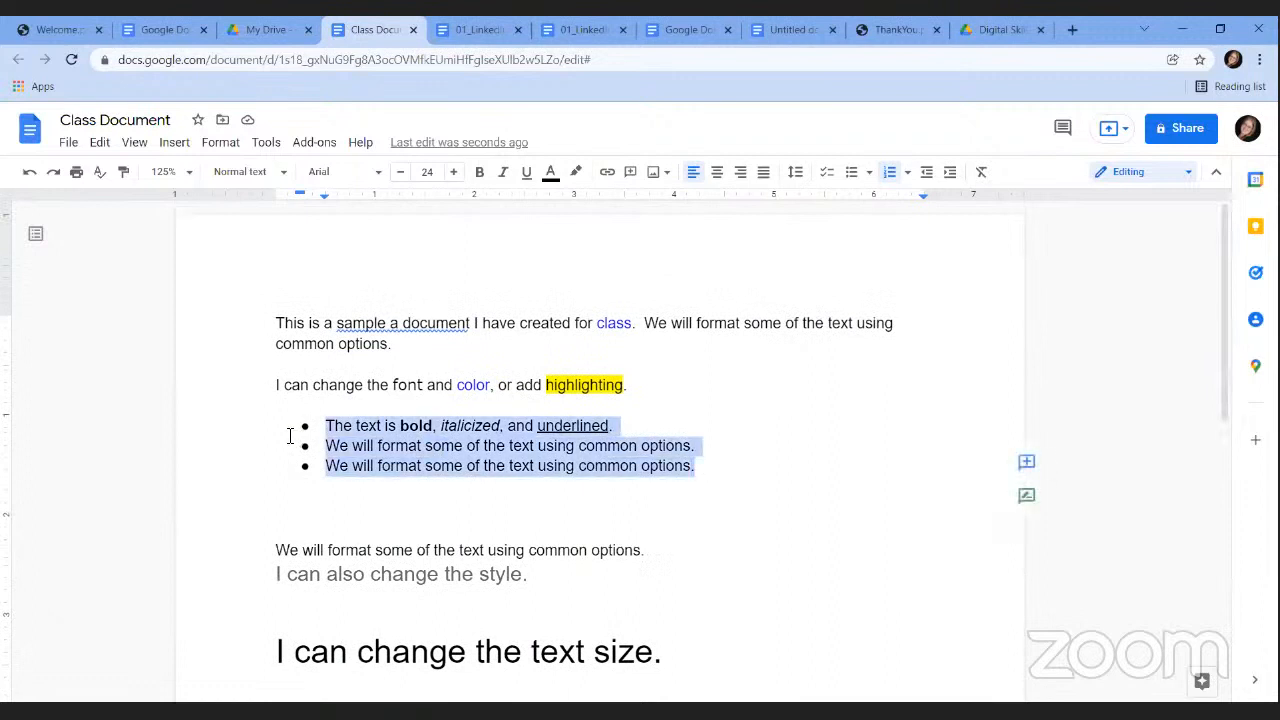
pyautogui.click(853, 173)
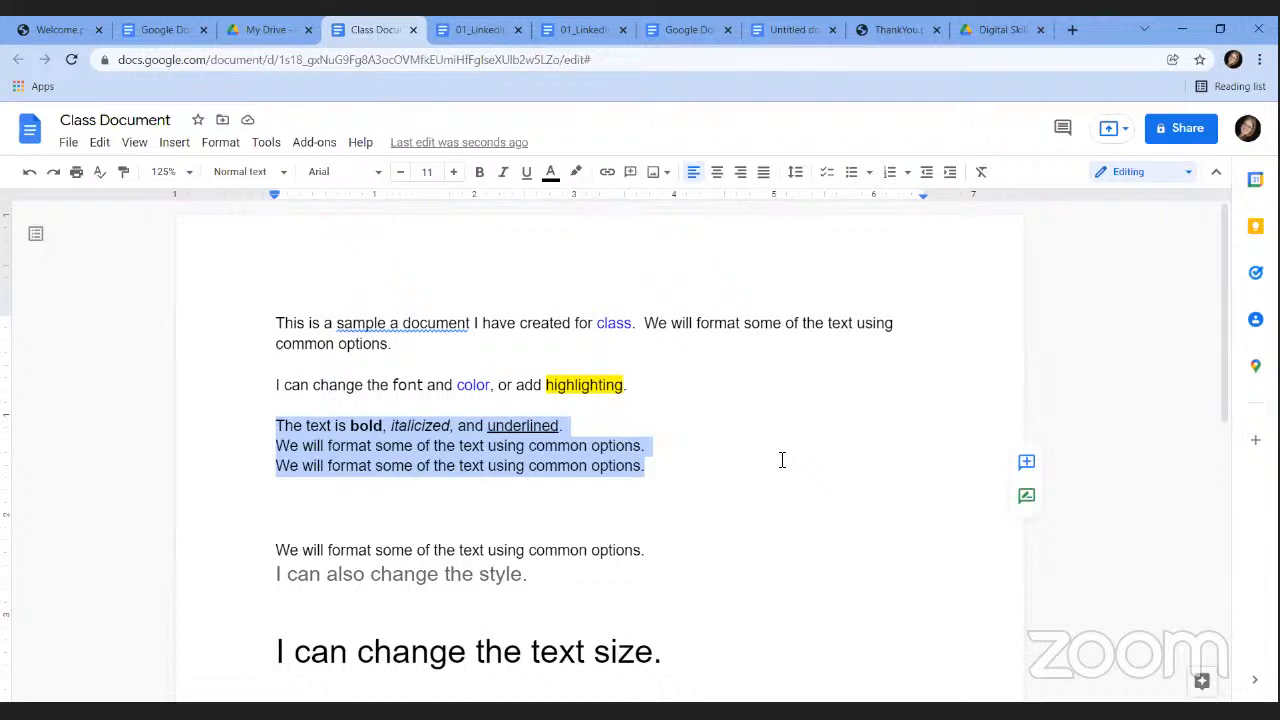
pyautogui.click(676, 464)
# Tidy the spacing after the first paragraph and select text through the second 'We will format' line.
pyautogui.click(268, 376)
pyautogui.press('Return')
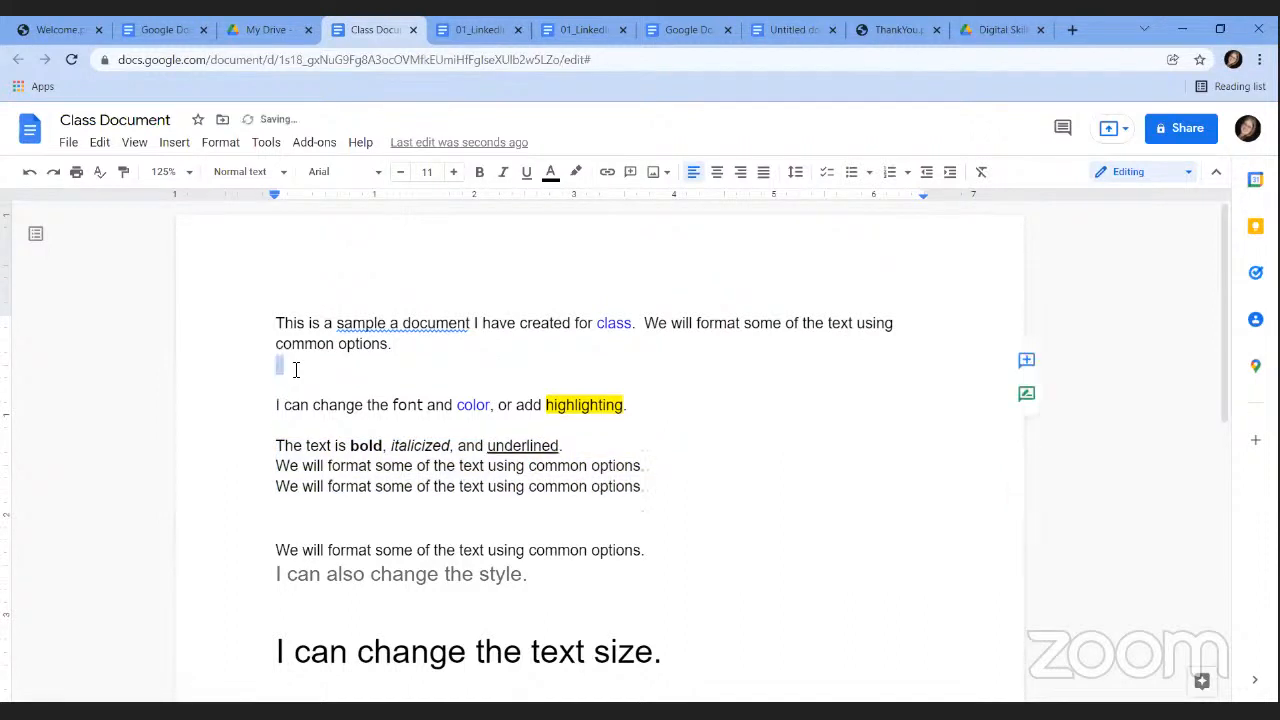
pyautogui.press('BackSpace')
pyautogui.moveTo(276, 320); pyautogui.dragTo(672, 468)
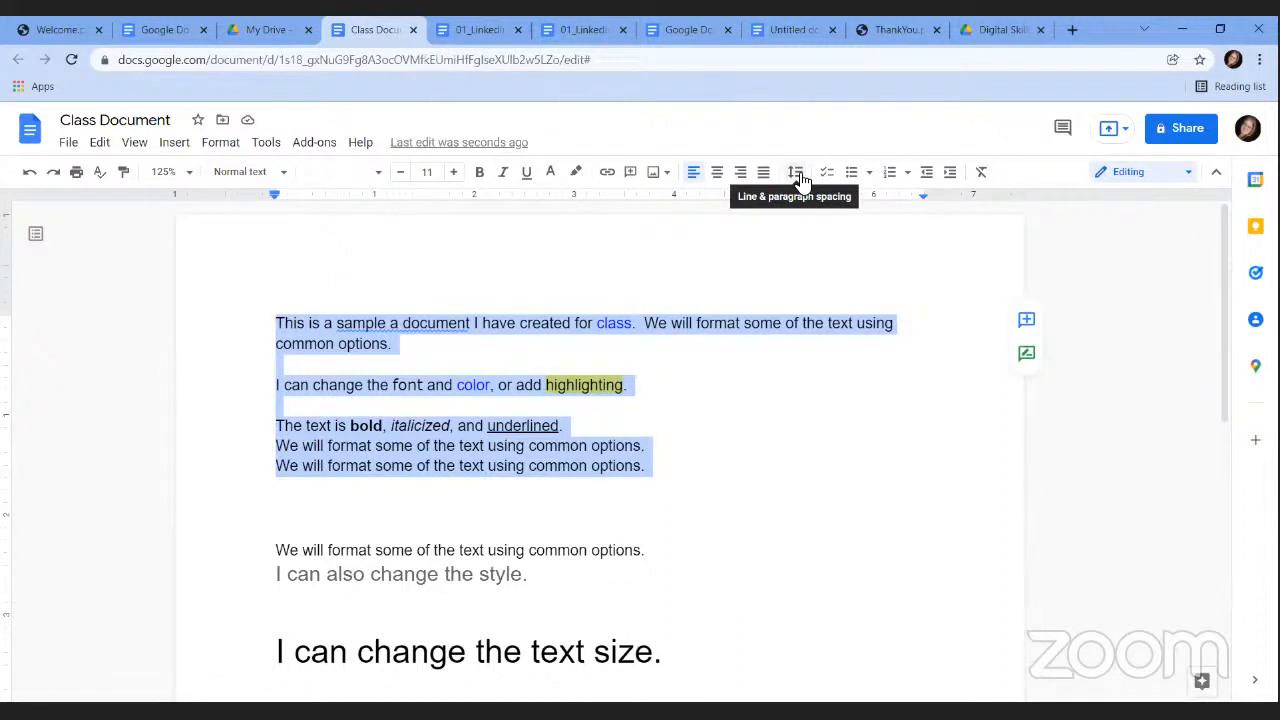
# Double-space the paragraphs from 'This is a sample a document' to the second 'We will format…' line.
pyautogui.click(222, 145)
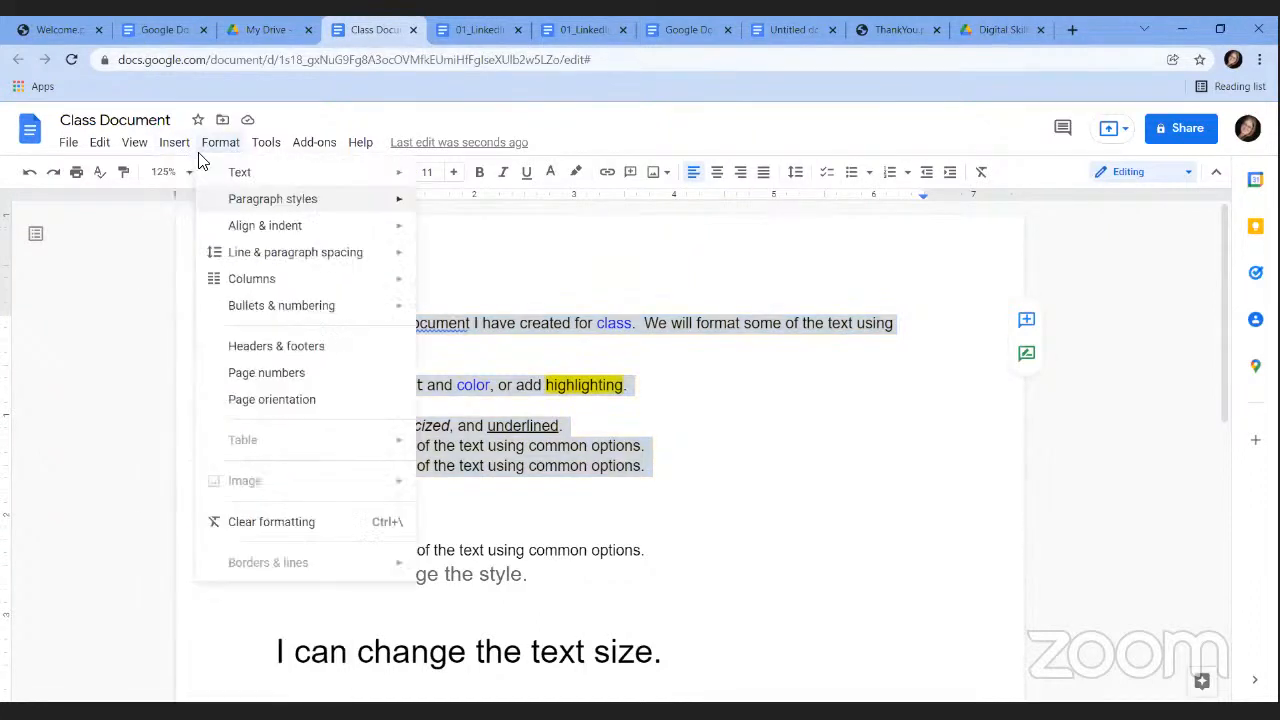
pyautogui.moveTo(295, 262)
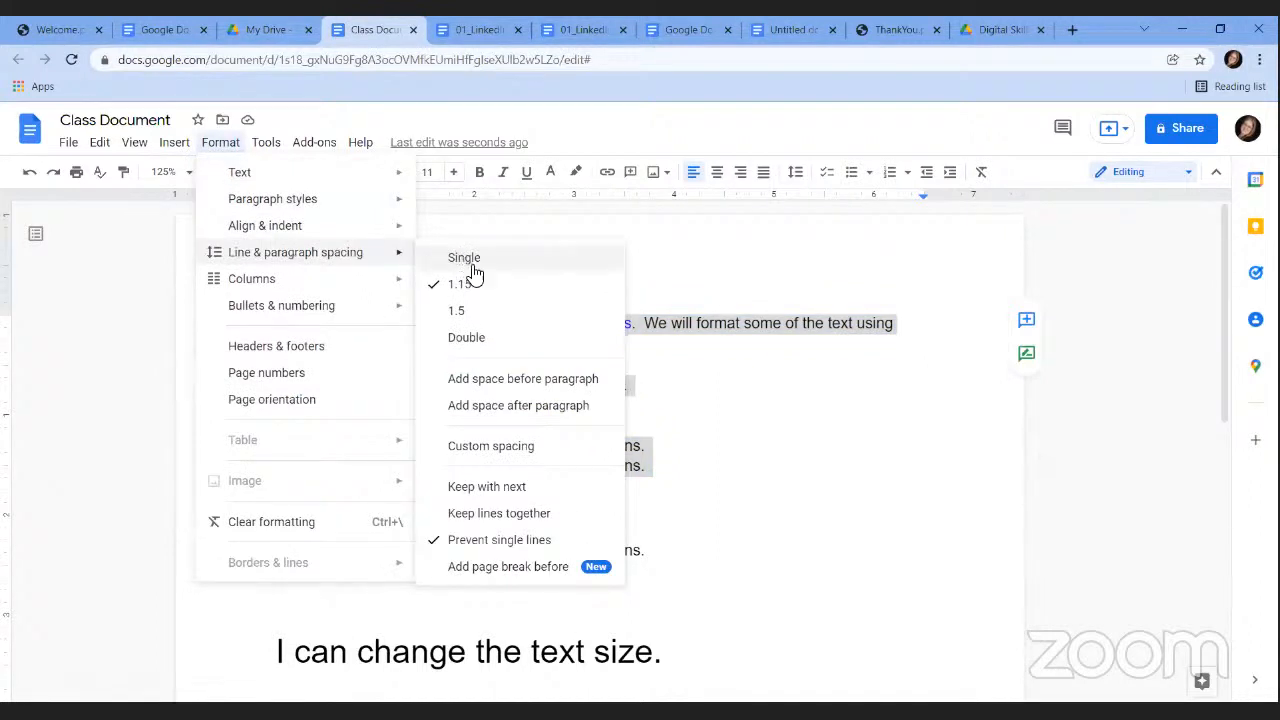
pyautogui.click(482, 341)
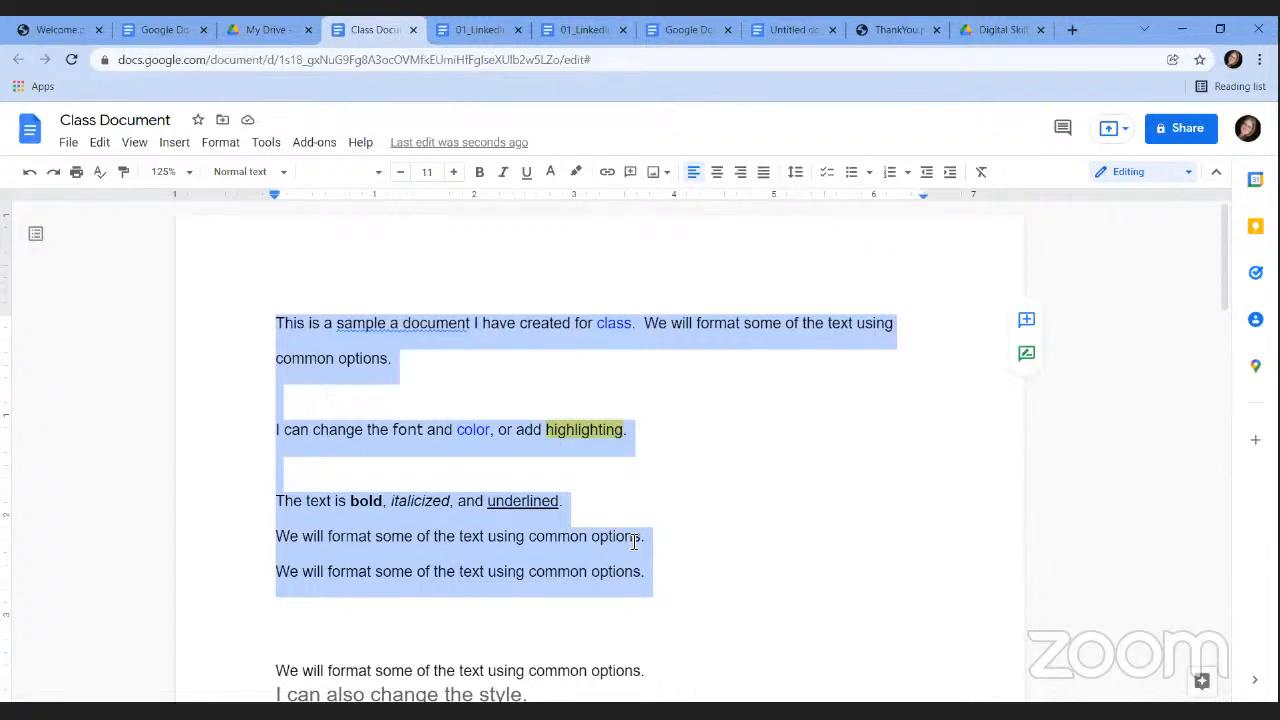
pyautogui.click(220, 142)
# Centre-align the opening paragraphs through the second 'We will format…' line.
pyautogui.moveTo(285, 238)
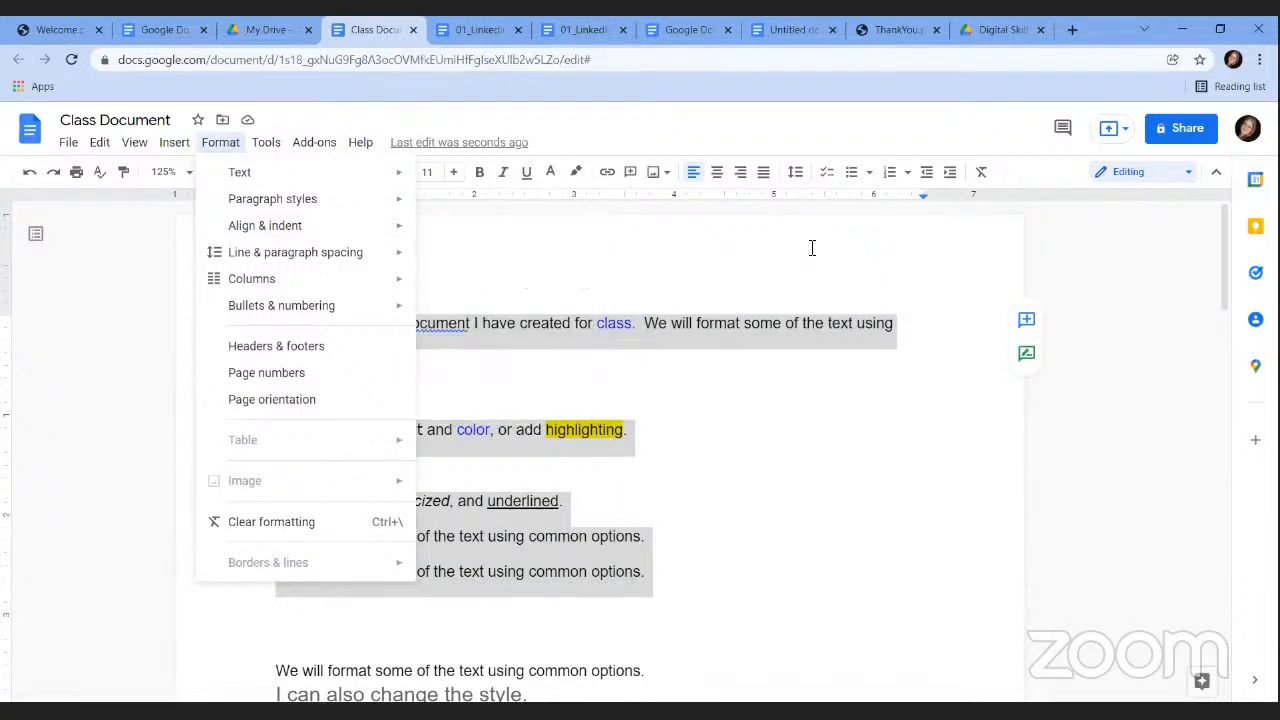
pyautogui.click(805, 323)
pyautogui.moveTo(645, 571); pyautogui.dragTo(275, 324)
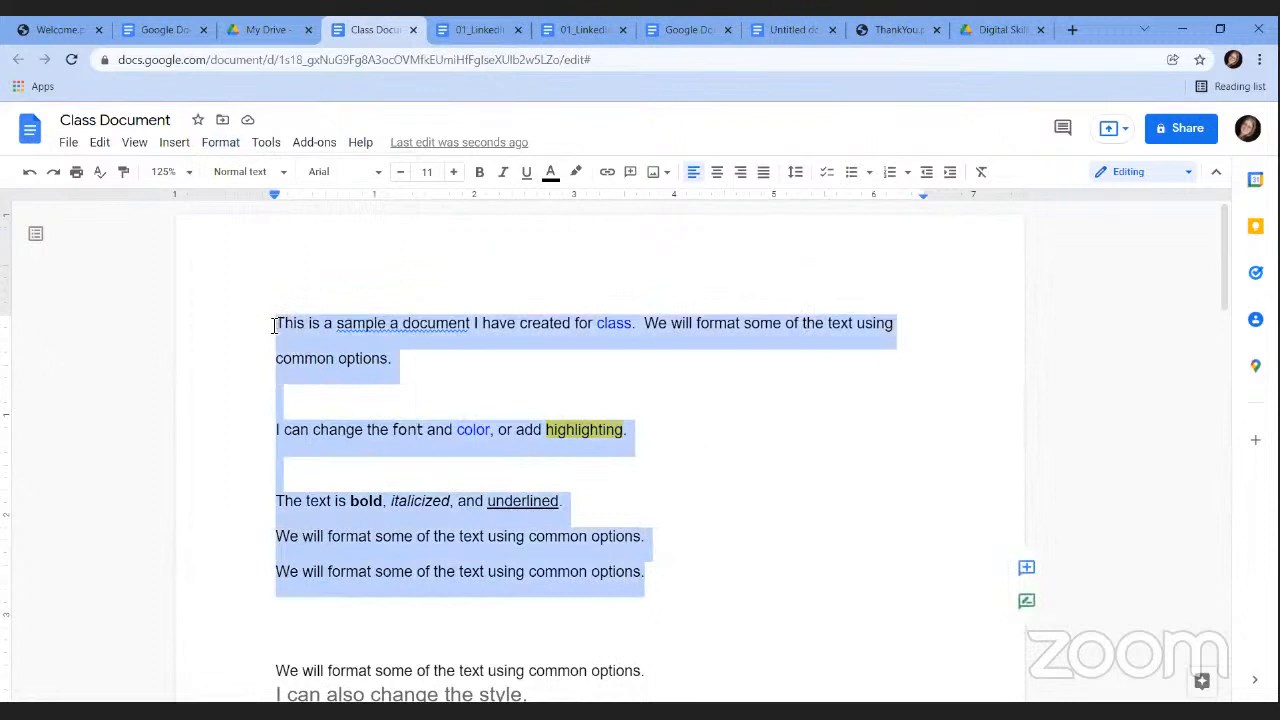
pyautogui.click(717, 177)
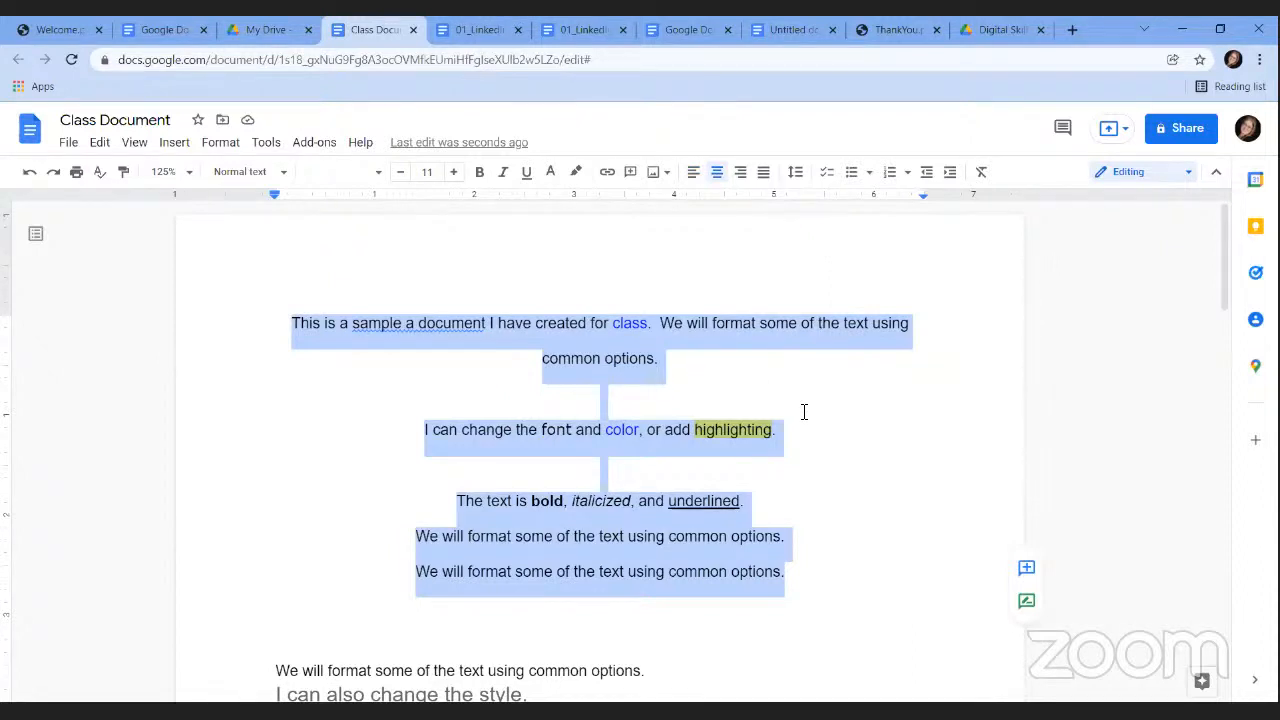
pyautogui.moveTo(1228, 252); pyautogui.dragTo(1240, 294)
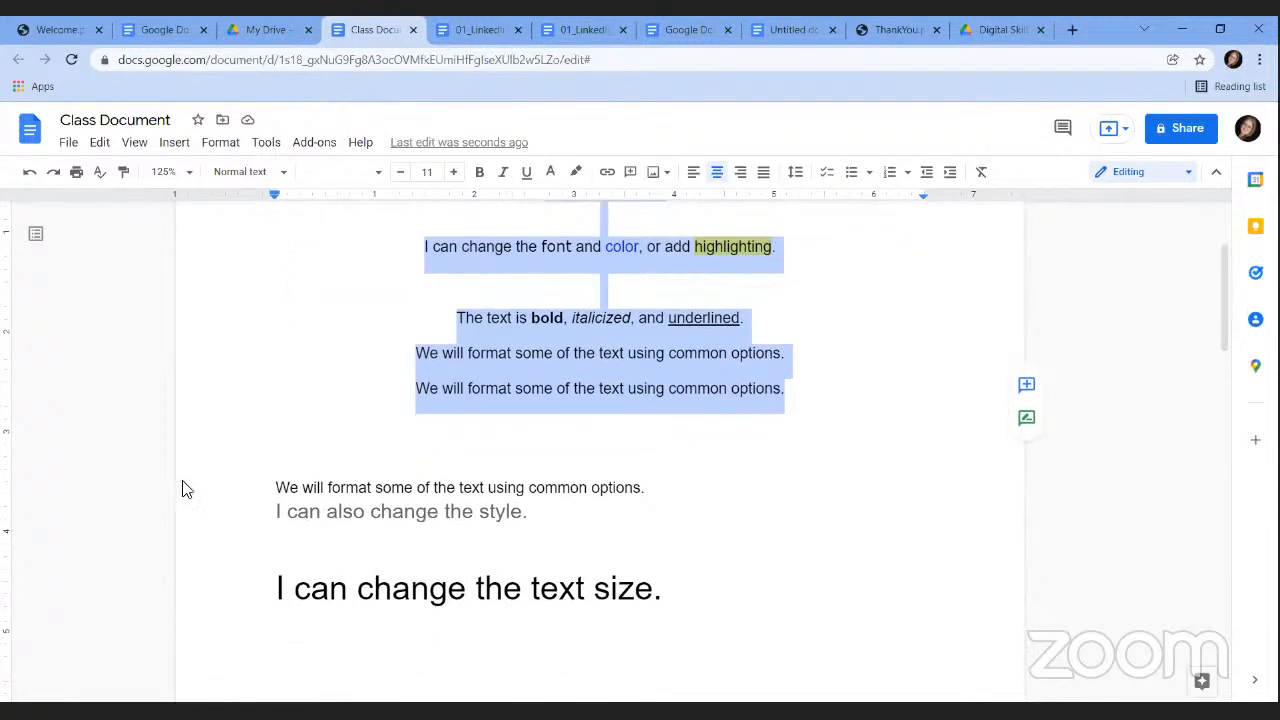
pyautogui.click(278, 487)
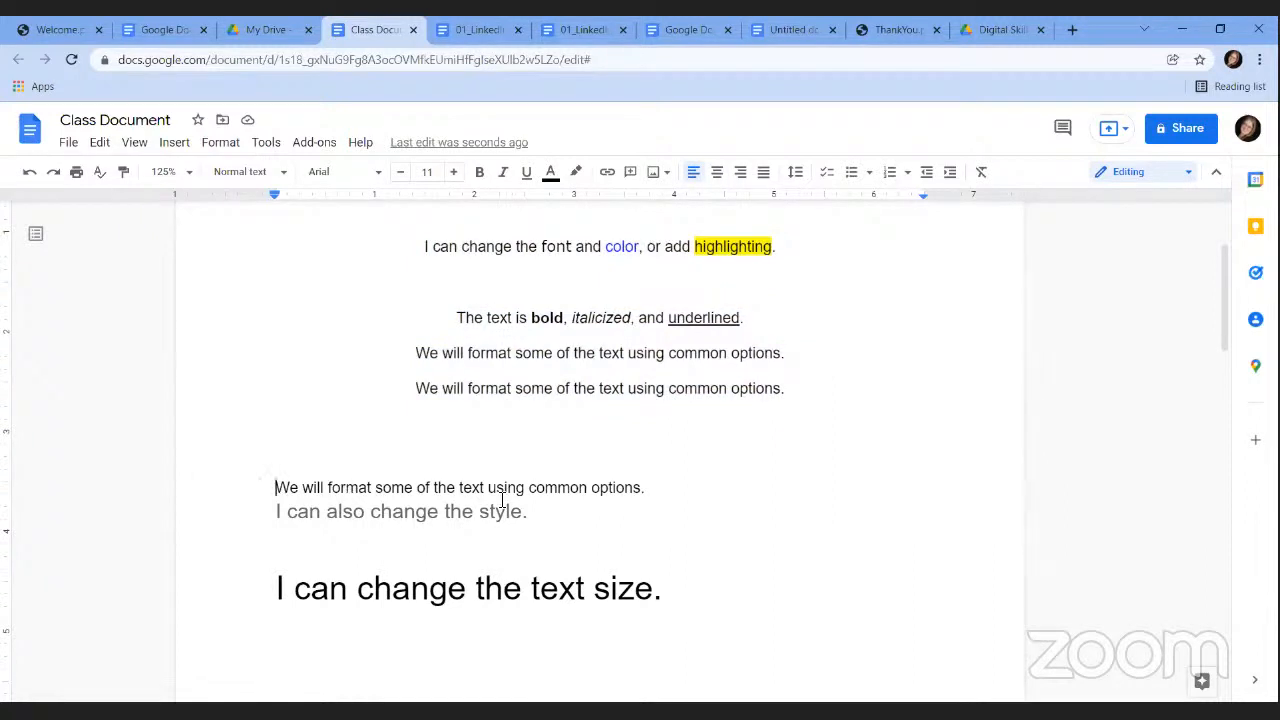
pyautogui.moveTo(537, 509); pyautogui.dragTo(268, 480)
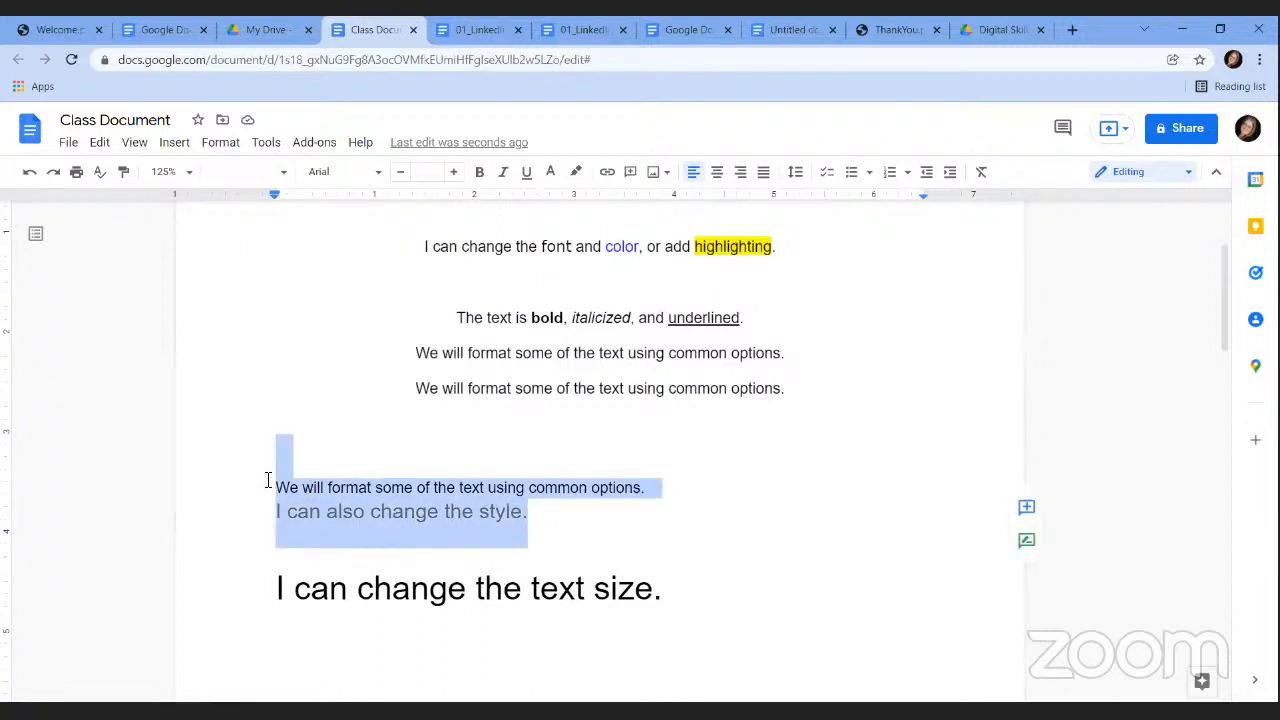
pyautogui.moveTo(546, 512); pyautogui.dragTo(268, 493)
pyautogui.click(222, 143)
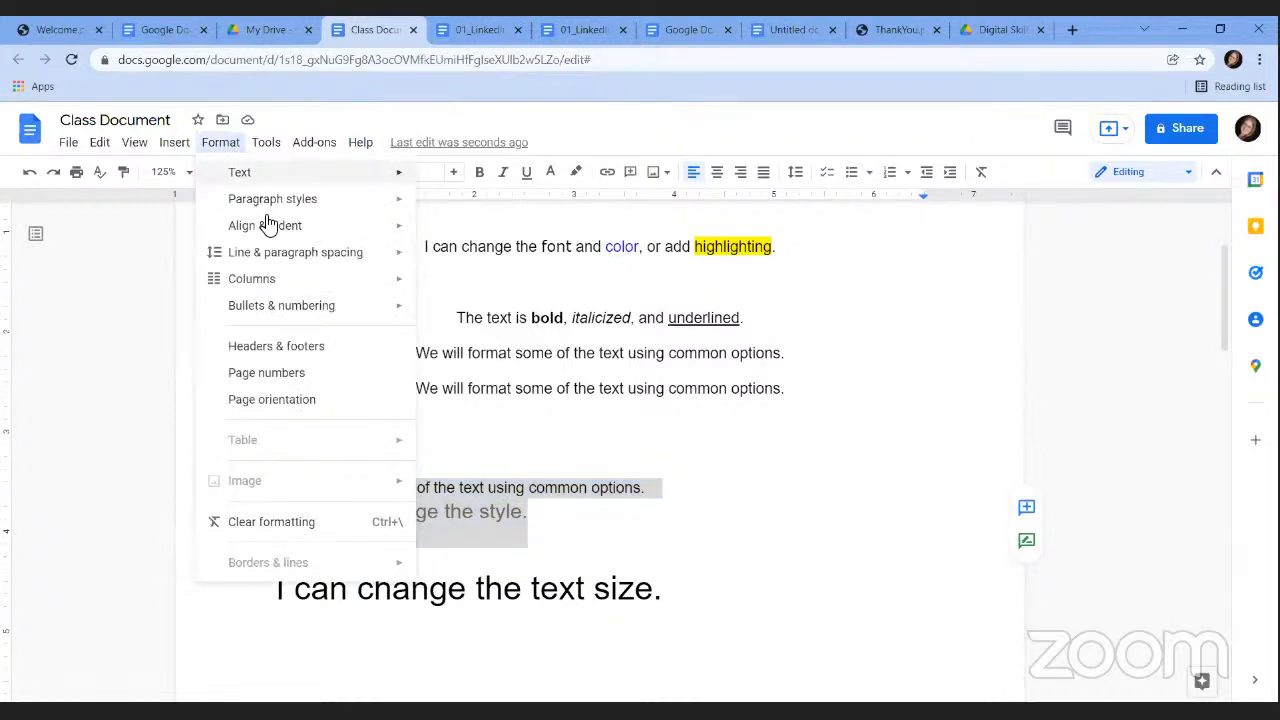
pyautogui.moveTo(274, 229)
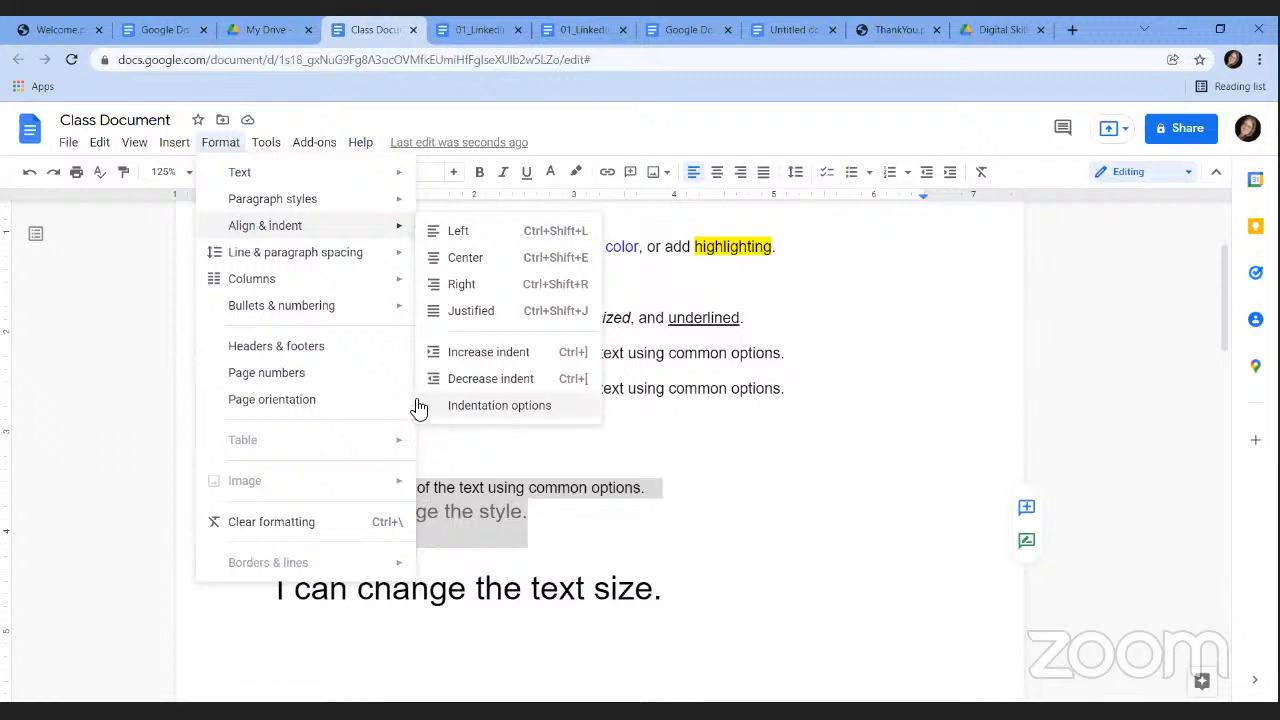
pyautogui.click(488, 355)
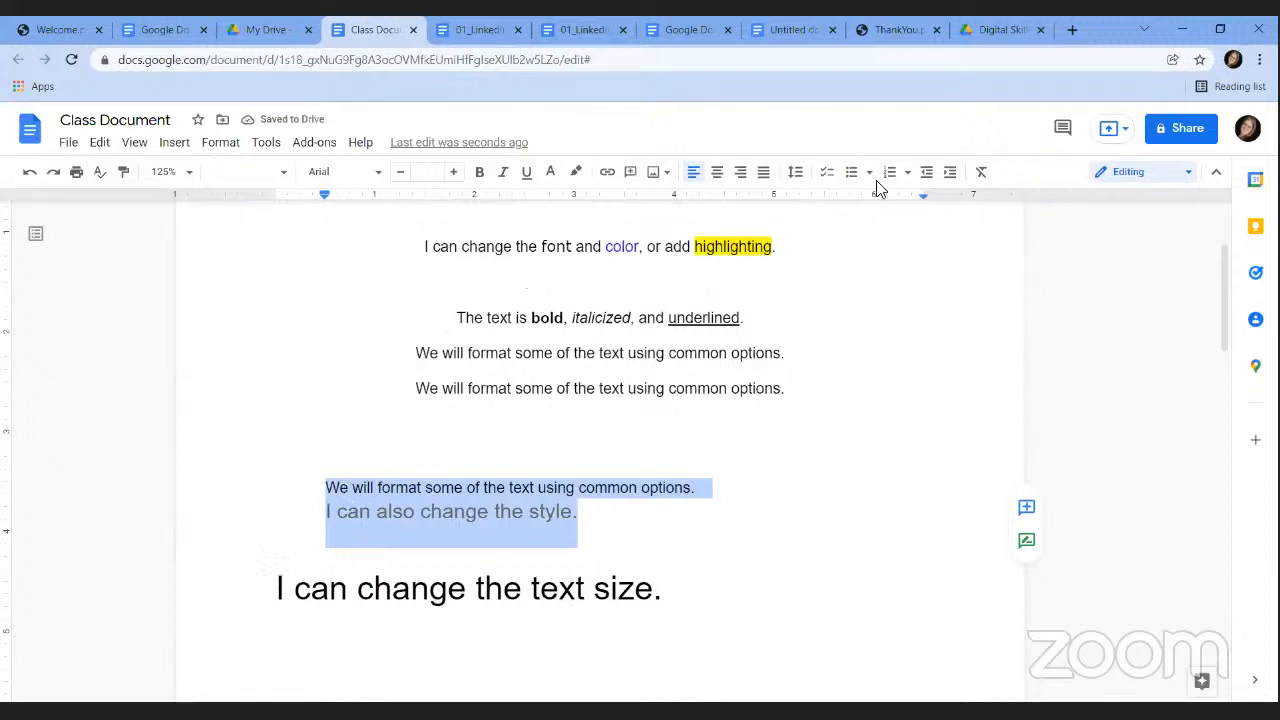
pyautogui.click(951, 175)
pyautogui.click(951, 175)
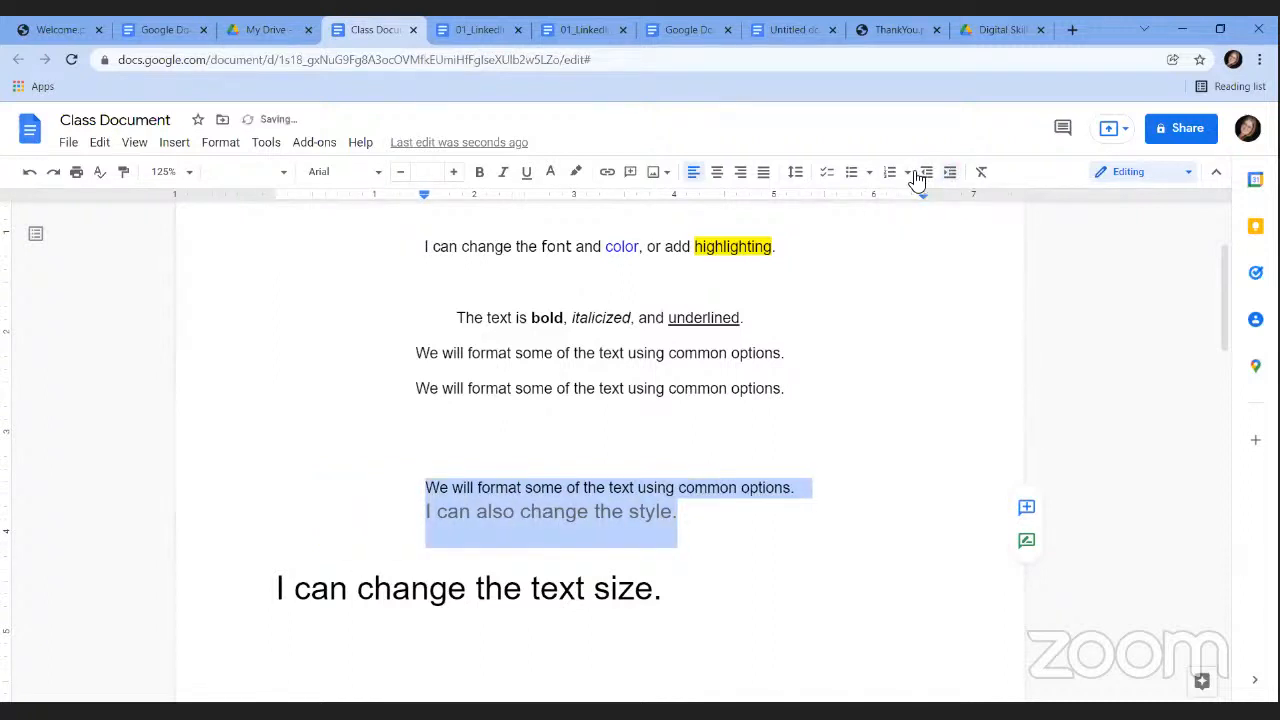
pyautogui.click(926, 175)
pyautogui.click(926, 175)
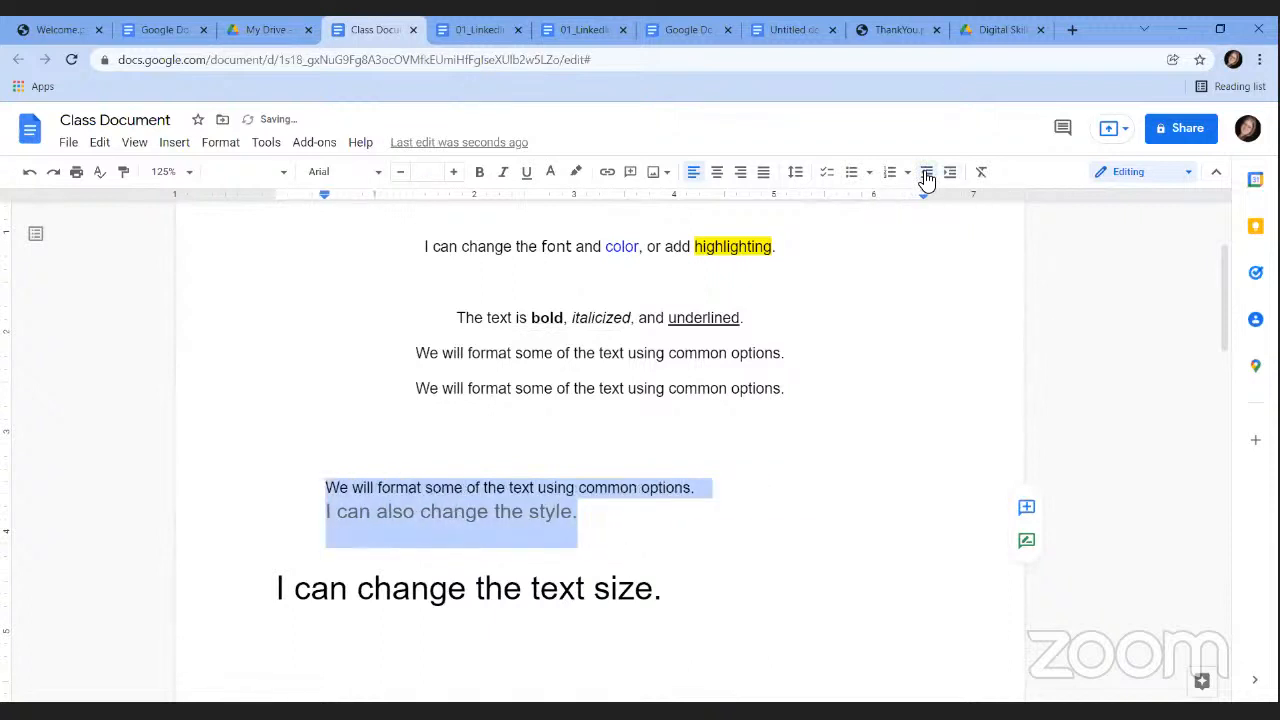
pyautogui.click(926, 175)
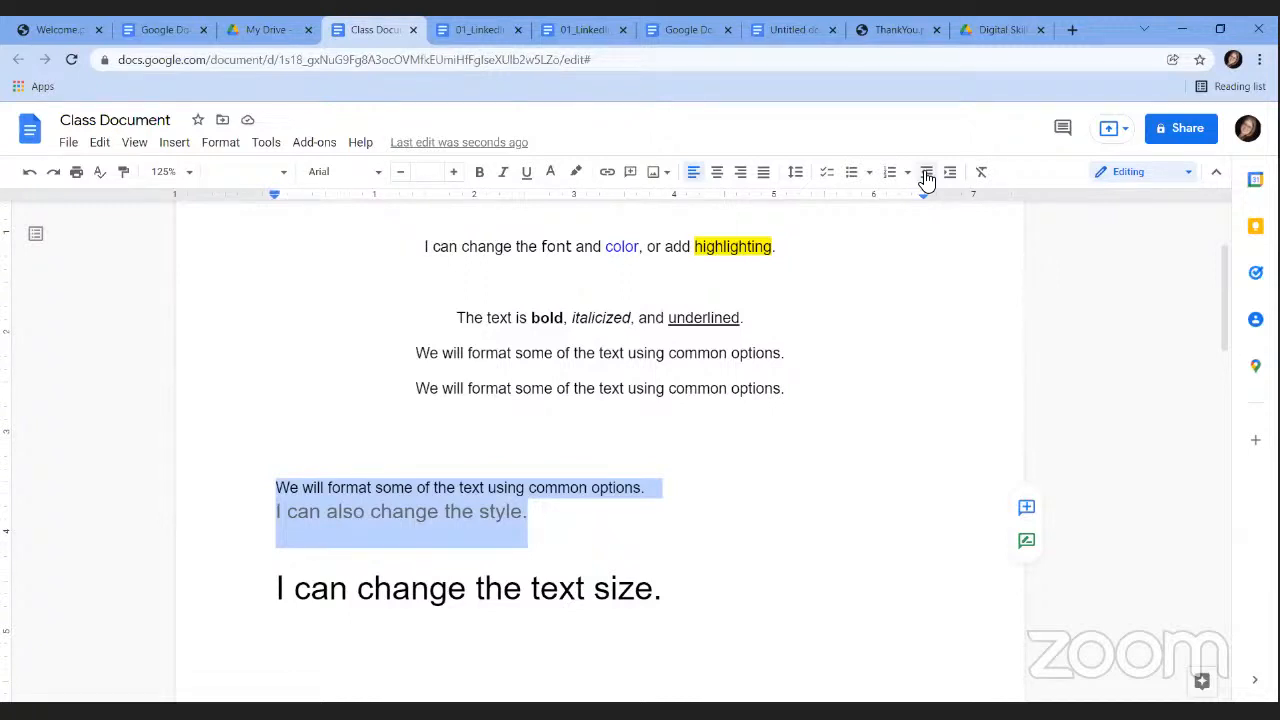
pyautogui.click(220, 143)
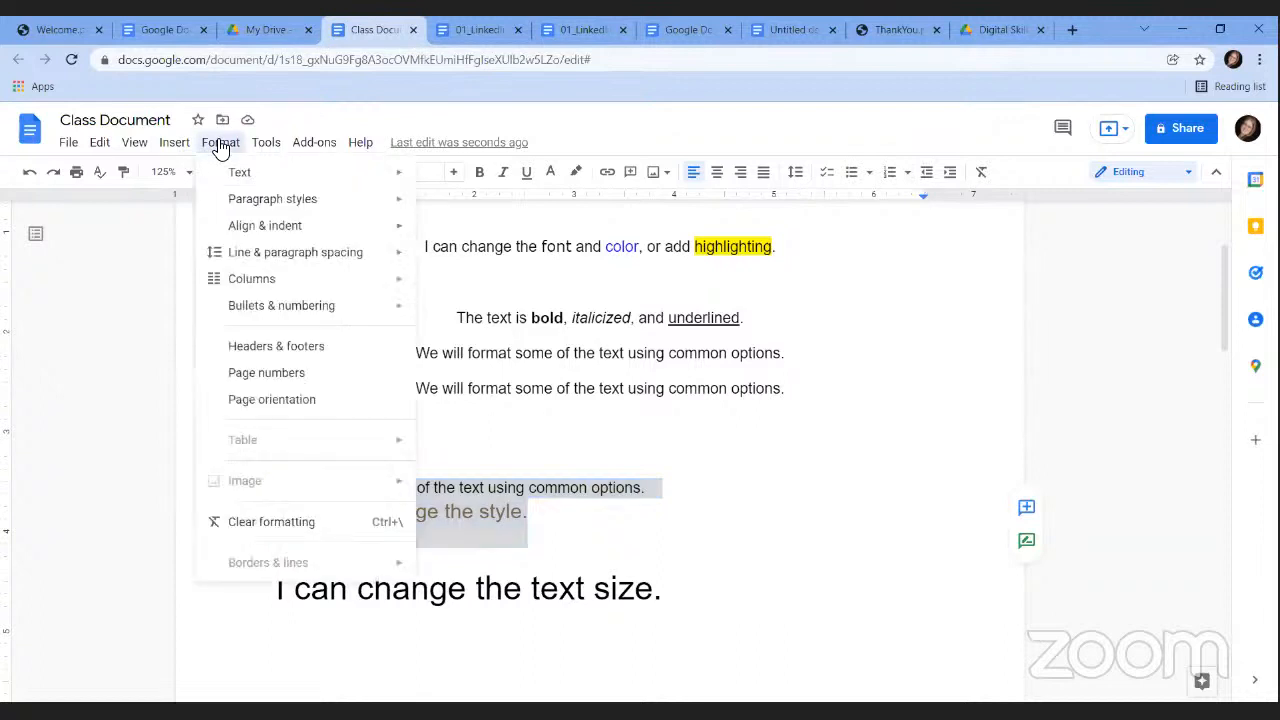
pyautogui.click(176, 147)
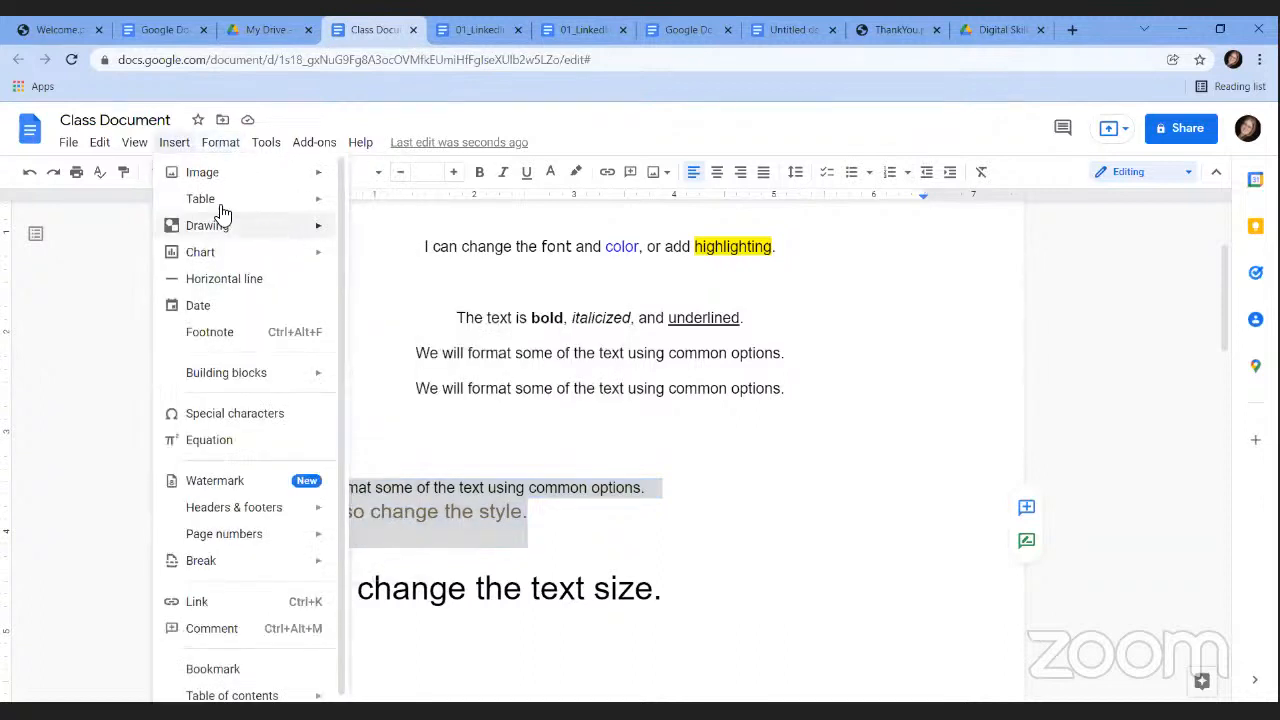
pyautogui.click(229, 147)
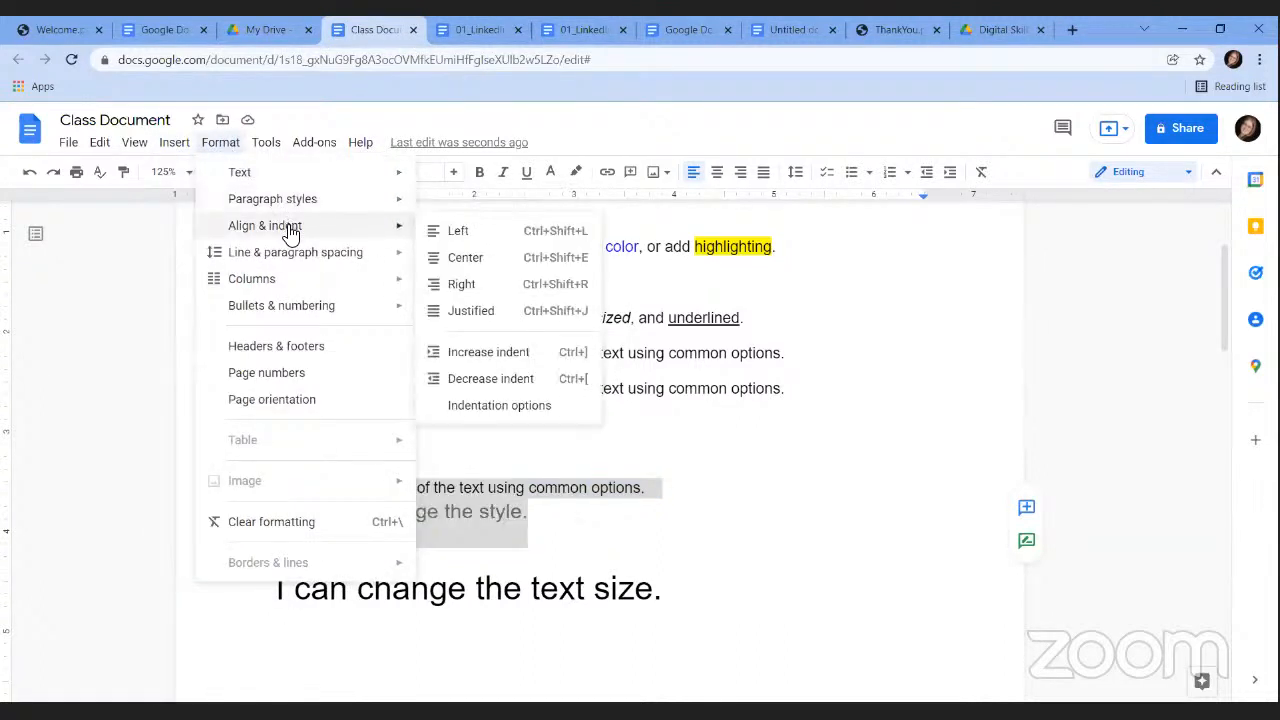
pyautogui.click(504, 405)
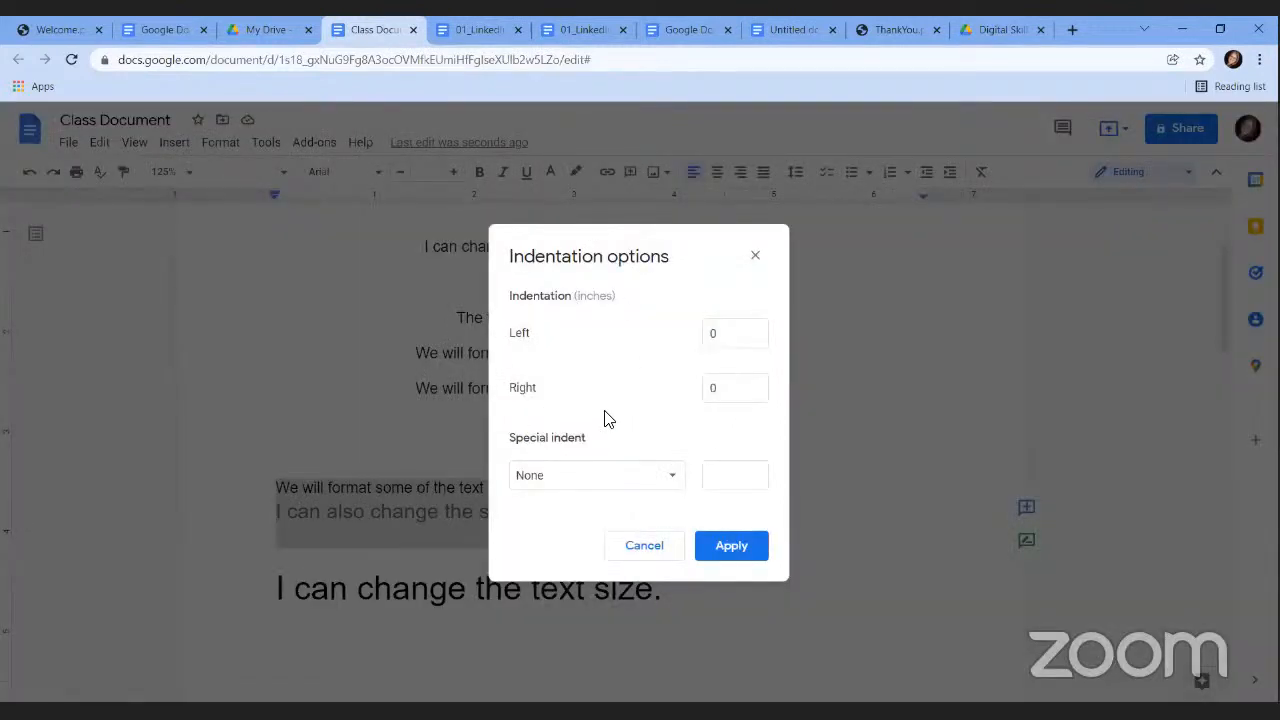
pyautogui.click(664, 478)
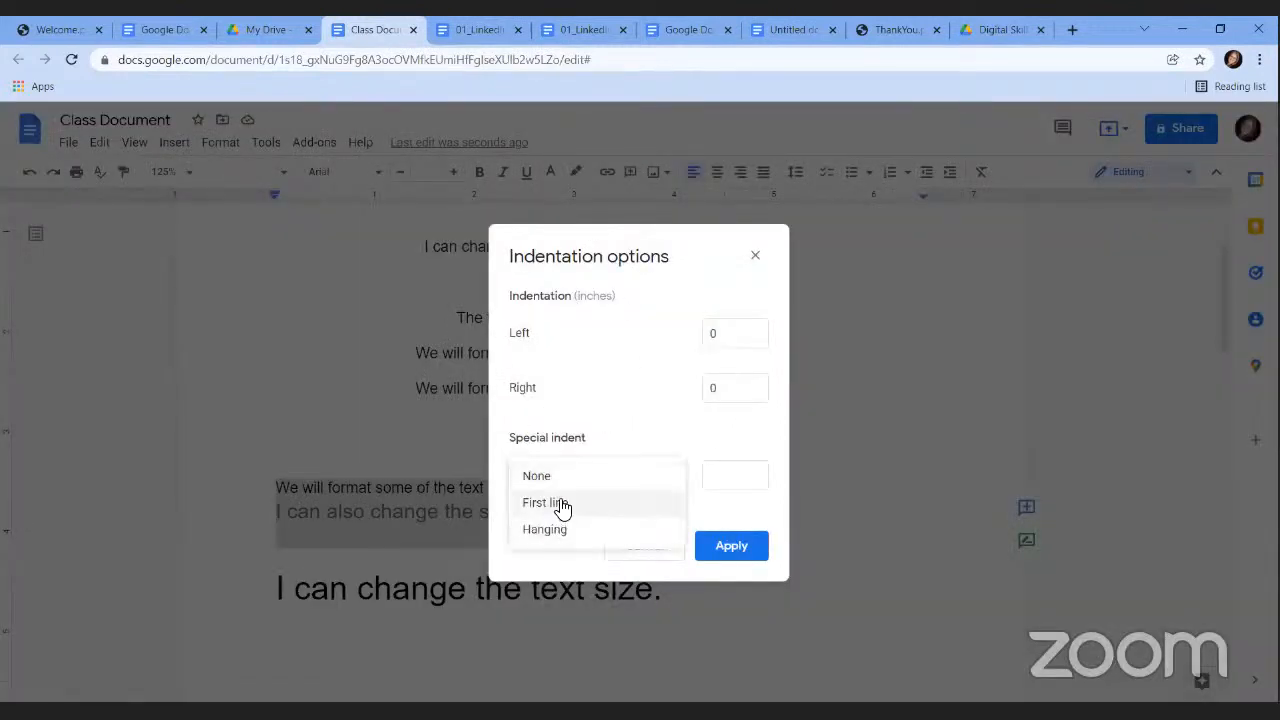
pyautogui.click(741, 339)
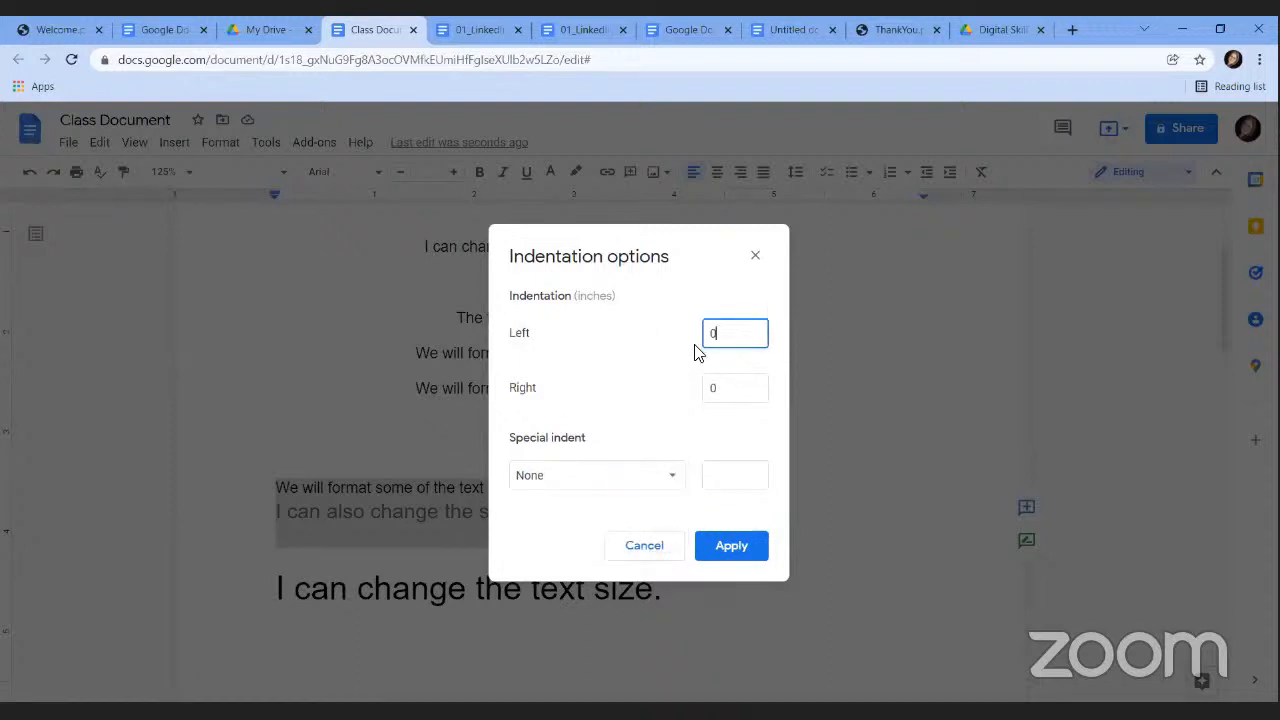
pyautogui.click(757, 253)
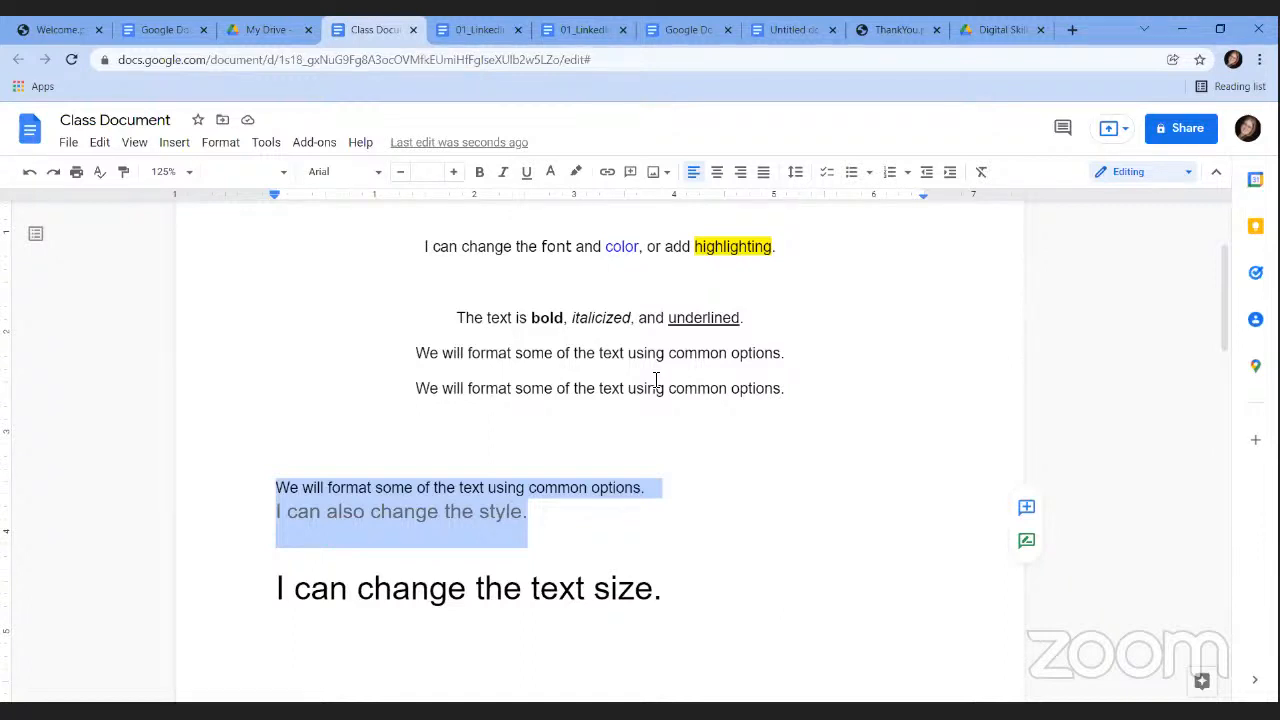
# Clear all formatting from the text between the document top and the style line.
pyautogui.click(530, 518)
pyautogui.moveTo(282, 440); pyautogui.dragTo(226, 302)
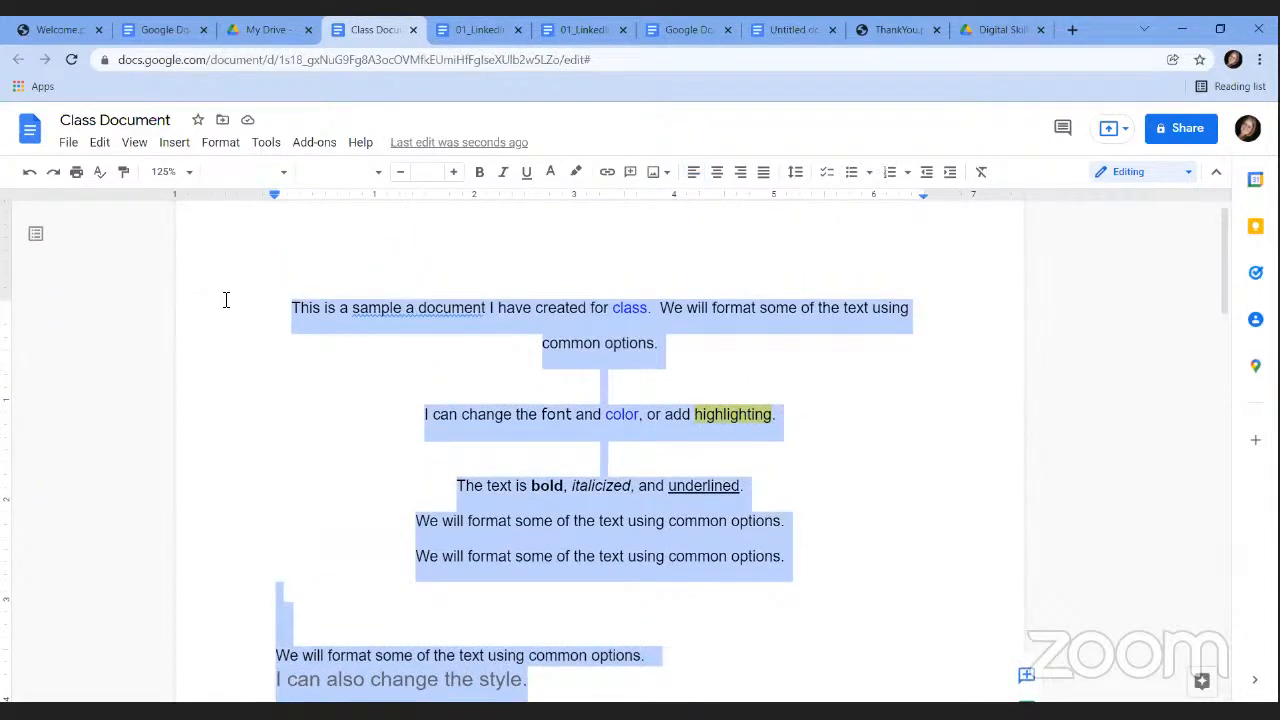
pyautogui.click(224, 146)
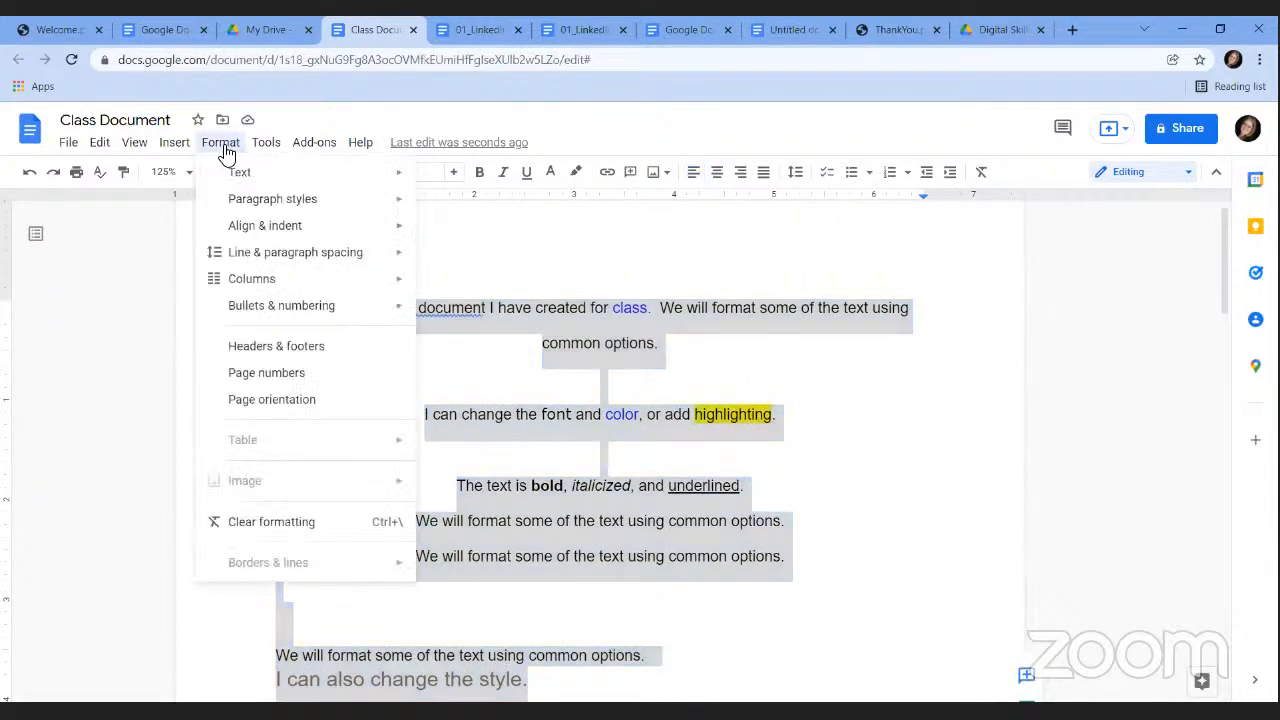
pyautogui.click(270, 535)
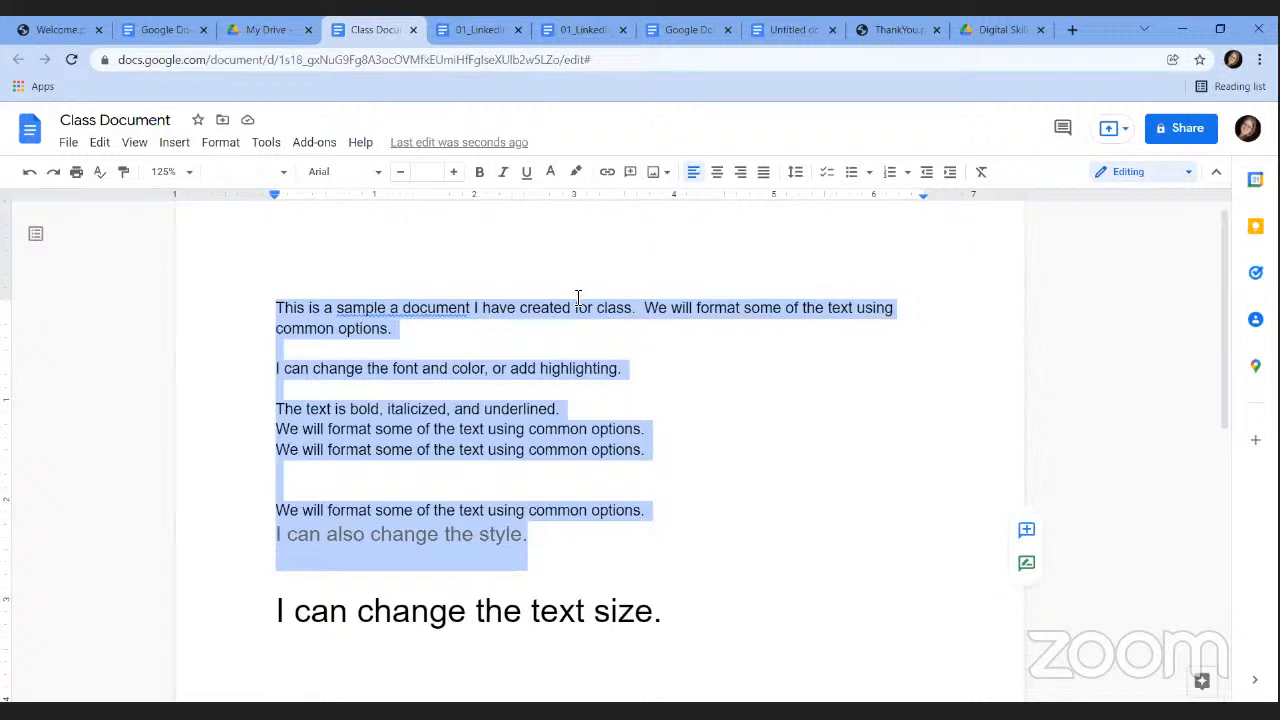
# Lay out the text above 'I can change the text size.' in 2 columns with a dividing line.
pyautogui.click(219, 144)
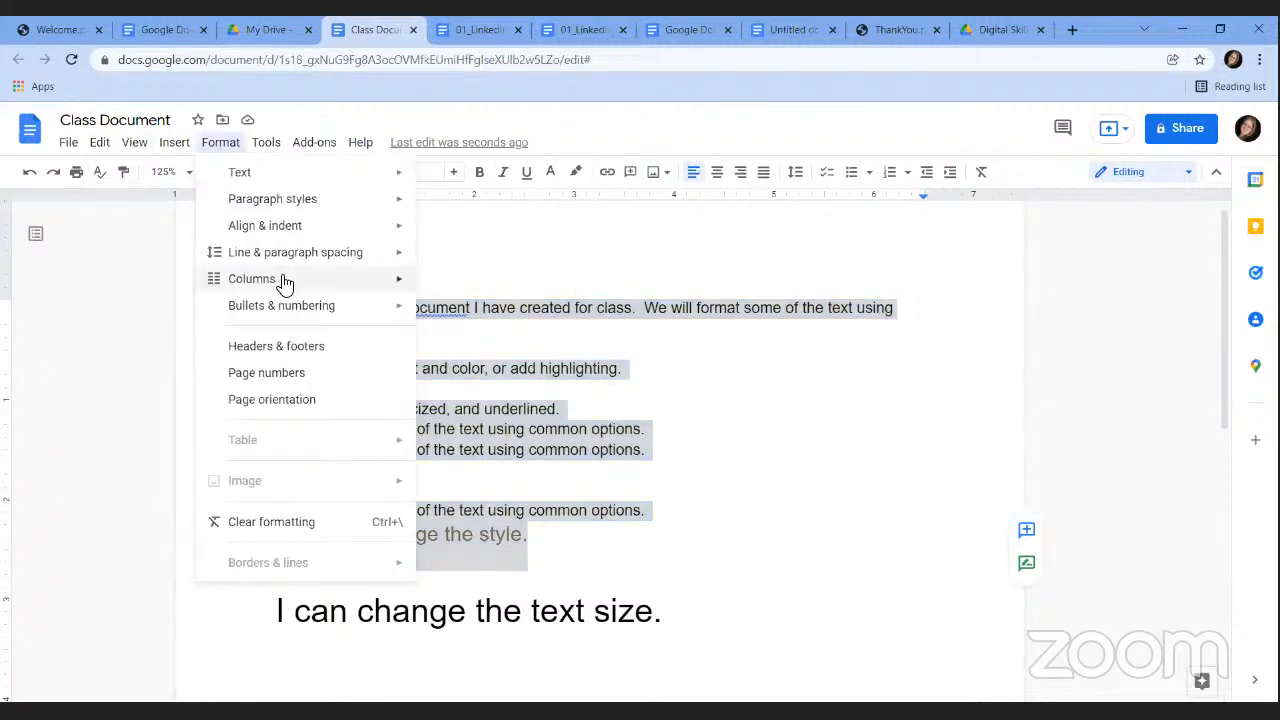
pyautogui.moveTo(285, 280)
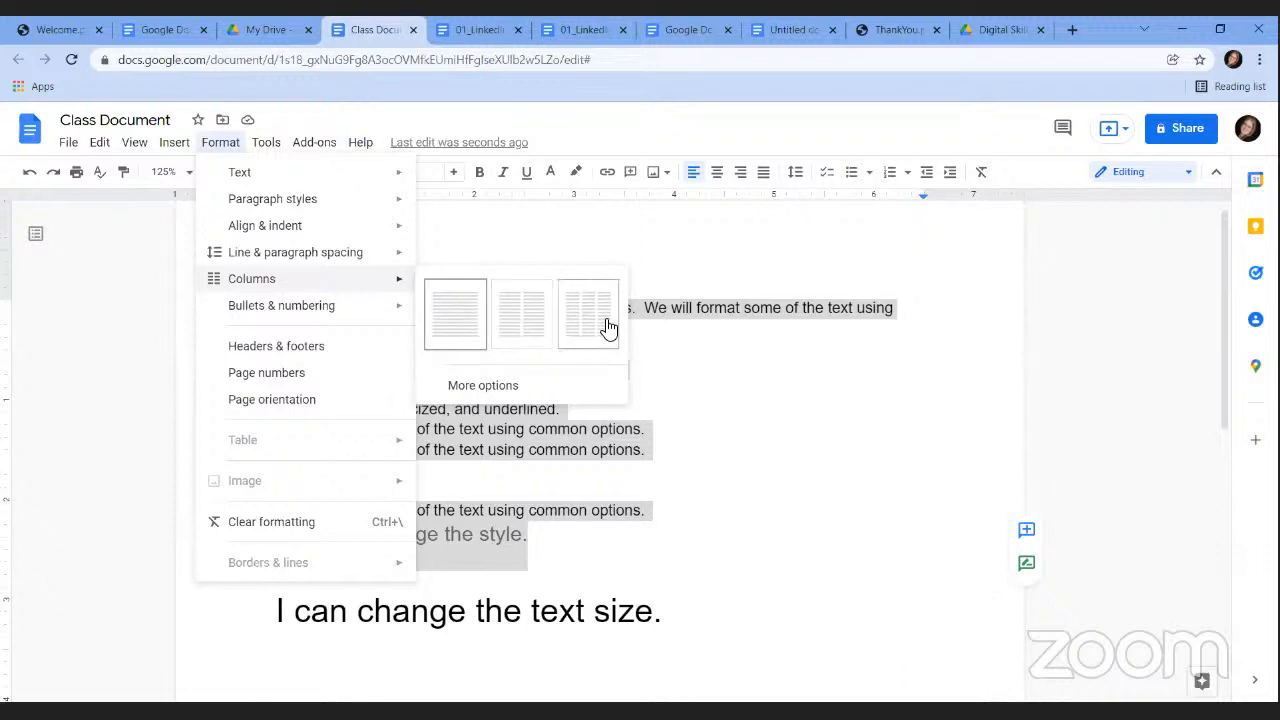
pyautogui.click(487, 388)
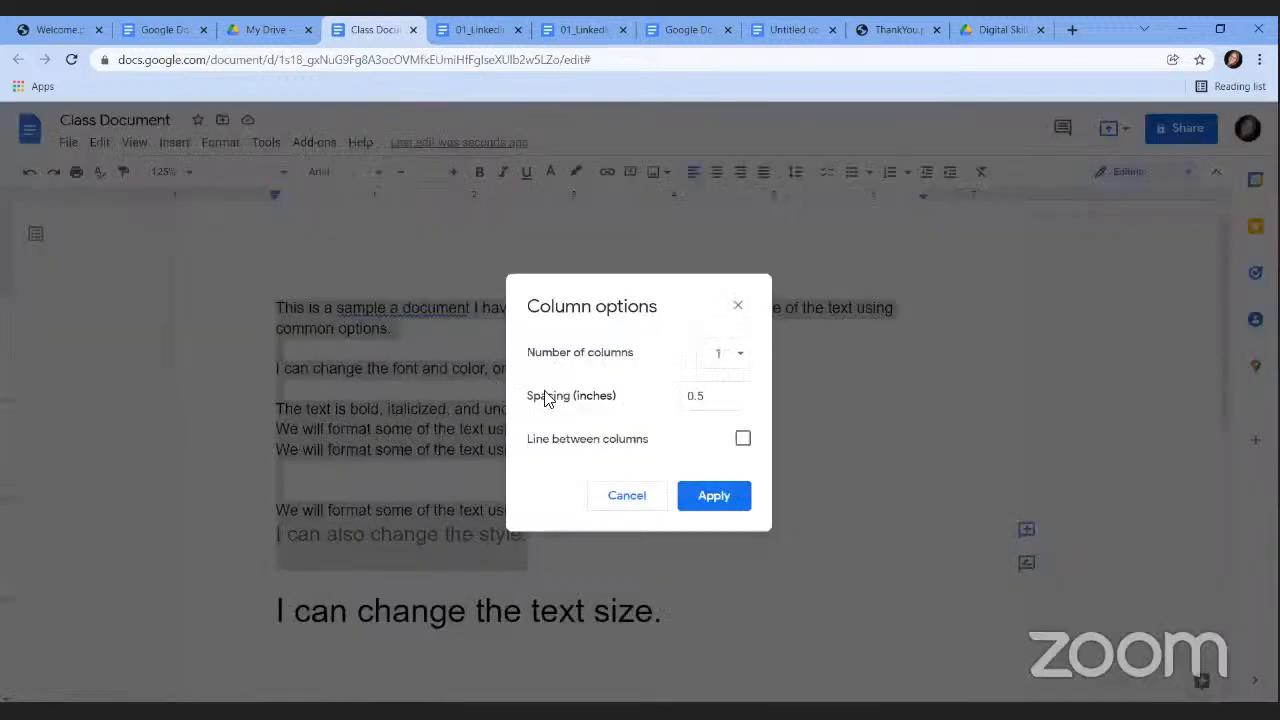
pyautogui.click(740, 354)
pyautogui.click(744, 356)
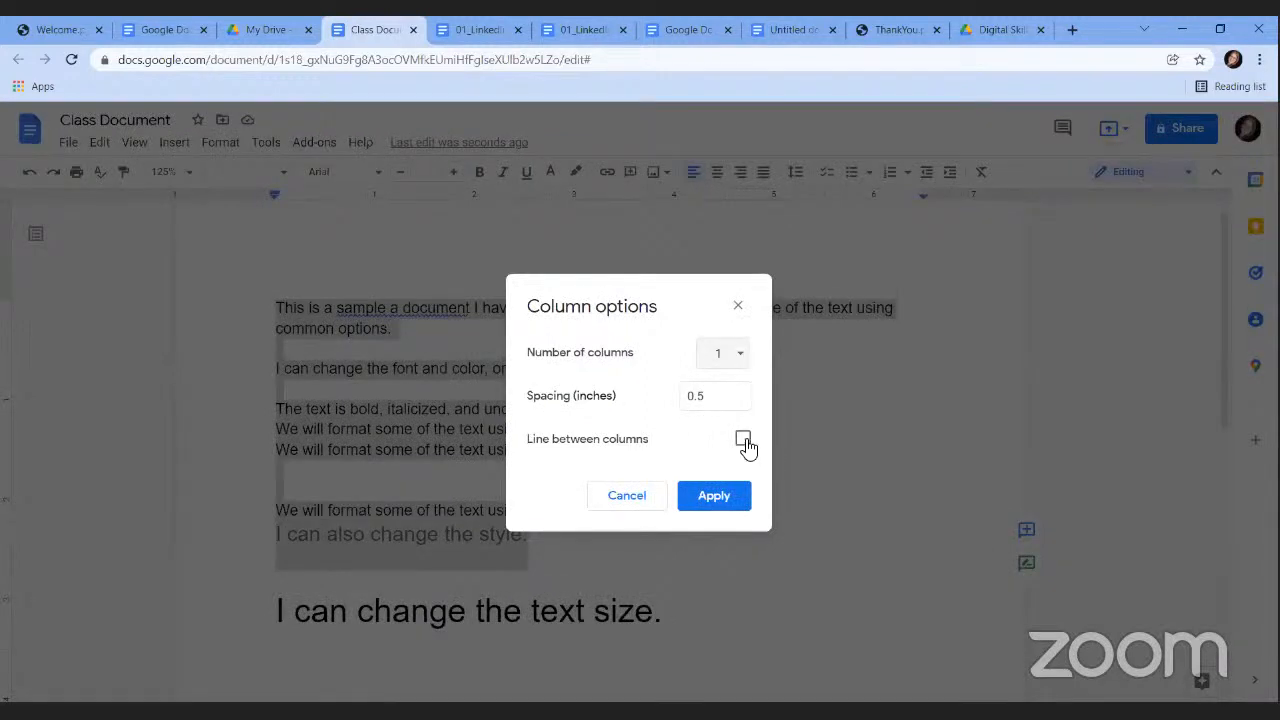
pyautogui.click(737, 360)
pyautogui.click(716, 383)
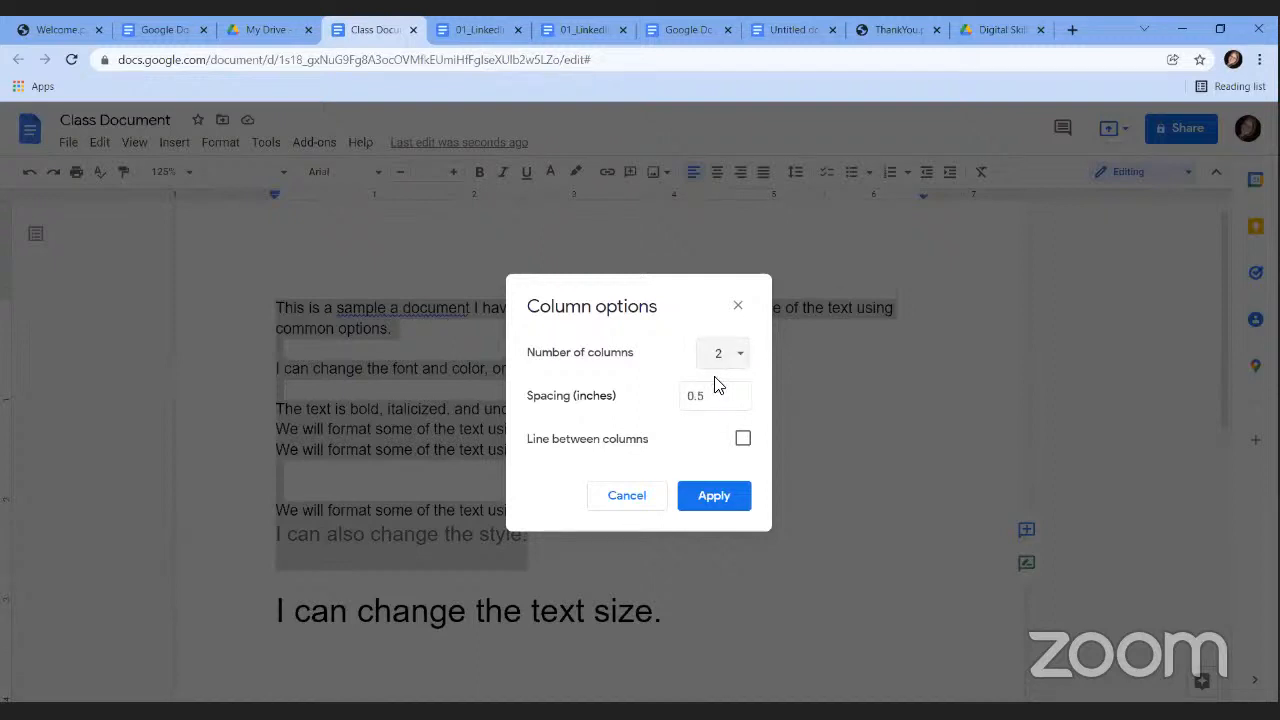
pyautogui.click(743, 442)
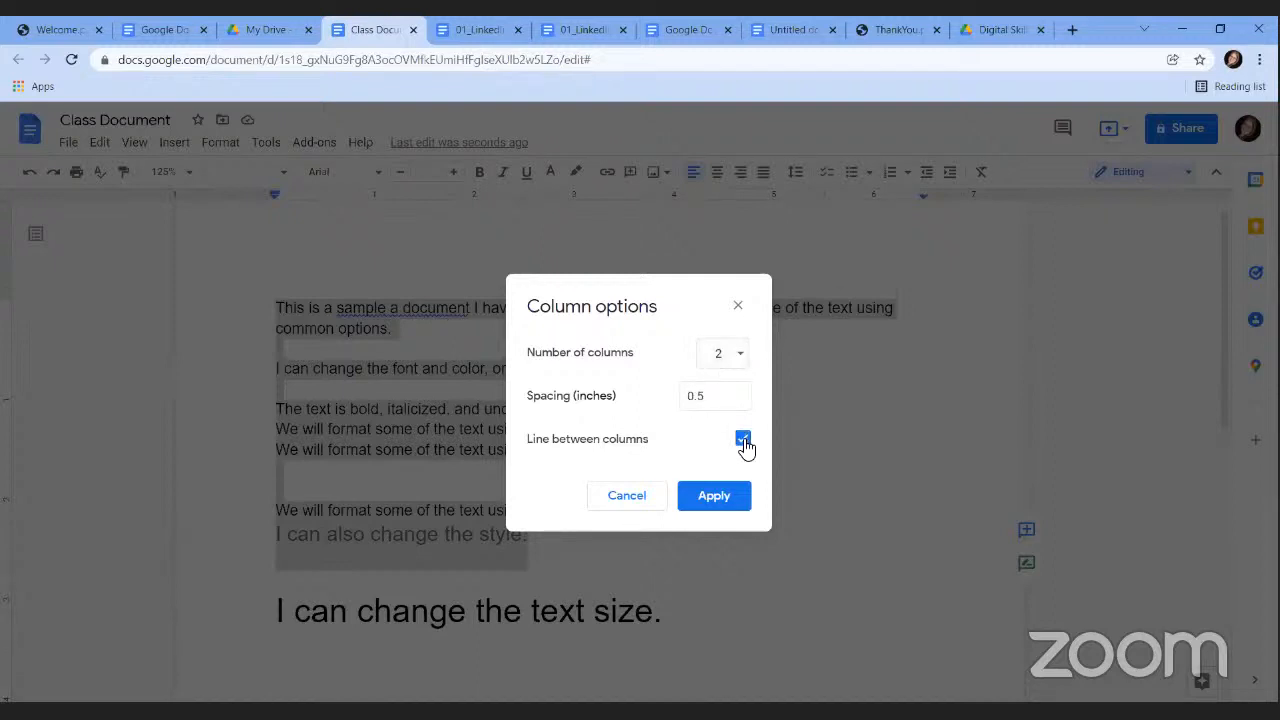
pyautogui.click(716, 497)
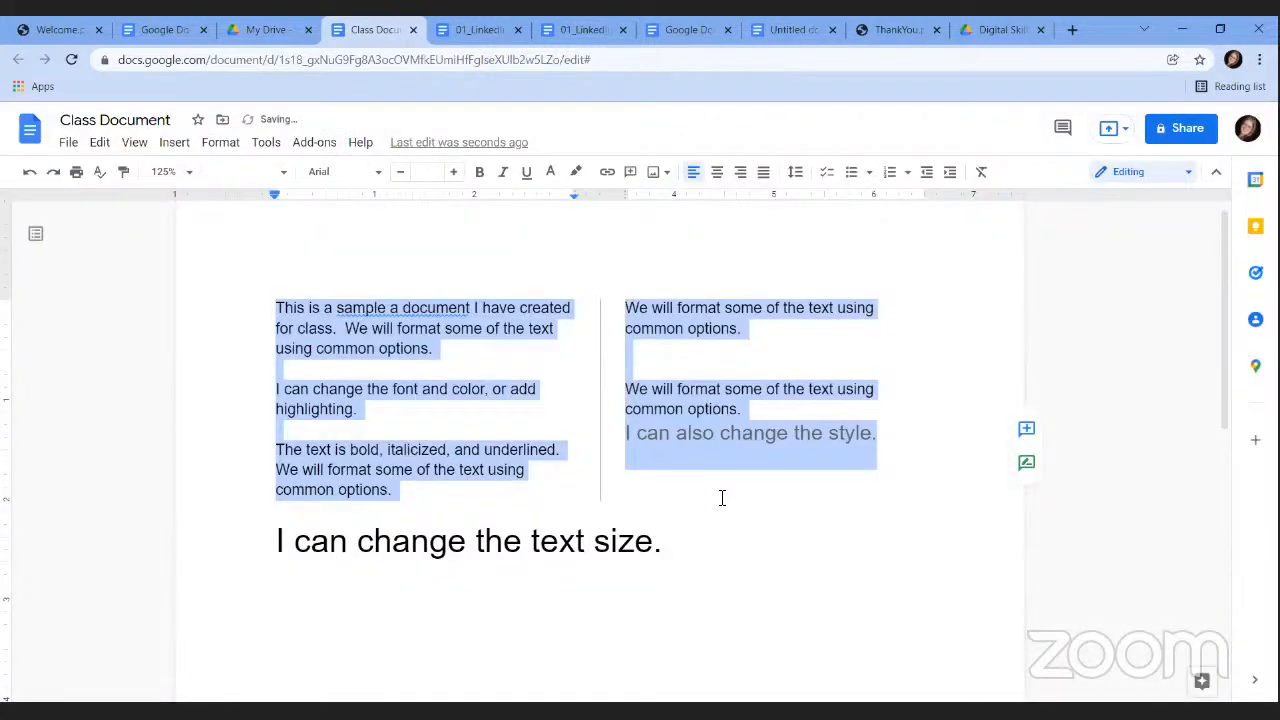
pyautogui.click(338, 330)
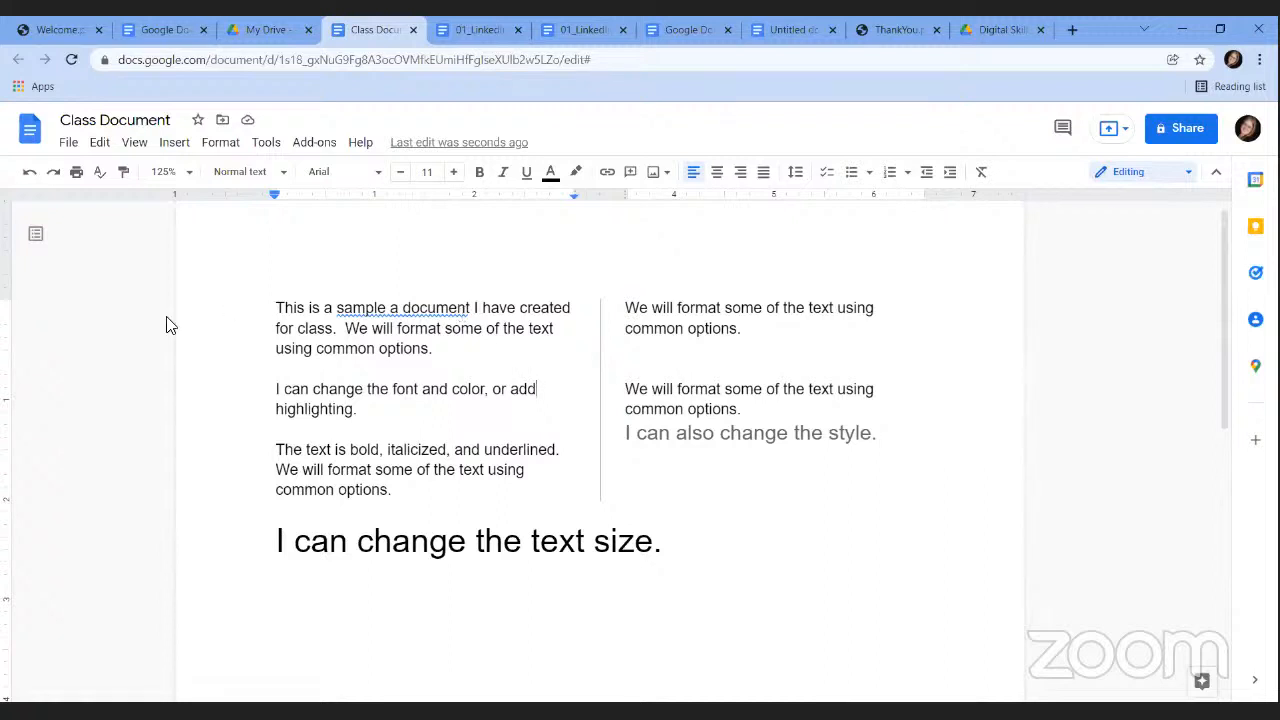
# Use Find and replace to change 'class' to 'lecture' in the opening paragraph.
pyautogui.click(103, 146)
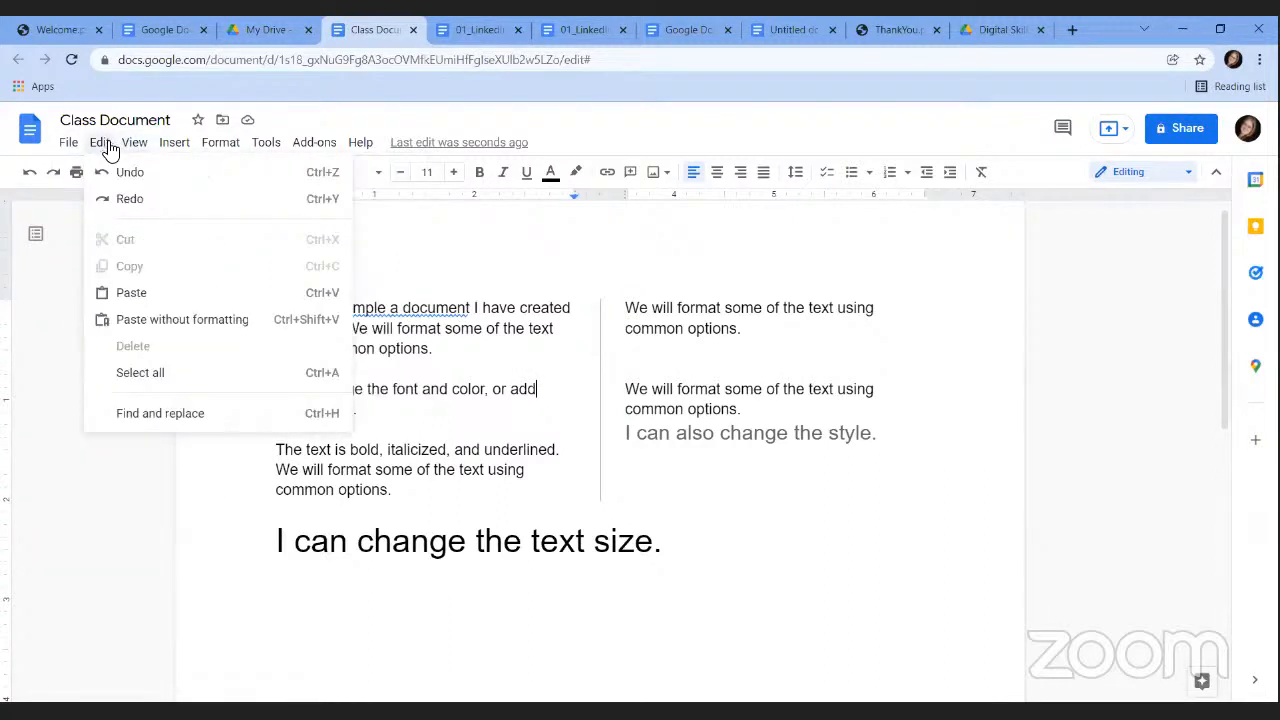
pyautogui.click(186, 421)
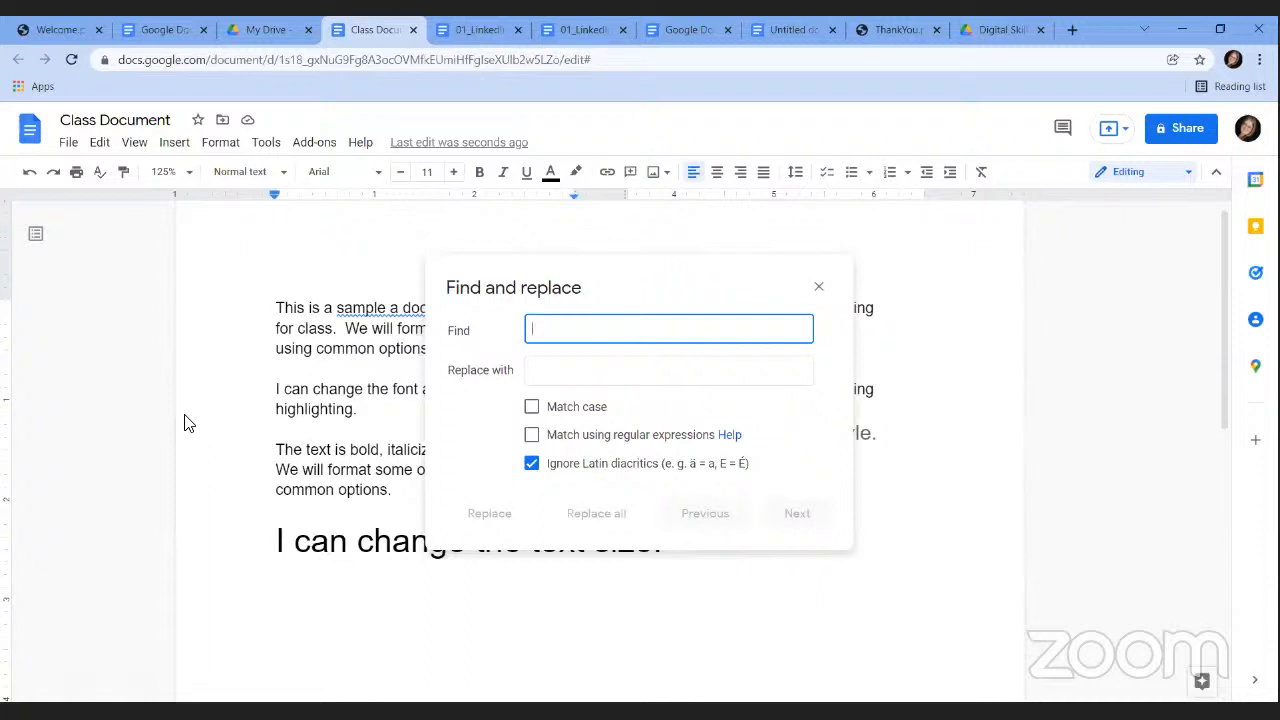
pyautogui.write('te')
pyautogui.press('BackSpace')
pyautogui.write('class')
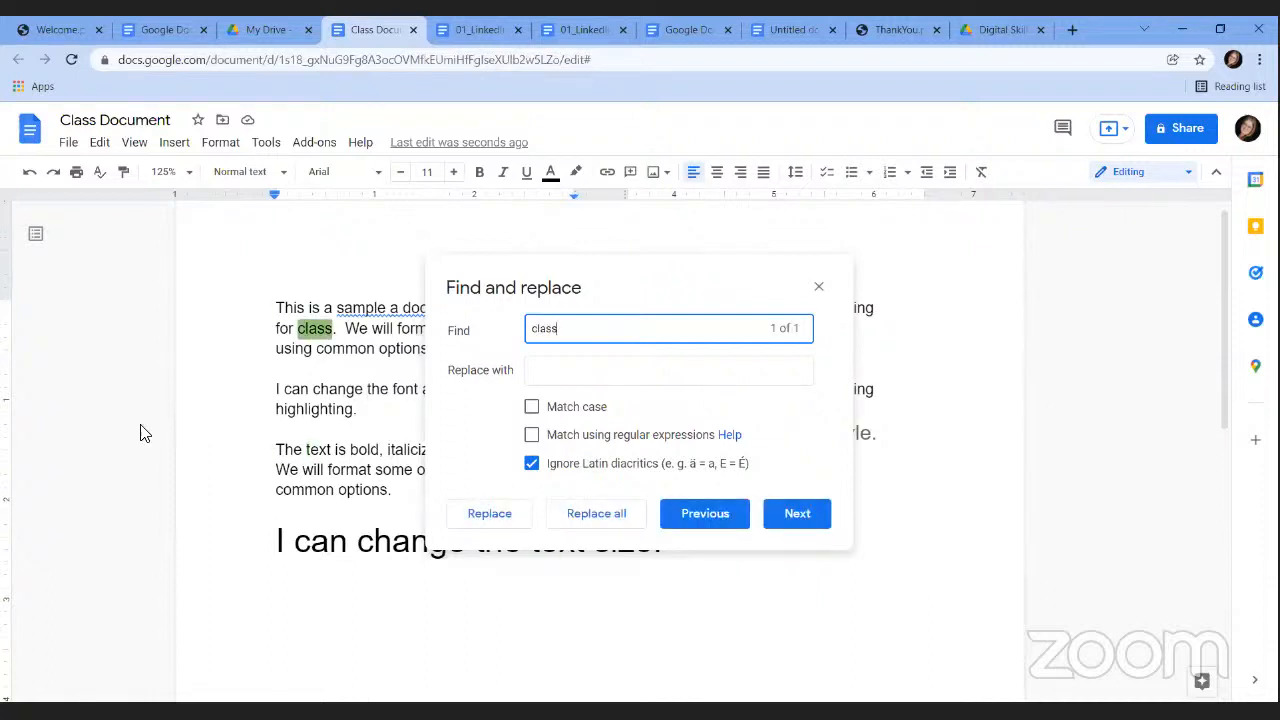
pyautogui.click(556, 375)
pyautogui.write('lecture')
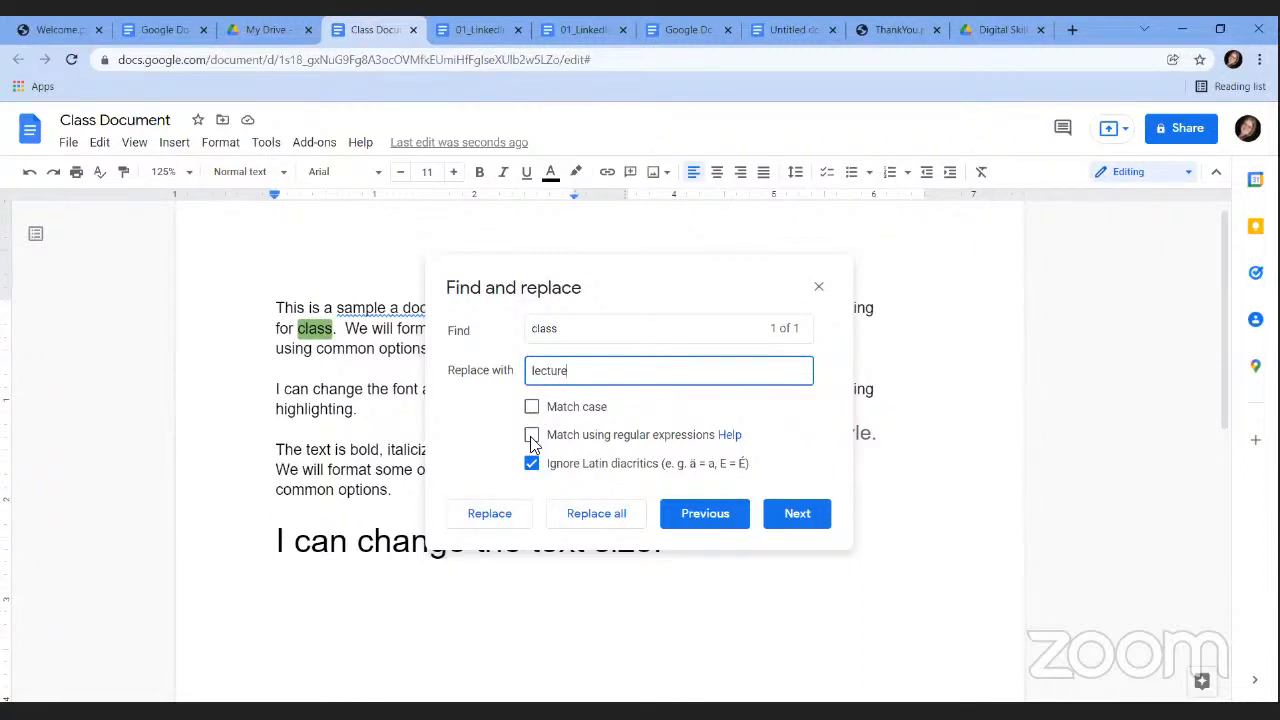
pyautogui.click(792, 518)
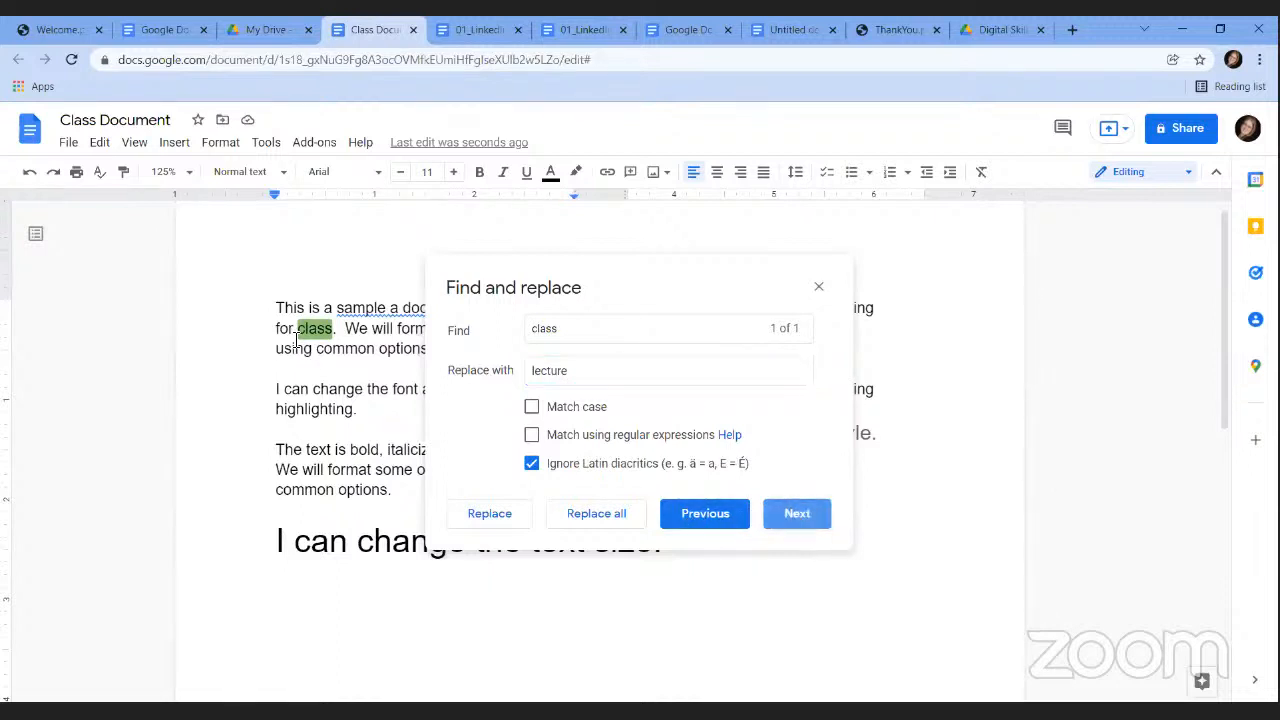
pyautogui.click(506, 528)
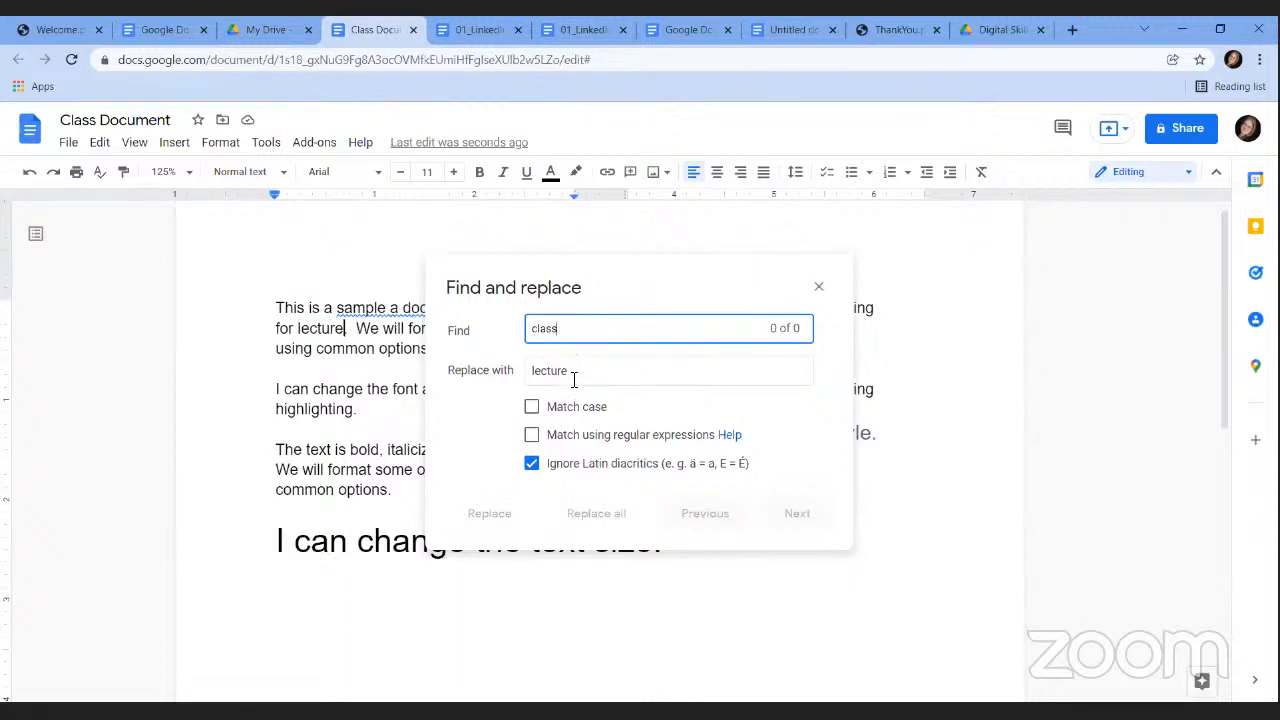
# Search for 'can' with an empty replacement, step through its 3 matches, then close the panel.
pyautogui.moveTo(574, 331); pyautogui.dragTo(500, 337)
pyautogui.write('can')
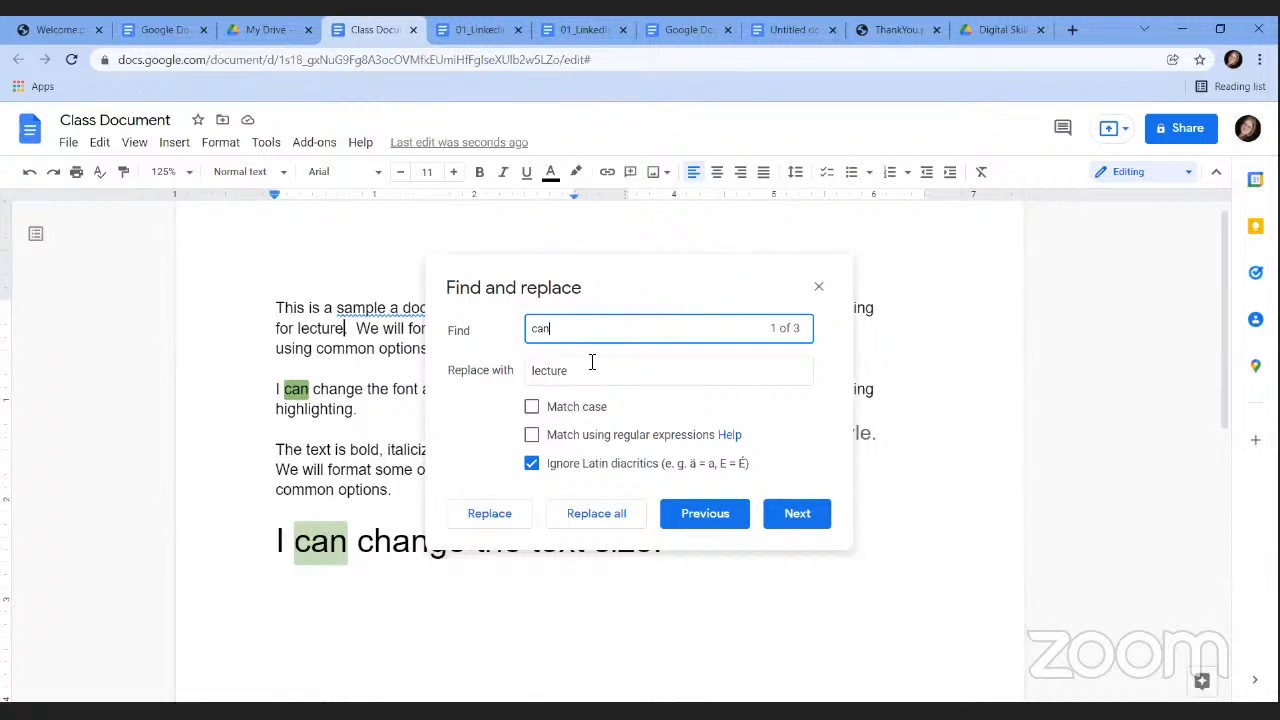
pyautogui.press('Tab')
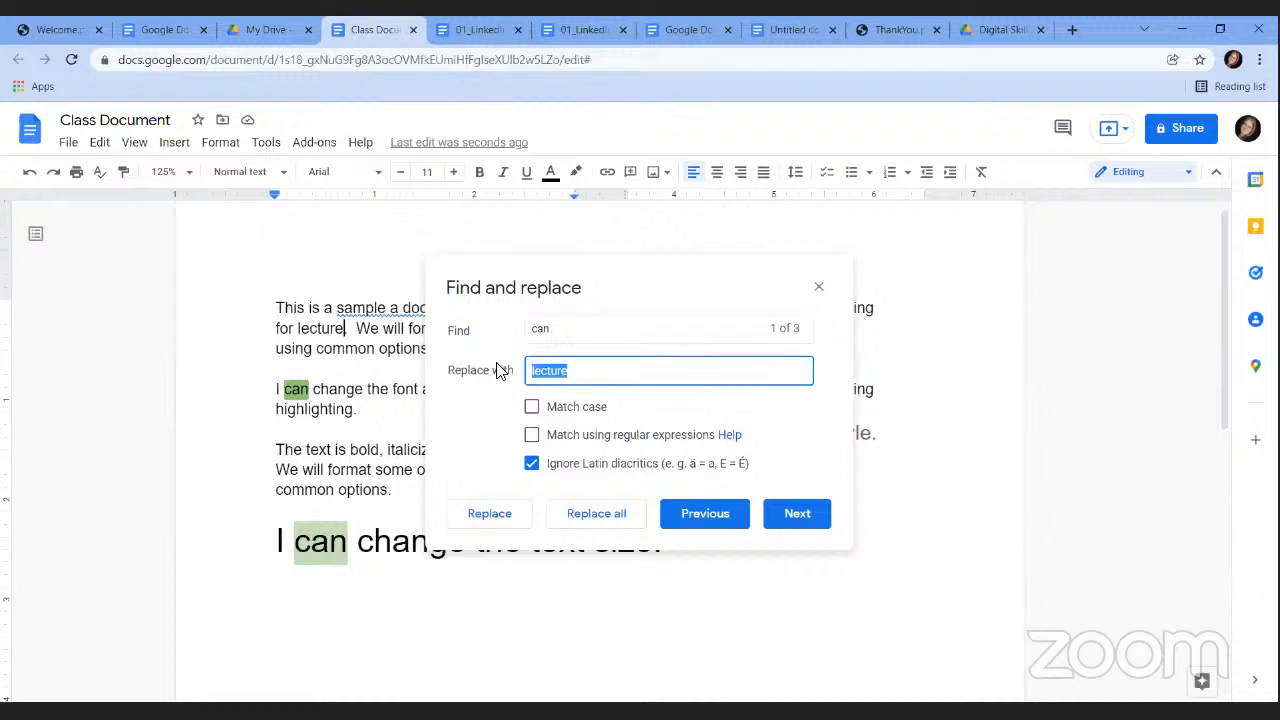
pyautogui.press('BackSpace')
pyautogui.click(798, 515)
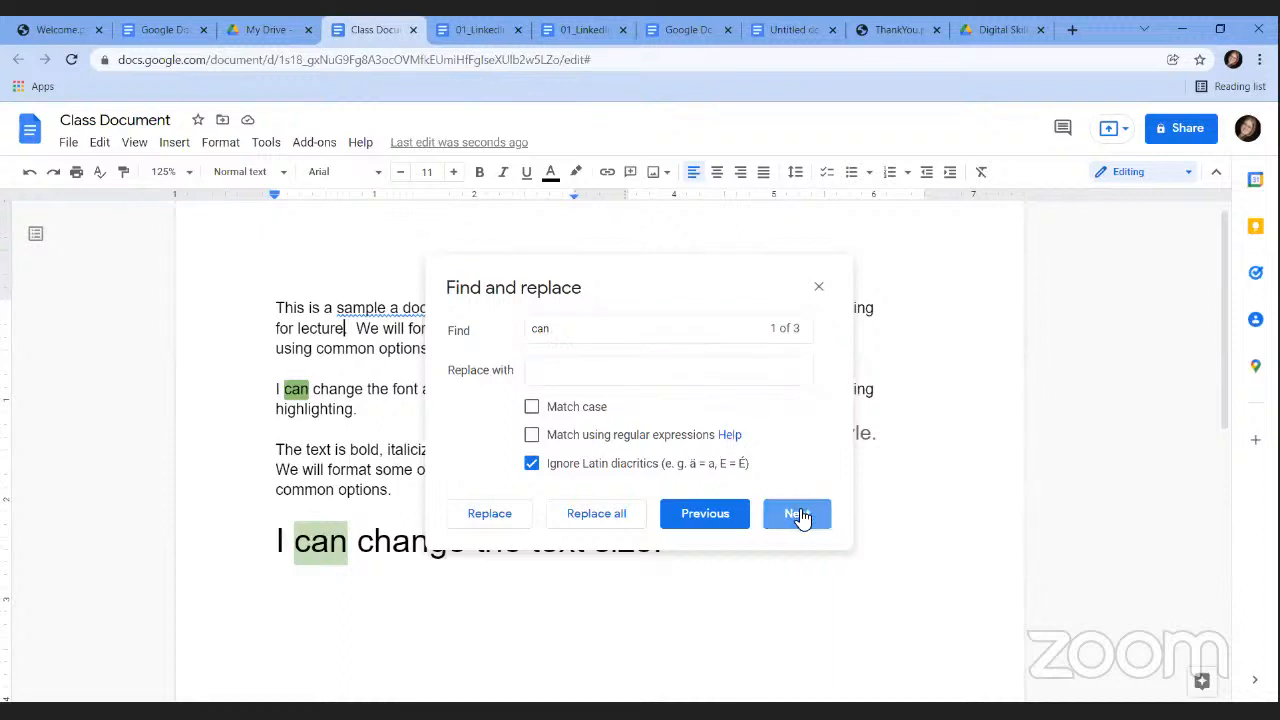
pyautogui.click(798, 515)
pyautogui.click(798, 515)
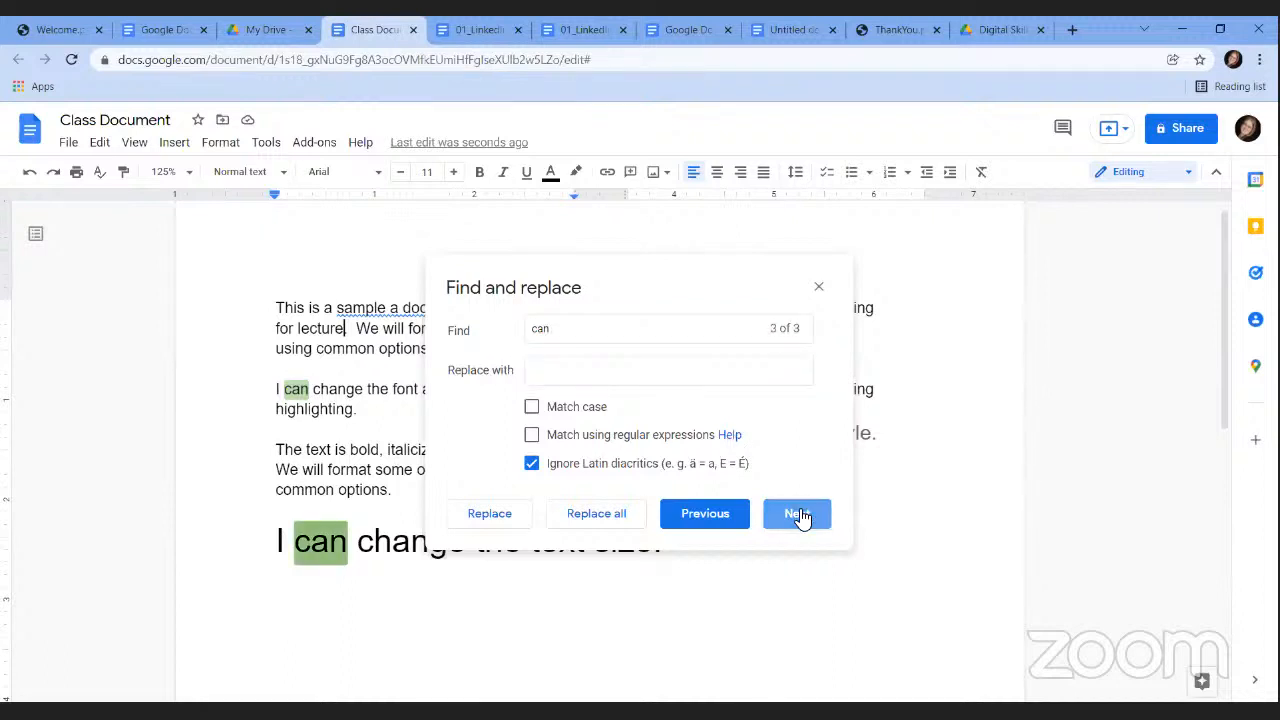
pyautogui.click(798, 515)
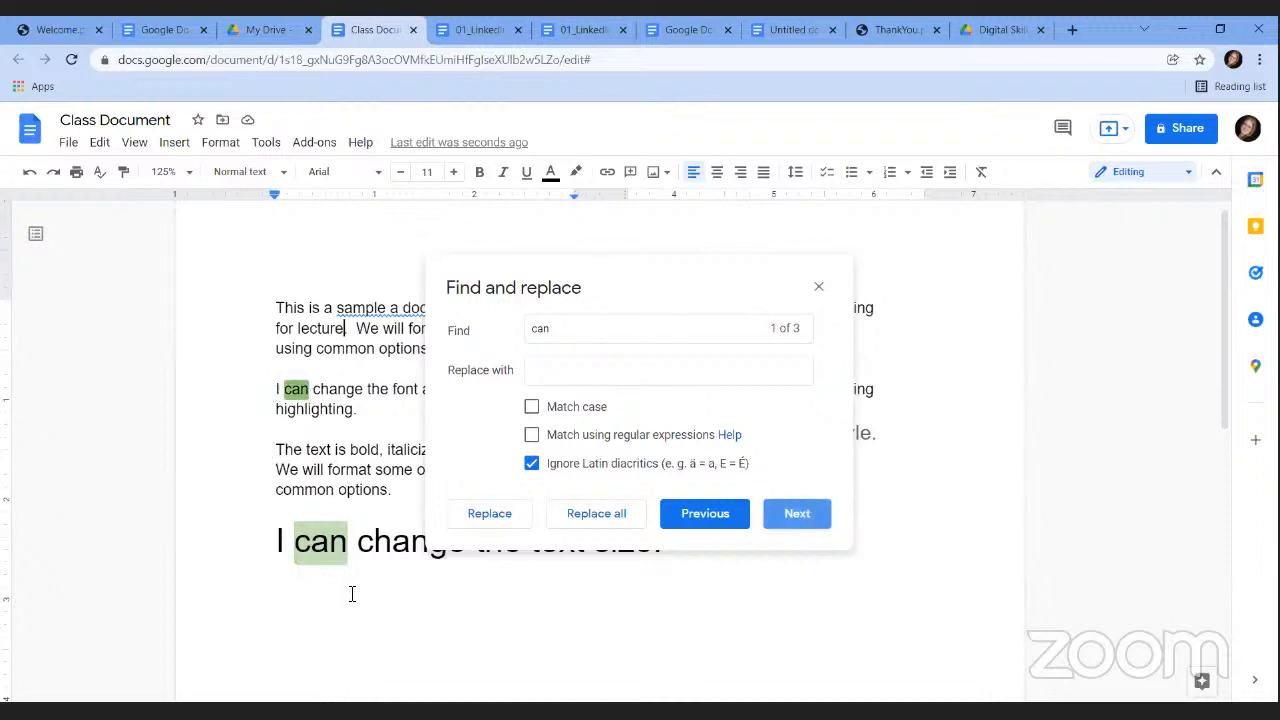
pyautogui.click(818, 290)
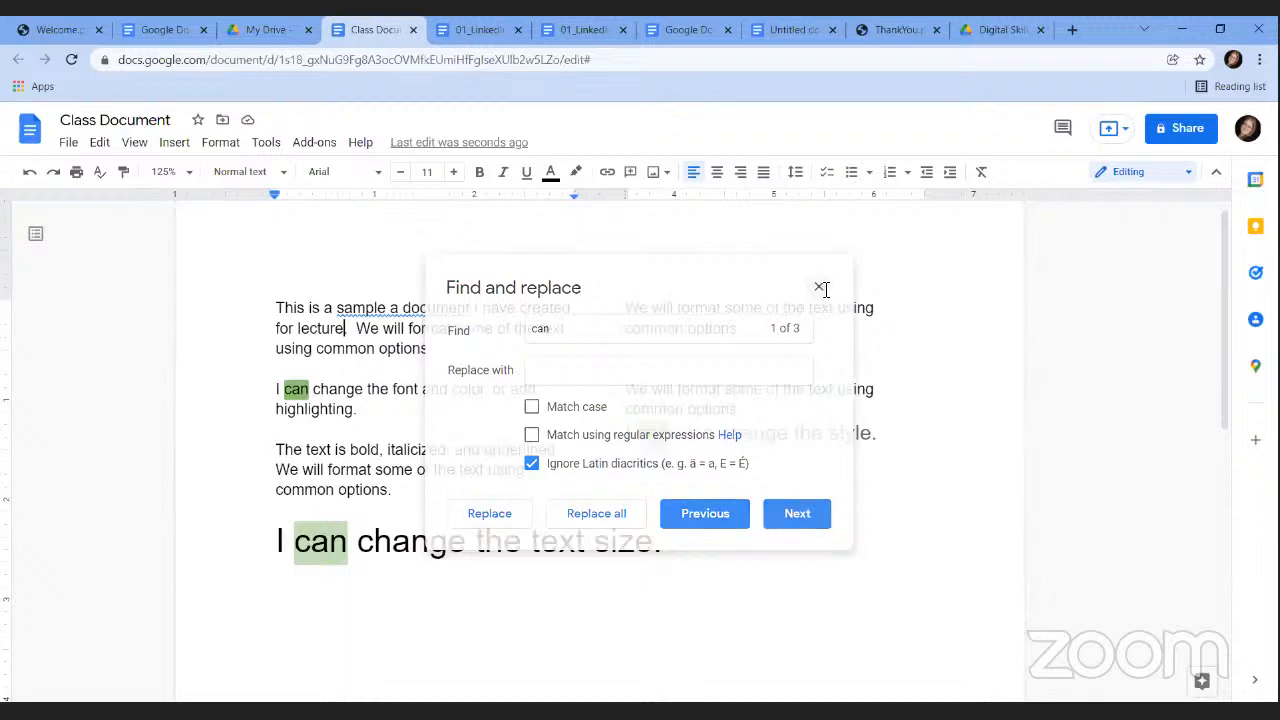
pyautogui.click(826, 290)
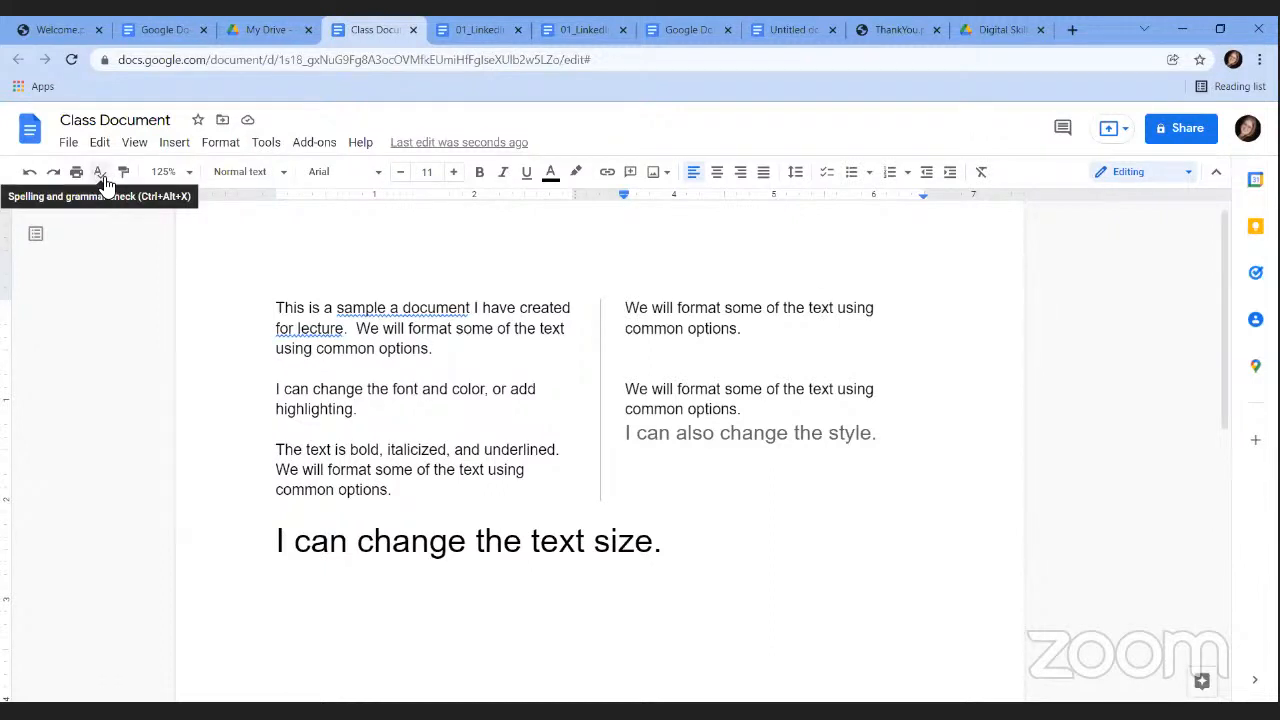
pyautogui.click(264, 145)
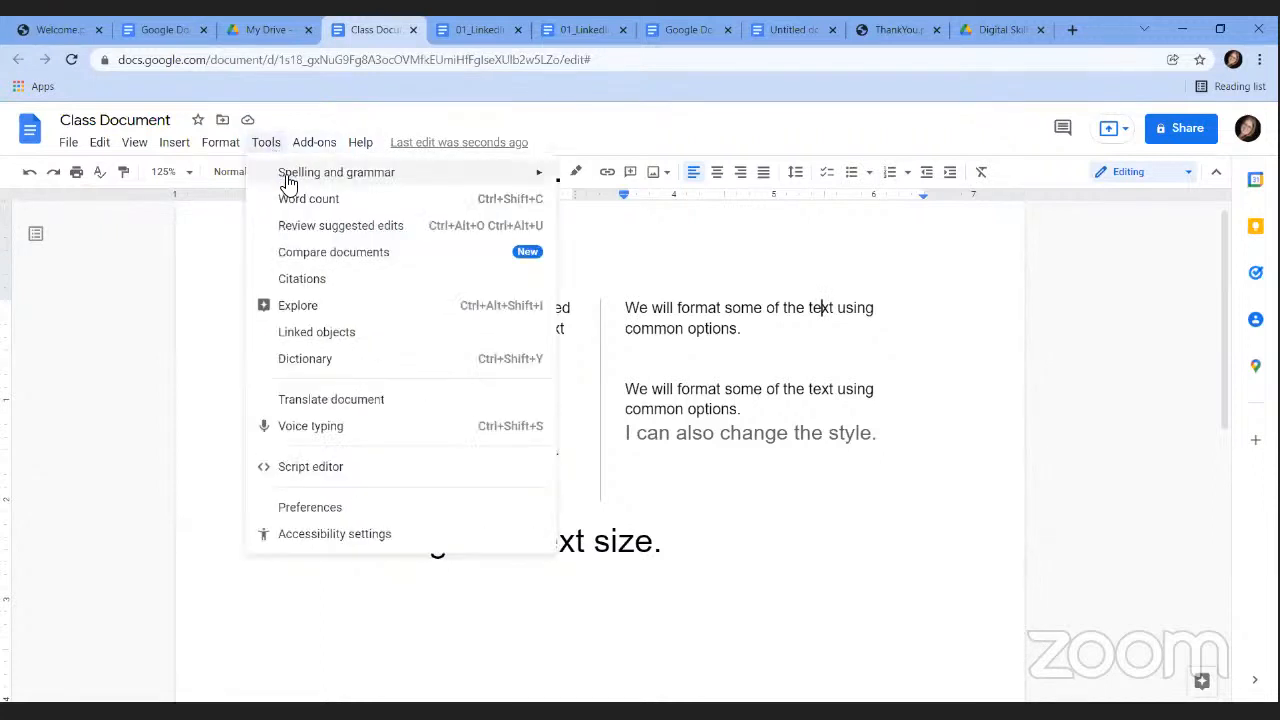
pyautogui.moveTo(288, 182)
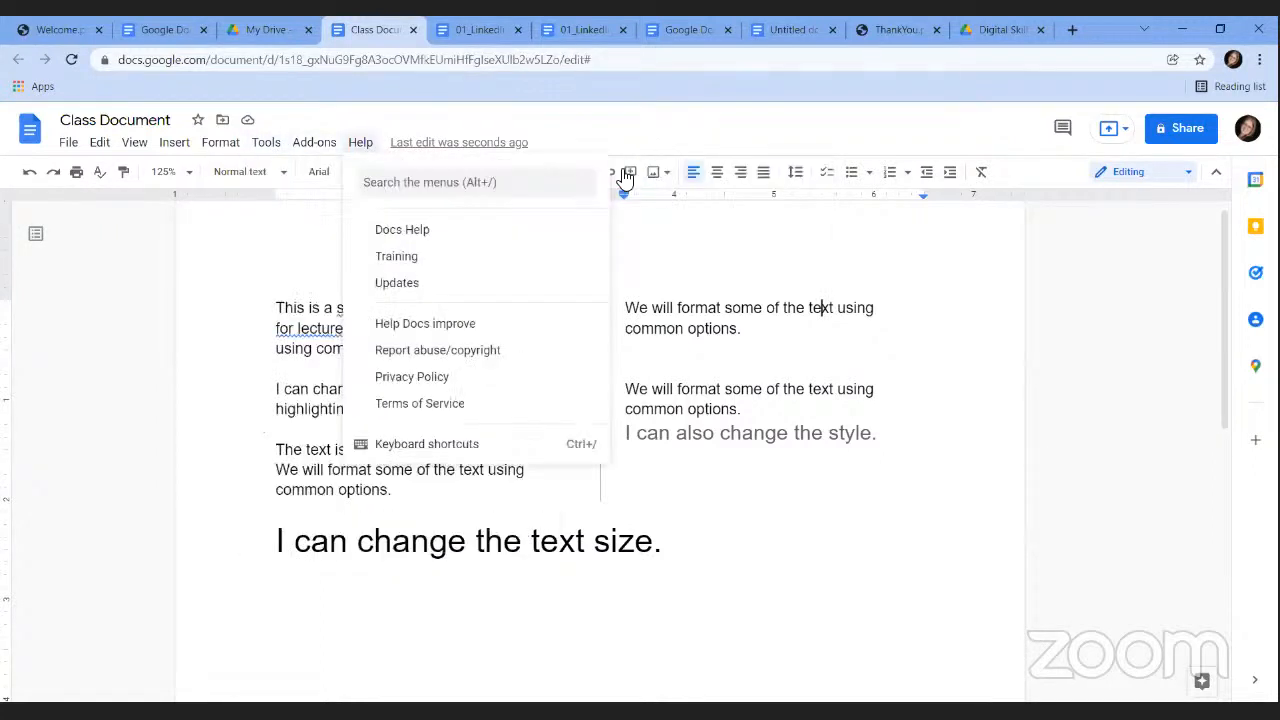
pyautogui.moveTo(267, 150)
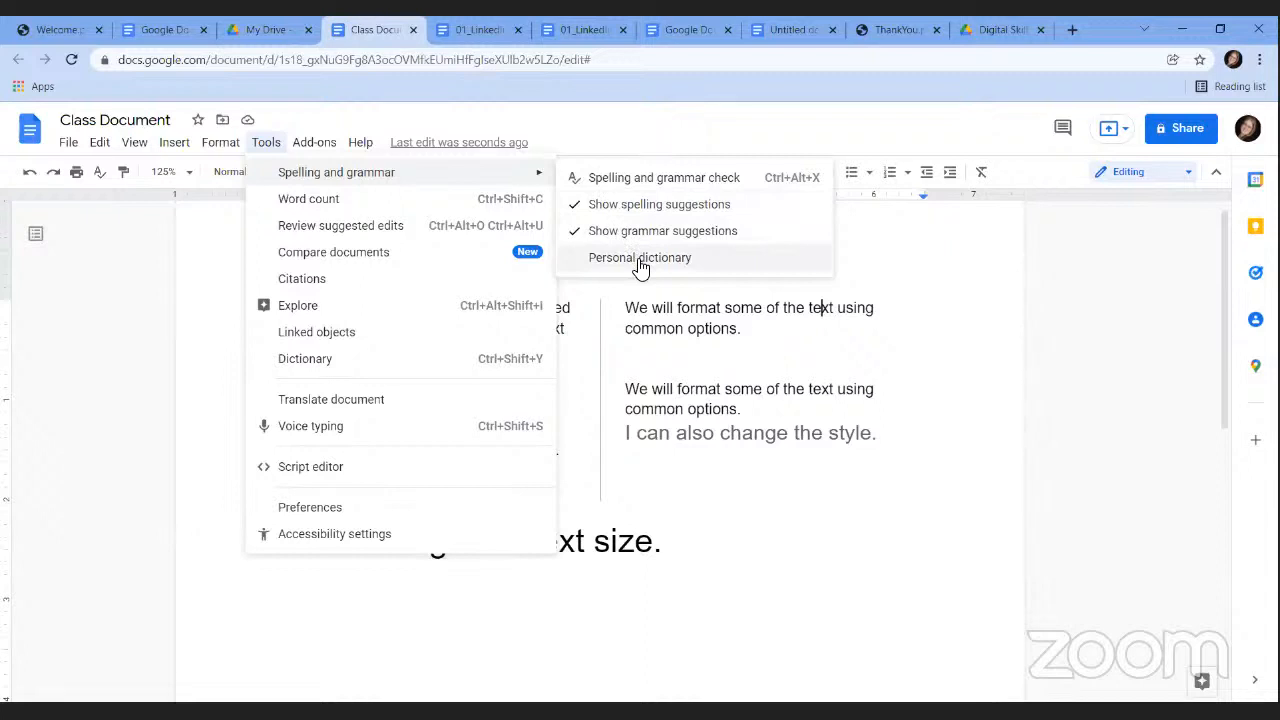
pyautogui.click(680, 558)
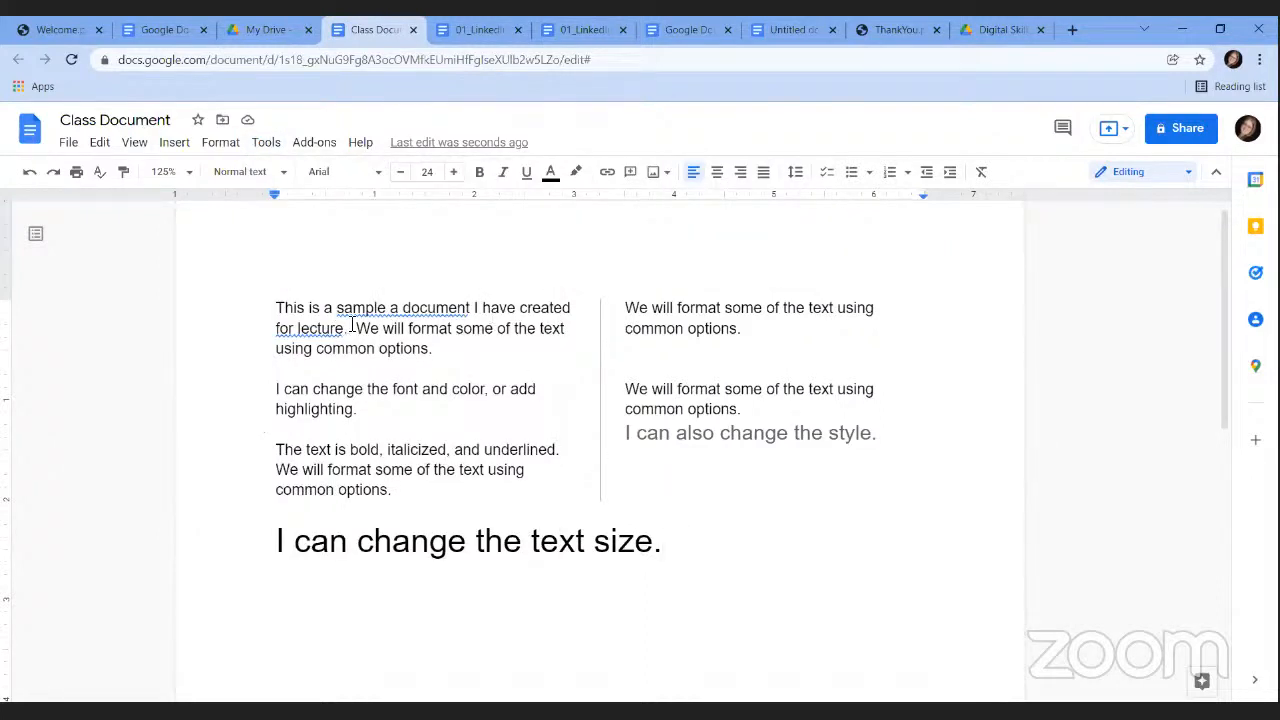
# Accept the grammar suggestion changing 'sample a document' to 'sample document'.
pyautogui.click(430, 308)
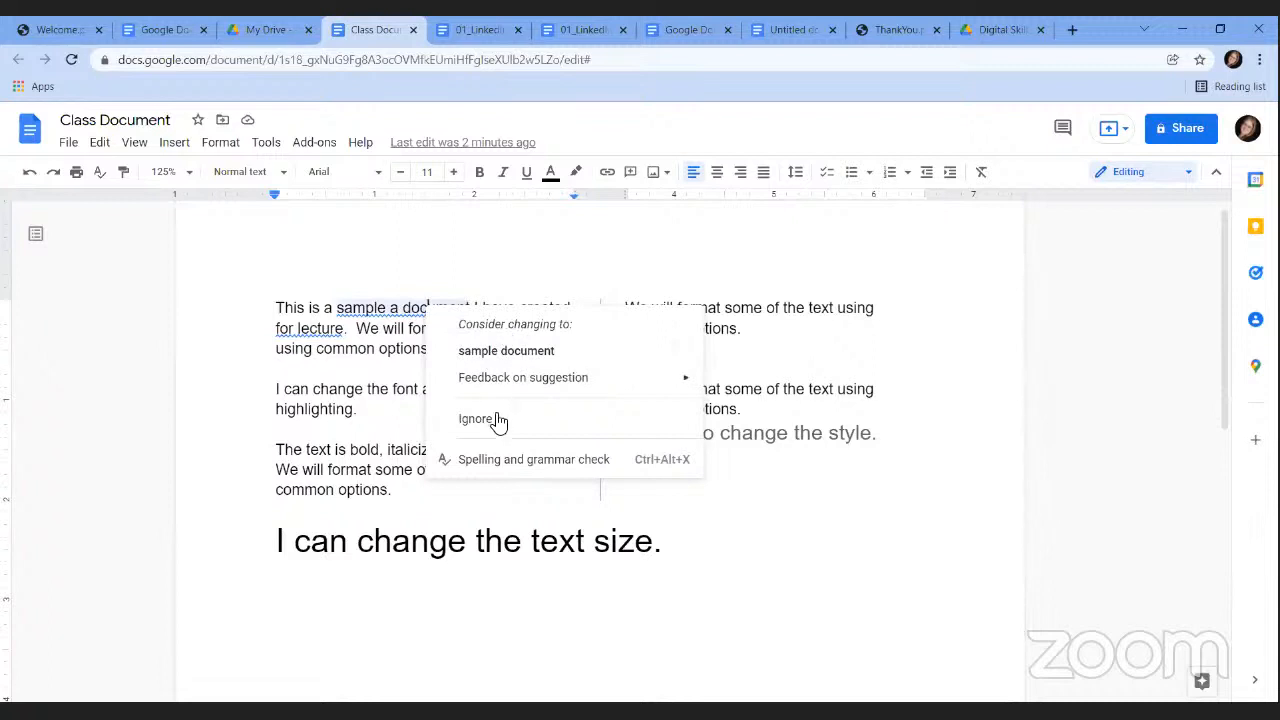
pyautogui.click(484, 352)
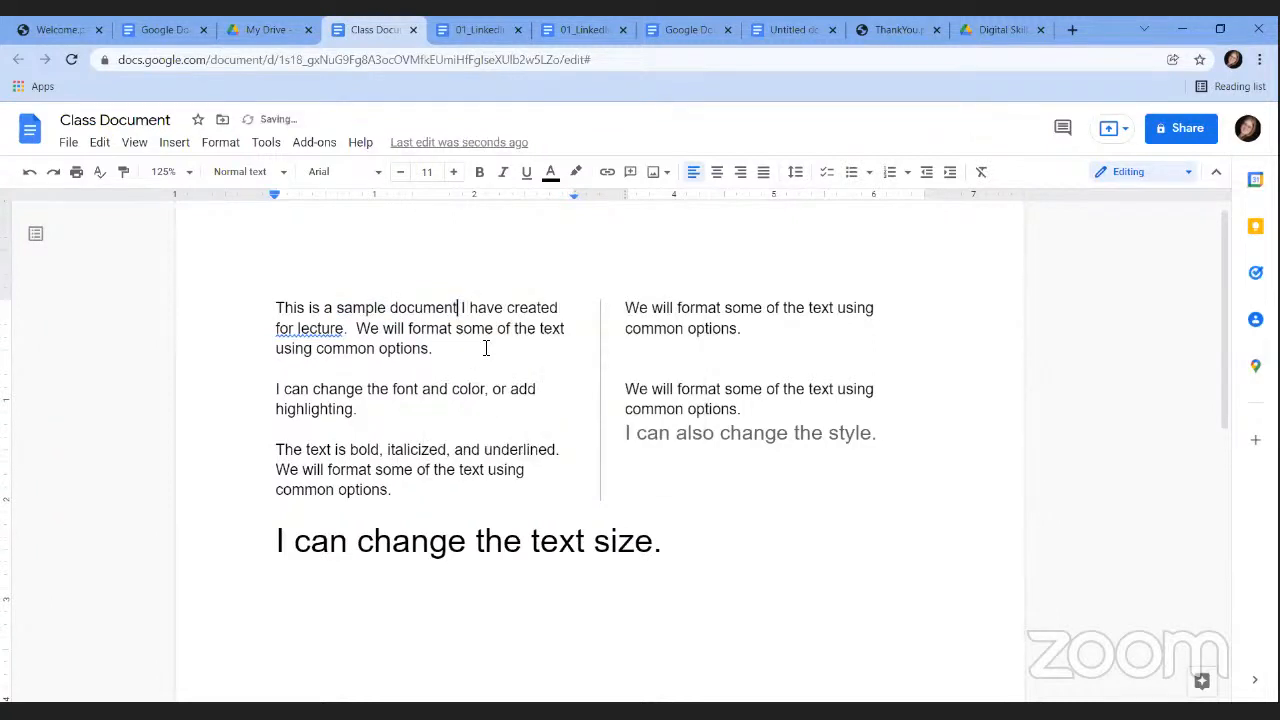
pyautogui.click(670, 482)
# Add a right-column line 'Schimelpfenig Librery' and correct its spelling to 'Library'.
pyautogui.doubleClick(668, 352)
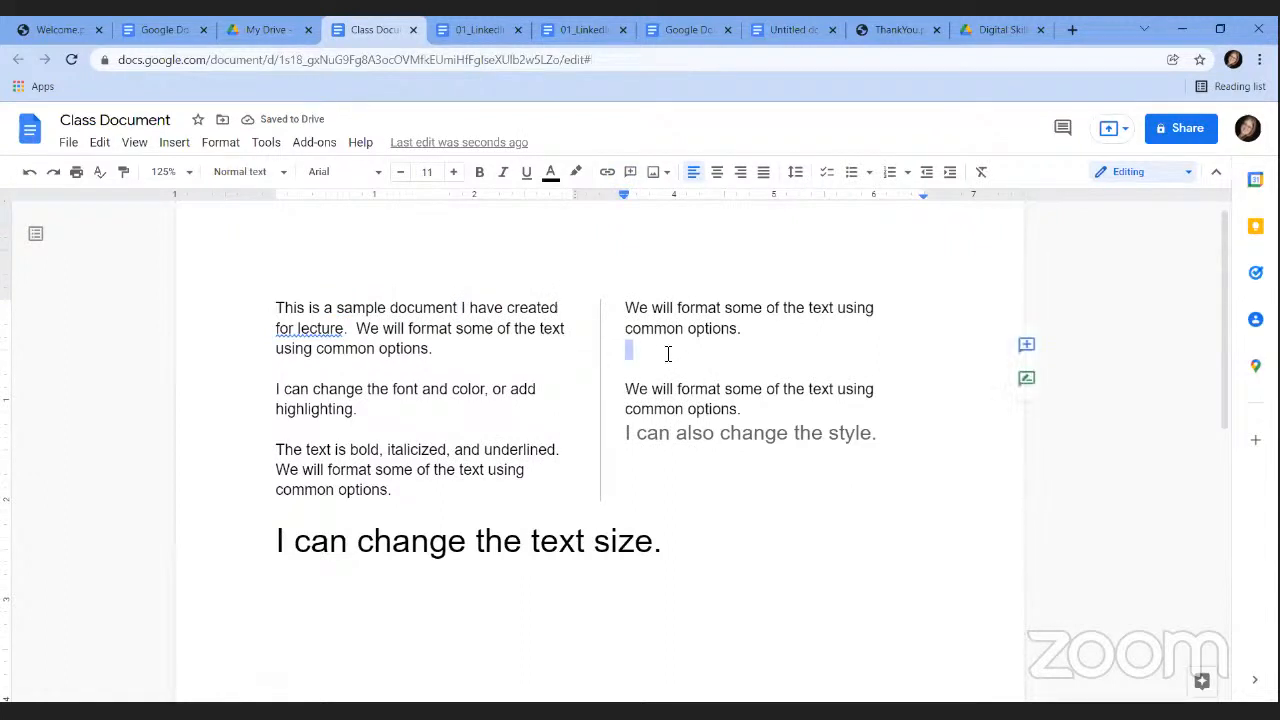
pyautogui.click(668, 360)
pyautogui.press('Return')
pyautogui.write('Sc')
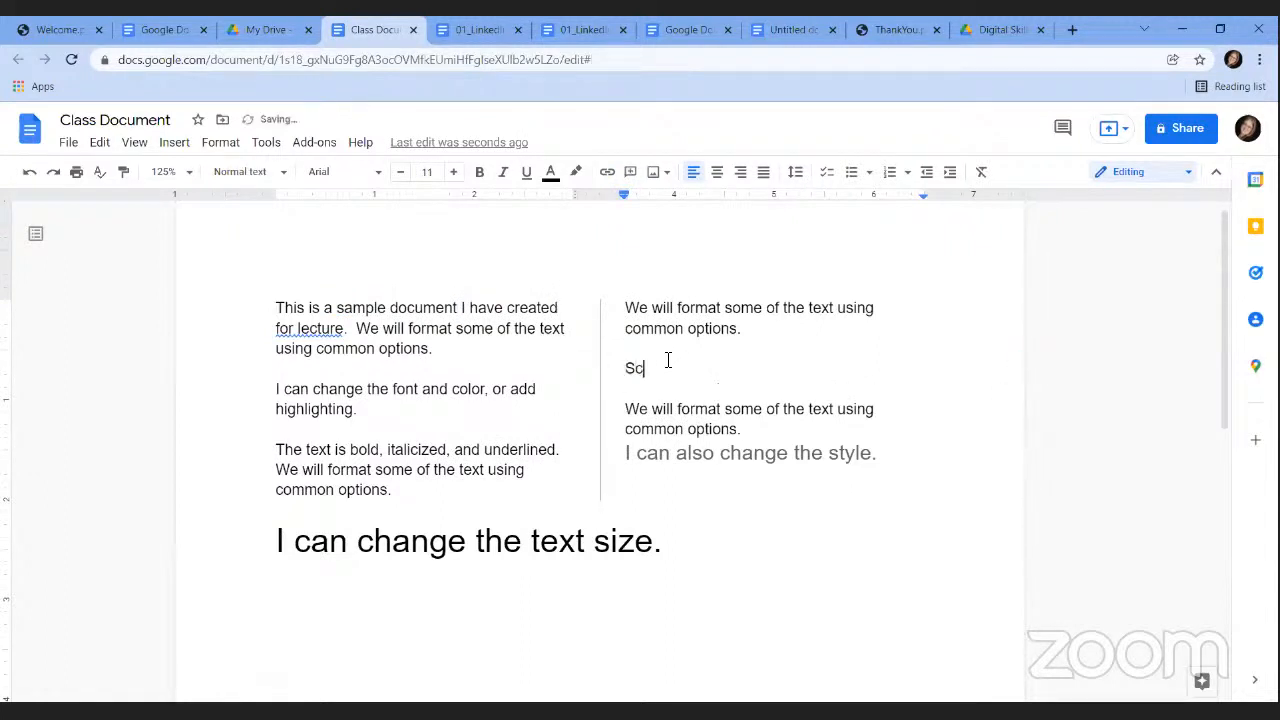
pyautogui.write('himelpfenig Librery')
pyautogui.rightClick(749, 371)
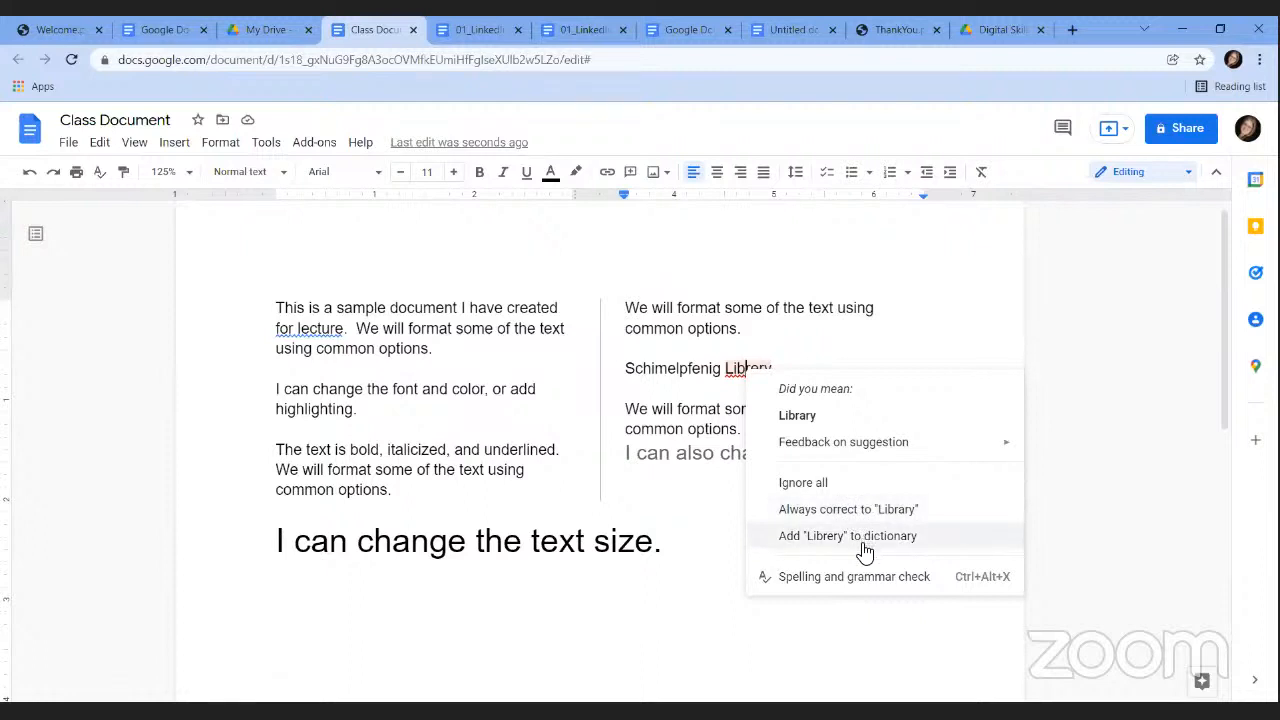
pyautogui.click(806, 416)
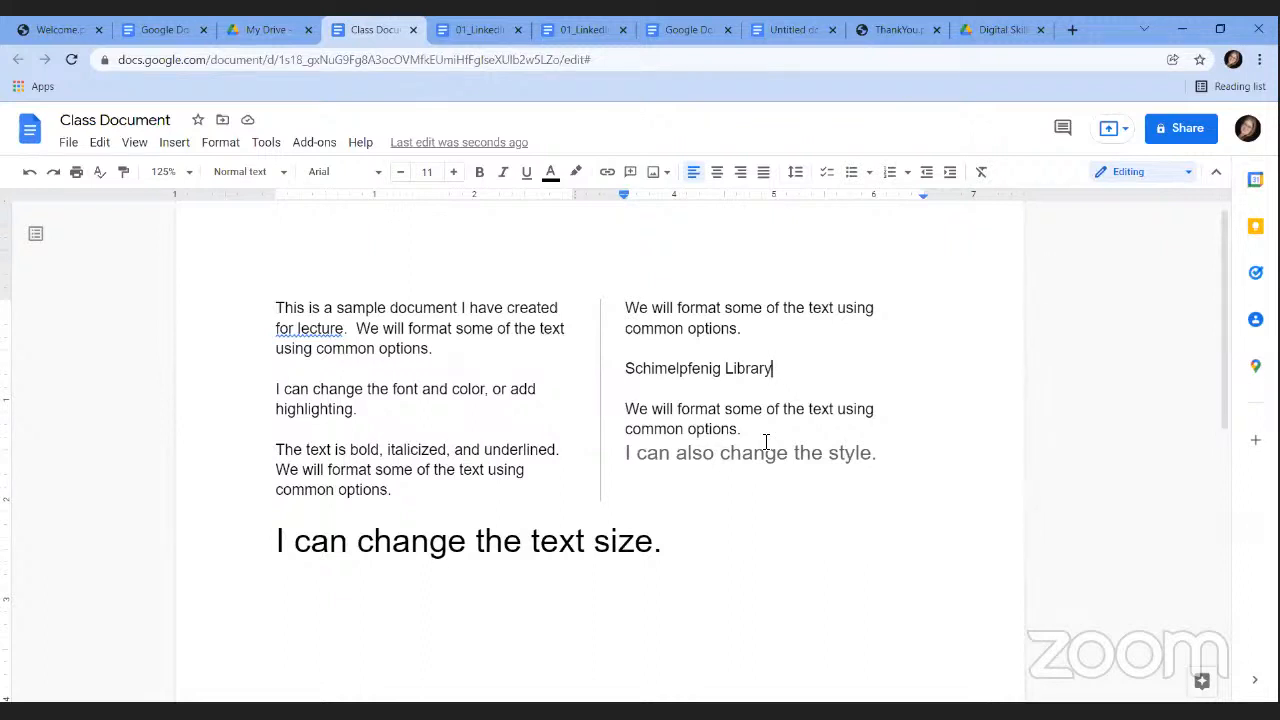
# Below the numbered list, insert the Plano logo from a web image search for 'city of plano'.
pyautogui.scroll(-1, 1232, 392)
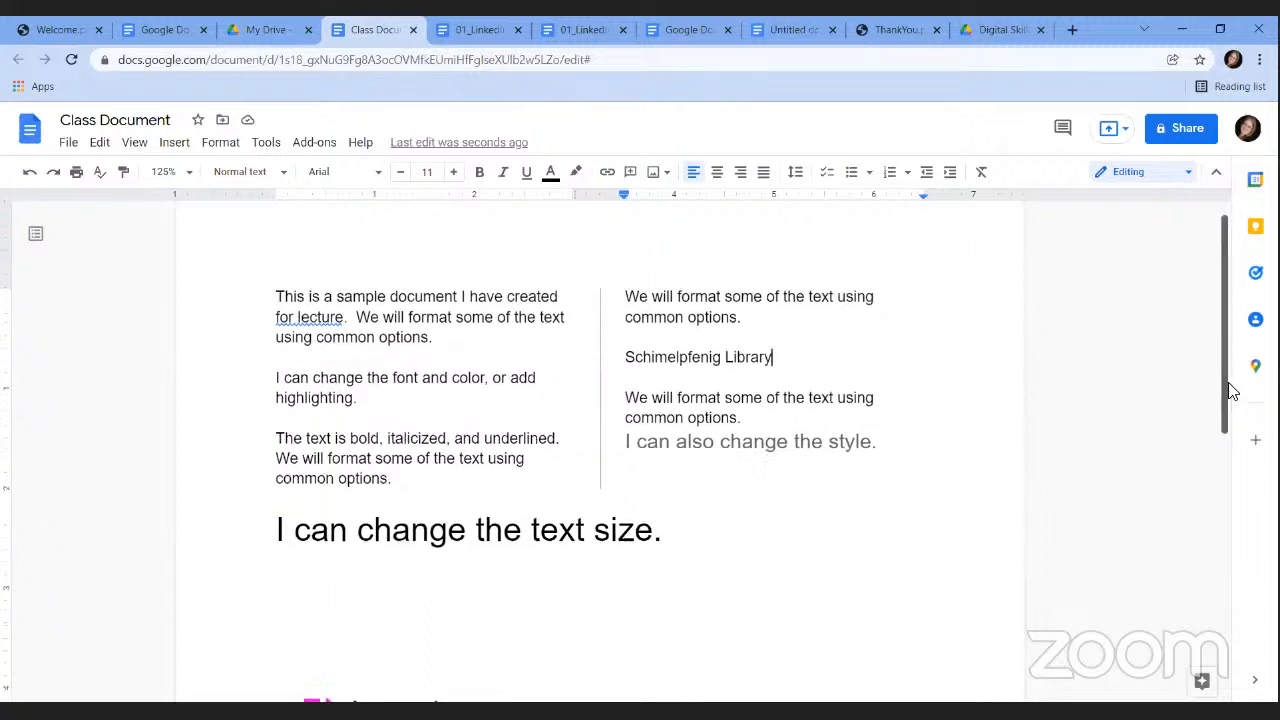
pyautogui.scroll(-6, 1232, 392)
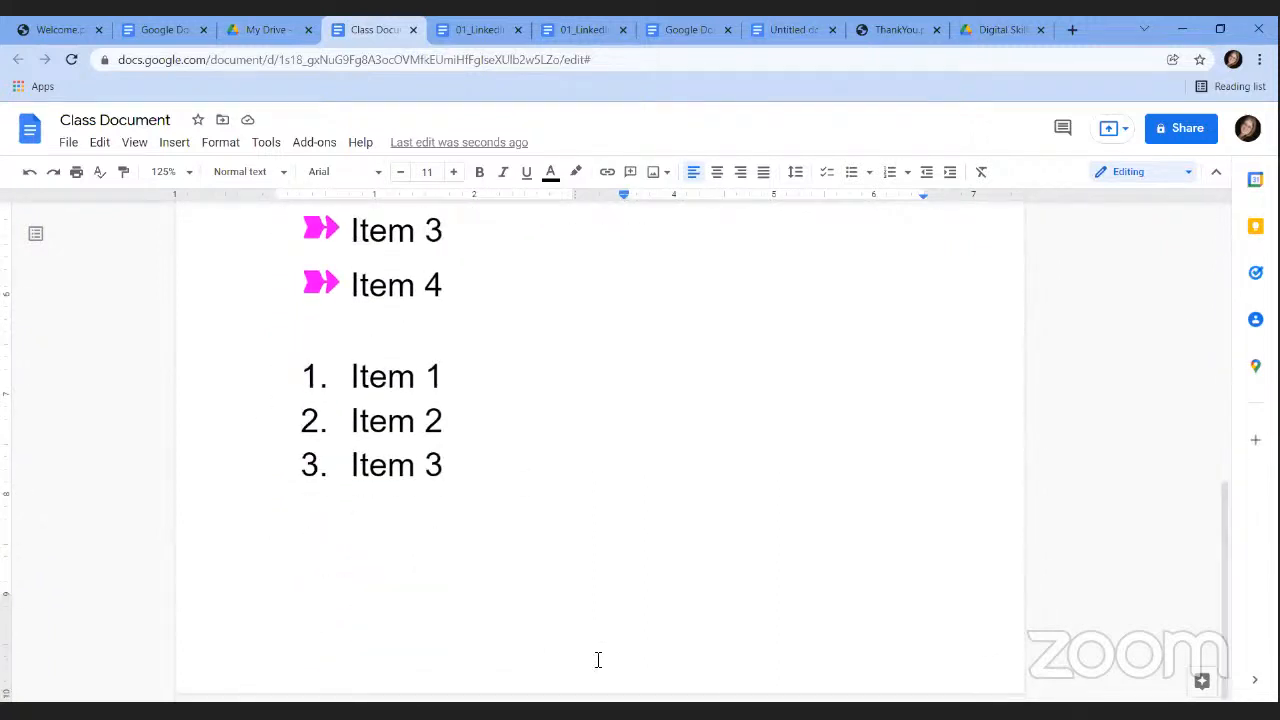
pyautogui.click(446, 534)
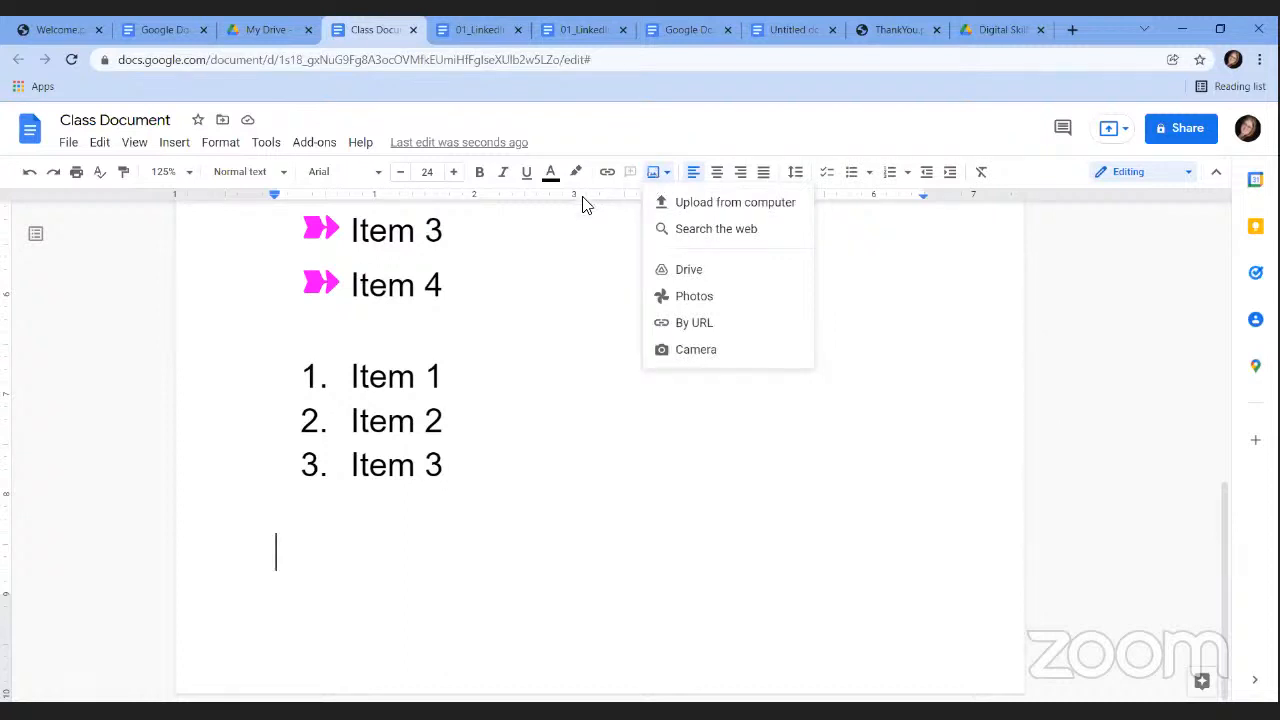
pyautogui.click(283, 575)
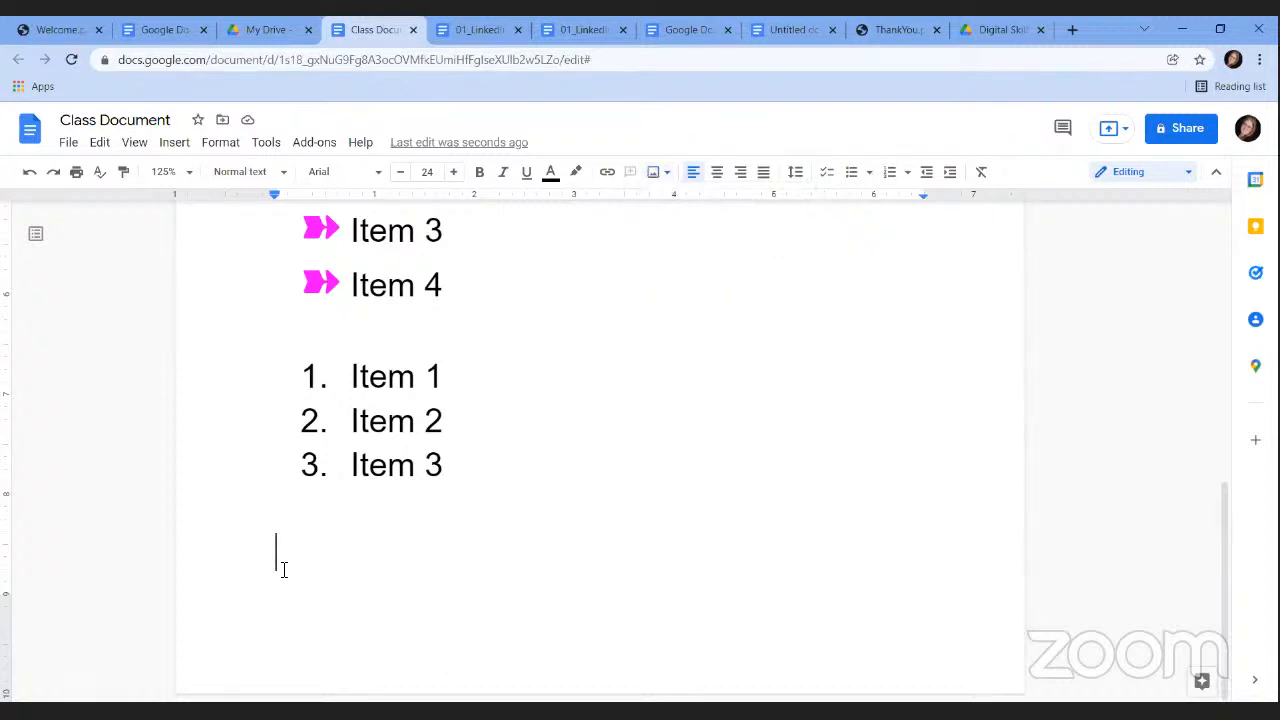
pyautogui.click(174, 143)
pyautogui.moveTo(209, 174)
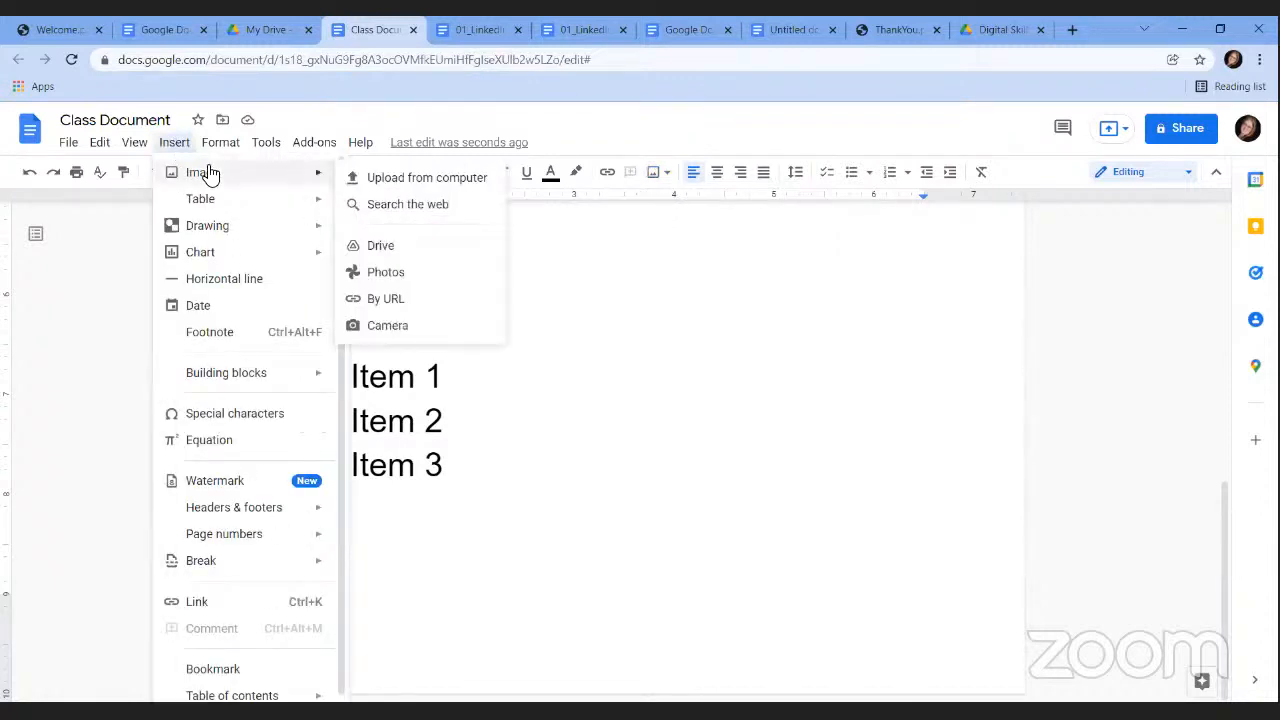
pyautogui.click(392, 206)
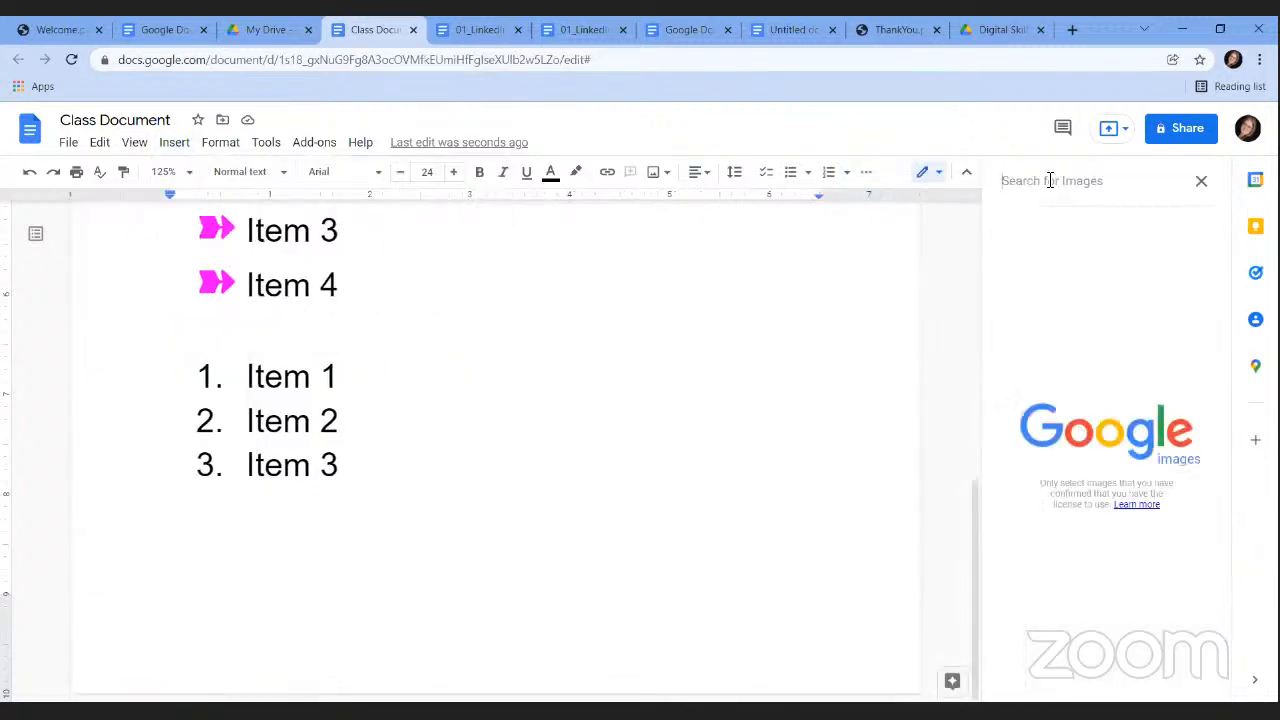
pyautogui.write('city of pla')
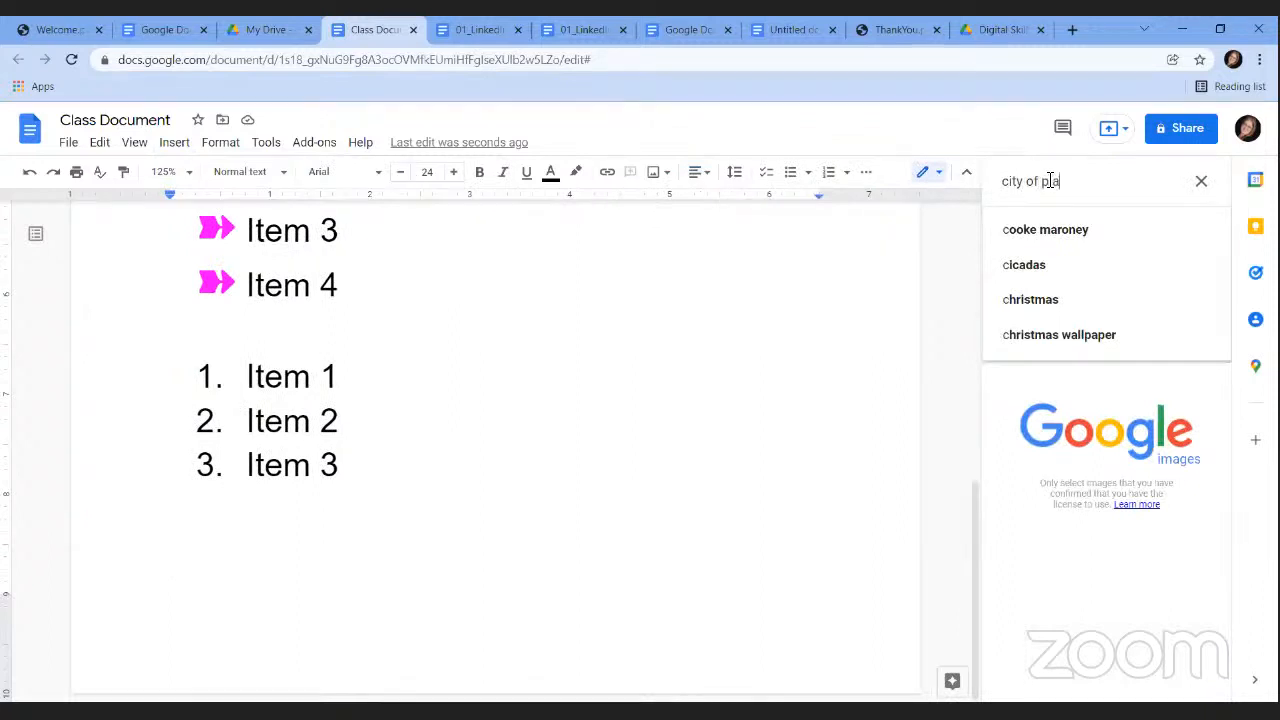
pyautogui.write('no')
pyautogui.press('Return')
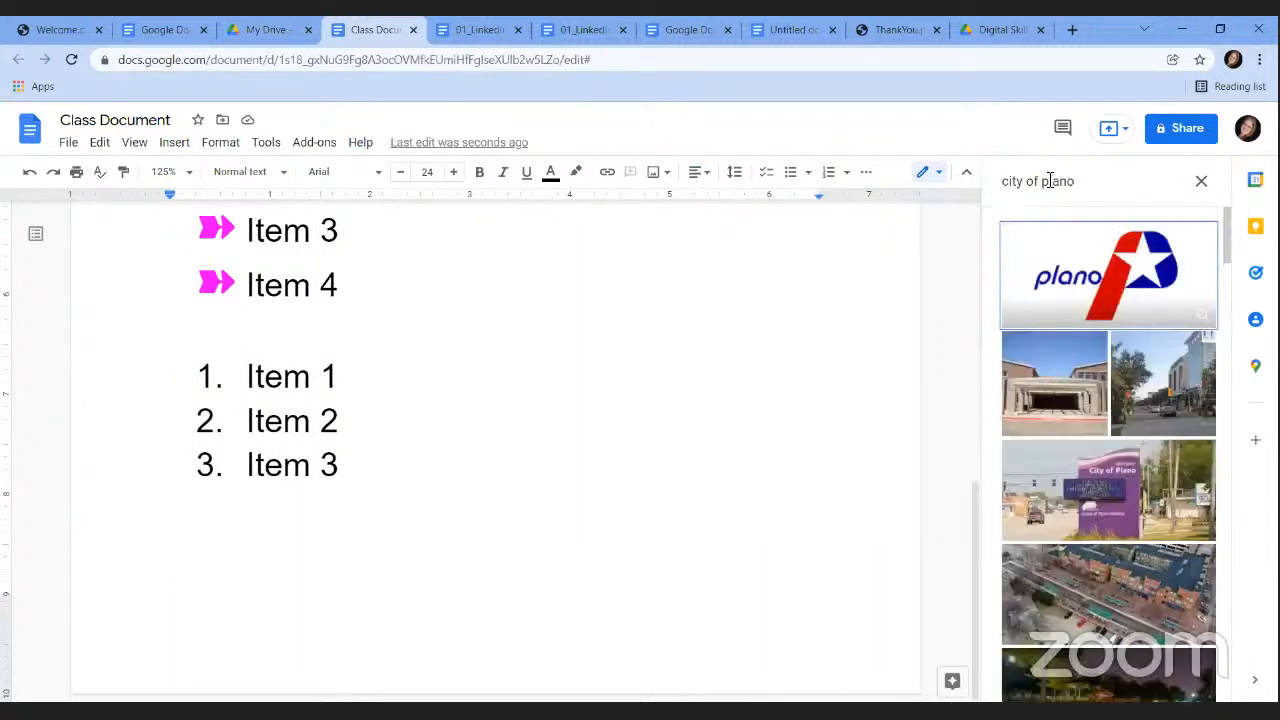
pyautogui.click(1070, 274)
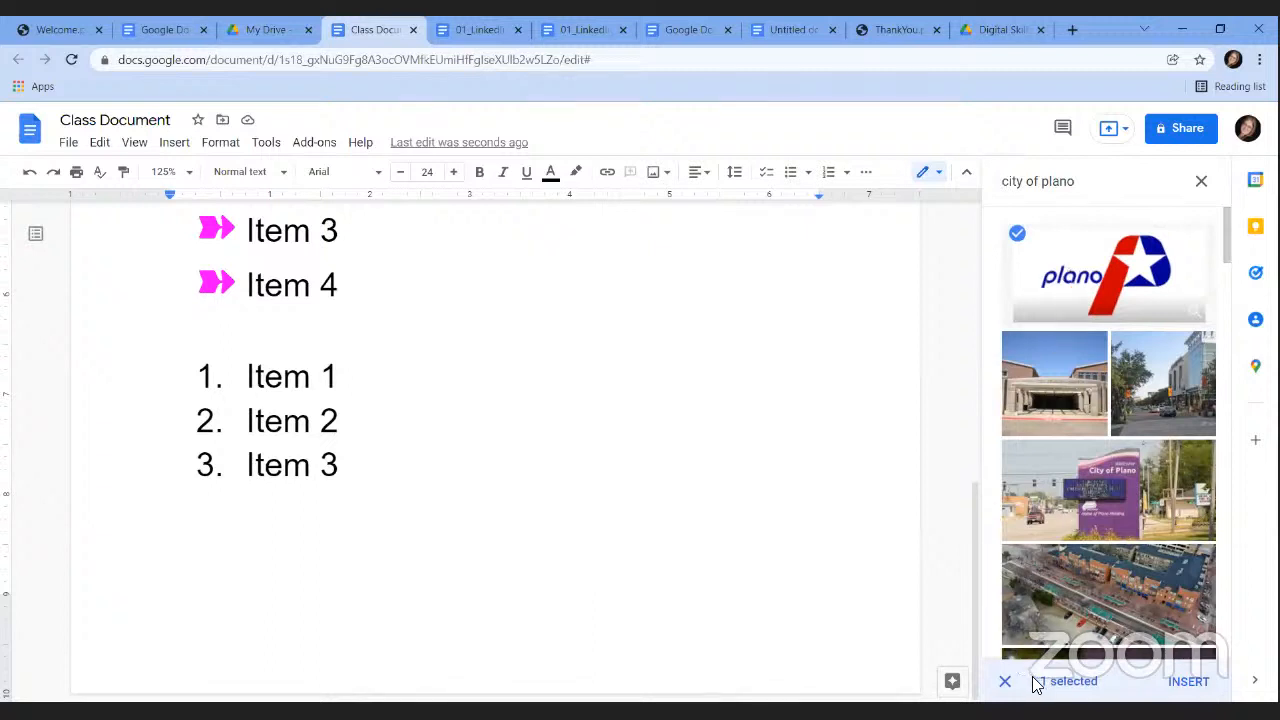
pyautogui.click(1195, 684)
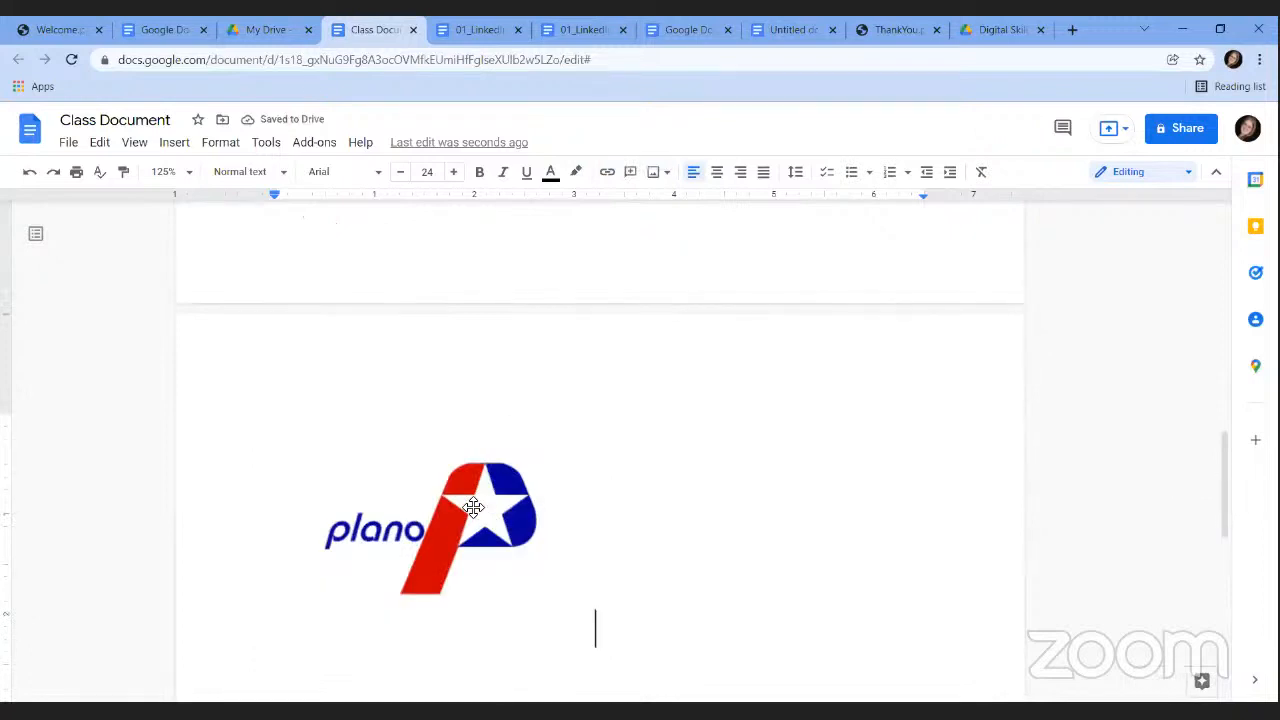
# Resize the Plano logo smaller and add two blank lines beneath it.
pyautogui.click(473, 507)
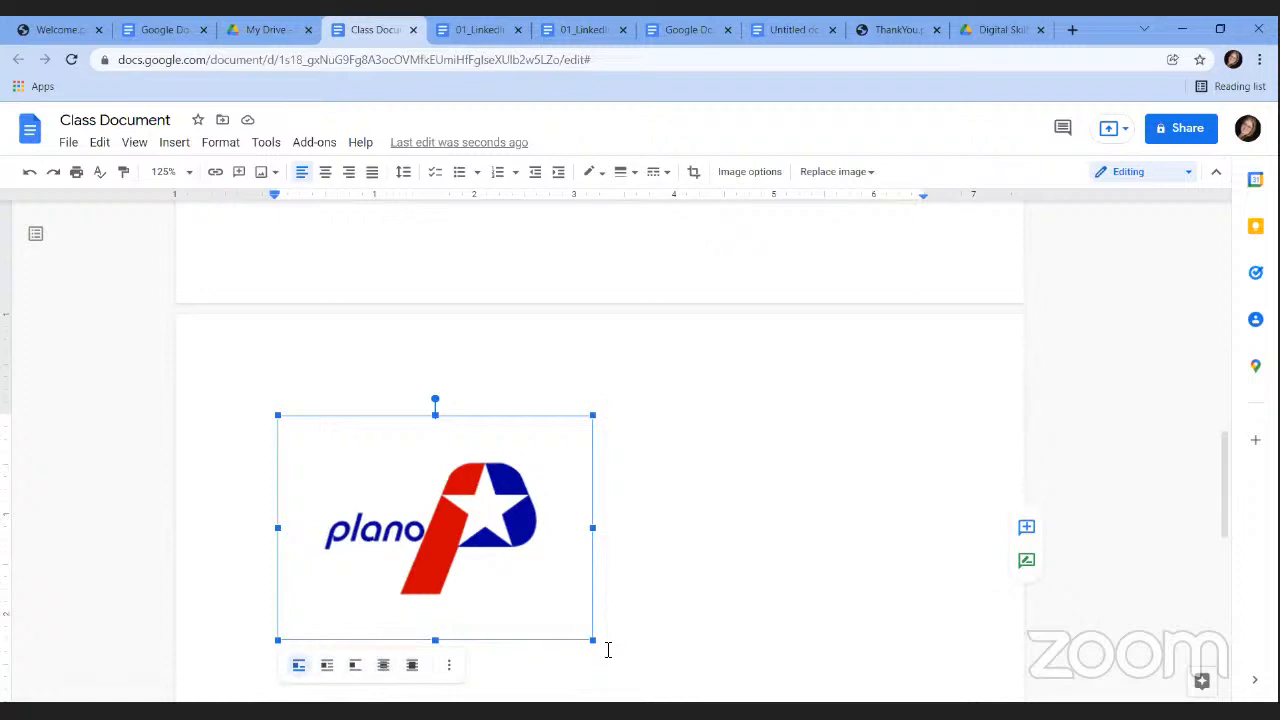
pyautogui.moveTo(592, 640); pyautogui.dragTo(486, 563)
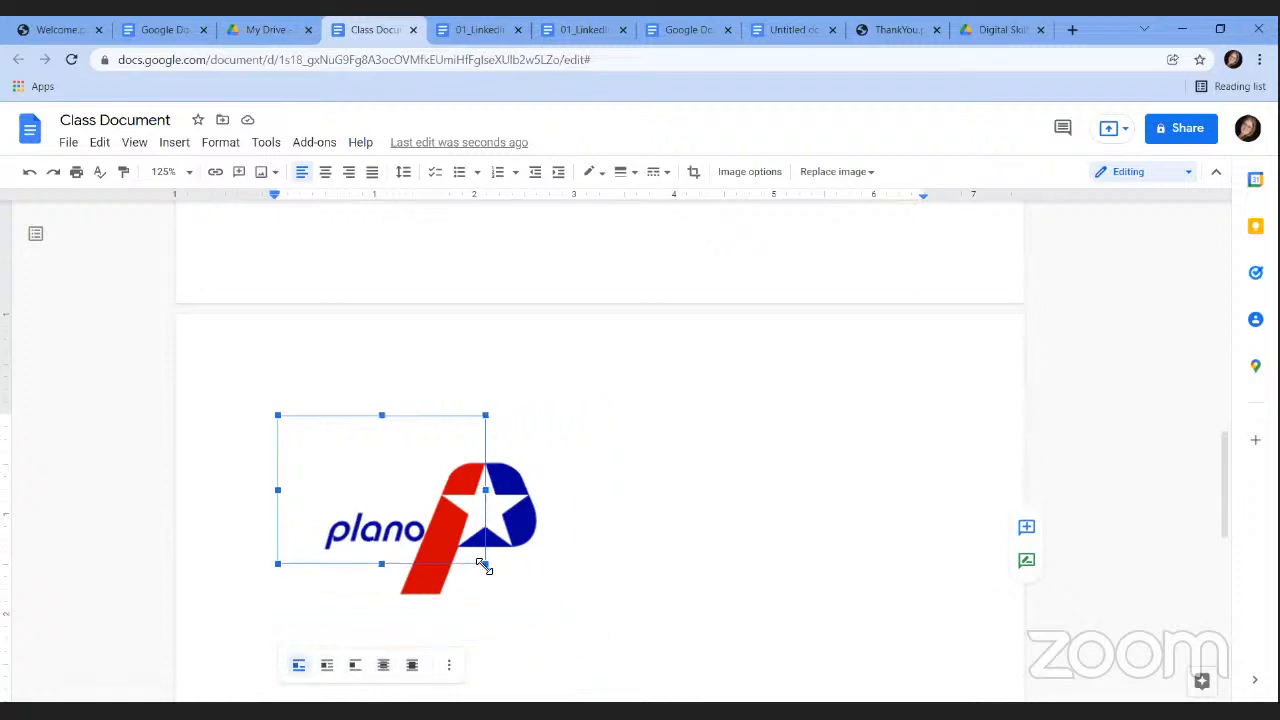
pyautogui.click(564, 512)
pyautogui.press('Return')
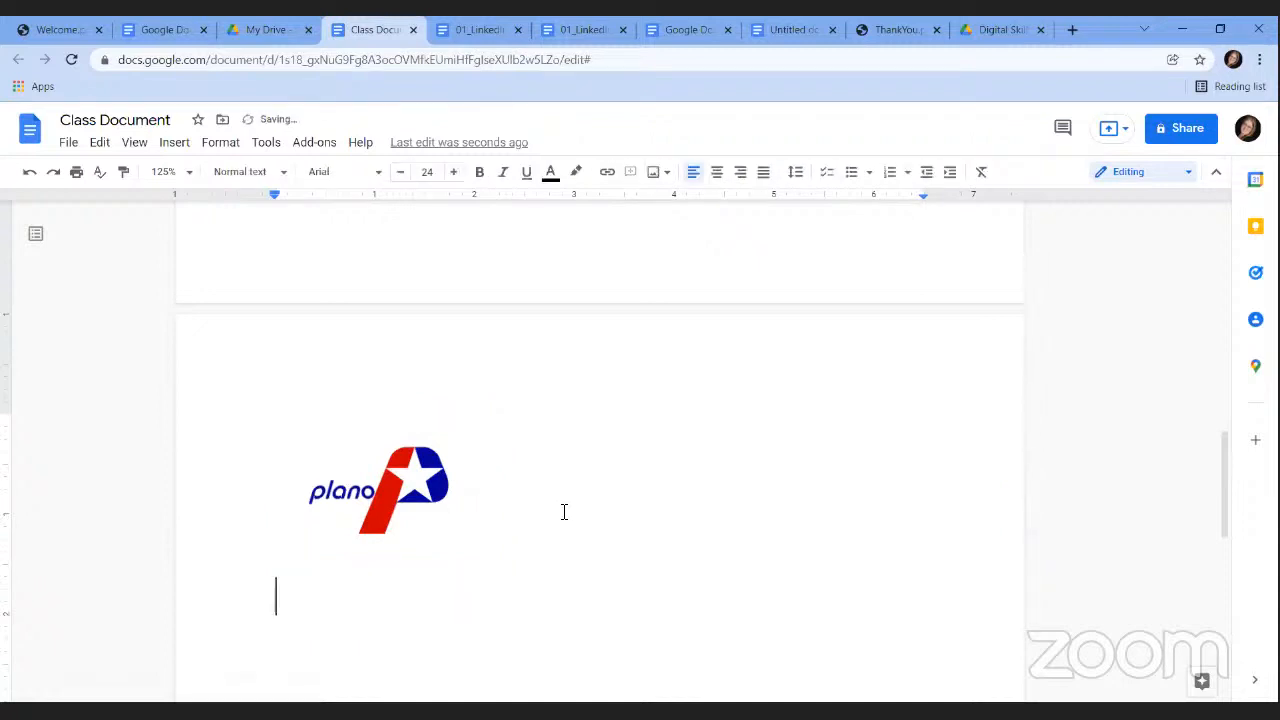
pyautogui.press('Return')
# Insert a three-column table below the Plano logo.
pyautogui.click(181, 145)
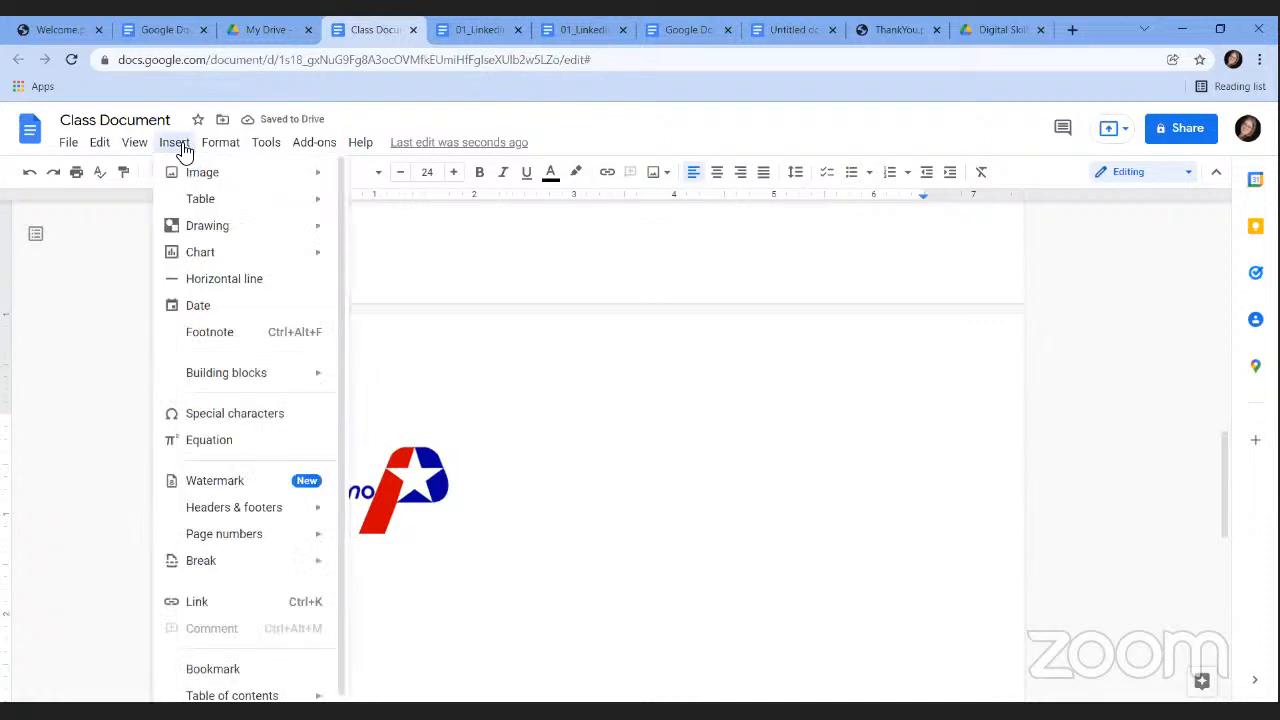
pyautogui.moveTo(223, 200)
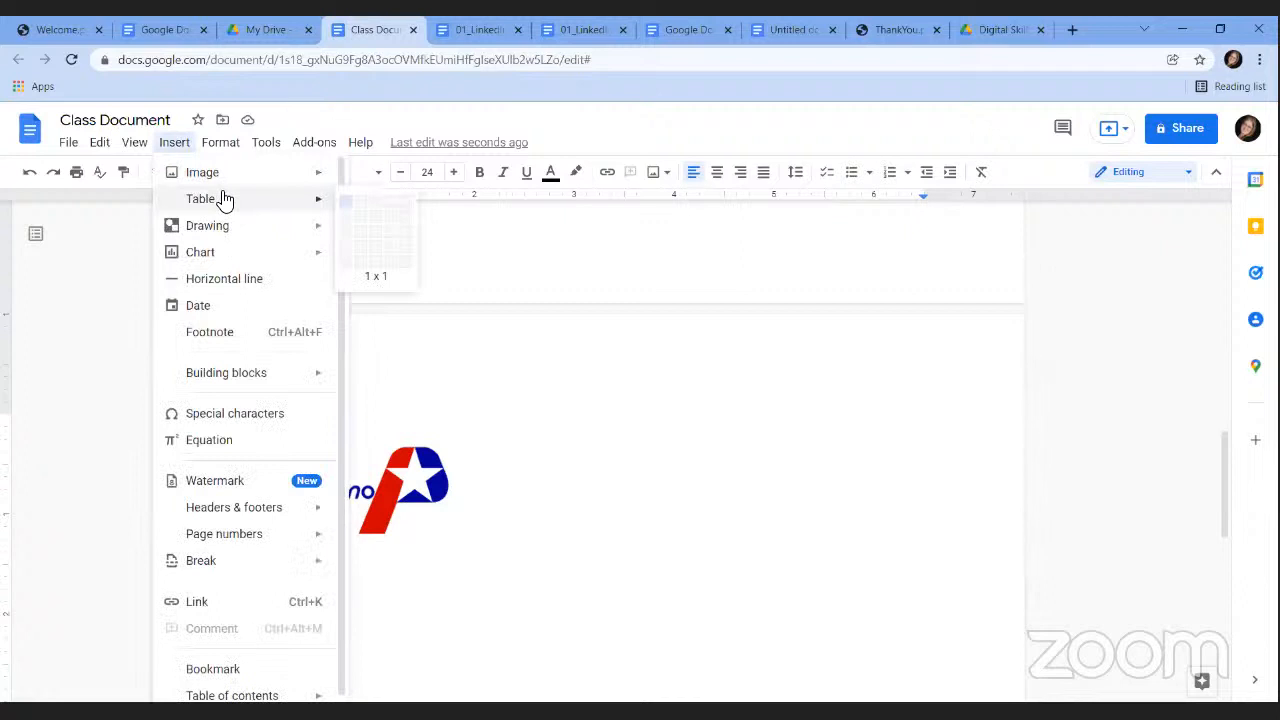
pyautogui.click(378, 228)
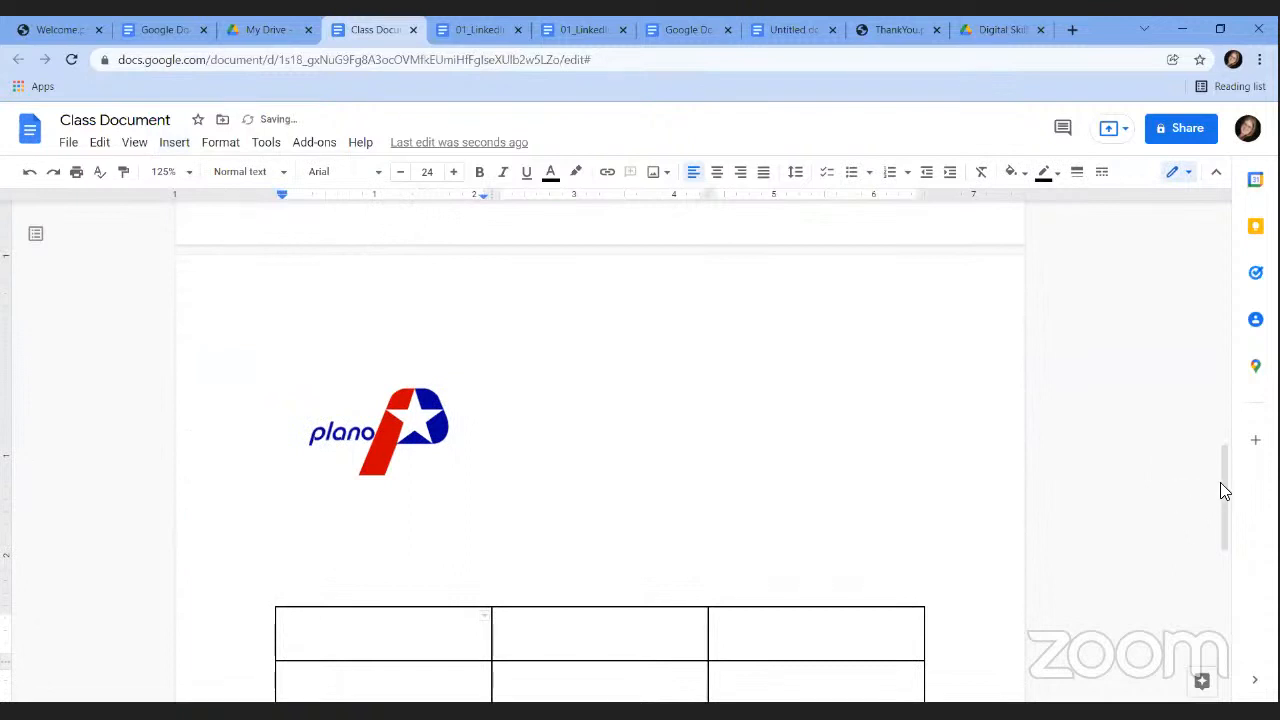
pyautogui.moveTo(1218, 480); pyautogui.dragTo(1228, 507)
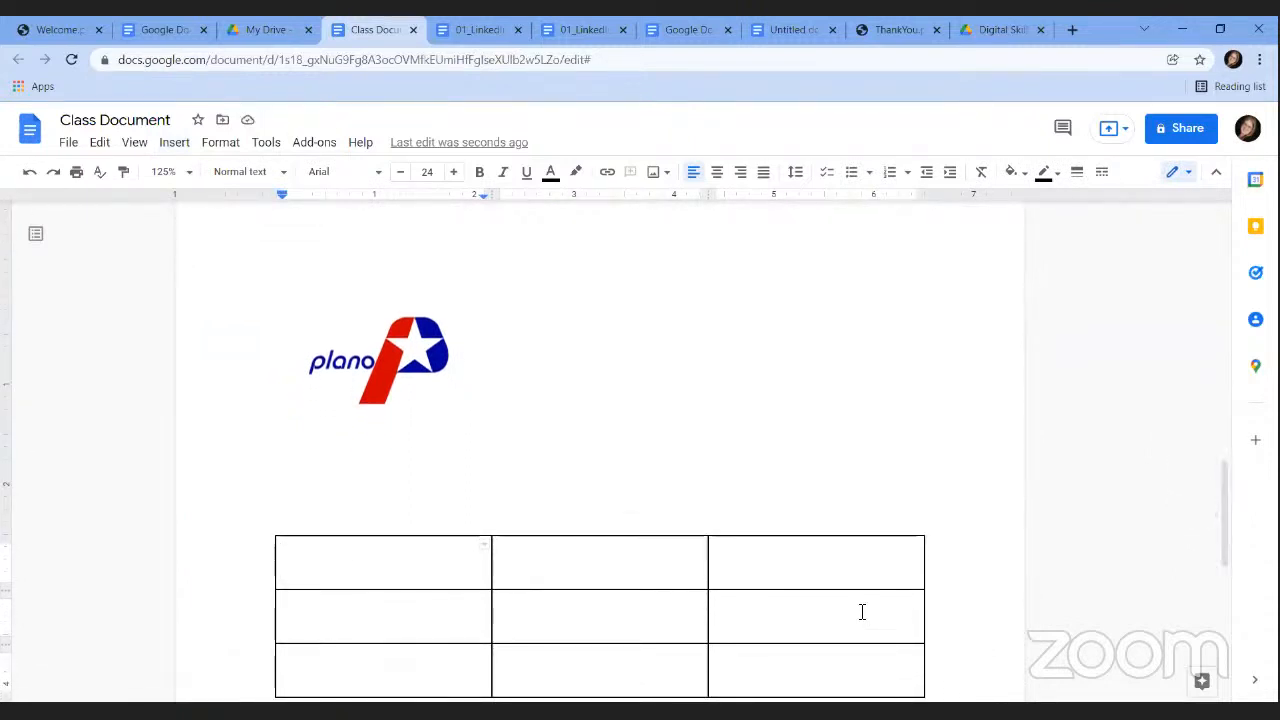
# Fill the table's first two header cells with 'Employee Name' and 'Date of Birth'.
pyautogui.click(355, 600)
pyautogui.click(342, 566)
pyautogui.write('Emplyee')
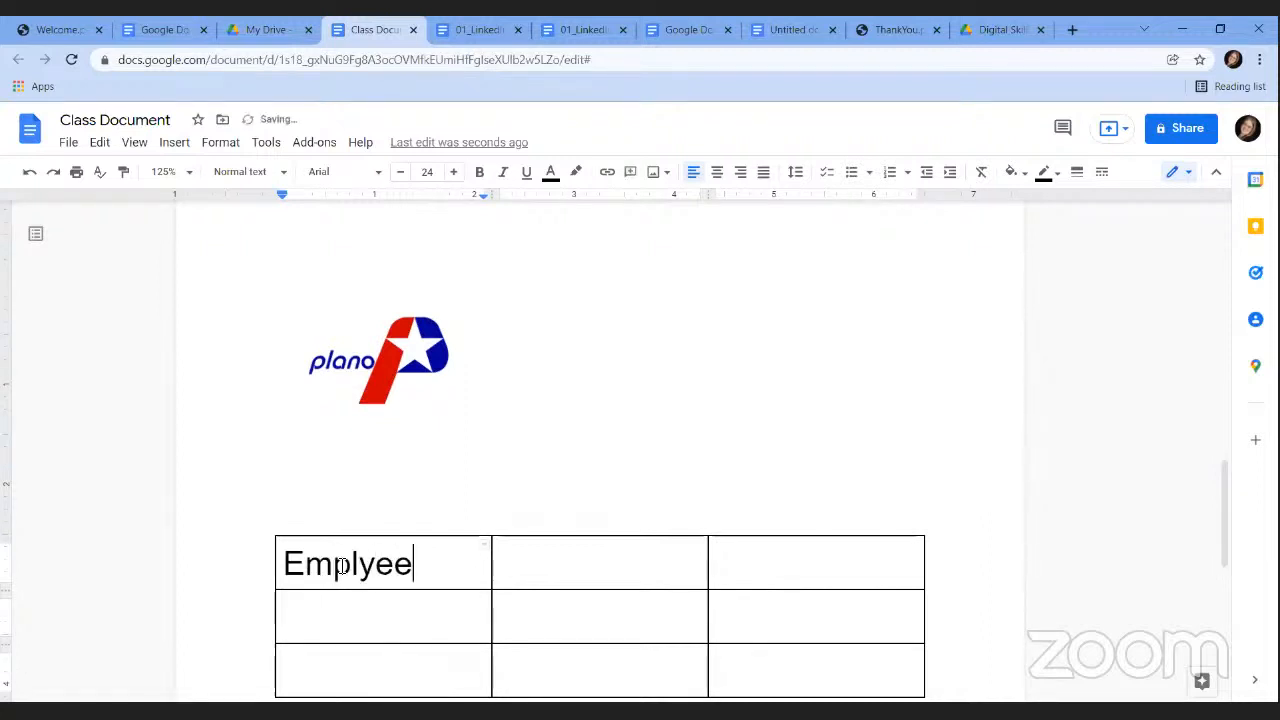
pyautogui.press('BackSpace')
pyautogui.press('BackSpace')
pyautogui.press('BackSpace')
pyautogui.write('oyee Name')
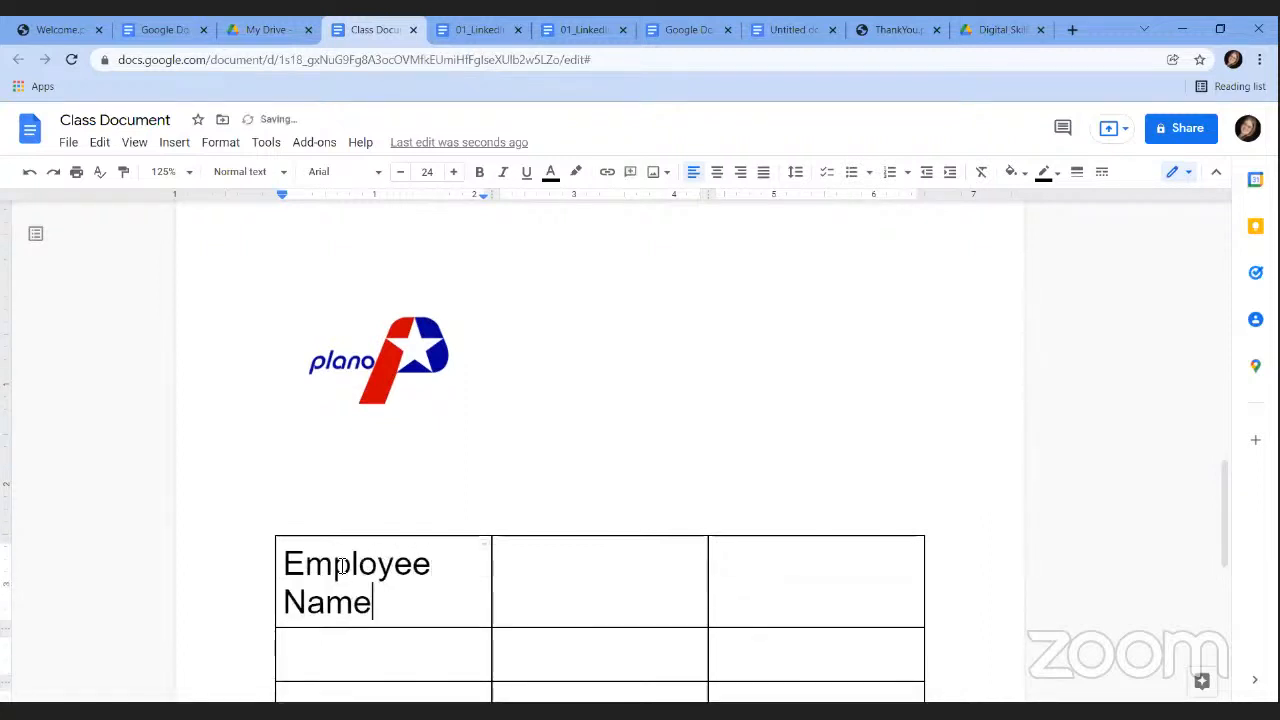
pyautogui.press('Tab')
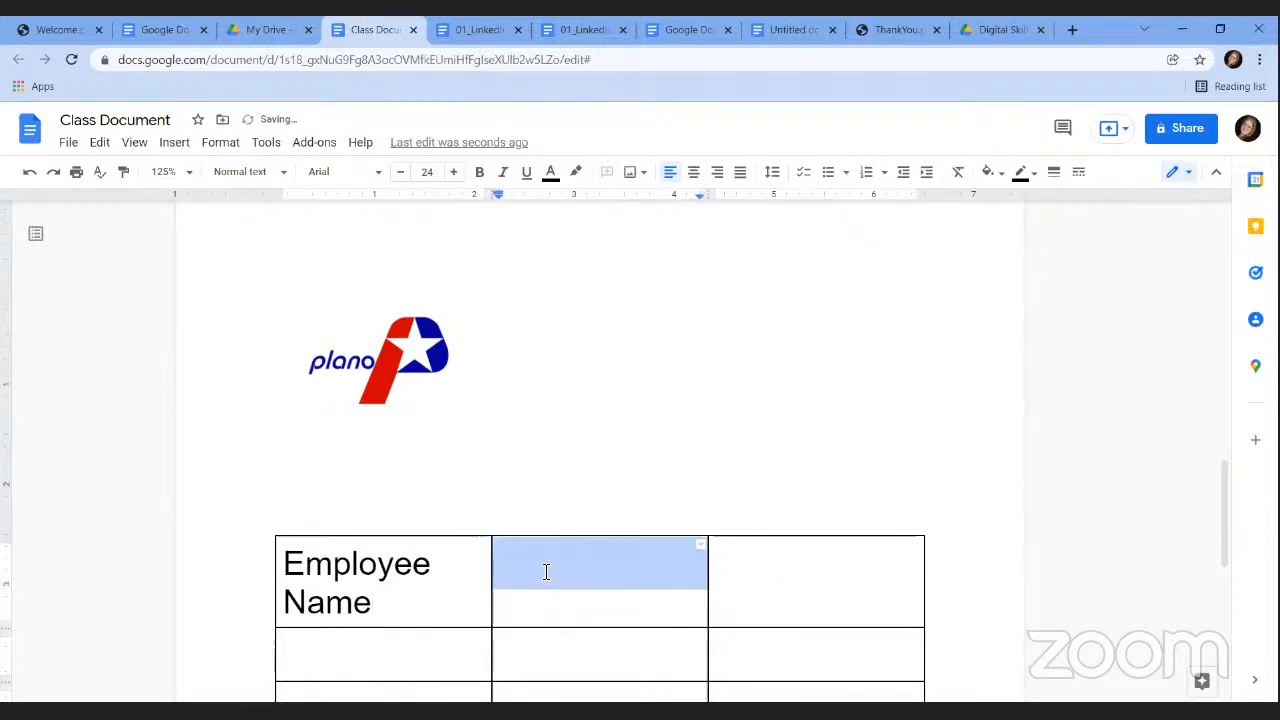
pyautogui.write('Date of Birth')
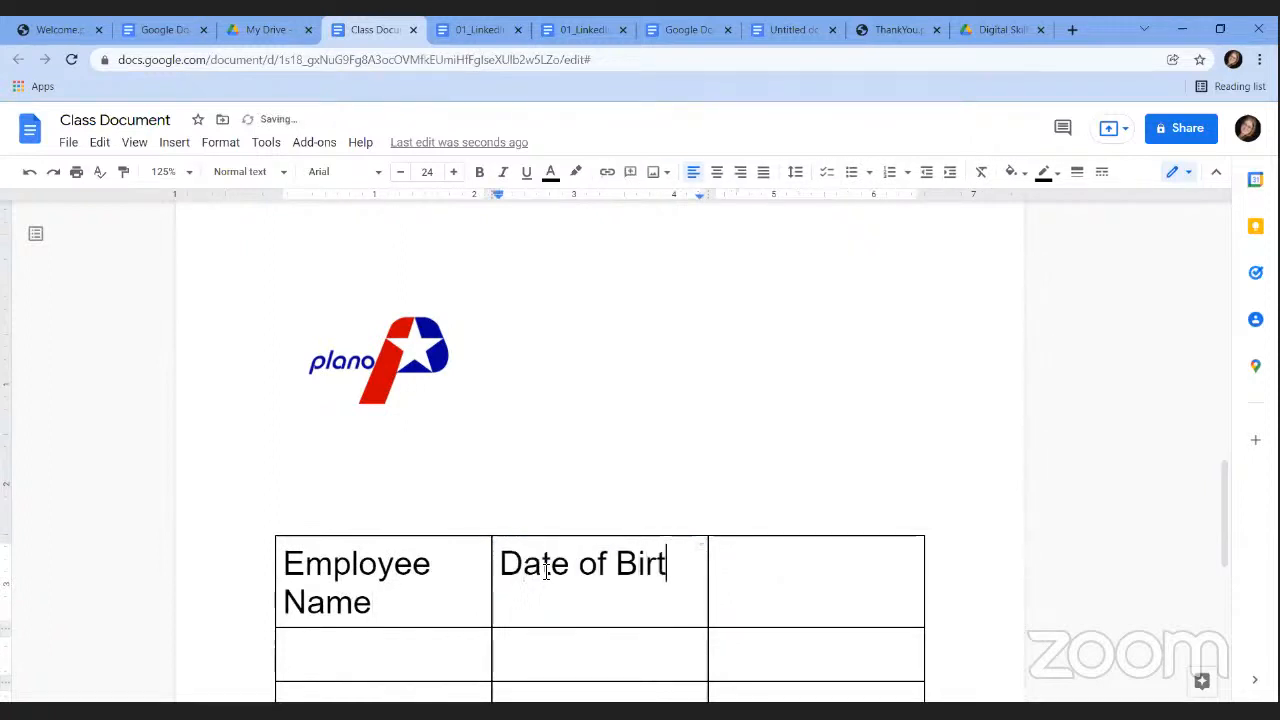
pyautogui.click(358, 645)
pyautogui.click(574, 652)
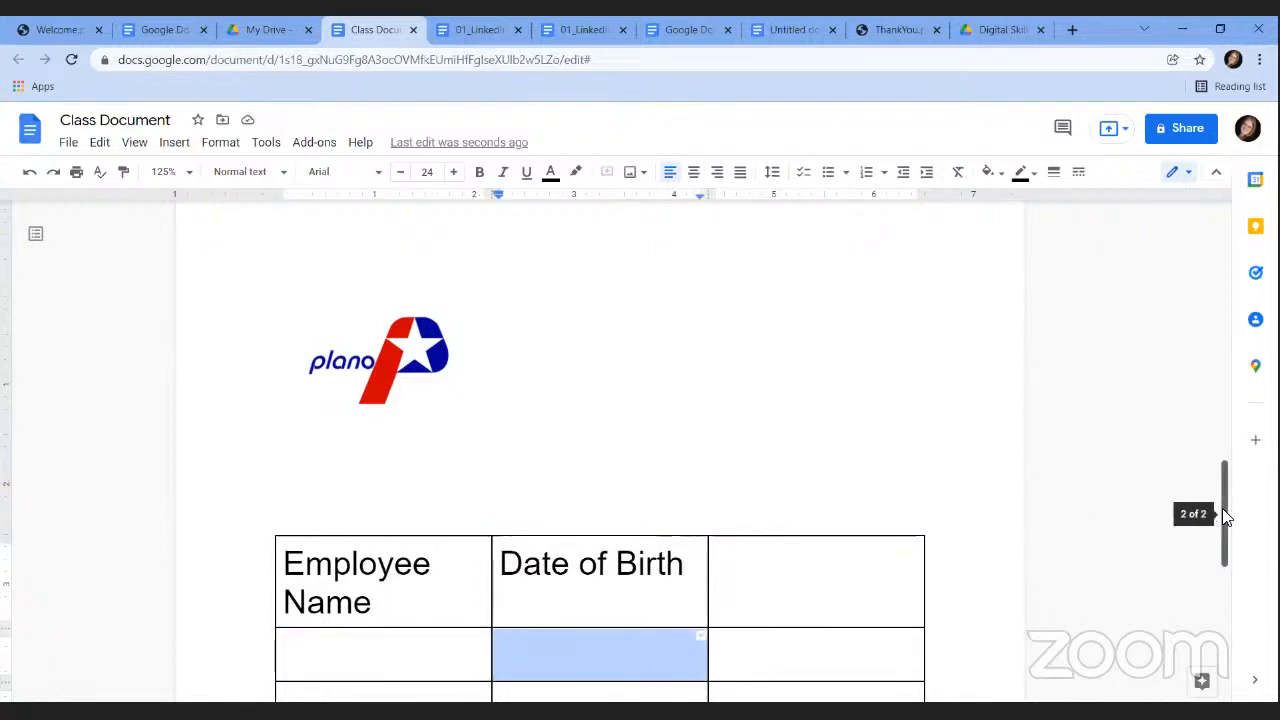
pyautogui.moveTo(1222, 508); pyautogui.dragTo(1237, 609)
pyautogui.doubleClick(734, 350)
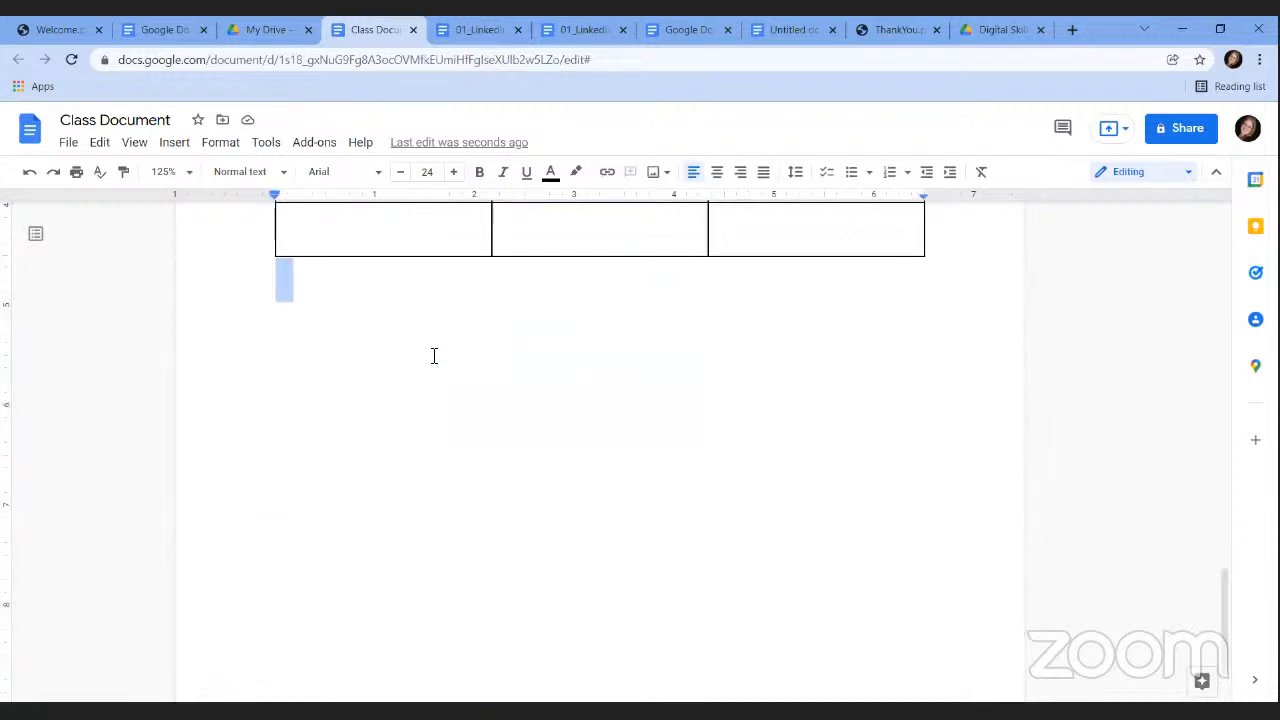
# On a new line below the table, insert a bar chart and open its linked-chart options.
pyautogui.press('Return')
pyautogui.click(175, 146)
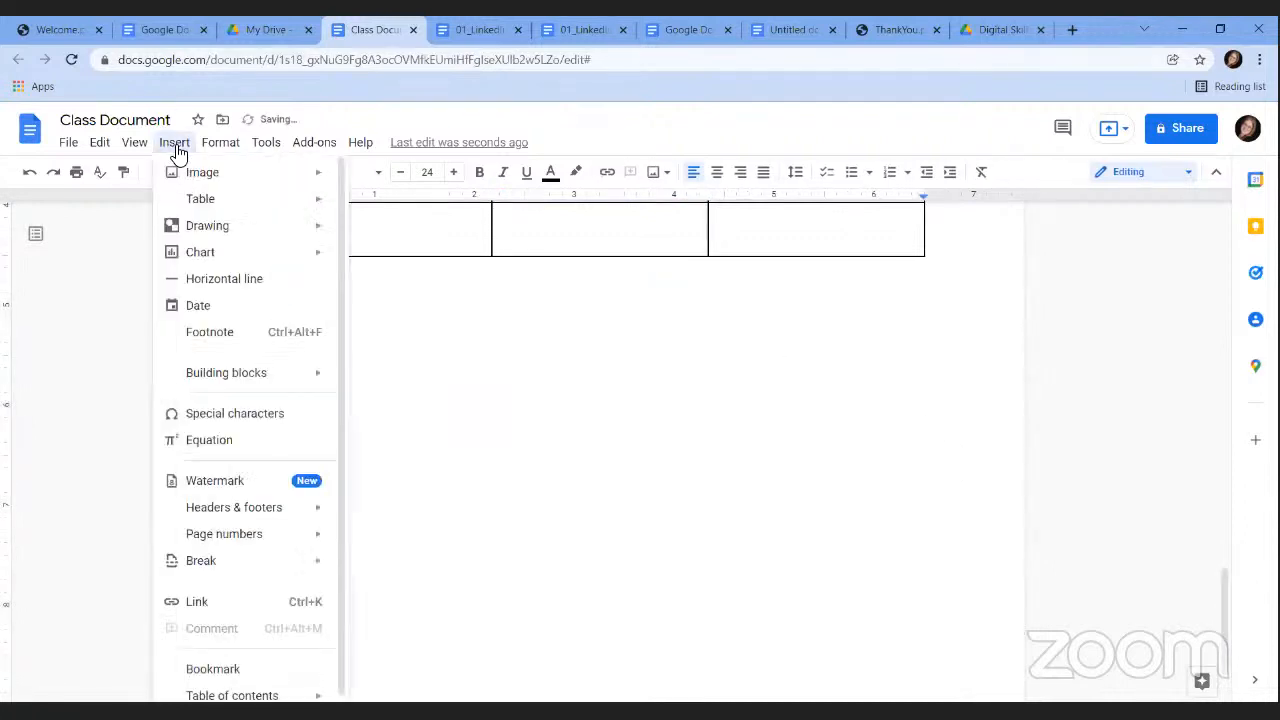
pyautogui.moveTo(213, 262)
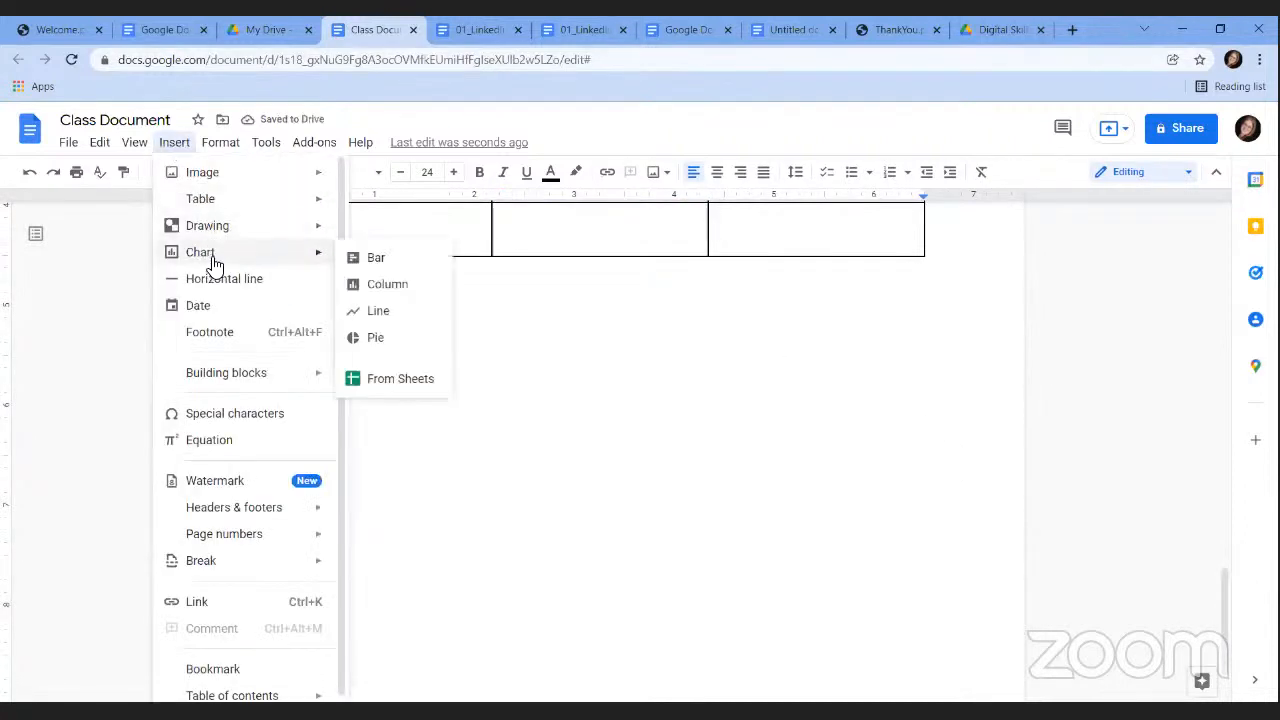
pyautogui.click(377, 259)
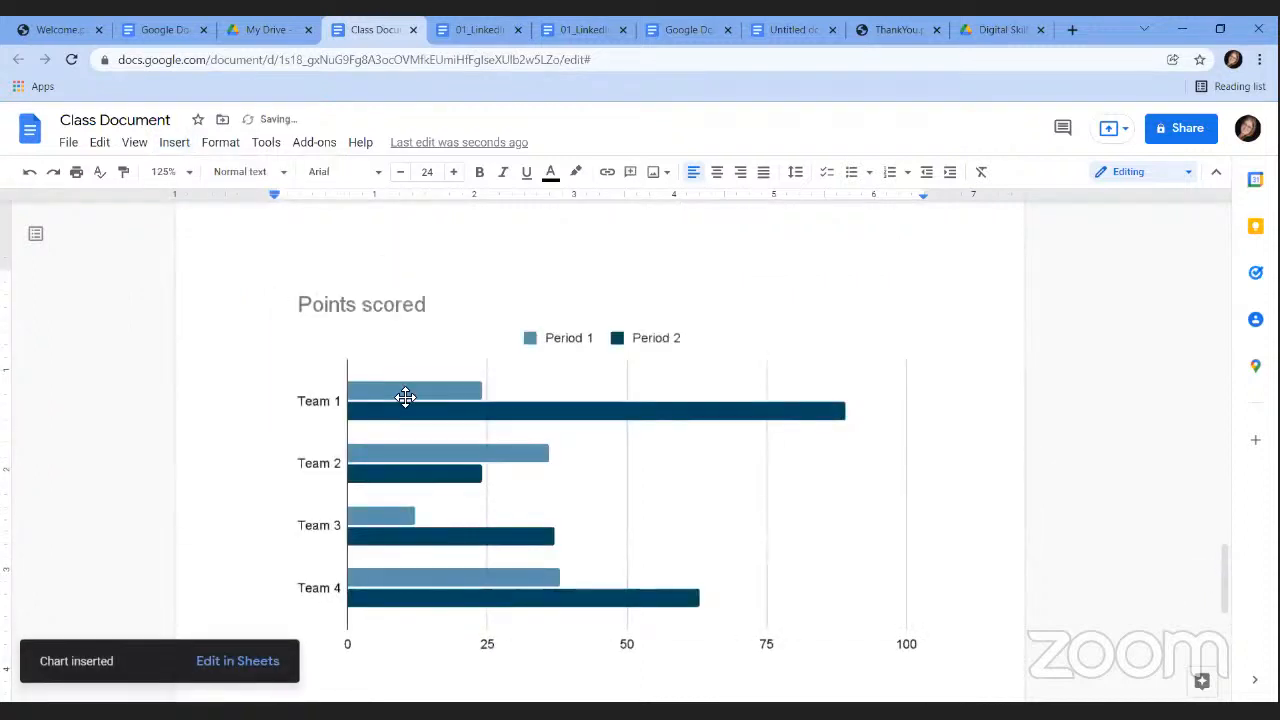
pyautogui.click(405, 397)
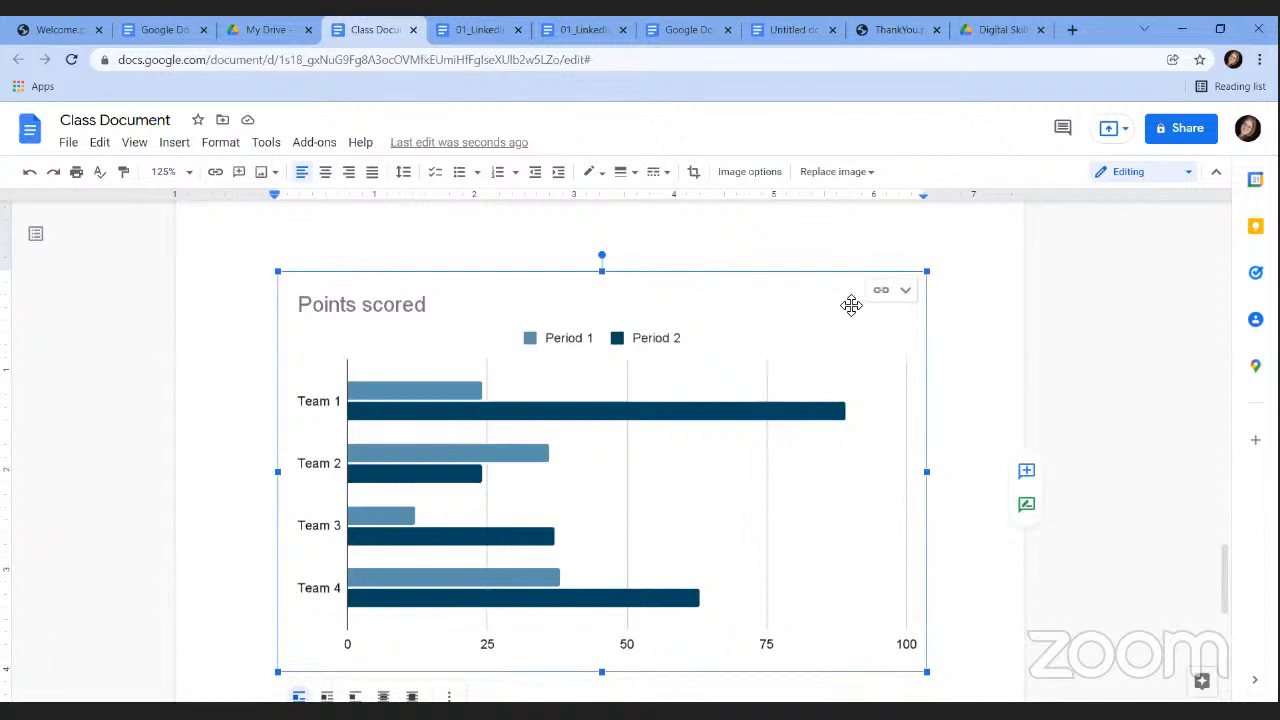
pyautogui.click(904, 292)
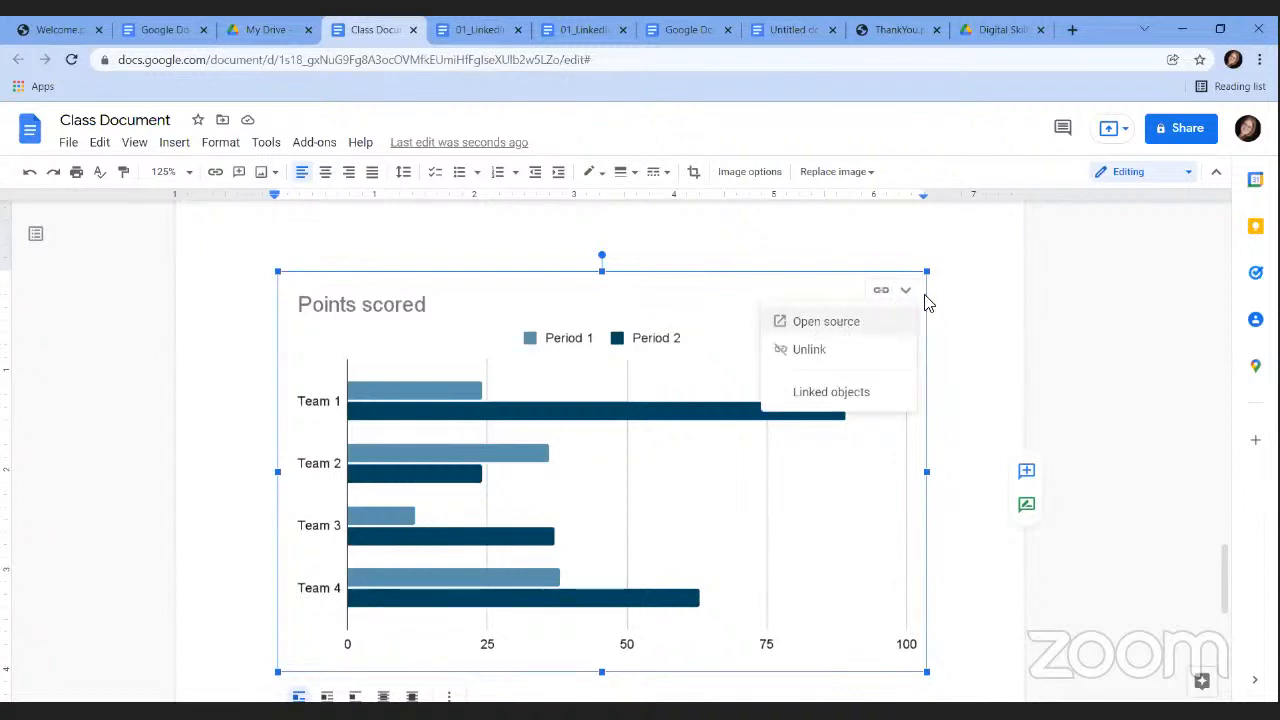
# In the chart's source sheet, rename the team labels to Team A, Team B and Team C, starting on Team D.
pyautogui.click(824, 322)
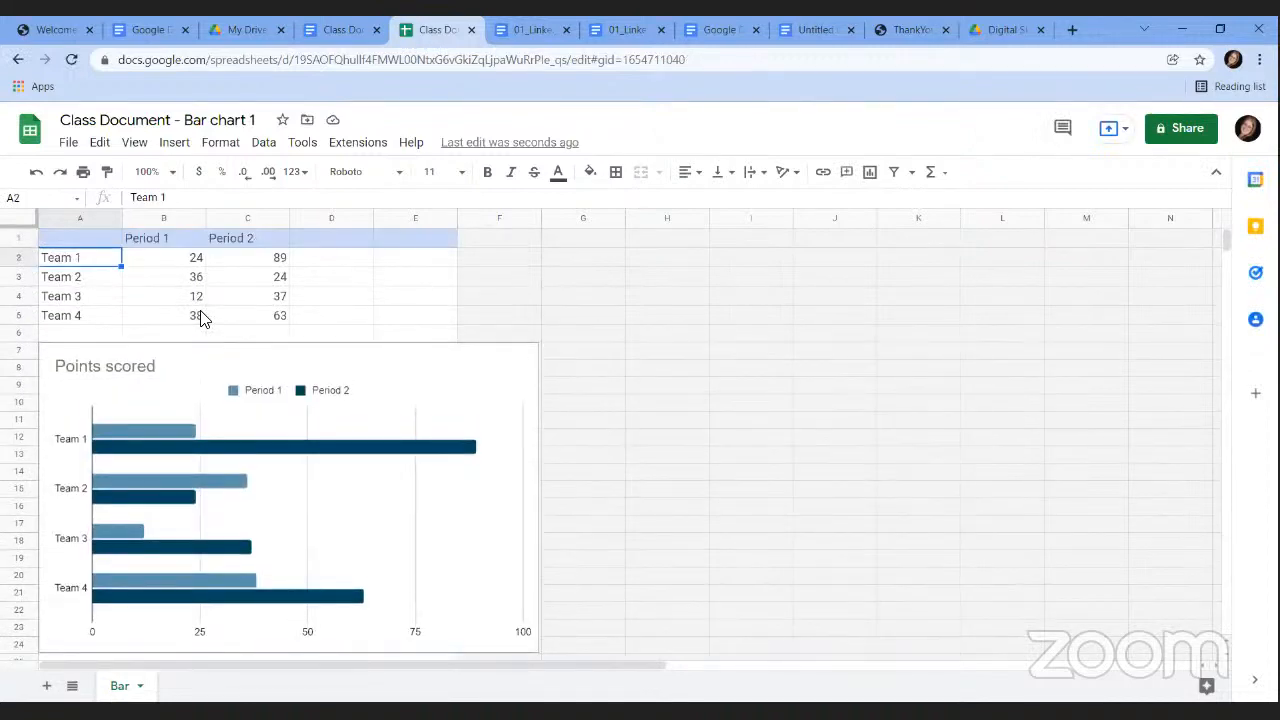
pyautogui.write('Team A')
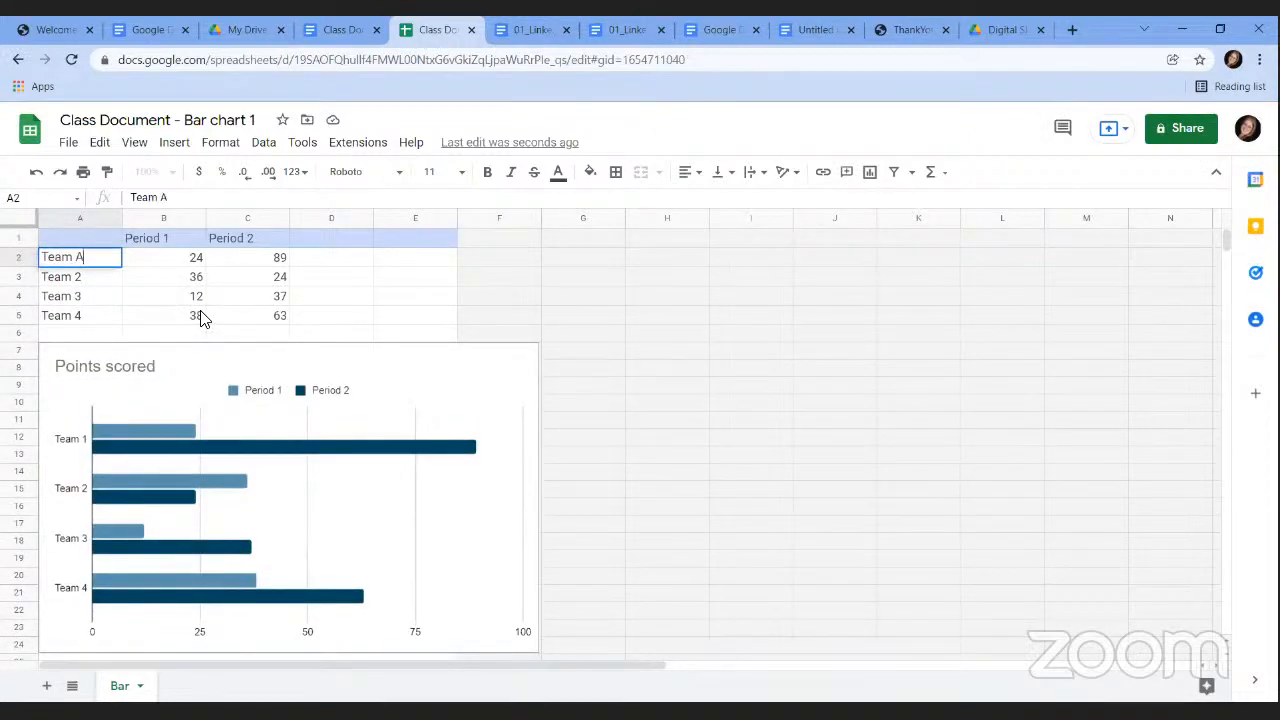
pyautogui.press('Return')
pyautogui.write('Team B')
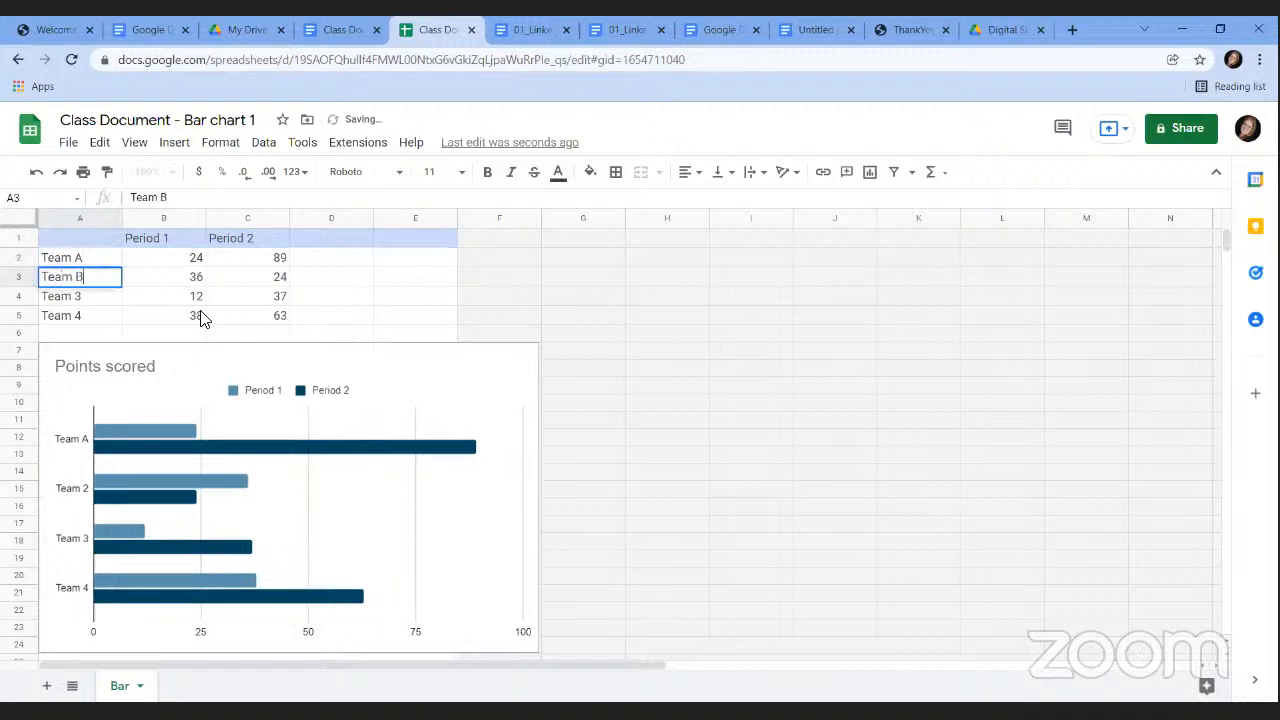
pyautogui.press('Up')
pyautogui.press('Down')
pyautogui.press('Down')
pyautogui.write('TEam')
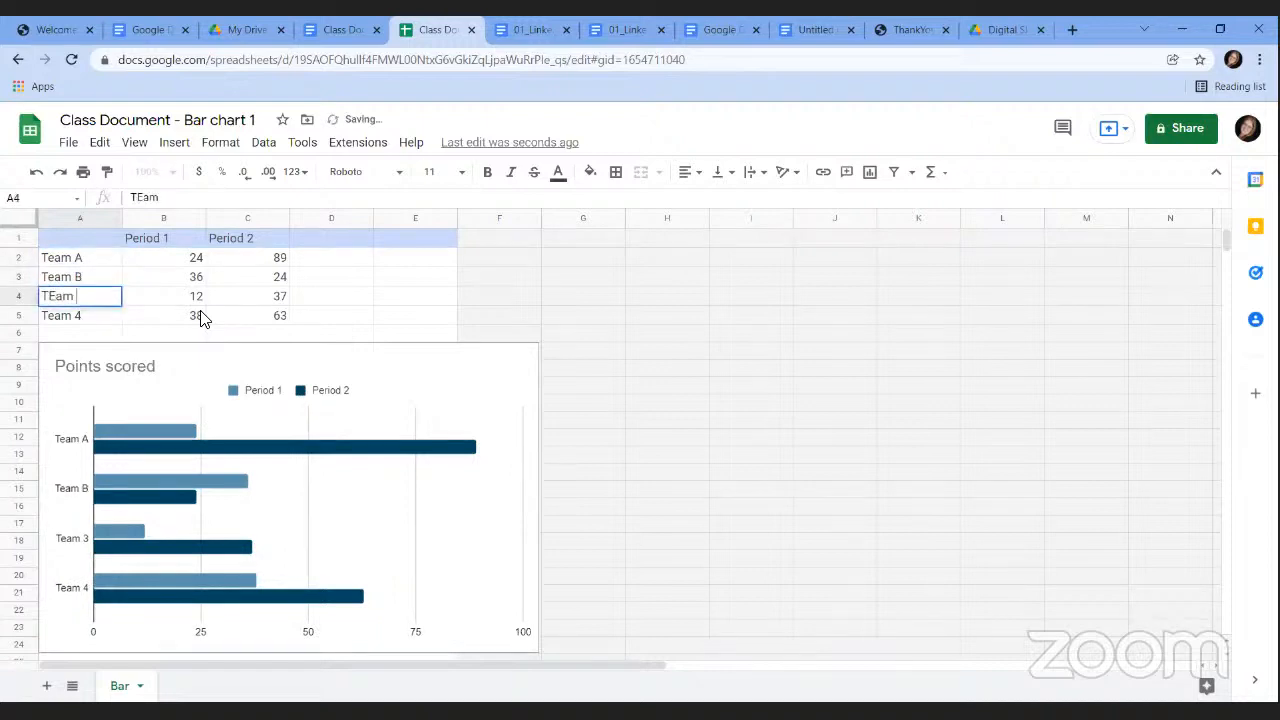
pyautogui.press('BackSpace')
pyautogui.write('eam C')
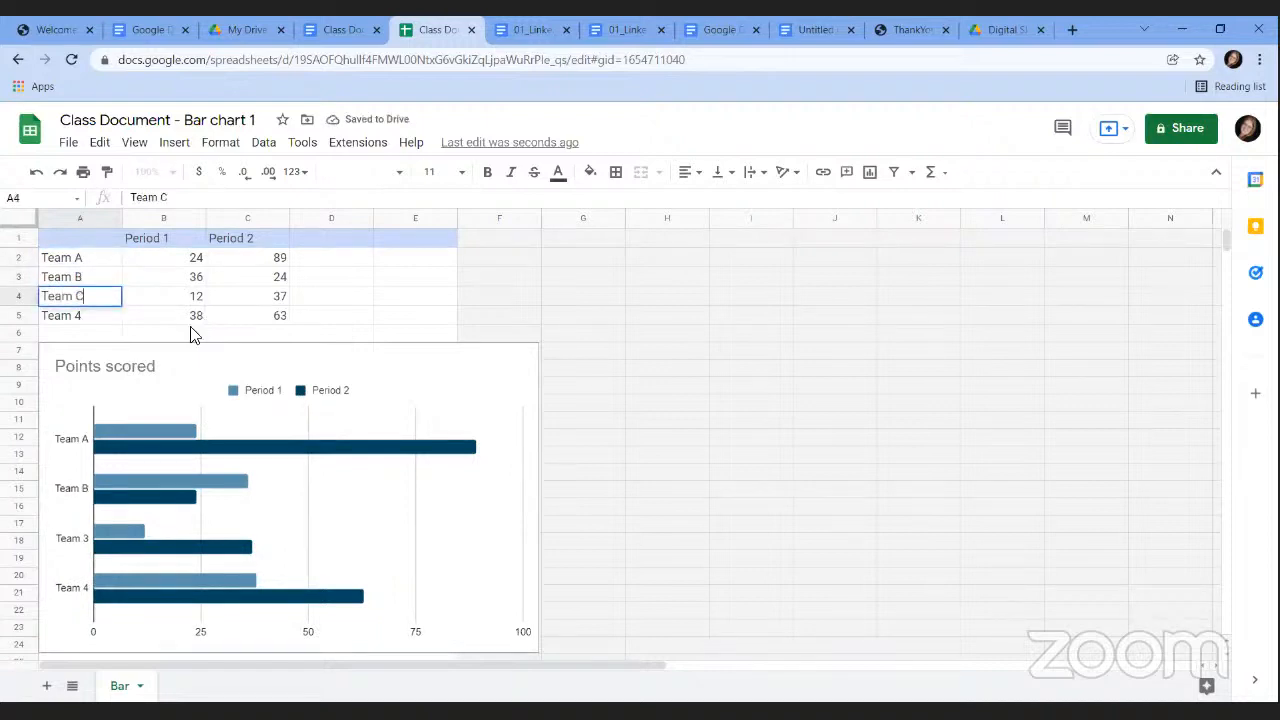
pyautogui.click(75, 318)
pyautogui.write('Tea')
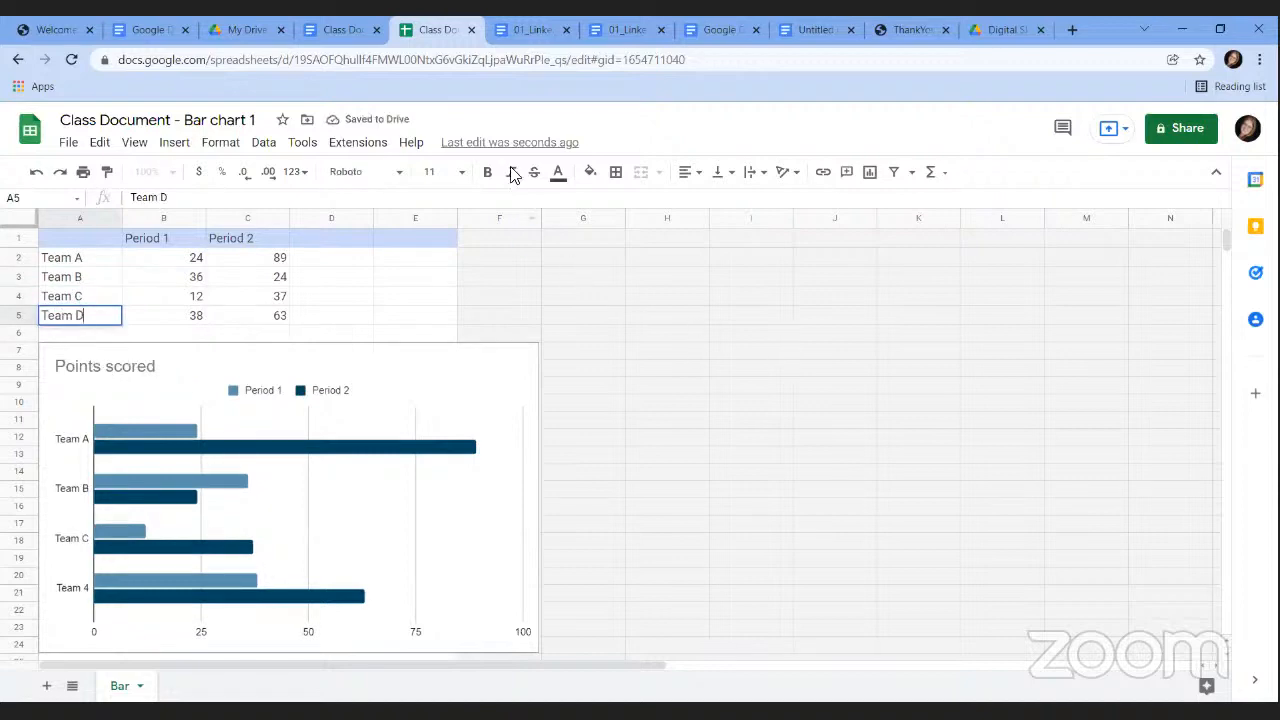
# Cancel leaving the spreadsheet and return to the Class Document in Google Docs.
pyautogui.click(471, 30)
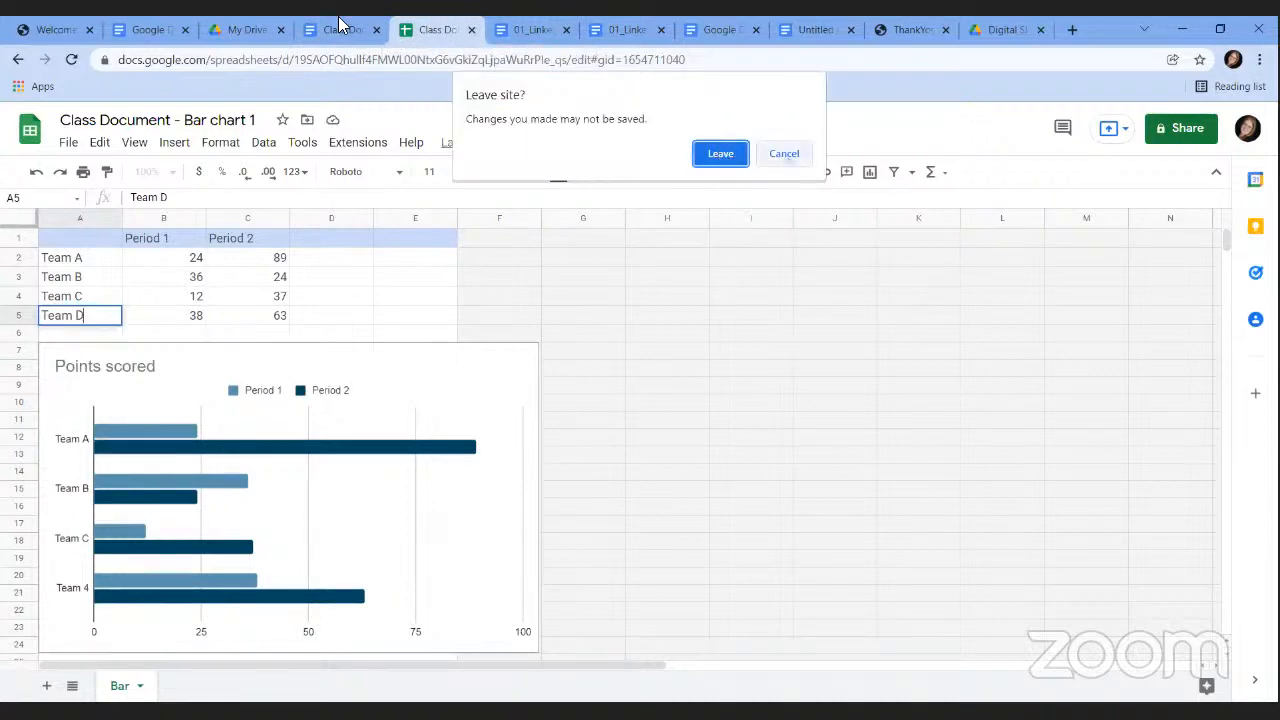
pyautogui.click(788, 158)
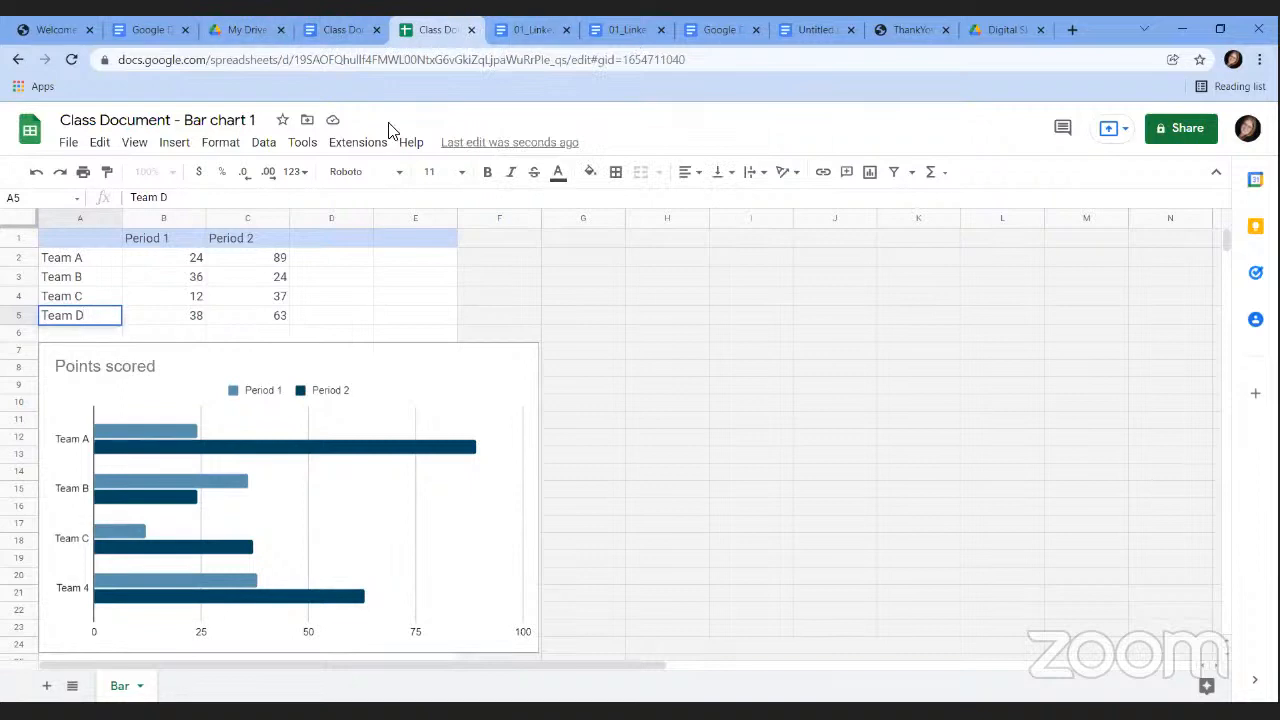
pyautogui.click(342, 30)
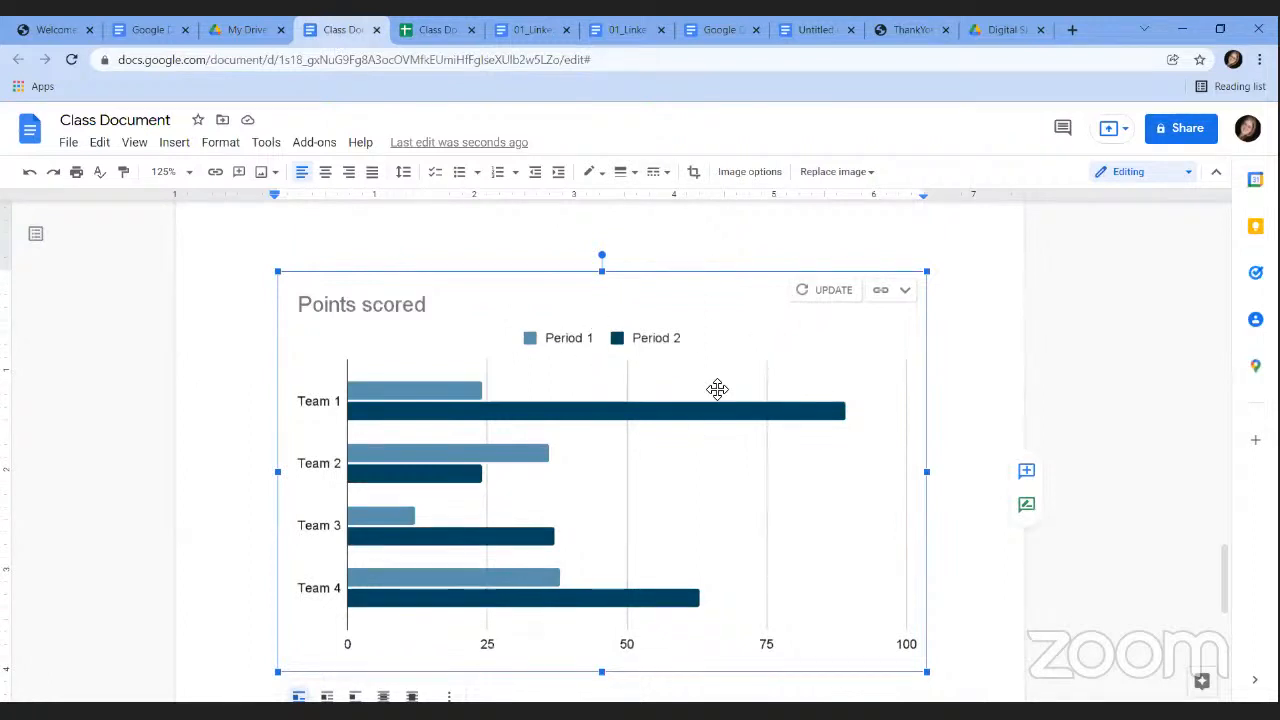
# Update the linked chart so its bars read Team A, Team B, Team C and Team 4.
pyautogui.click(829, 296)
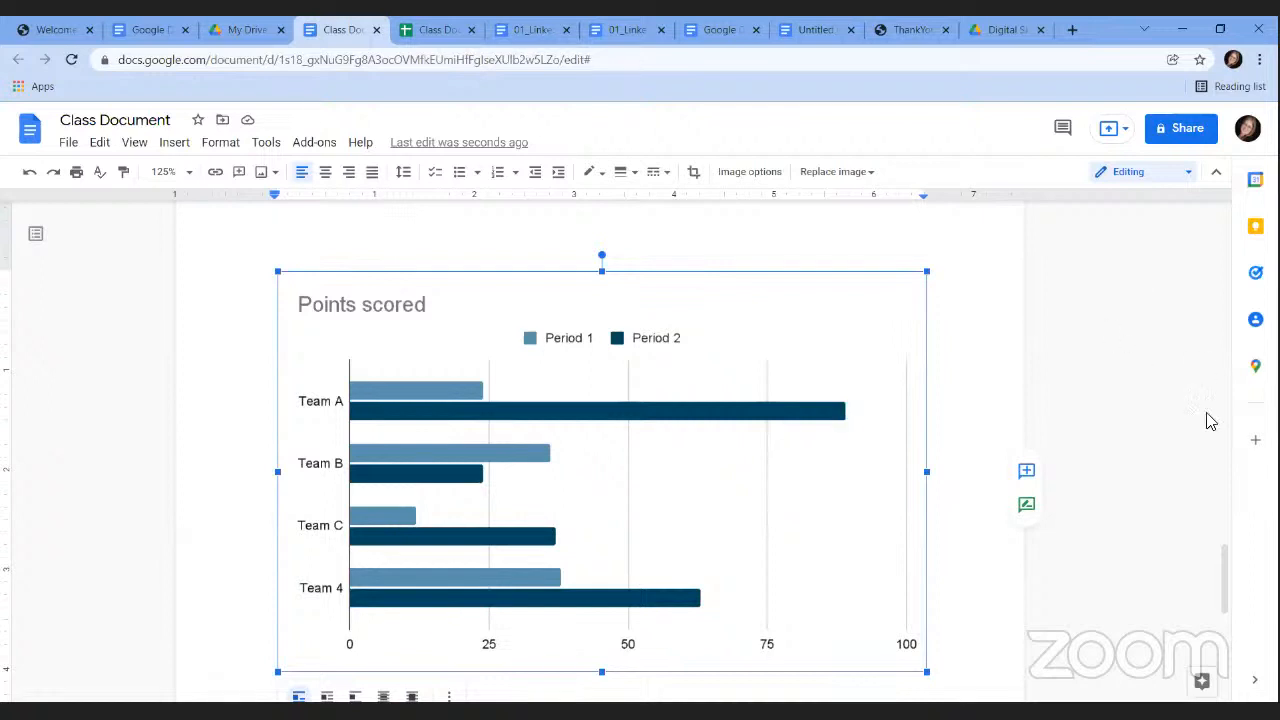
pyautogui.moveTo(1228, 572); pyautogui.dragTo(1237, 627)
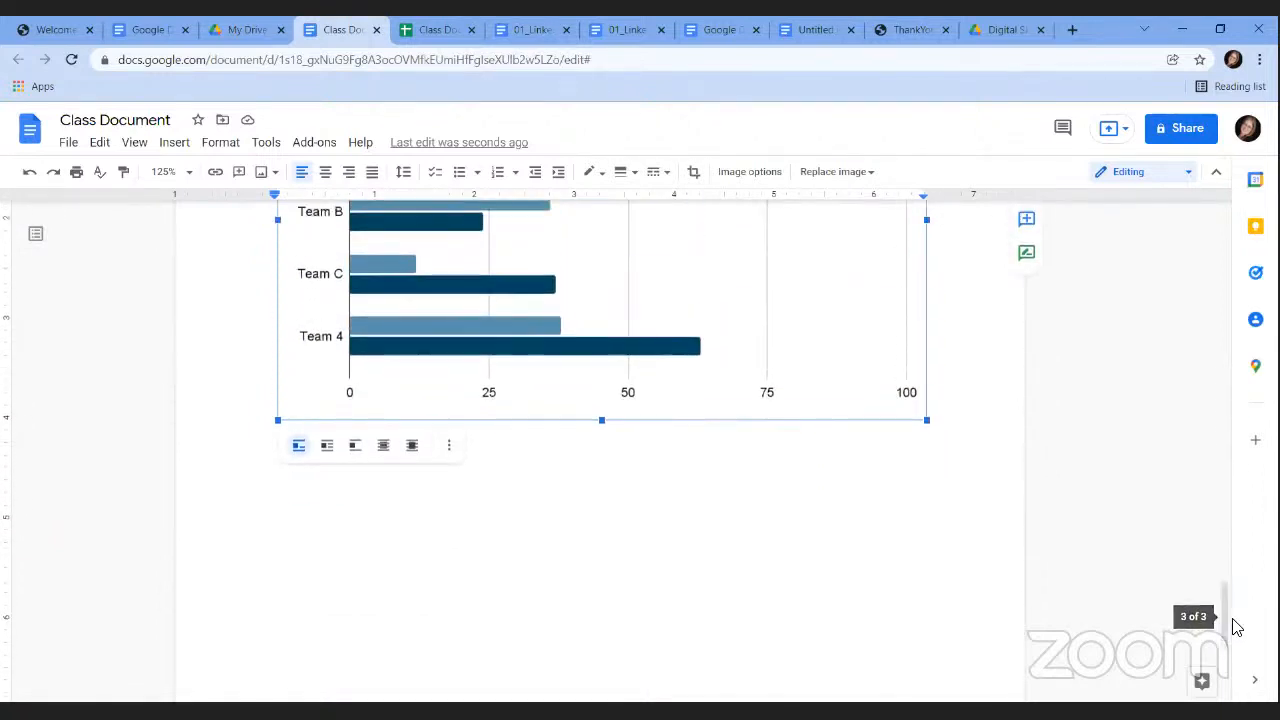
# Insert bottom-right page numbers, with 2 showing in the Section 2 footer.
pyautogui.click(174, 143)
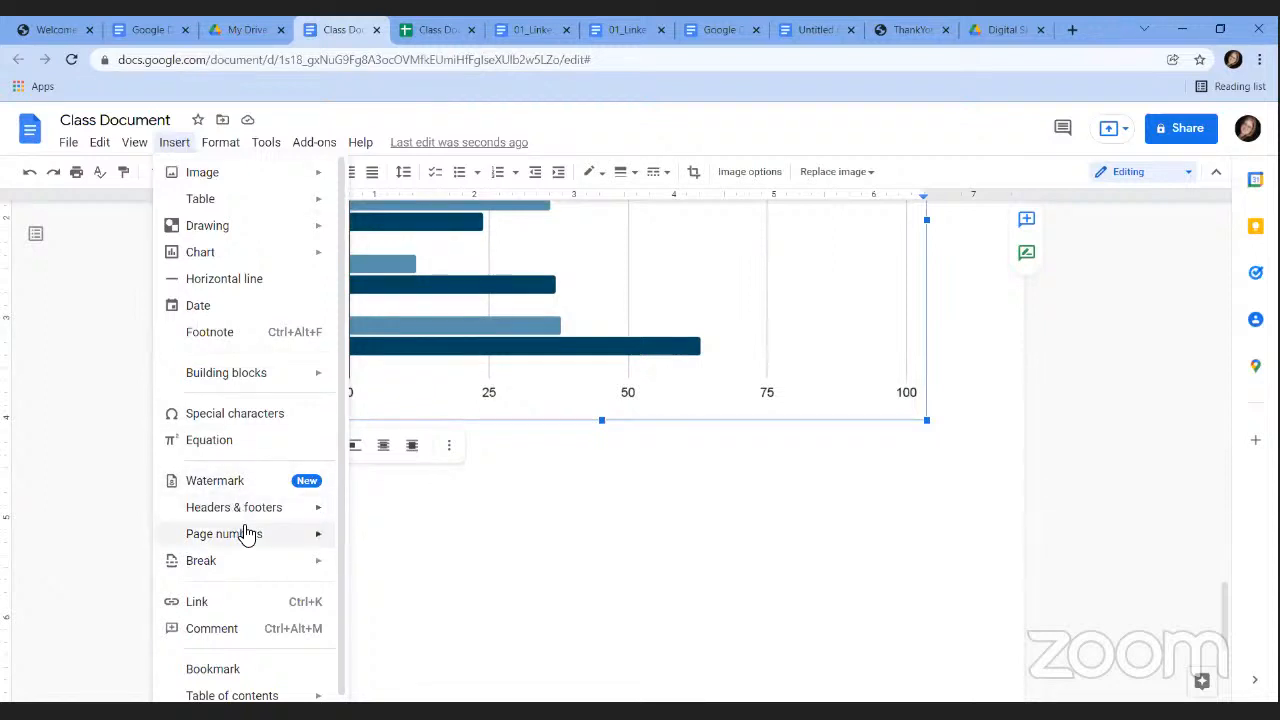
pyautogui.moveTo(253, 548)
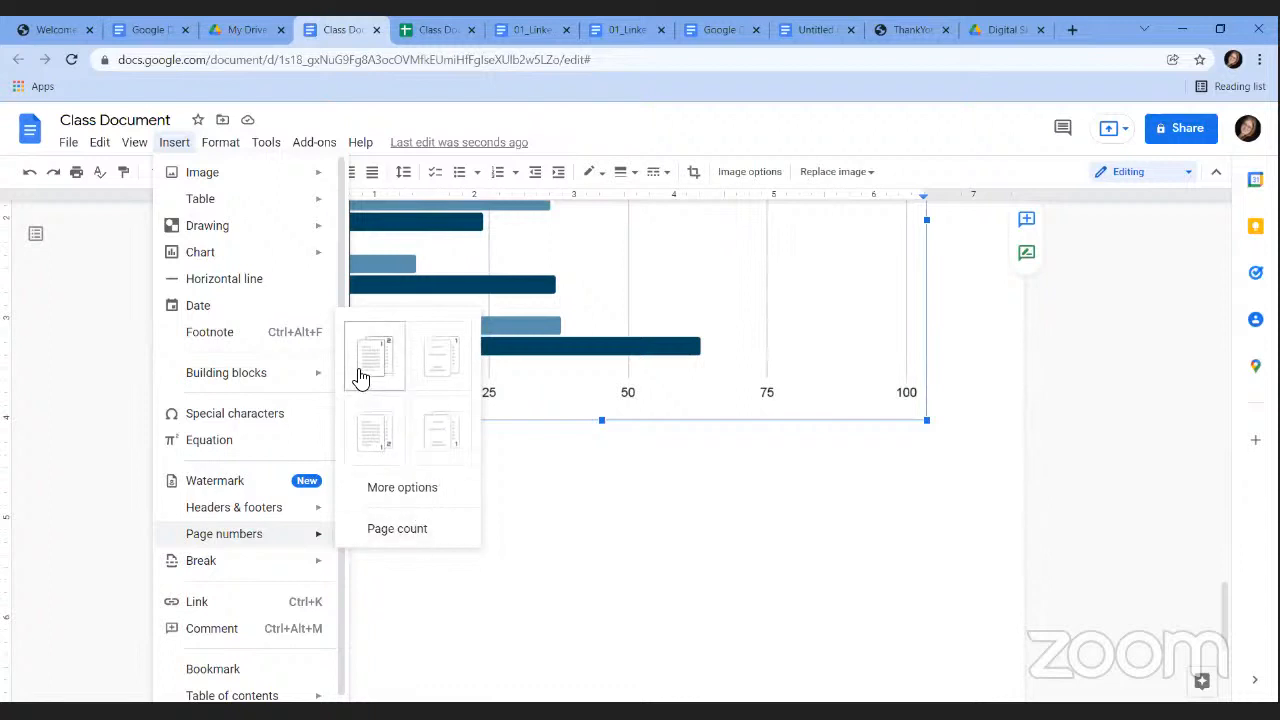
pyautogui.click(443, 453)
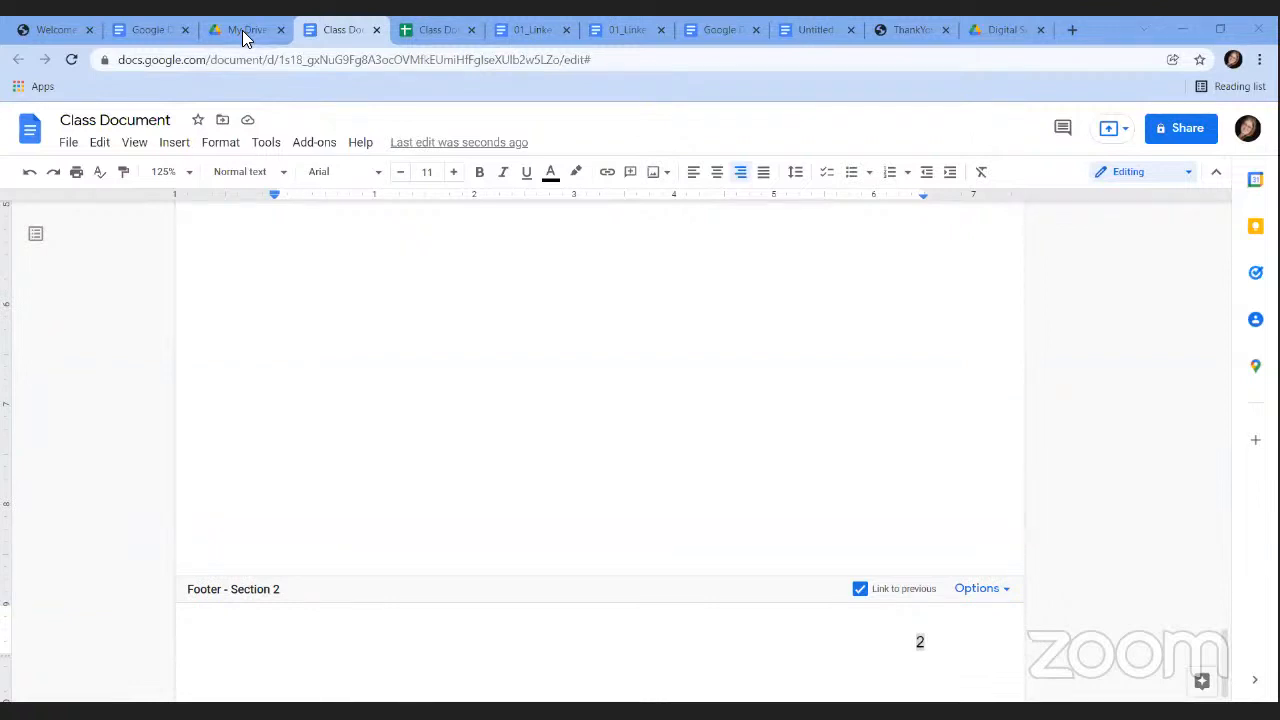
# Add a page header reading 'Employee Name' and return to the body text.
pyautogui.click(175, 146)
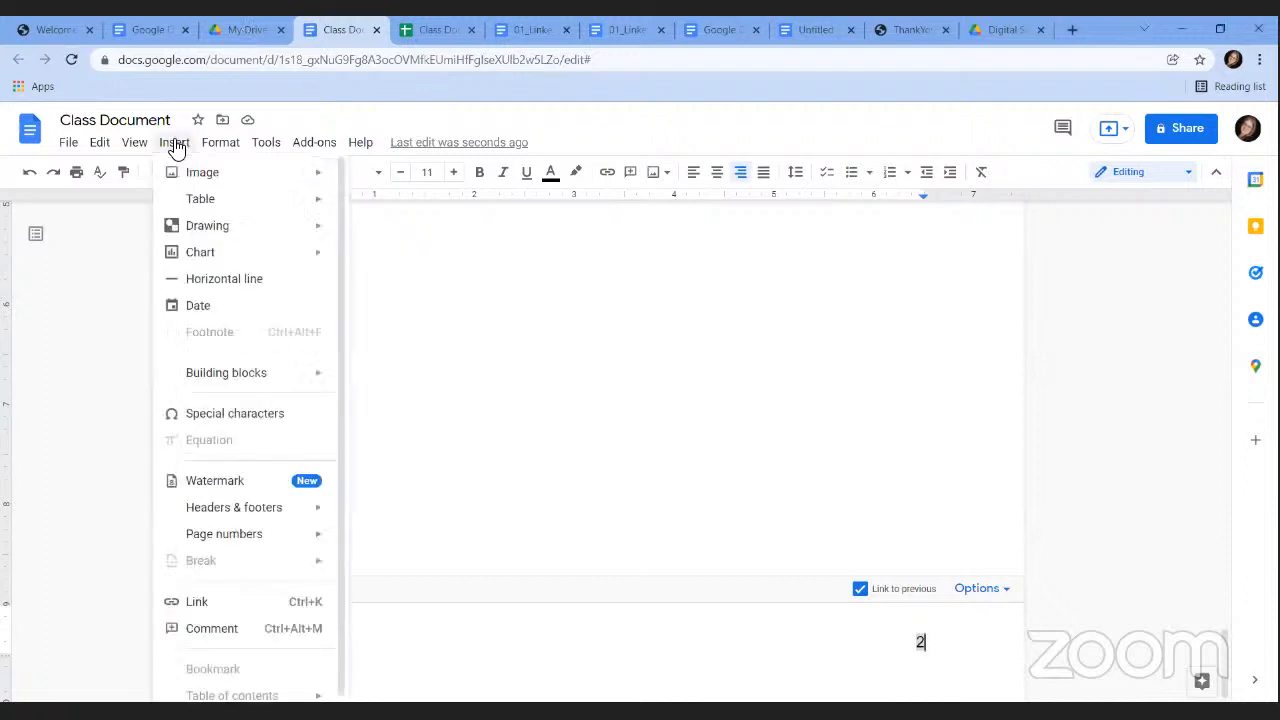
pyautogui.moveTo(256, 516)
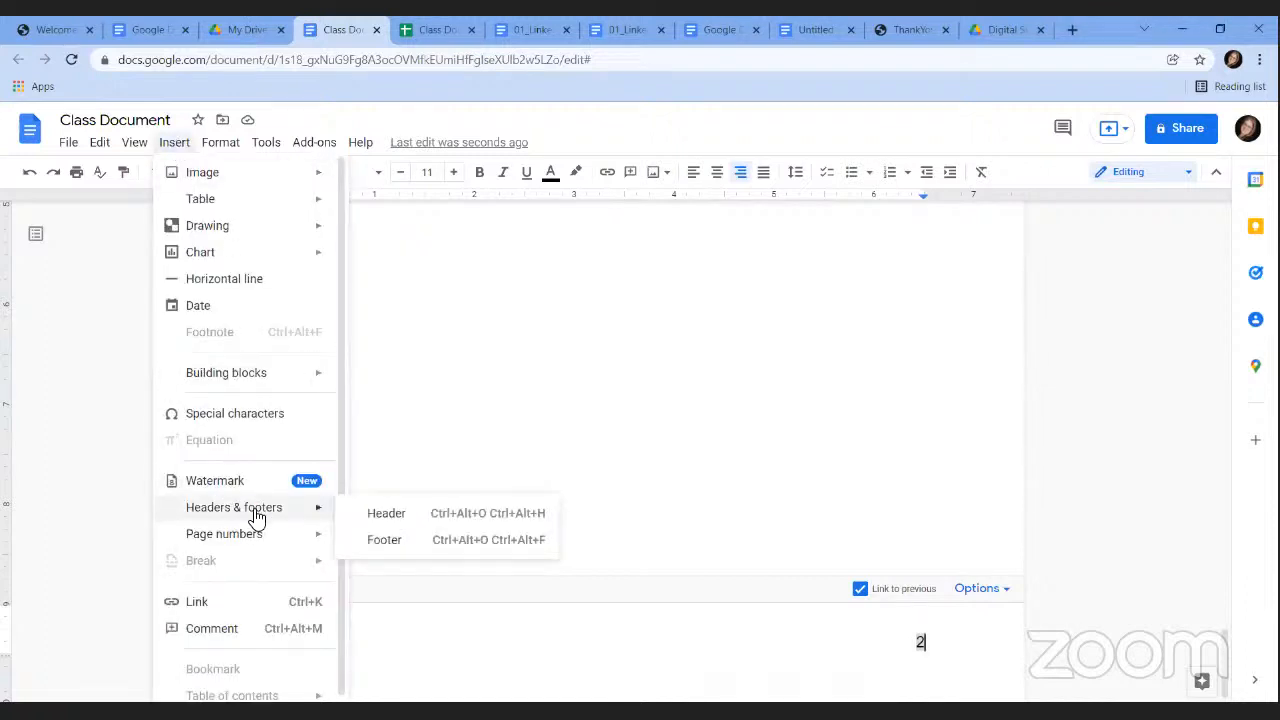
pyautogui.click(390, 515)
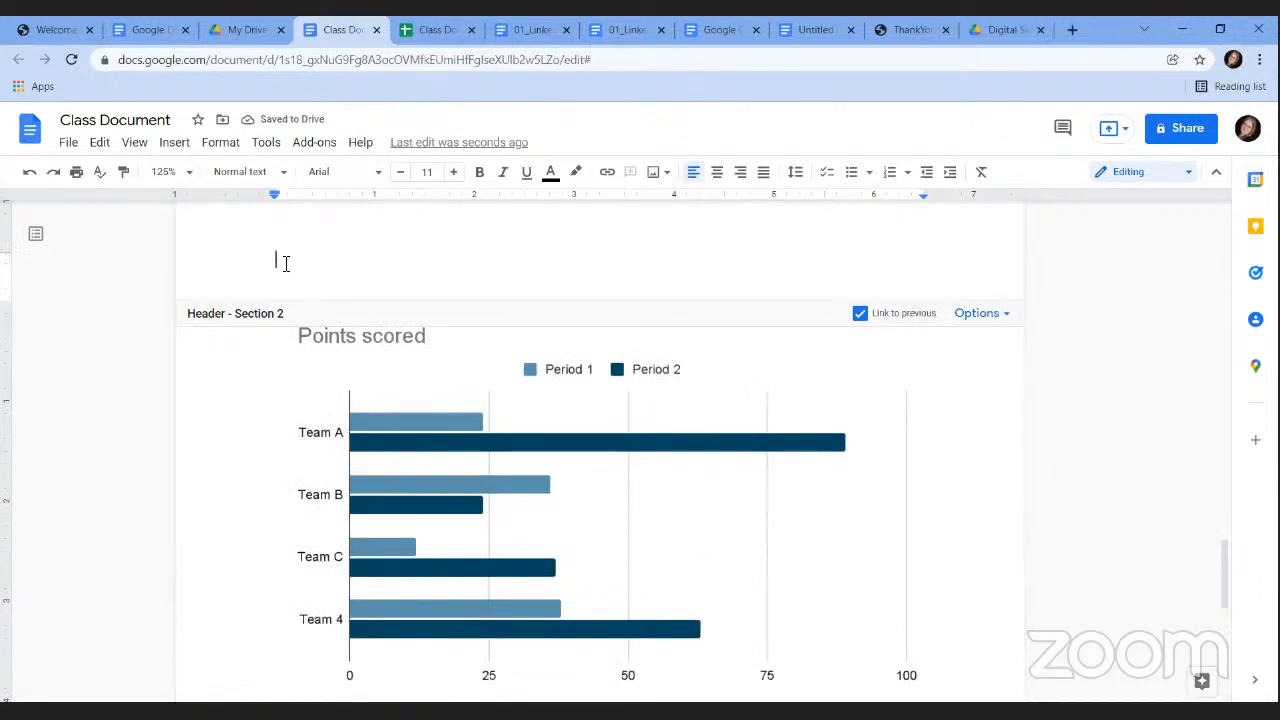
pyautogui.write('Employee Name')
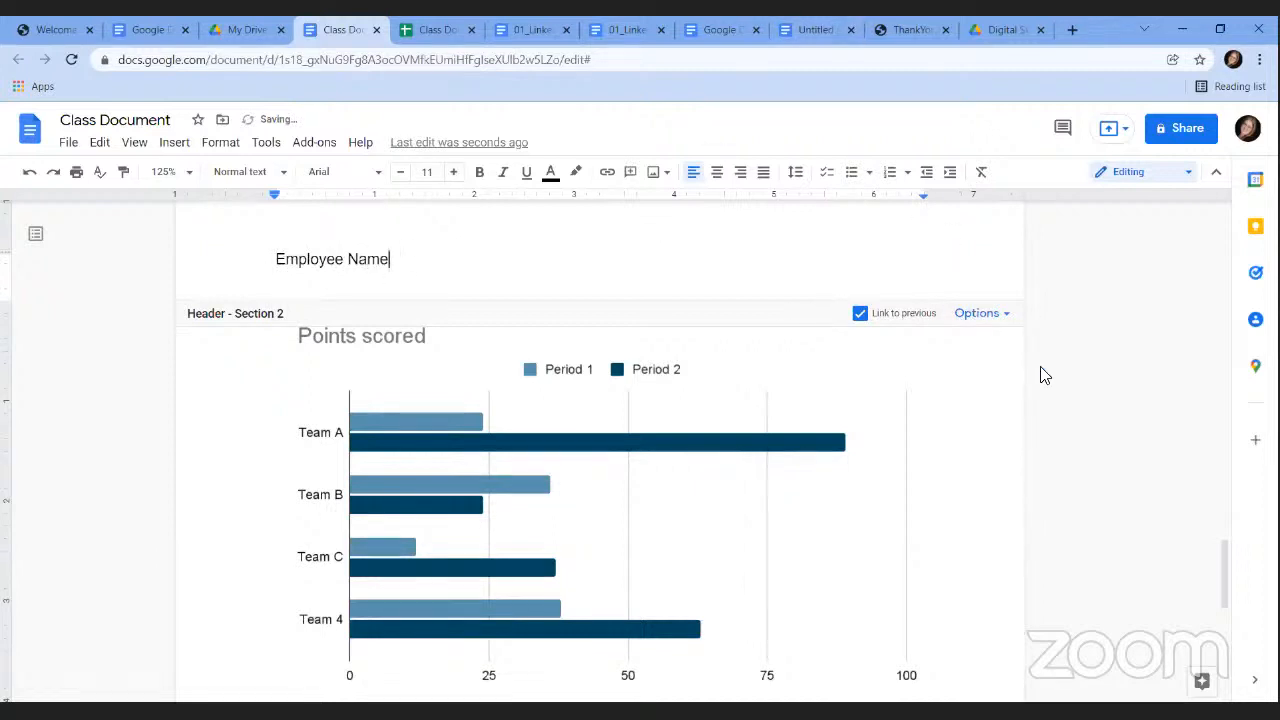
pyautogui.click(951, 427)
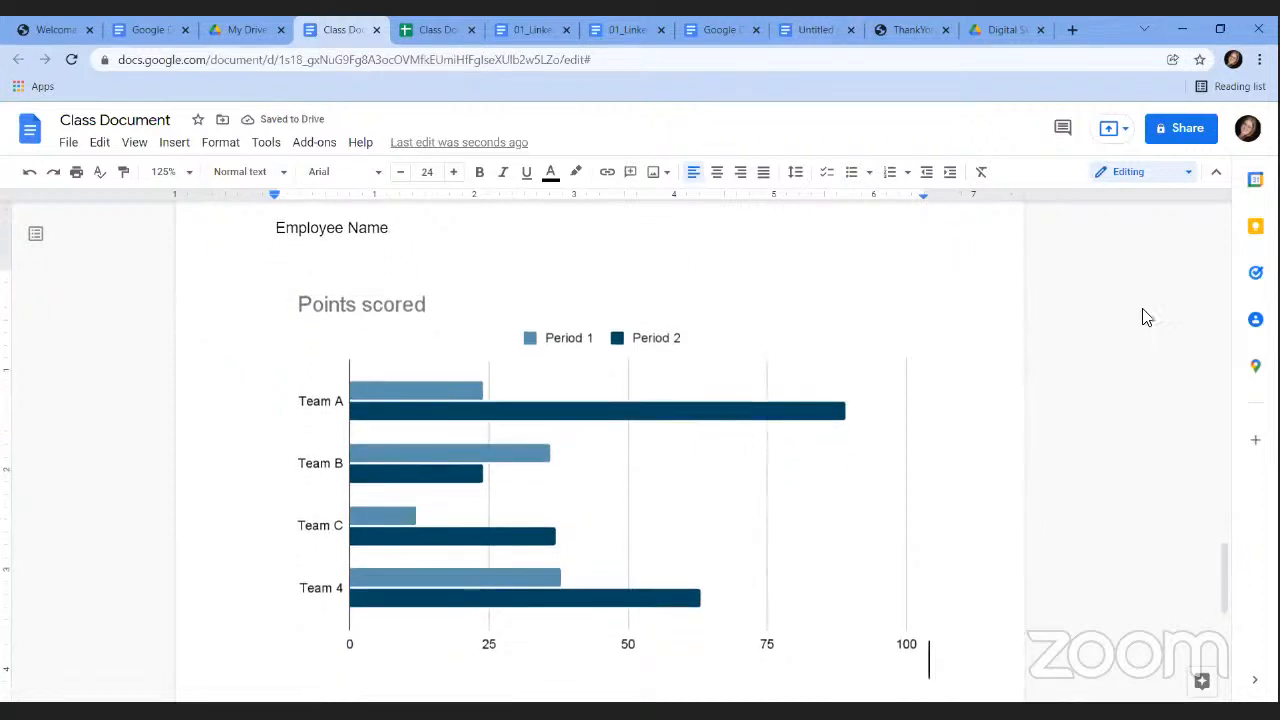
pyautogui.moveTo(1220, 580); pyautogui.dragTo(1235, 518)
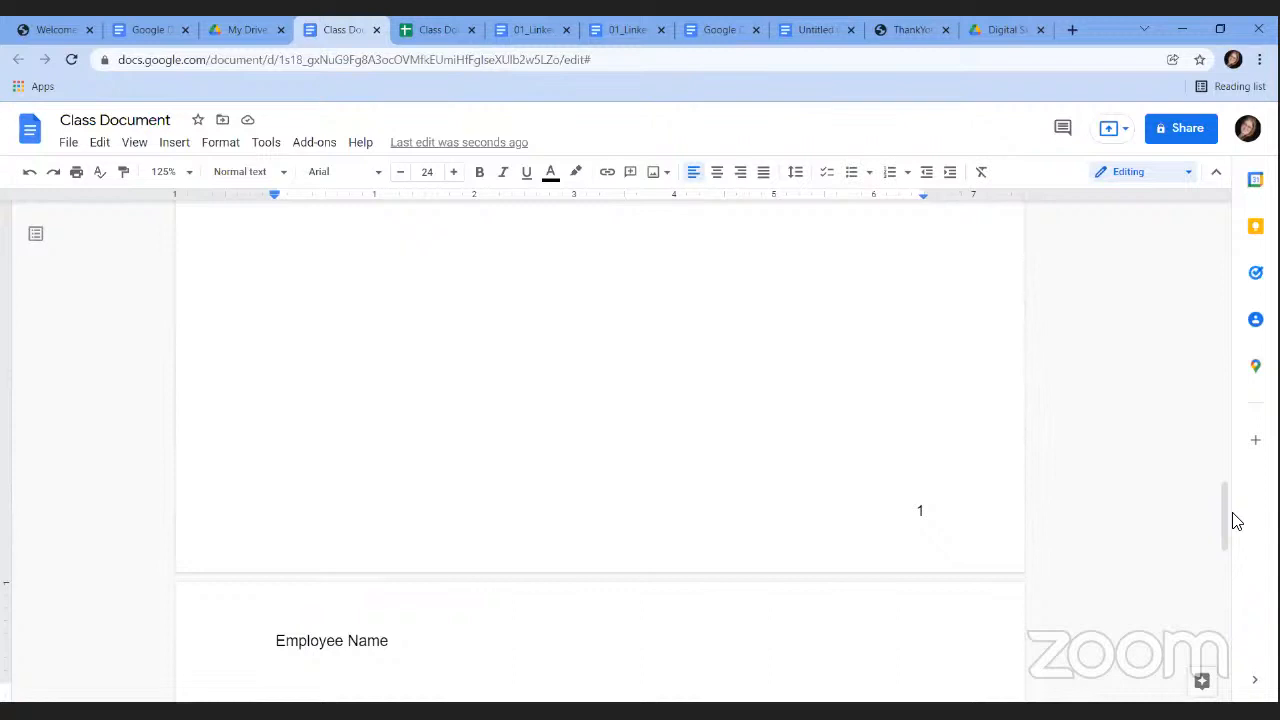
# Make the 'Employee Name' header text bold and magenta, then return to the page beside the chart.
pyautogui.doubleClick(380, 651)
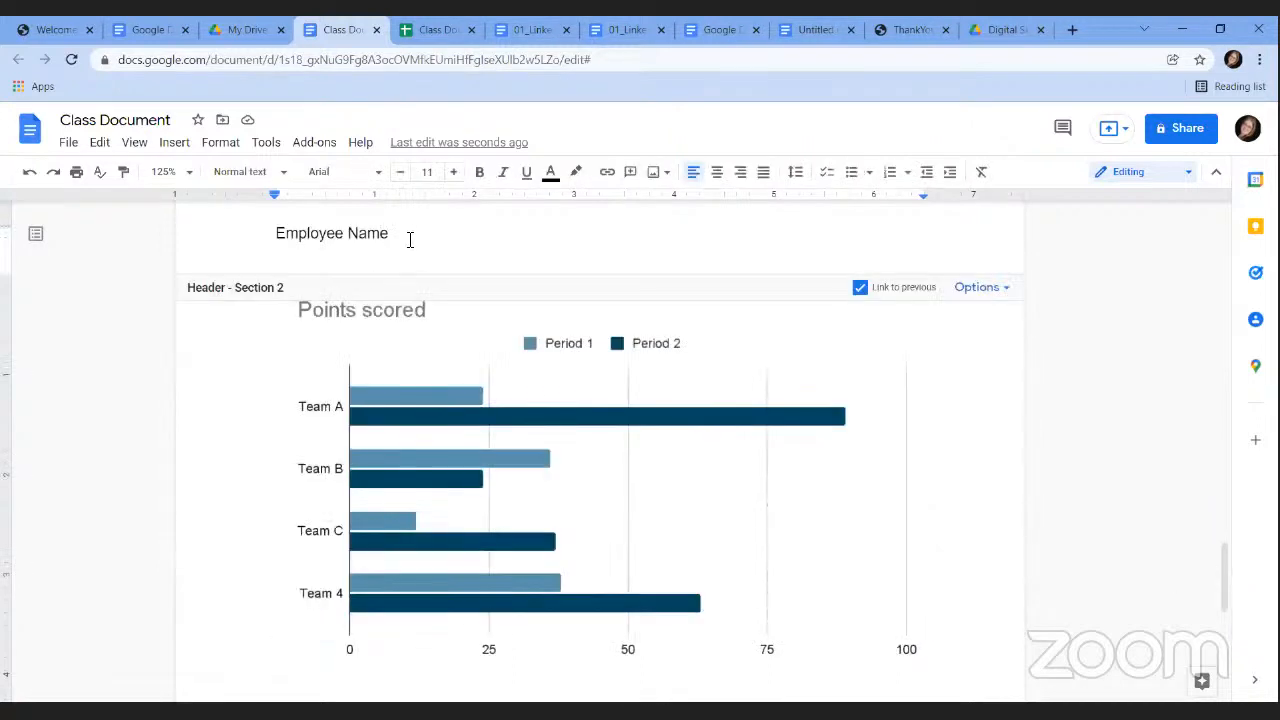
pyautogui.moveTo(408, 240); pyautogui.dragTo(254, 214)
pyautogui.click(340, 172)
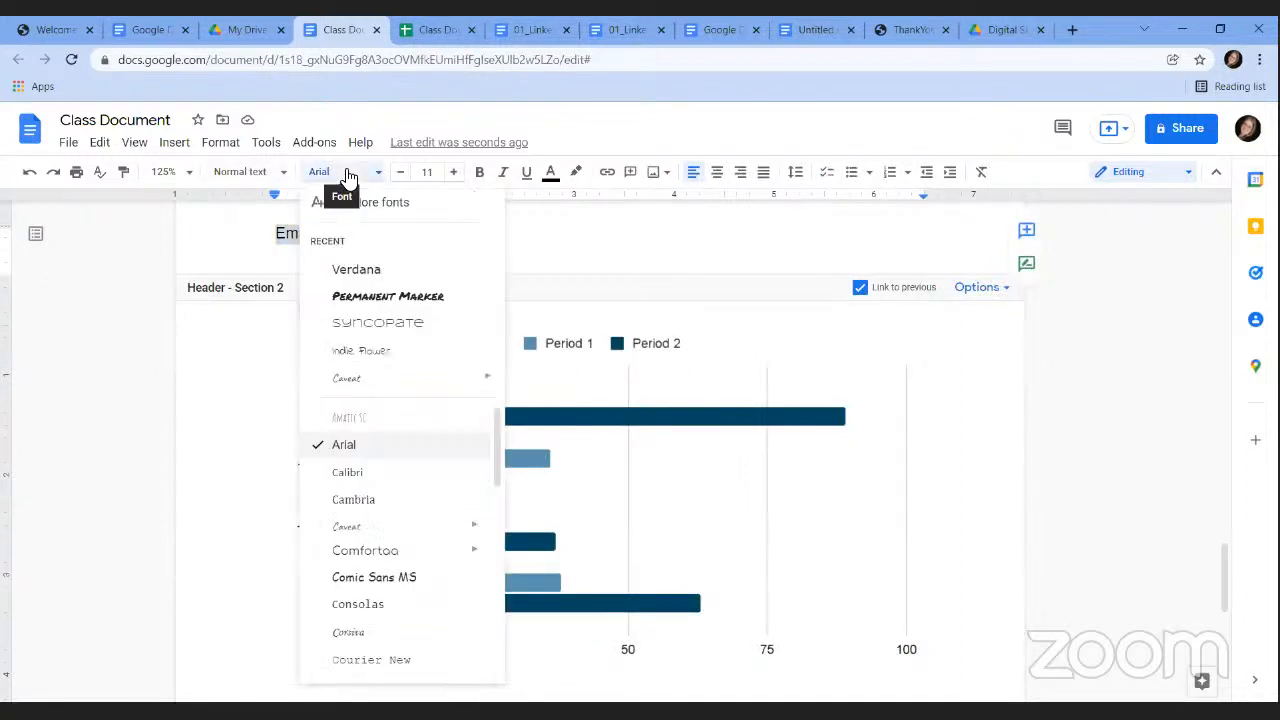
pyautogui.click(479, 176)
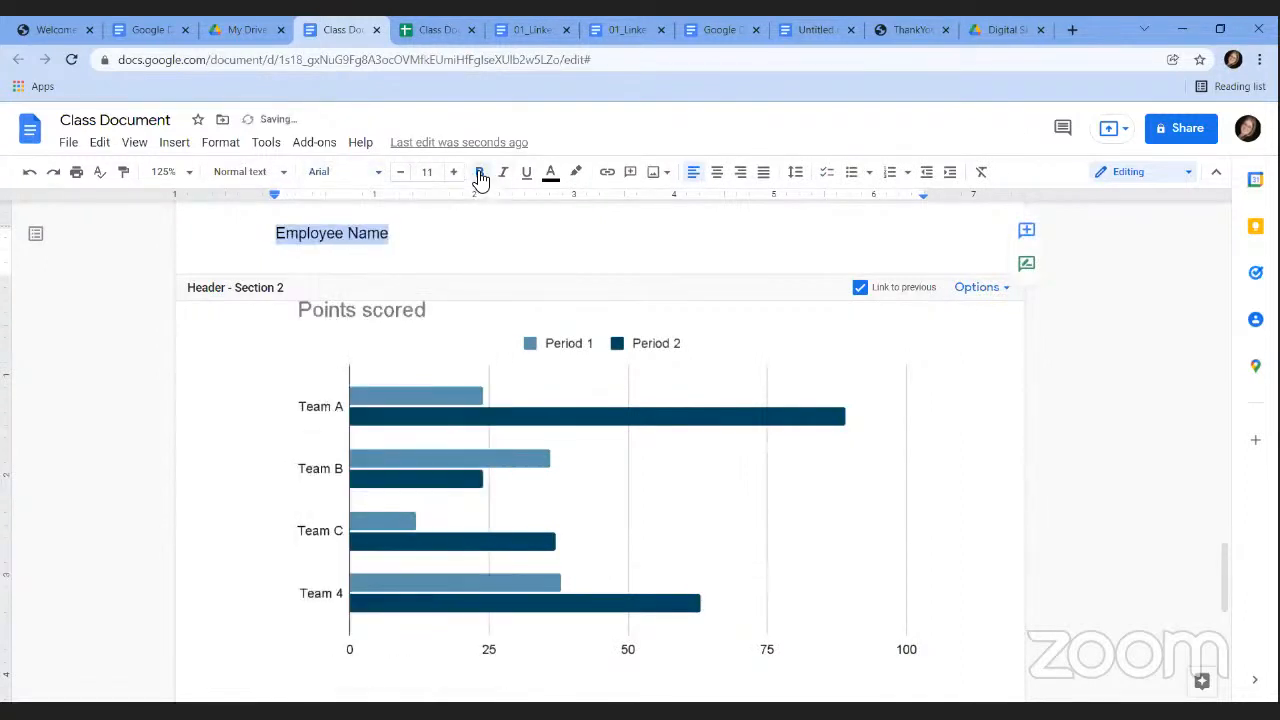
pyautogui.click(552, 176)
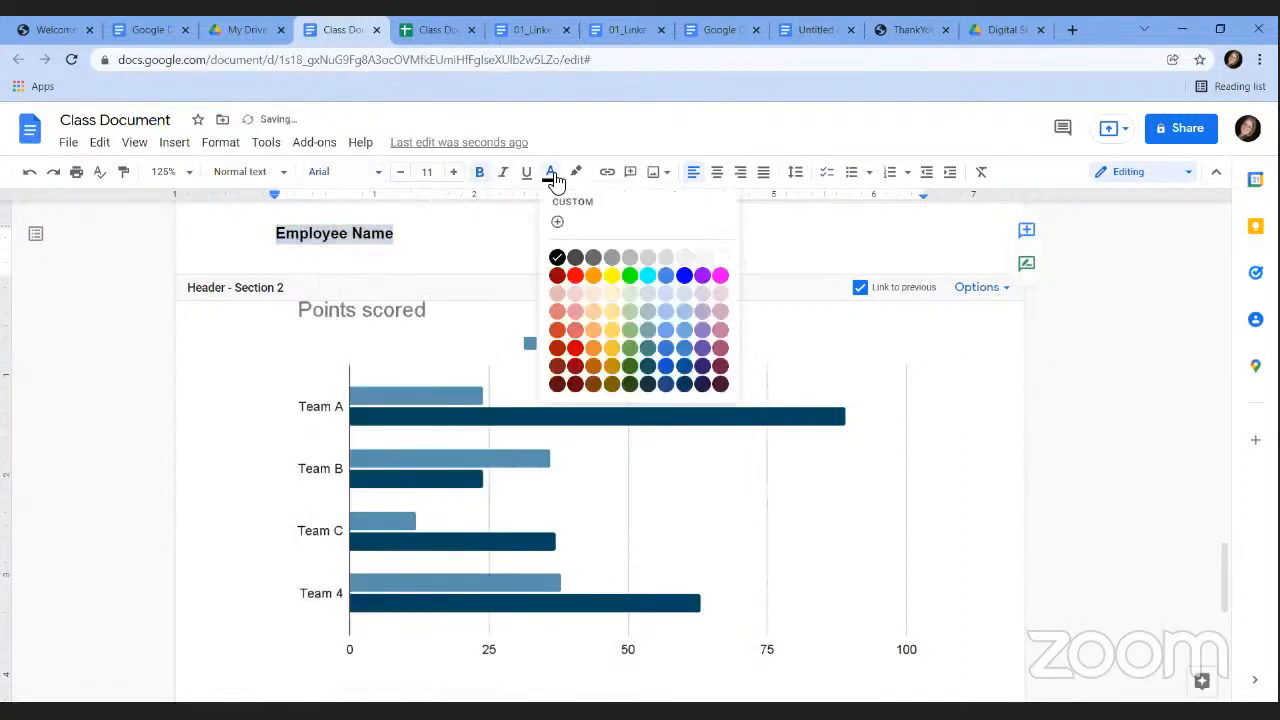
pyautogui.click(721, 277)
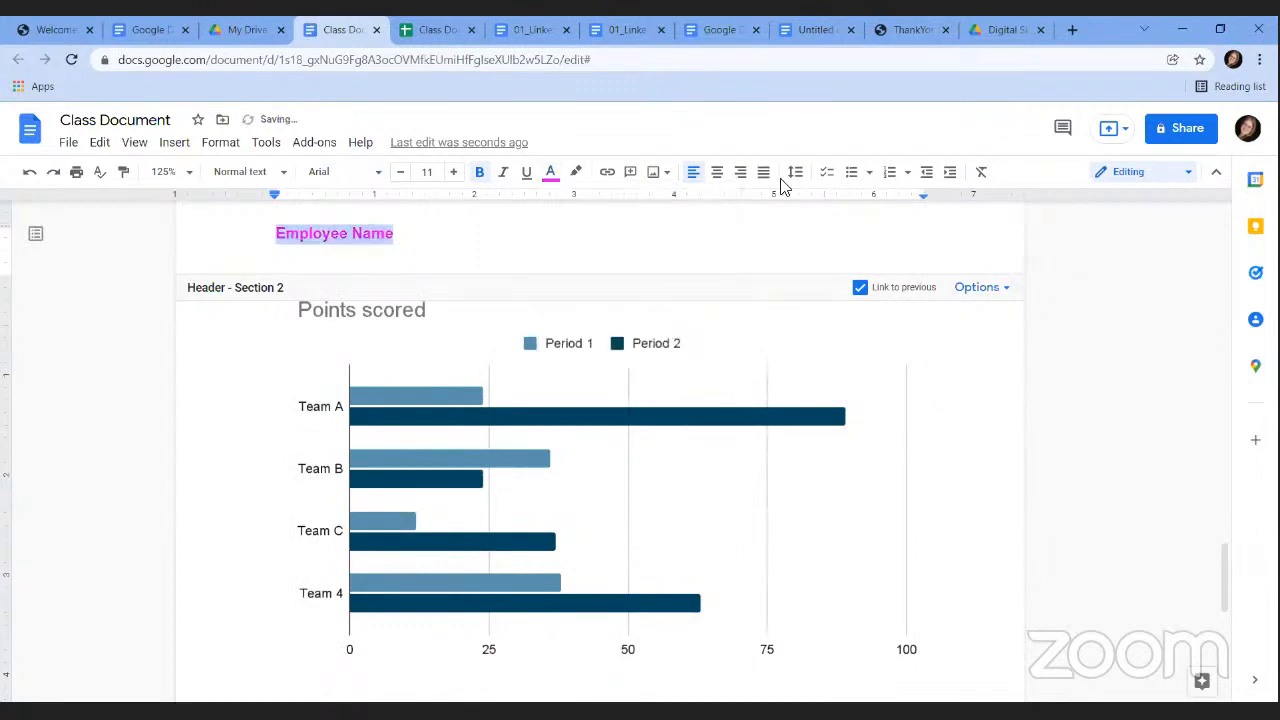
pyautogui.click(1006, 372)
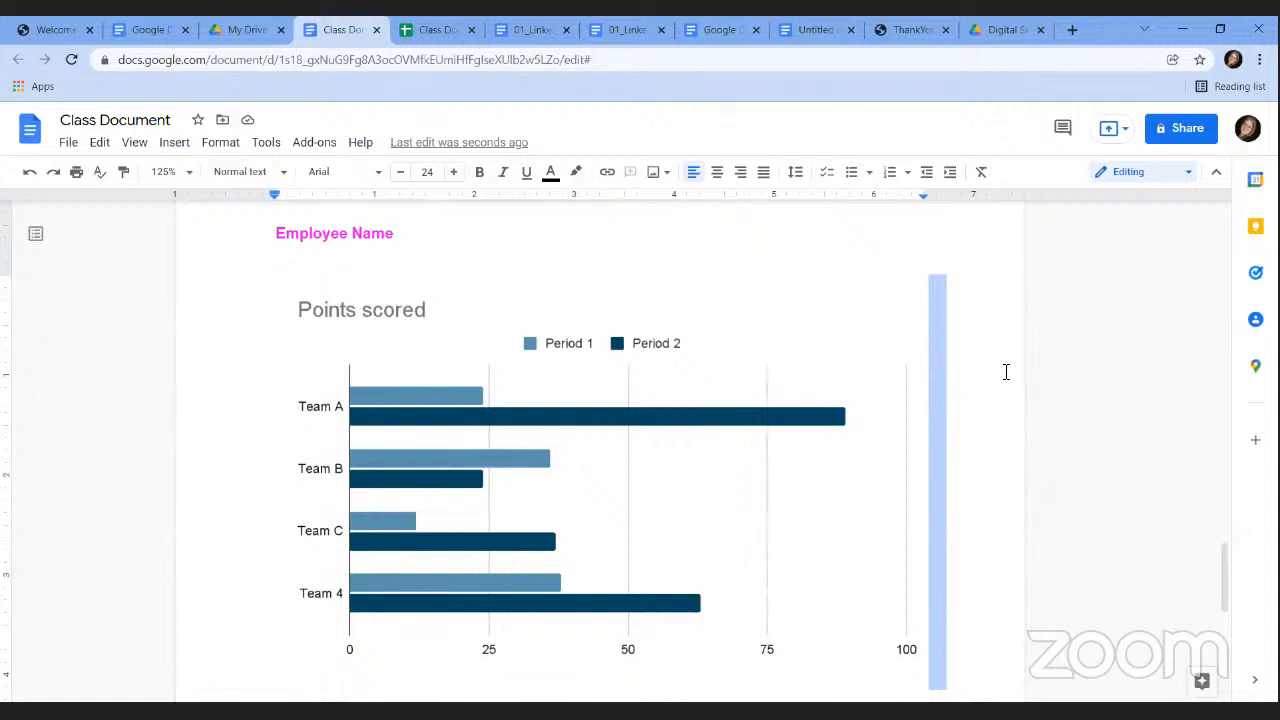
pyautogui.click(977, 386)
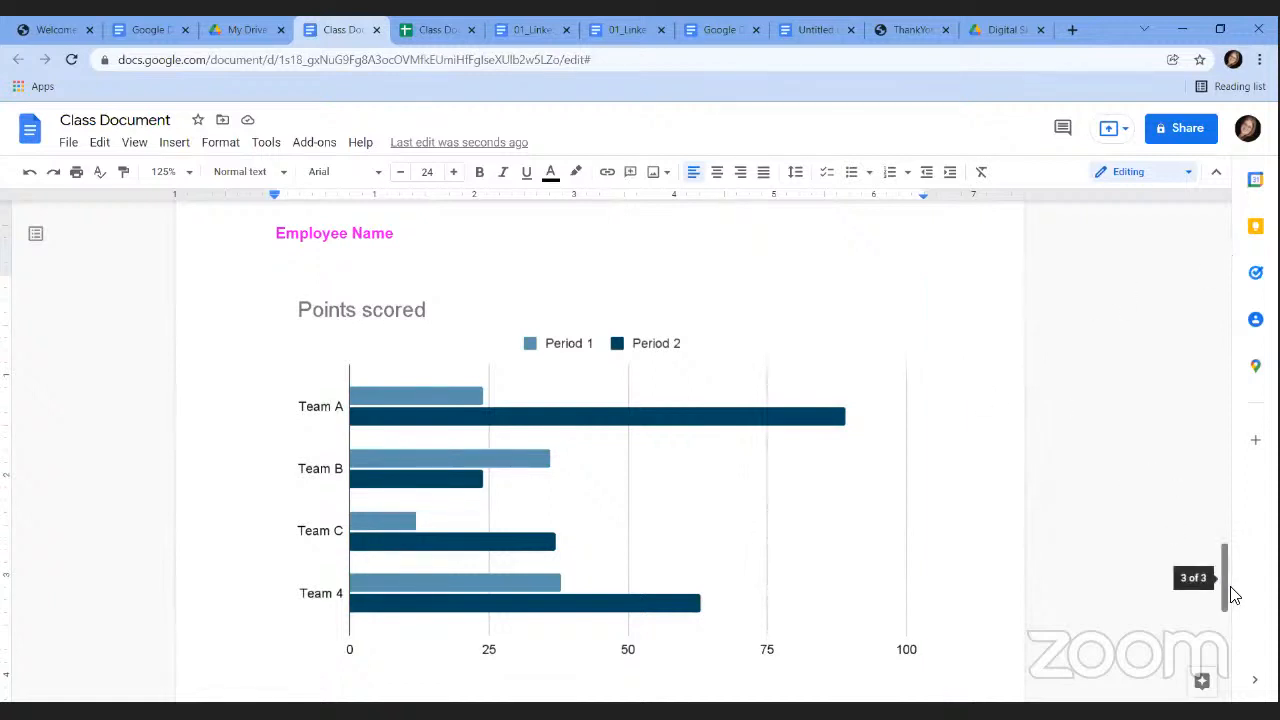
pyautogui.moveTo(1230, 595); pyautogui.dragTo(1185, 415)
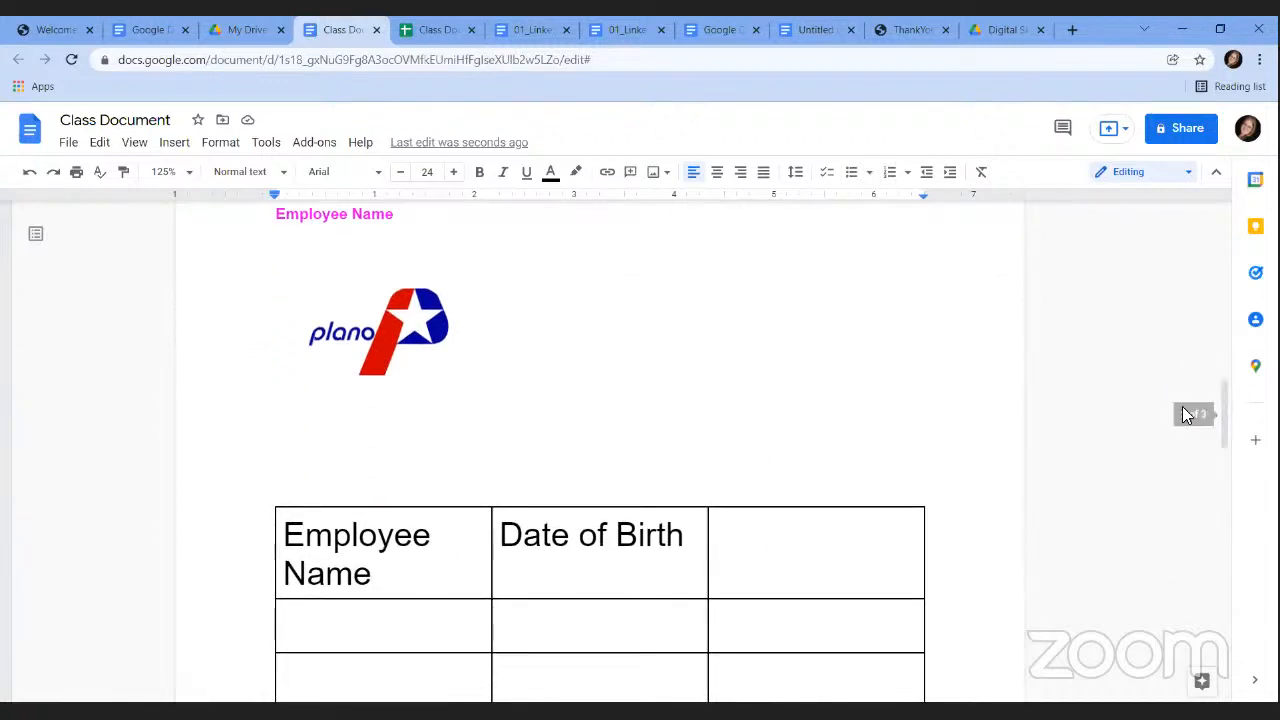
# Insert a page break so the Employee Name/Date of Birth table starts a new page.
pyautogui.click(181, 142)
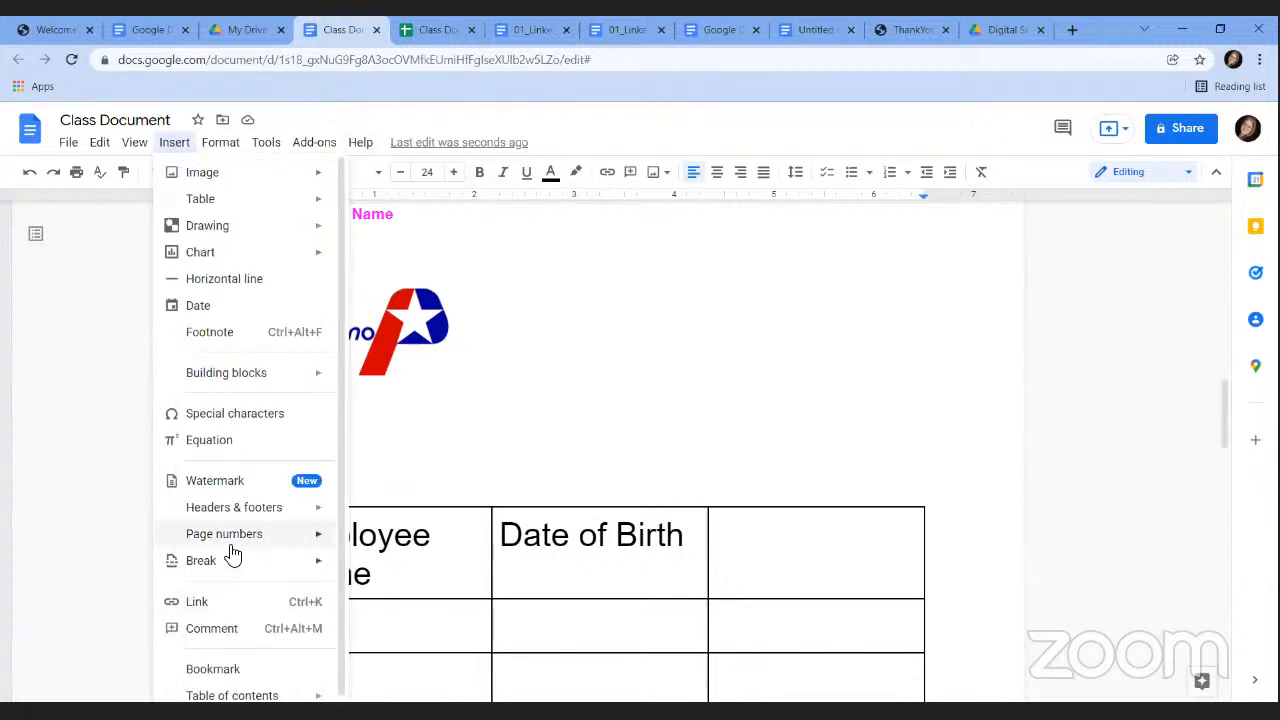
pyautogui.moveTo(232, 570)
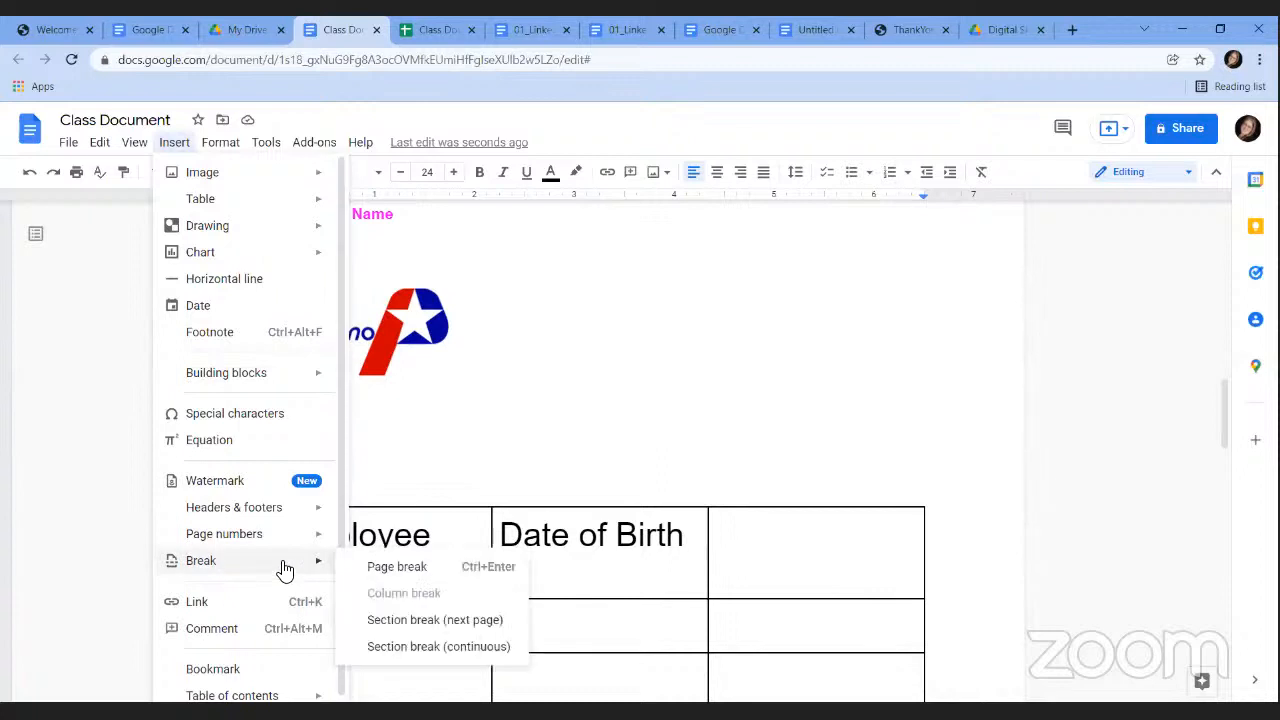
pyautogui.click(402, 568)
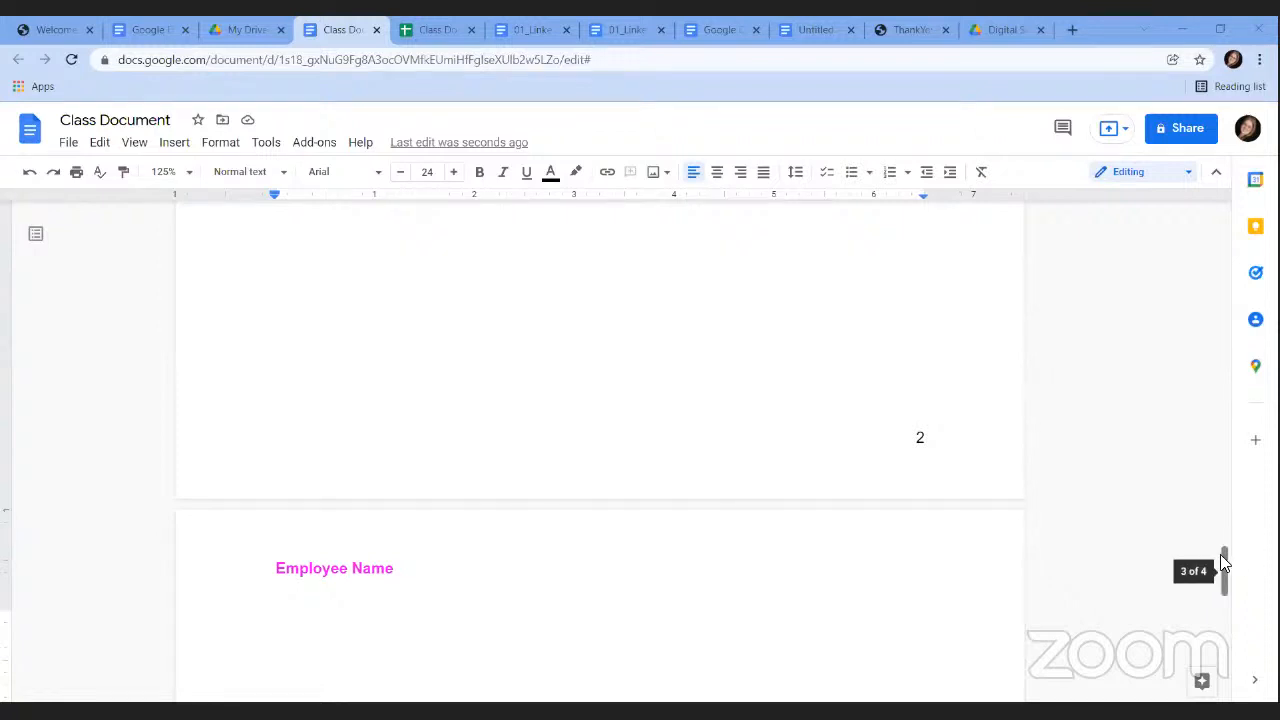
pyautogui.moveTo(1226, 560); pyautogui.dragTo(1128, 188)
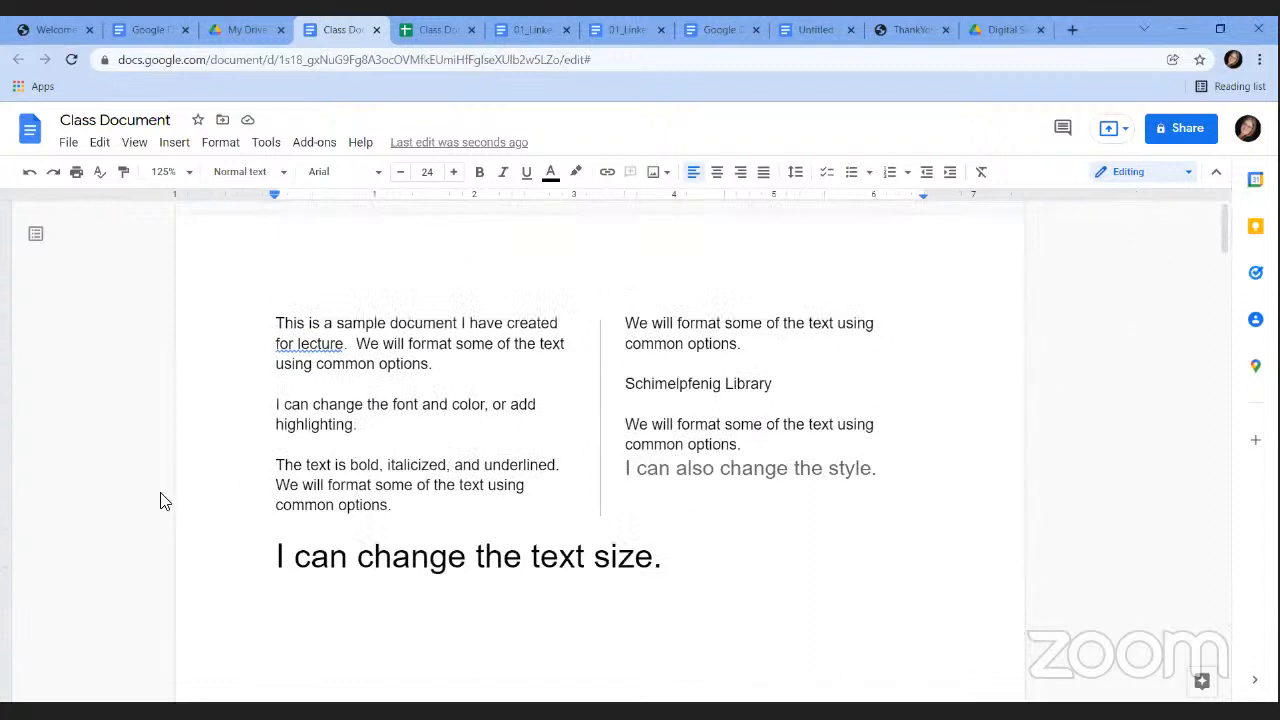
# Insert a column break before 'The text is bold, italicized, and underlined.'.
pyautogui.click(279, 464)
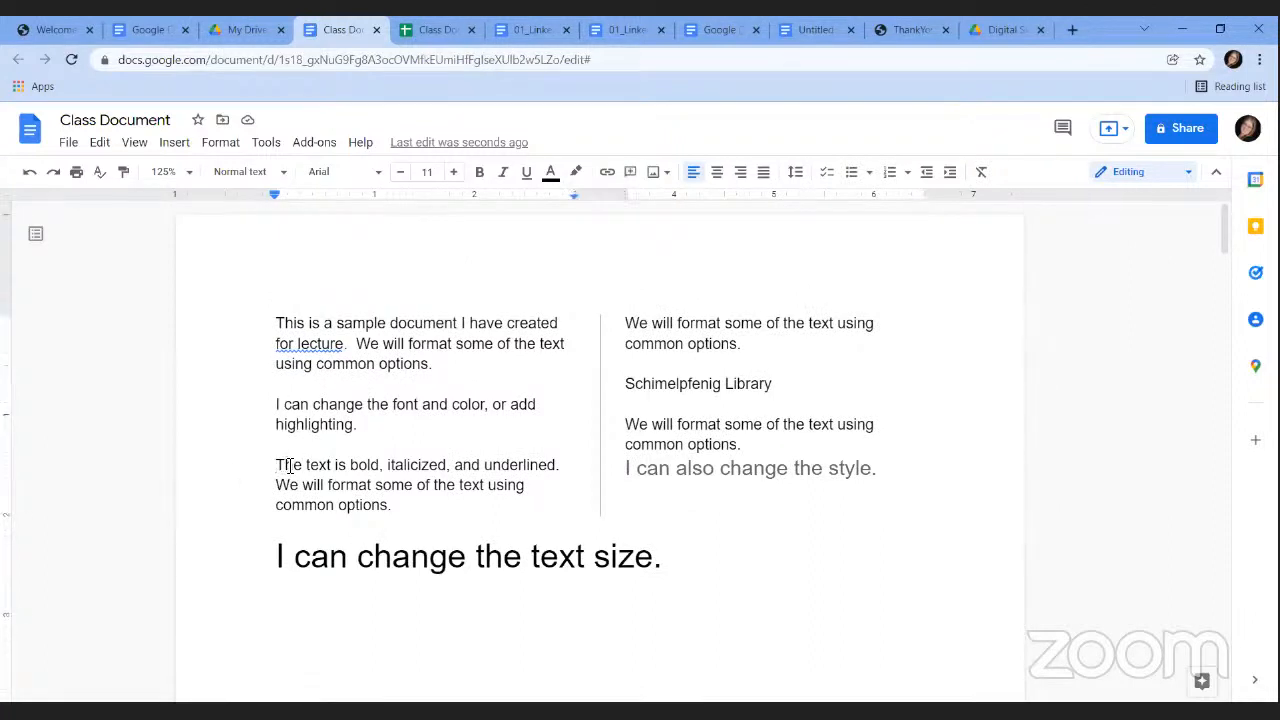
pyautogui.click(171, 150)
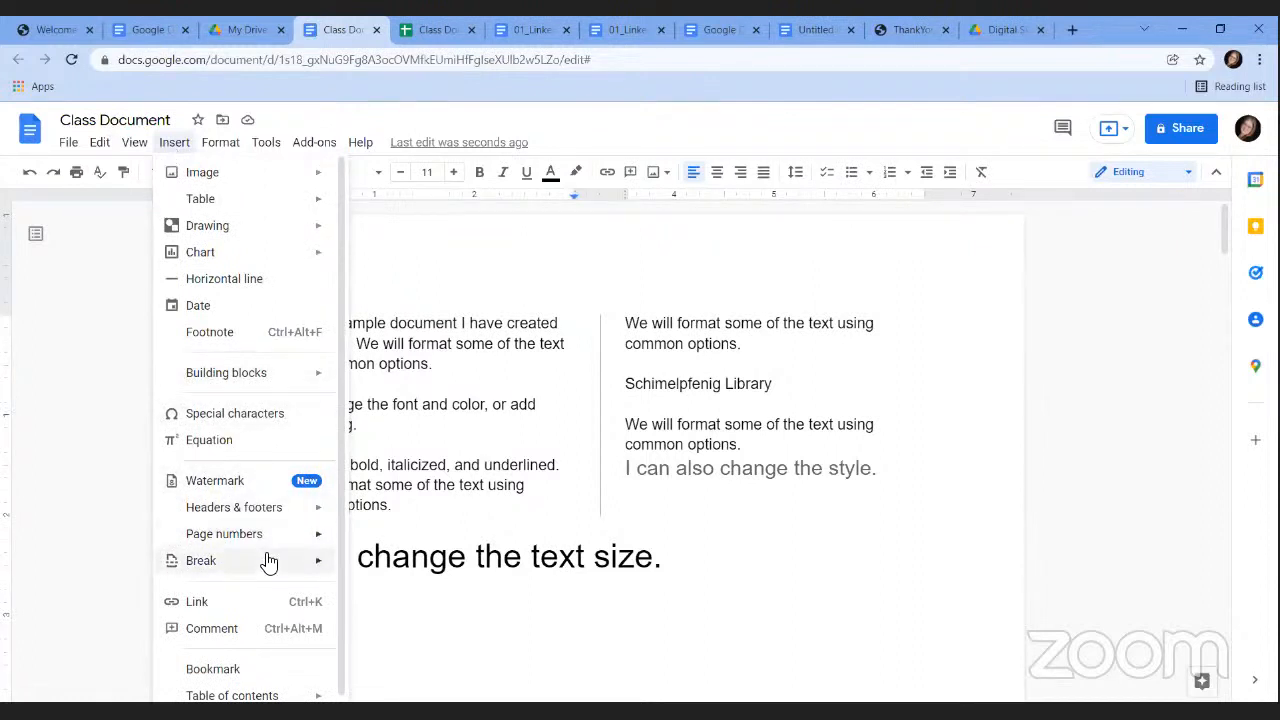
pyautogui.moveTo(270, 565)
pyautogui.click(410, 596)
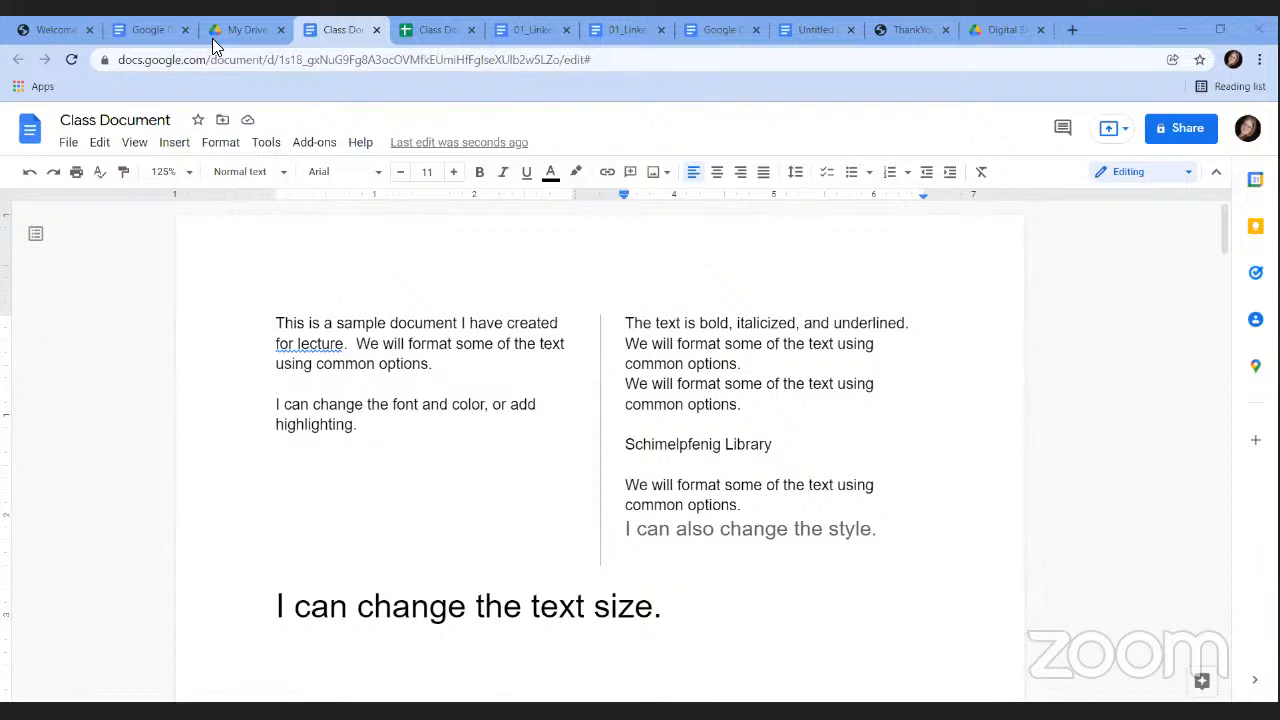
pyautogui.click(68, 143)
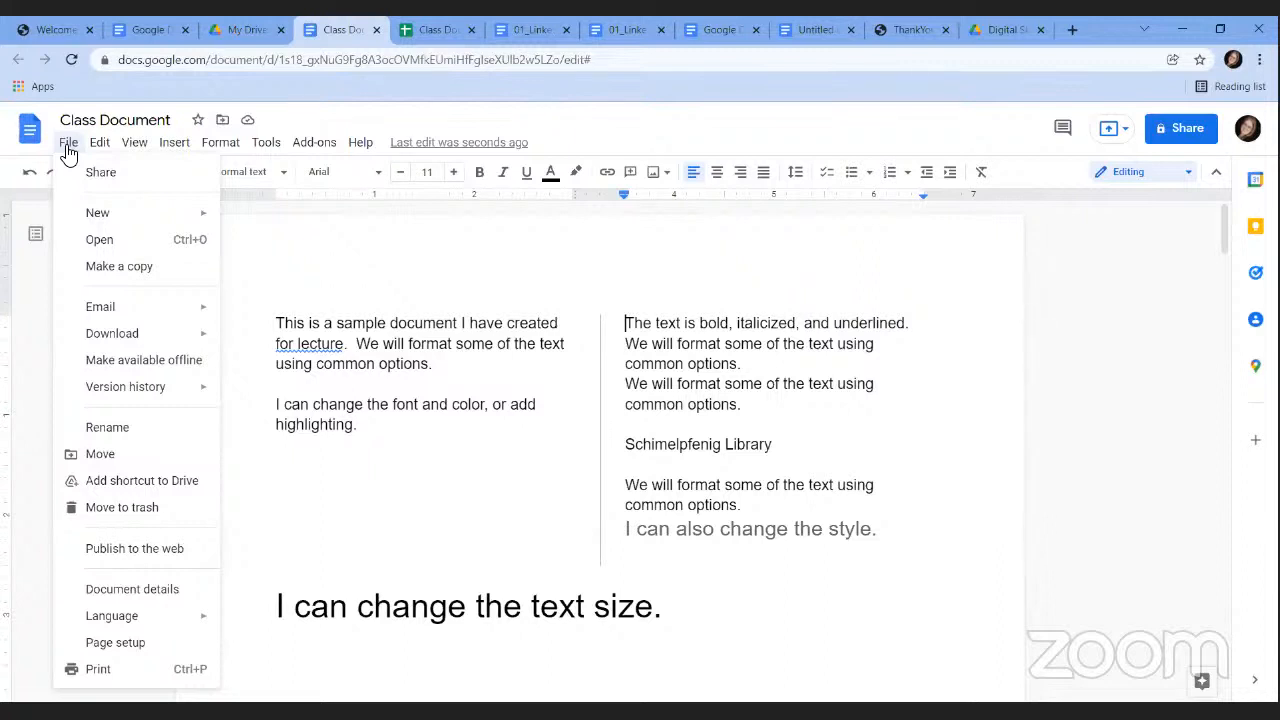
# Set the whole document's page colour to bright green in Page setup, keeping Letter paper size.
pyautogui.click(142, 645)
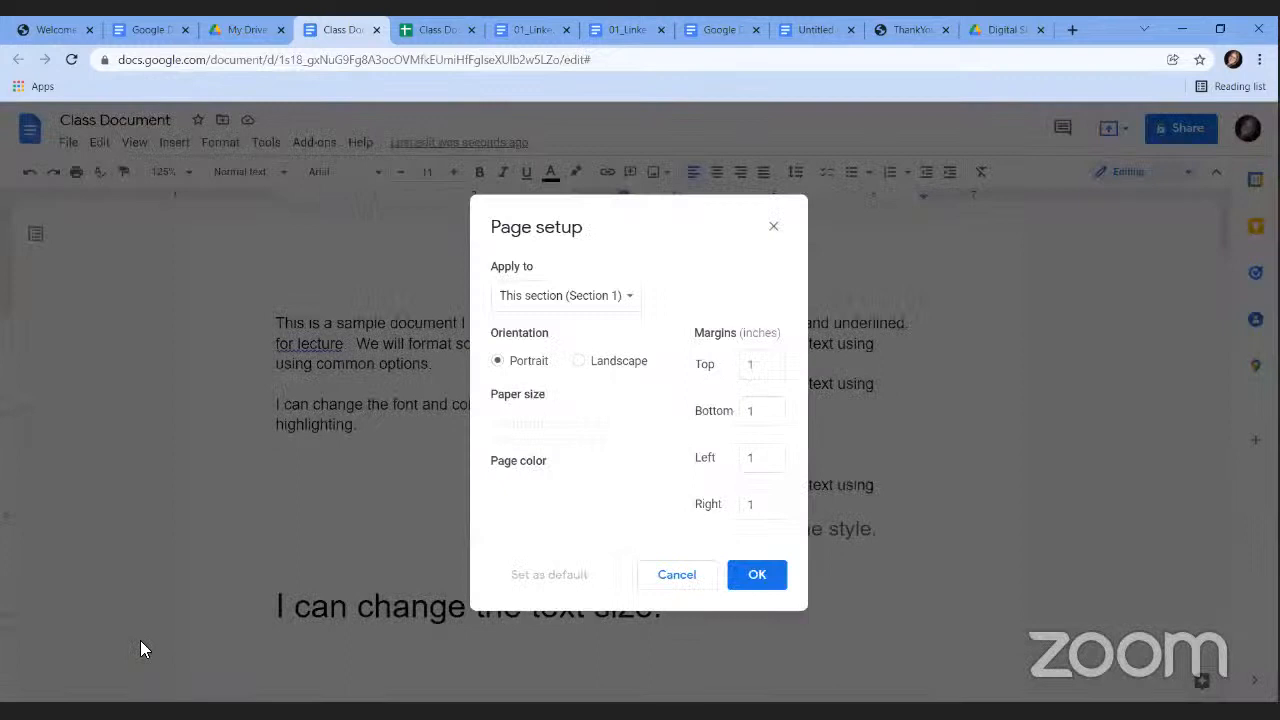
pyautogui.click(626, 298)
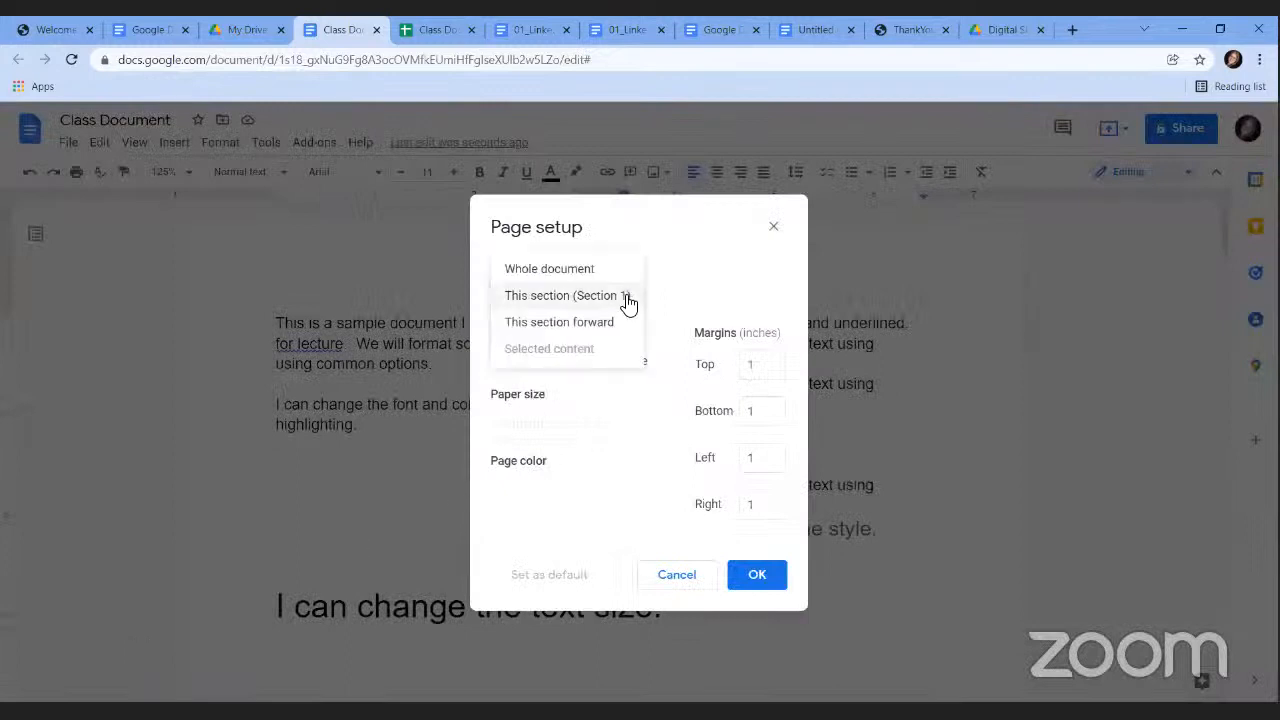
pyautogui.click(576, 276)
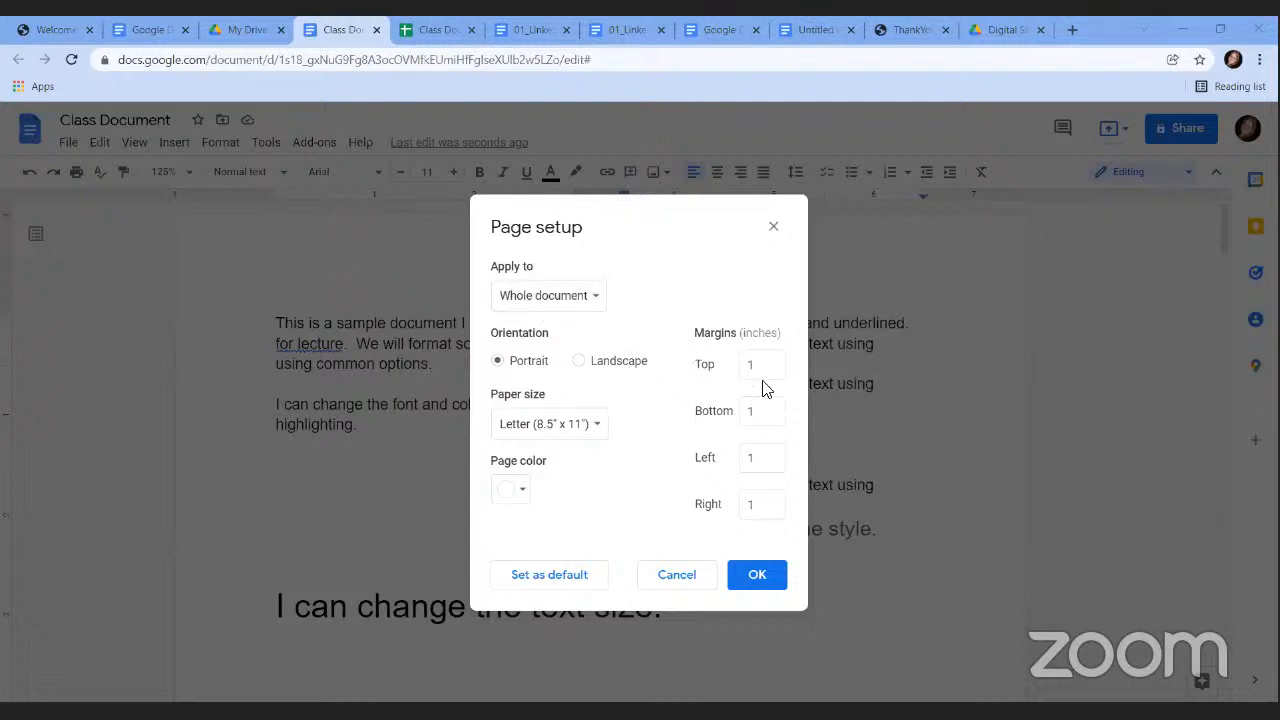
pyautogui.click(566, 428)
pyautogui.click(600, 400)
pyautogui.click(524, 491)
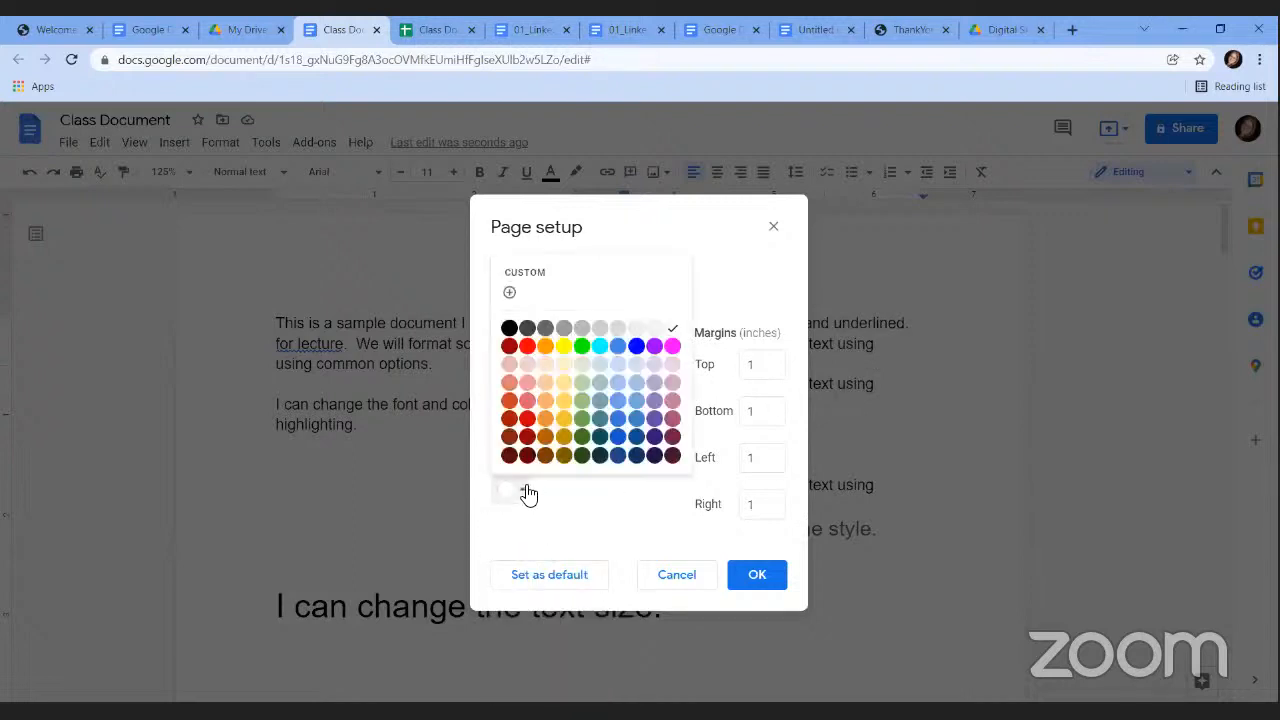
pyautogui.click(581, 346)
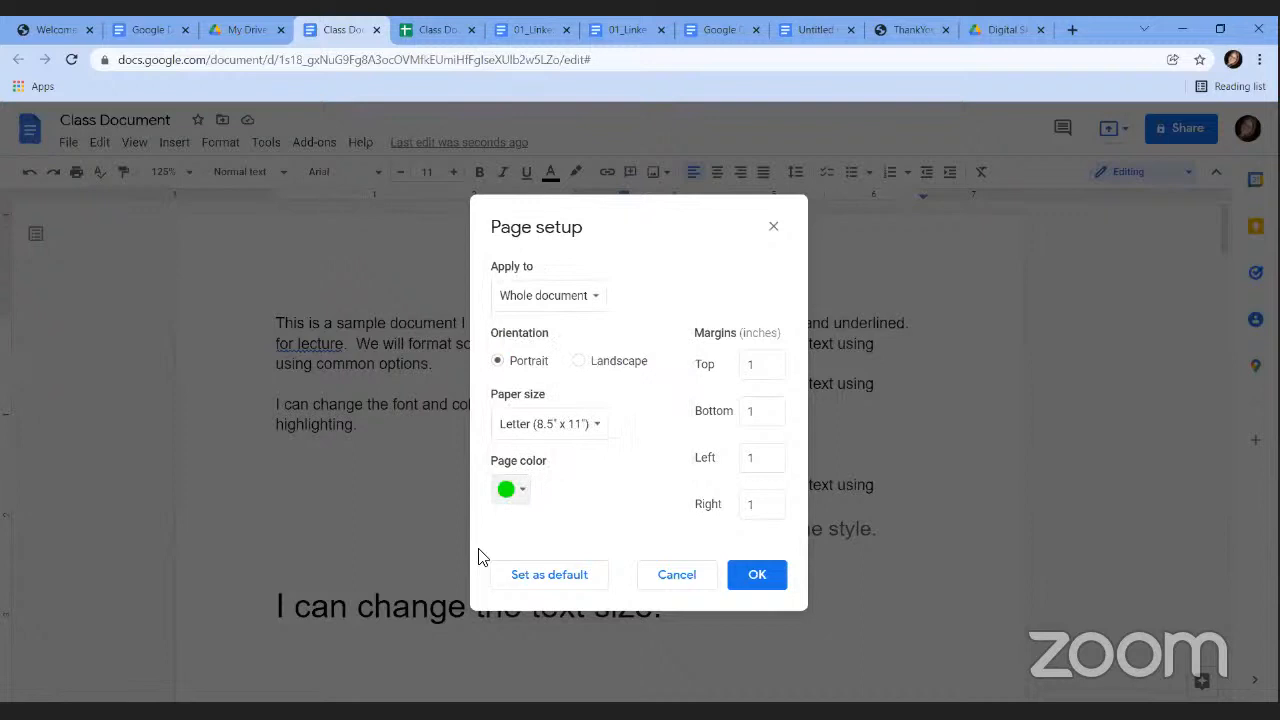
pyautogui.click(764, 582)
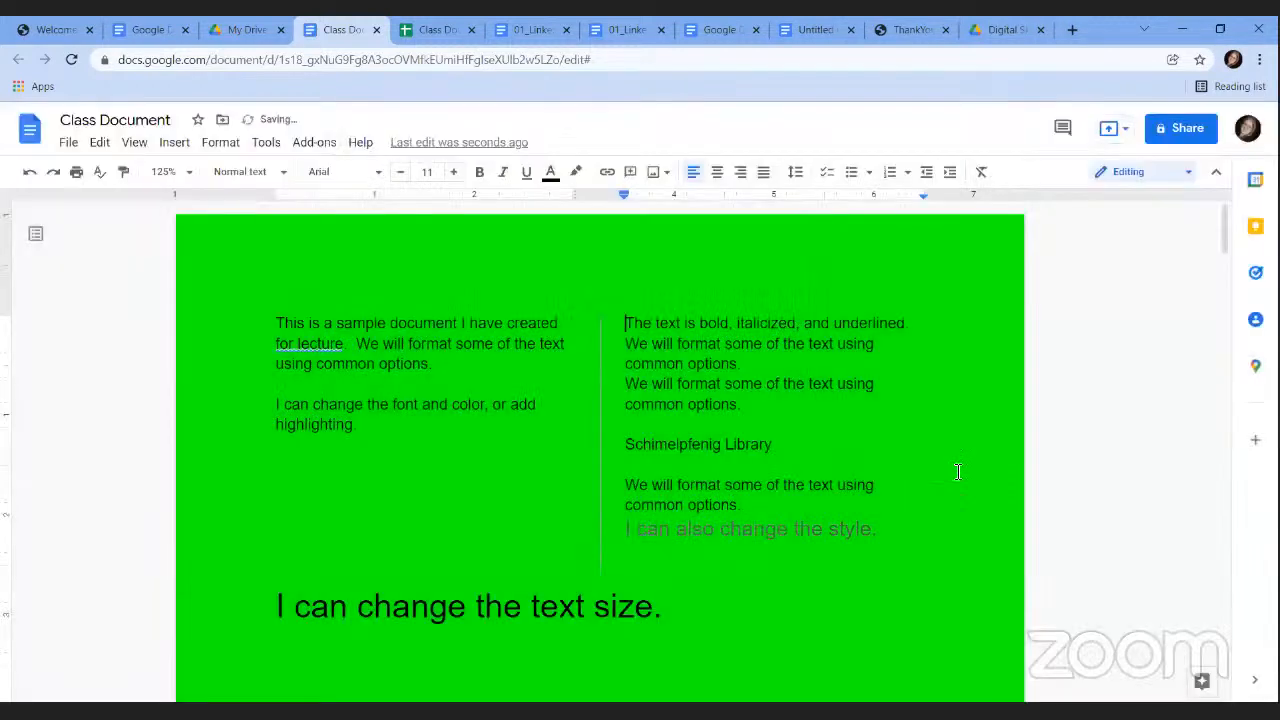
pyautogui.scroll(-1, 1245, 253)
pyautogui.scroll(-8, 1243, 260)
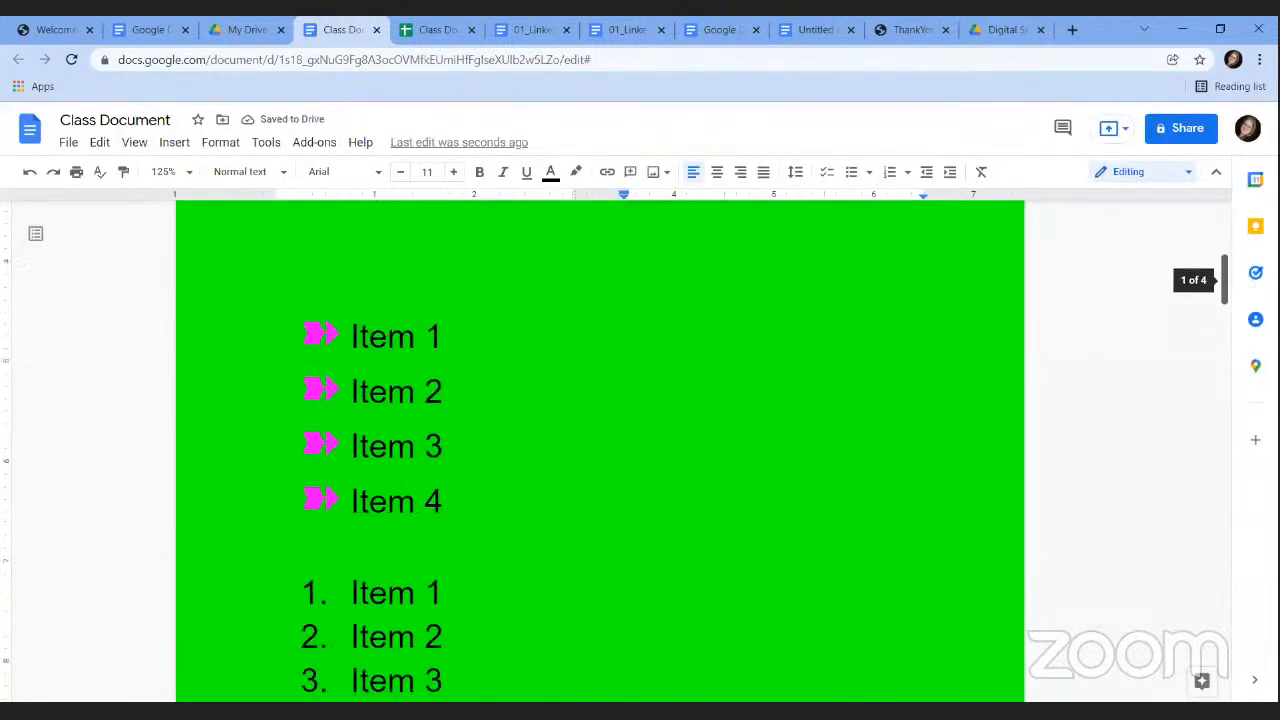
pyautogui.scroll(7, 1235, 250)
pyautogui.scroll(3, 1216, 200)
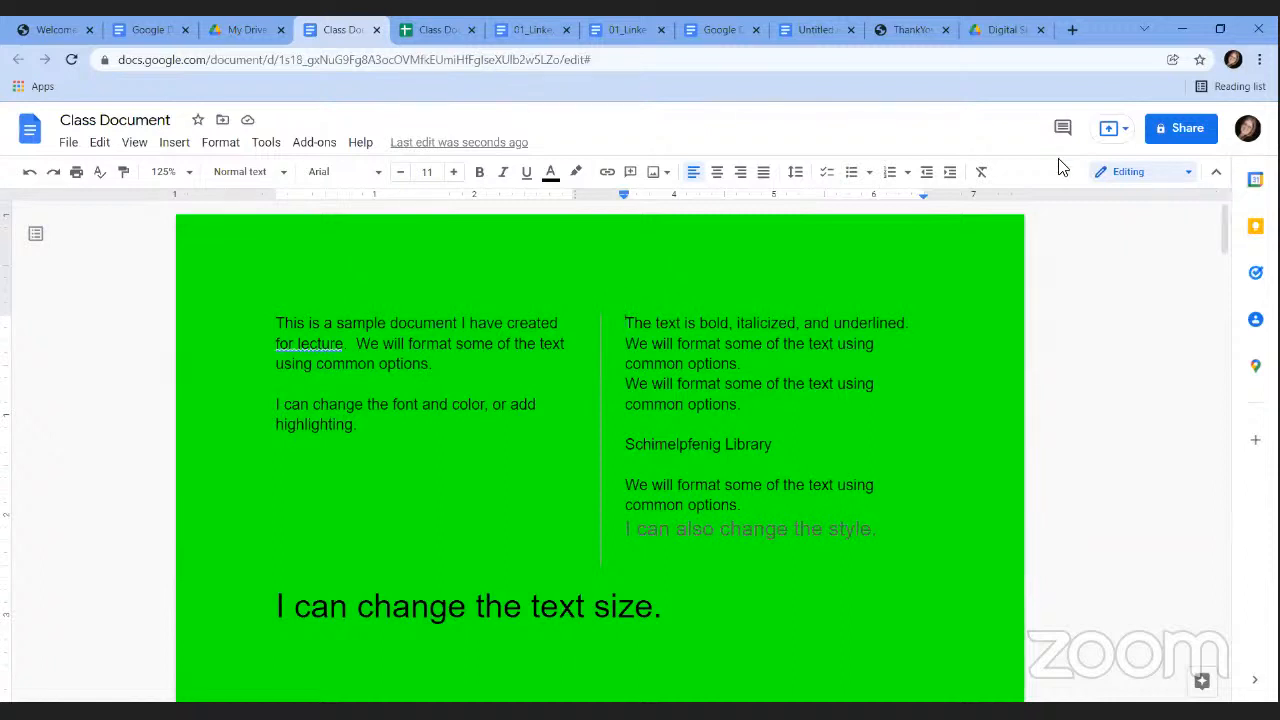
pyautogui.click(68, 144)
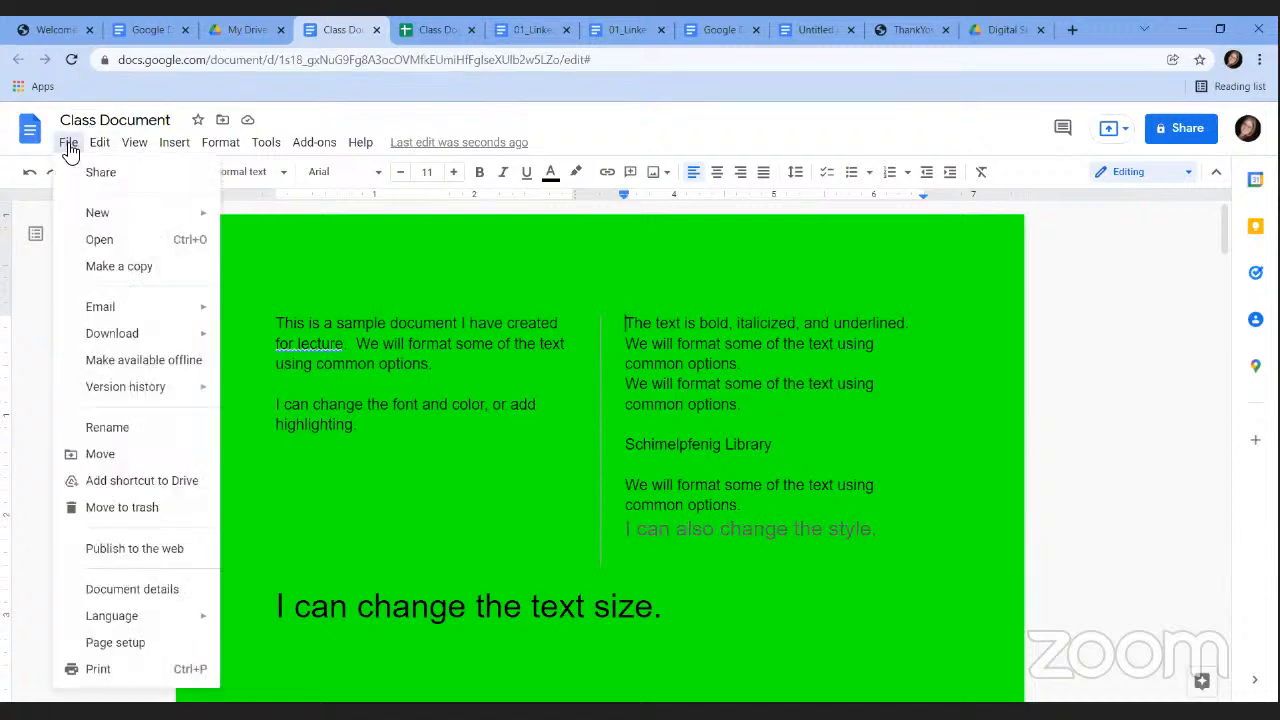
pyautogui.click(143, 676)
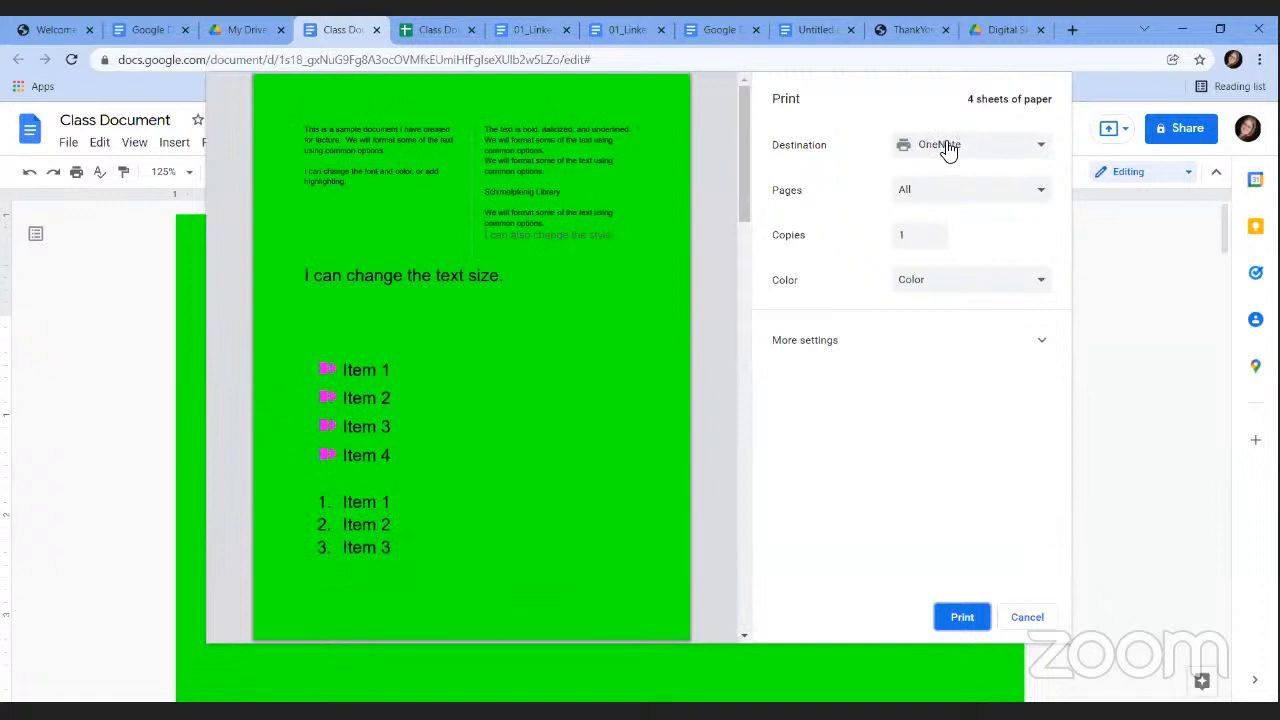
pyautogui.click(948, 150)
pyautogui.click(481, 174)
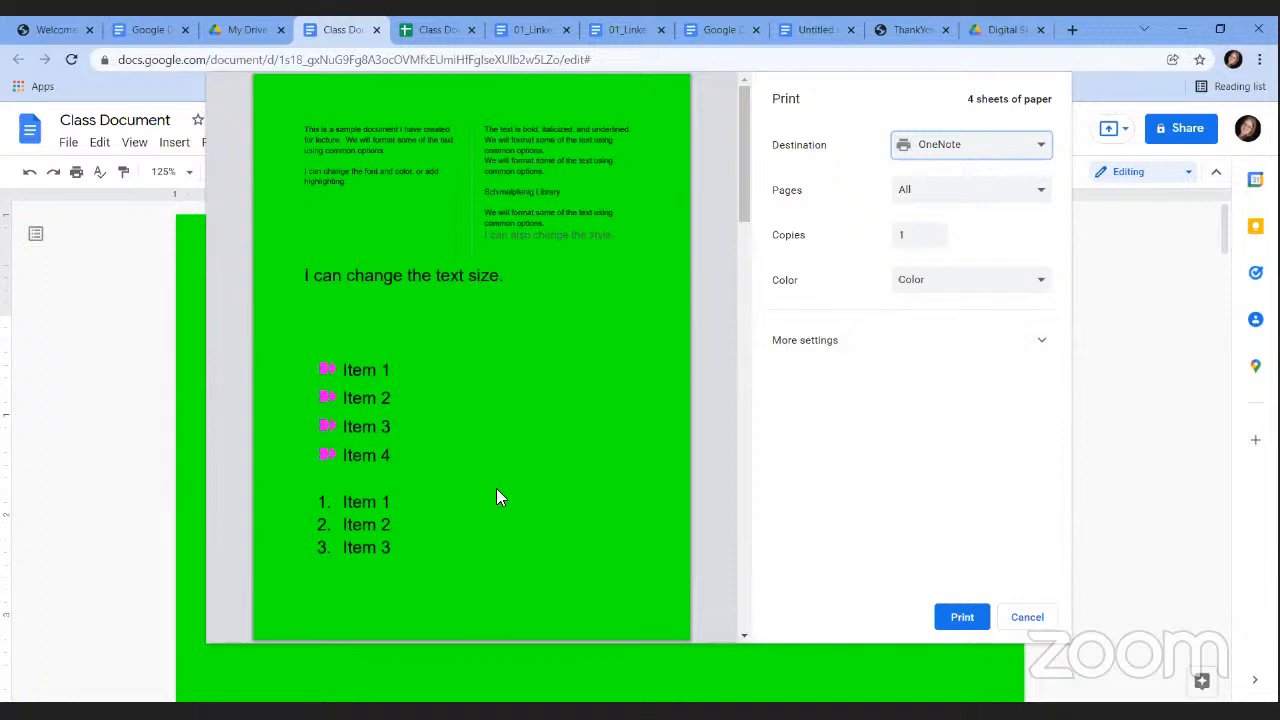
pyautogui.click(1034, 617)
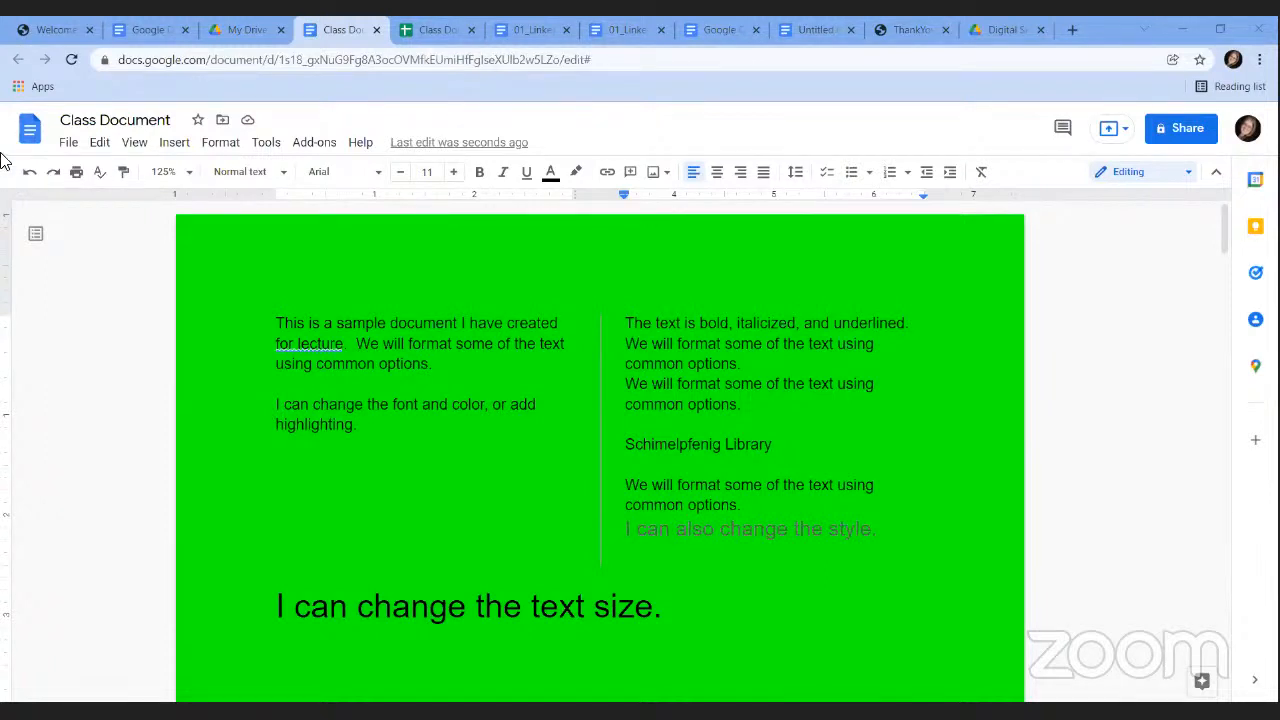
pyautogui.click(68, 145)
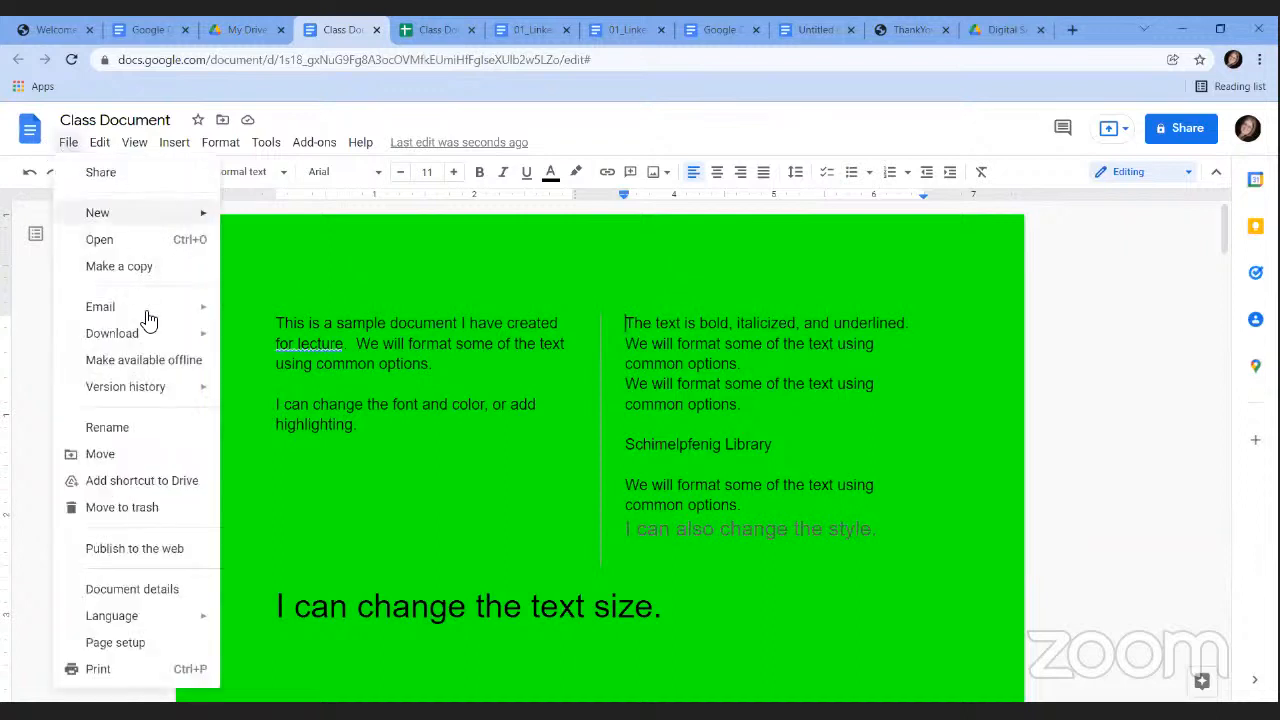
pyautogui.moveTo(155, 340)
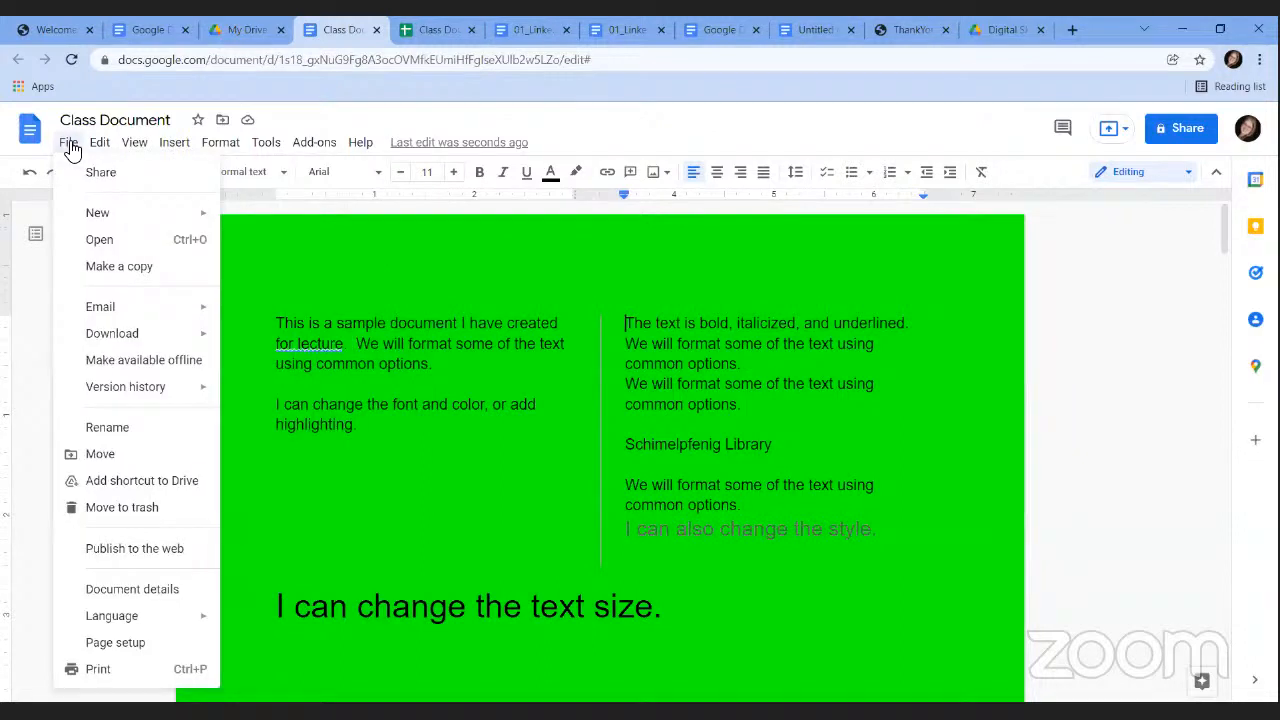
pyautogui.moveTo(128, 308)
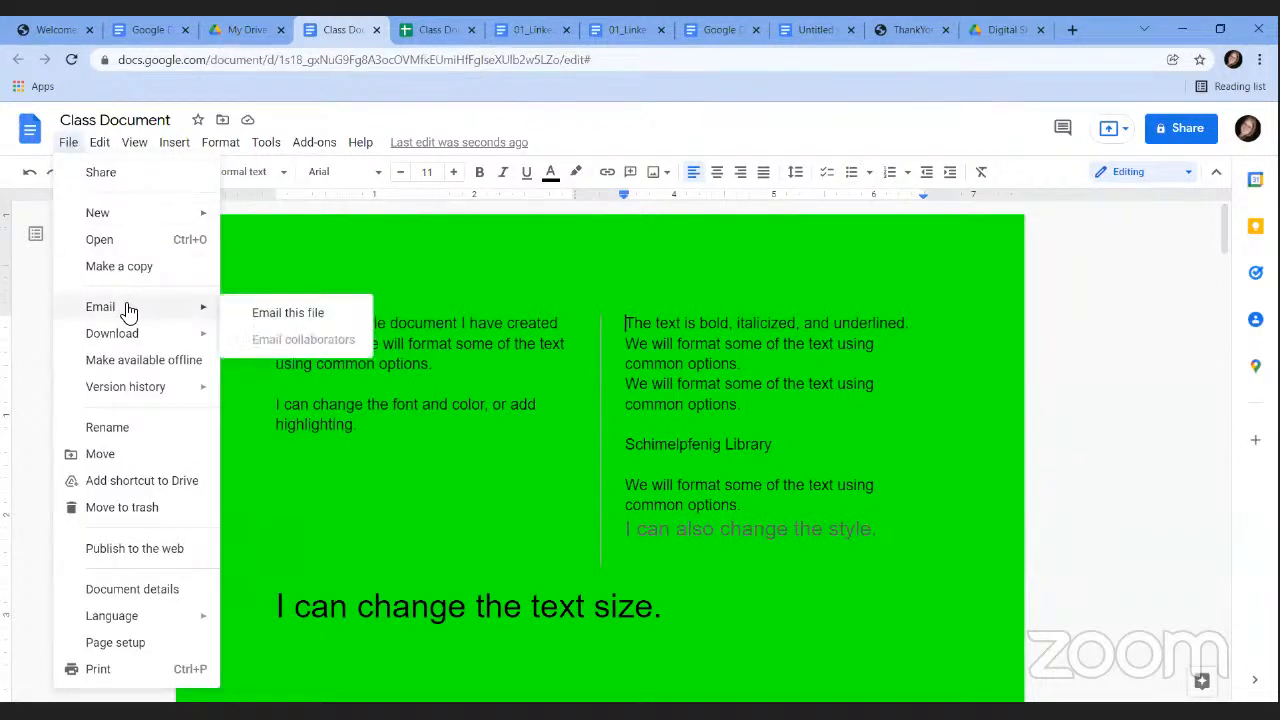
pyautogui.click(257, 318)
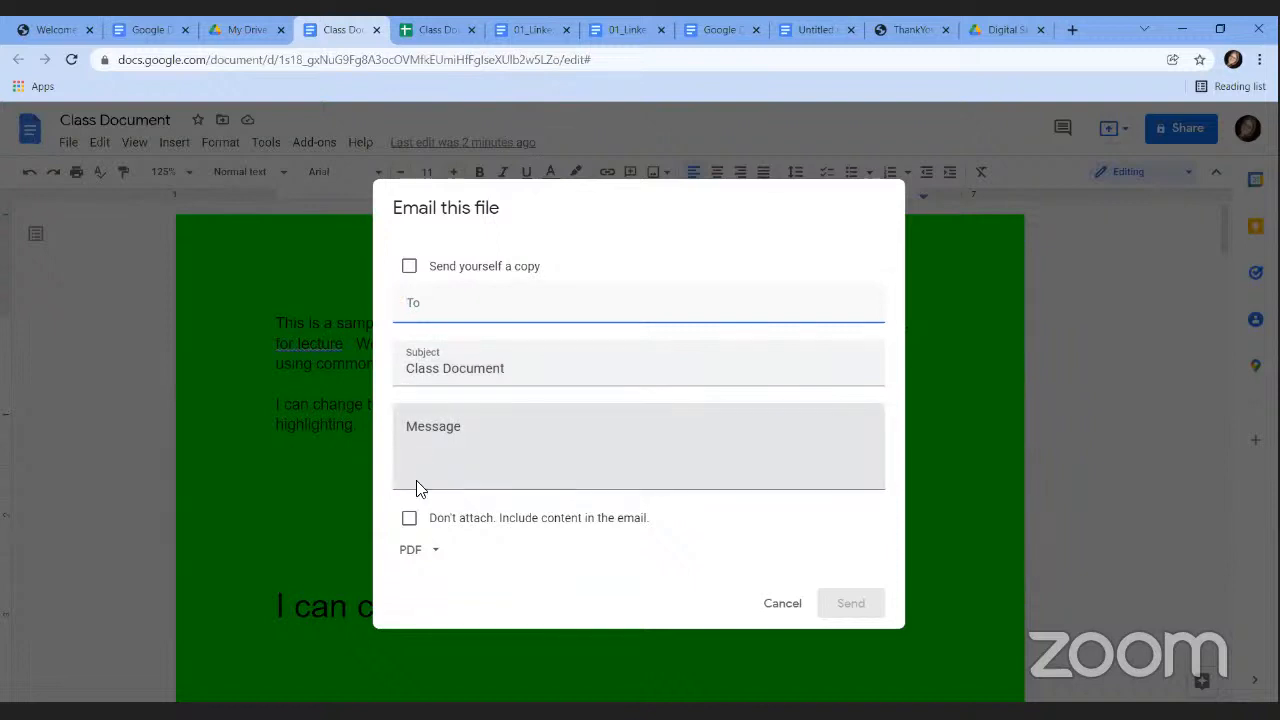
pyautogui.click(436, 556)
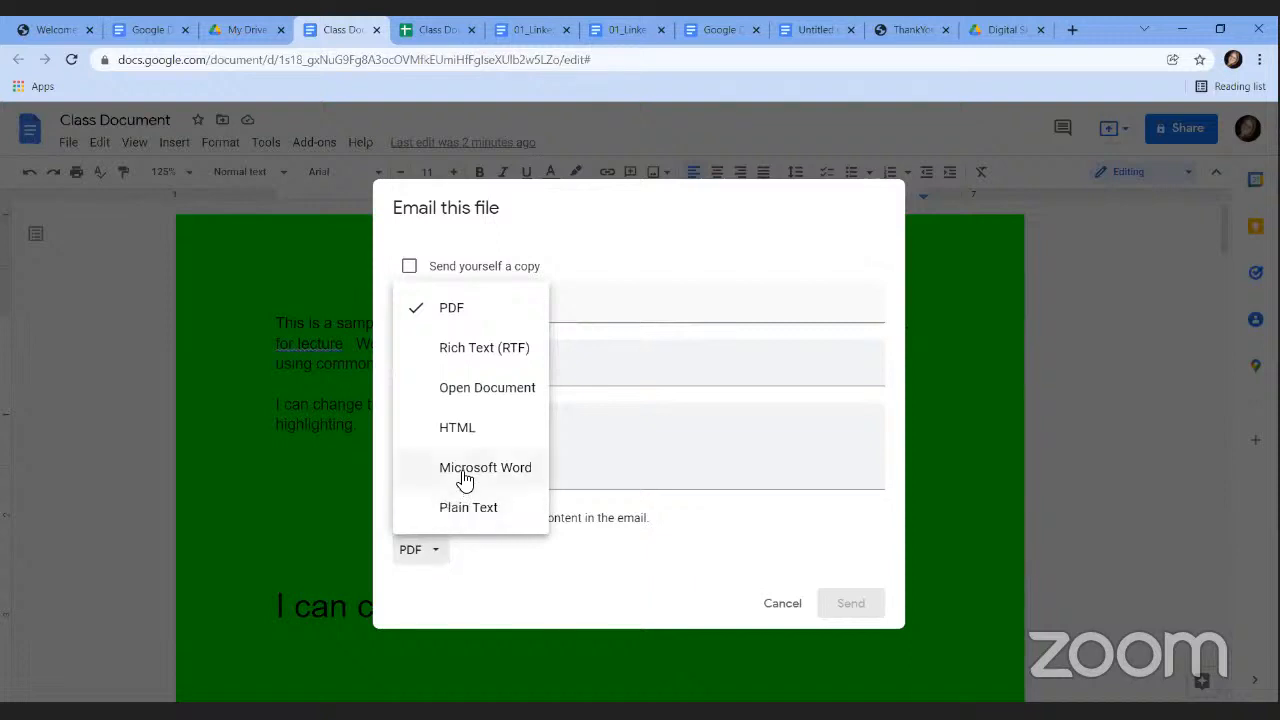
pyautogui.click(557, 591)
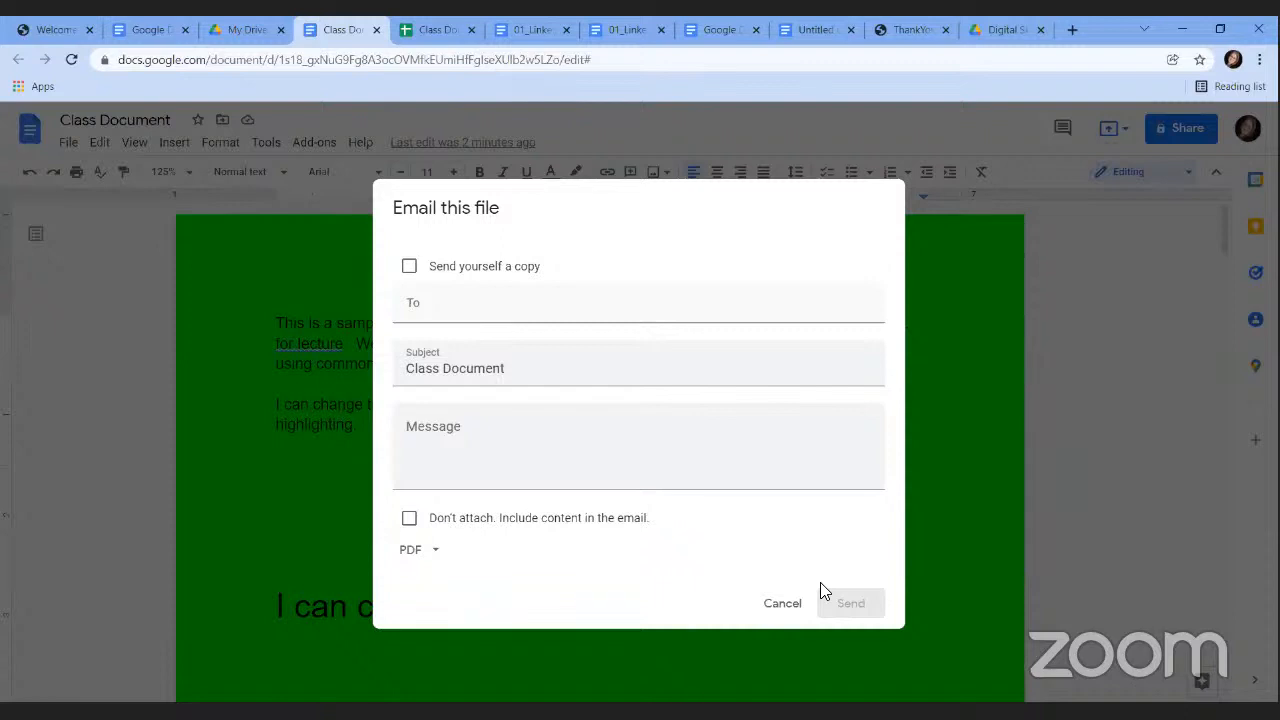
pyautogui.click(105, 253)
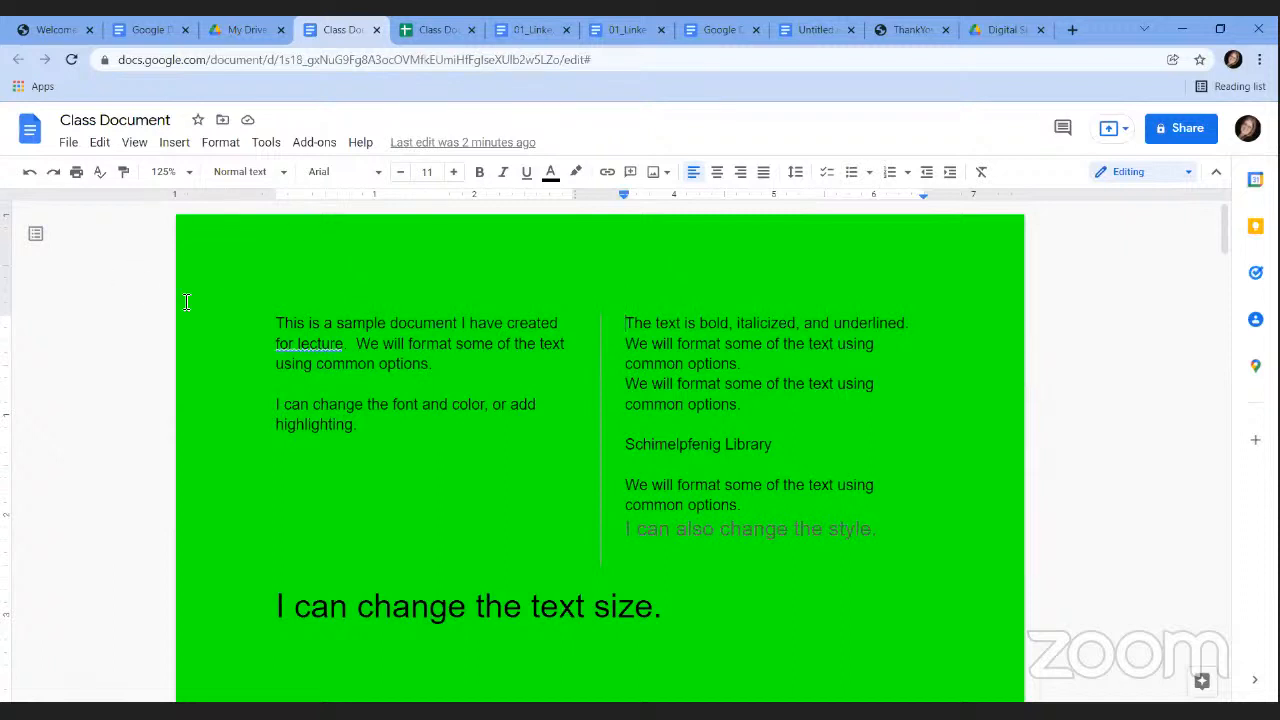
# Add a collaborator's e-mail as Editor in Share, then return to the main share view without sending.
pyautogui.click(1170, 134)
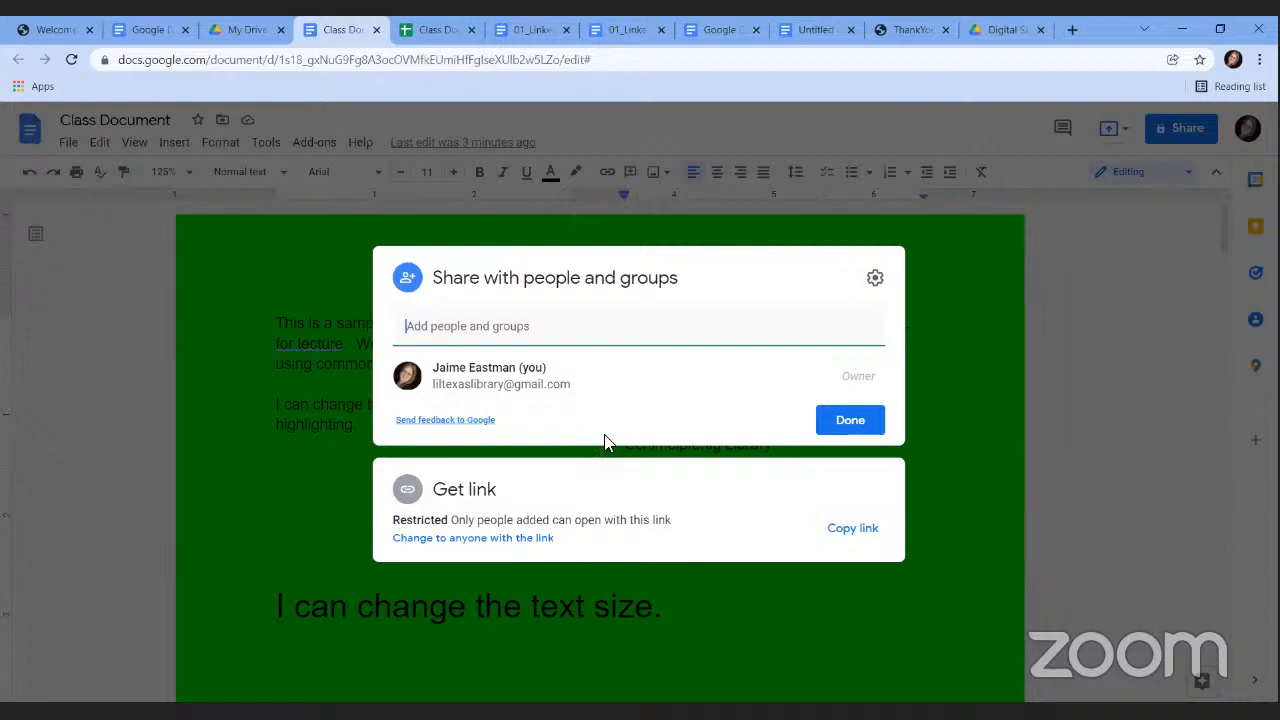
pyautogui.click(420, 330)
pyautogui.hotkey('ctrl', 'v')
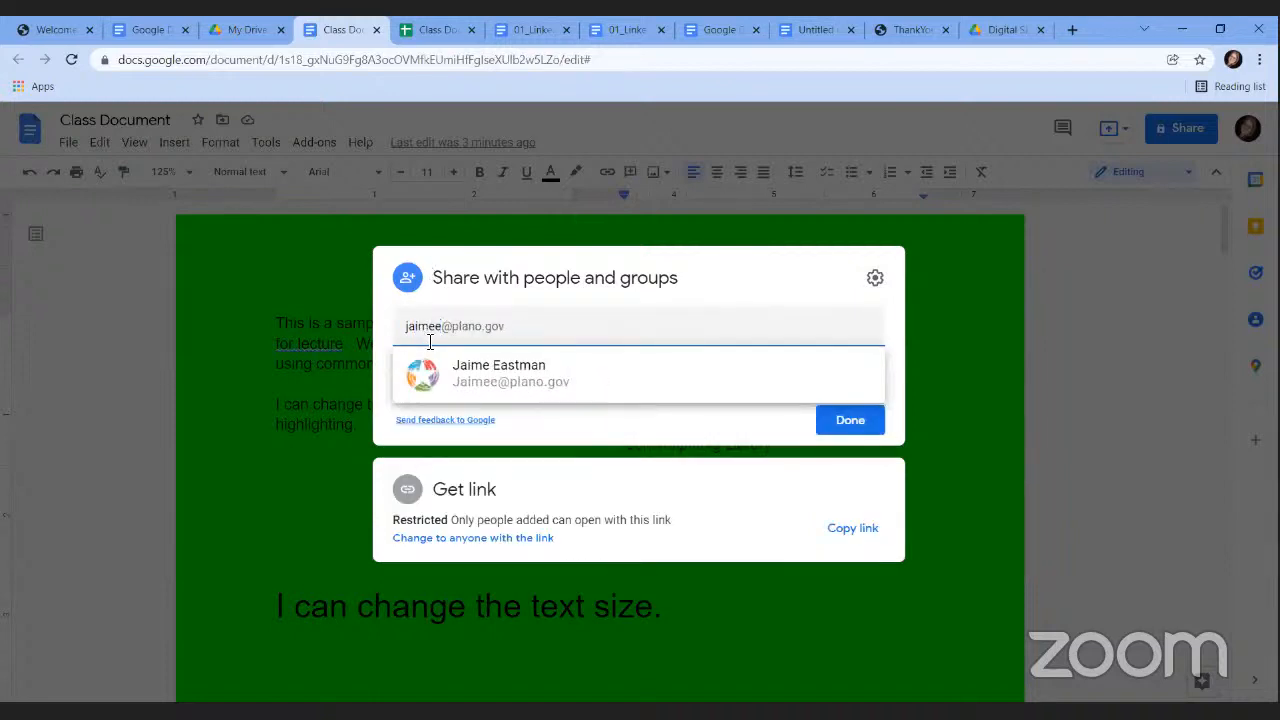
pyautogui.click(491, 377)
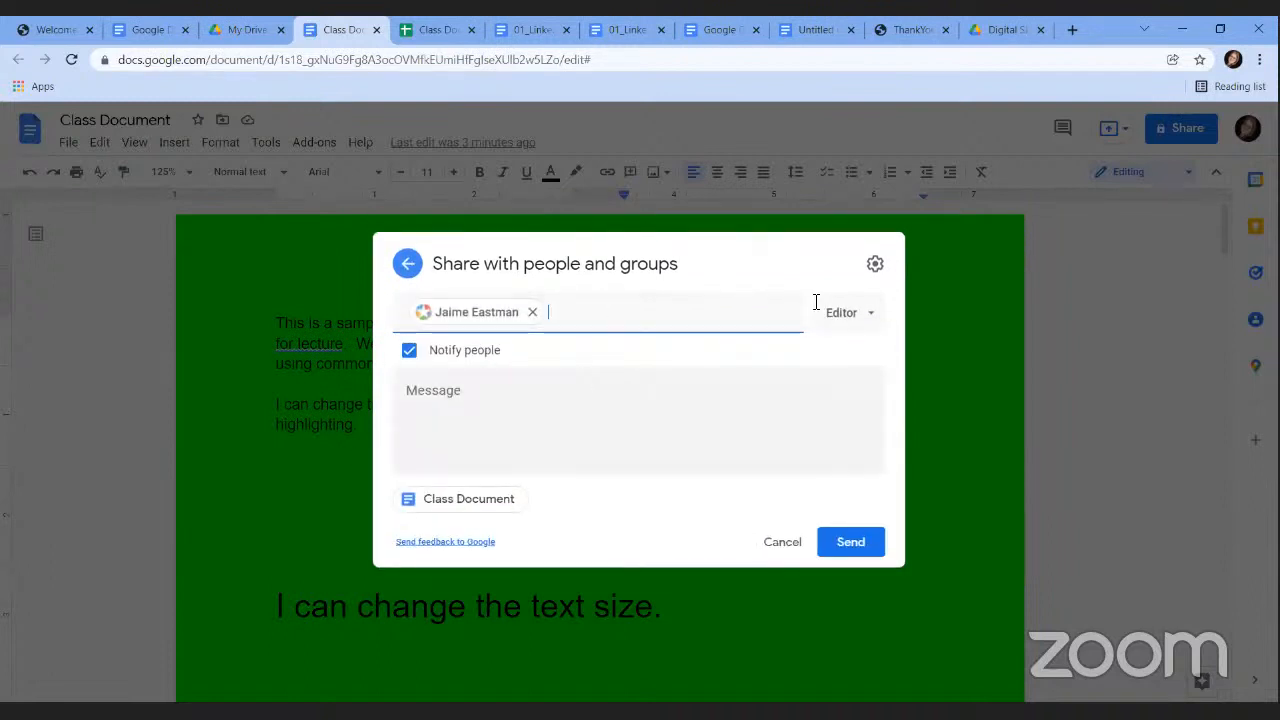
pyautogui.click(871, 320)
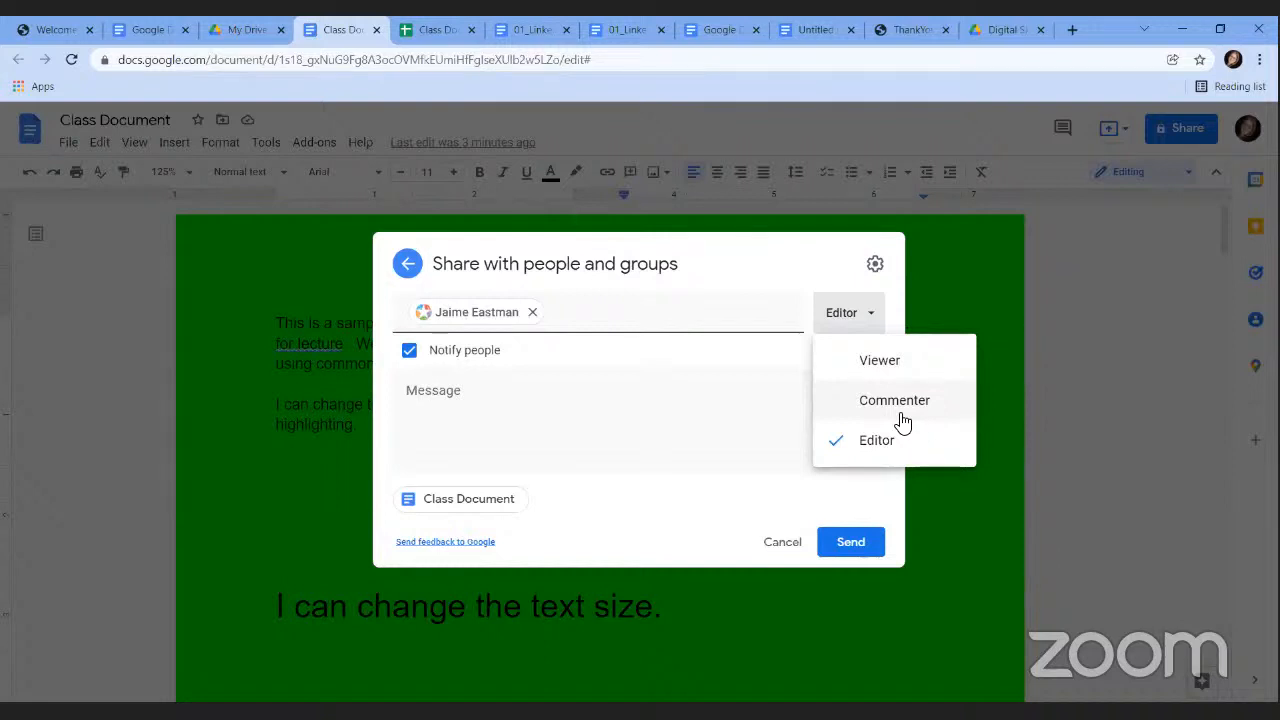
pyautogui.click(479, 422)
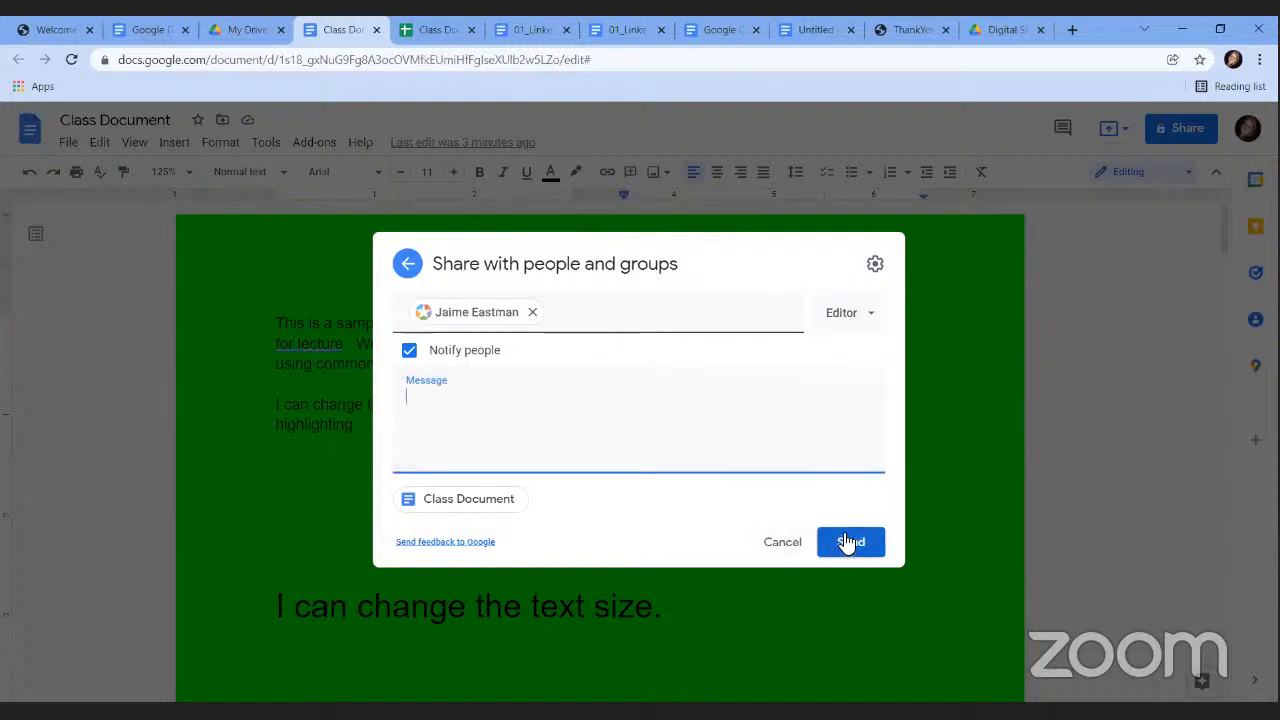
pyautogui.click(408, 264)
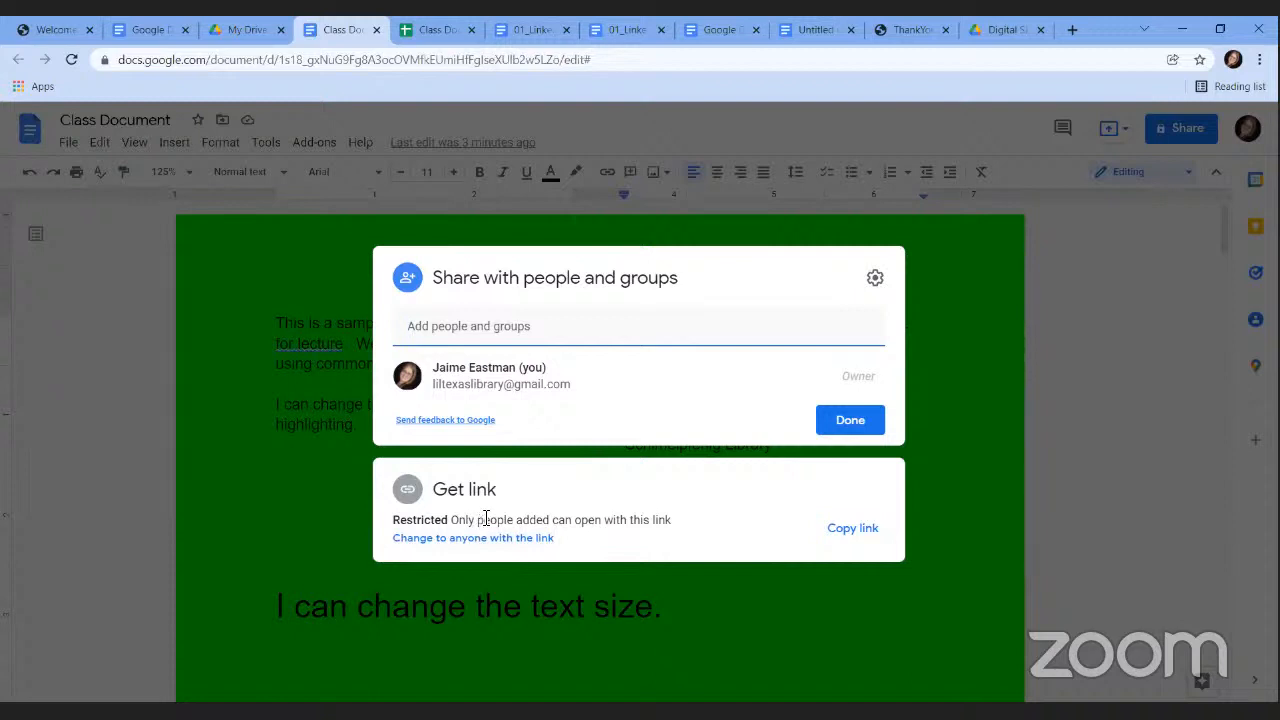
# Change link access from Restricted to Anyone with the link as Viewer.
pyautogui.click(484, 522)
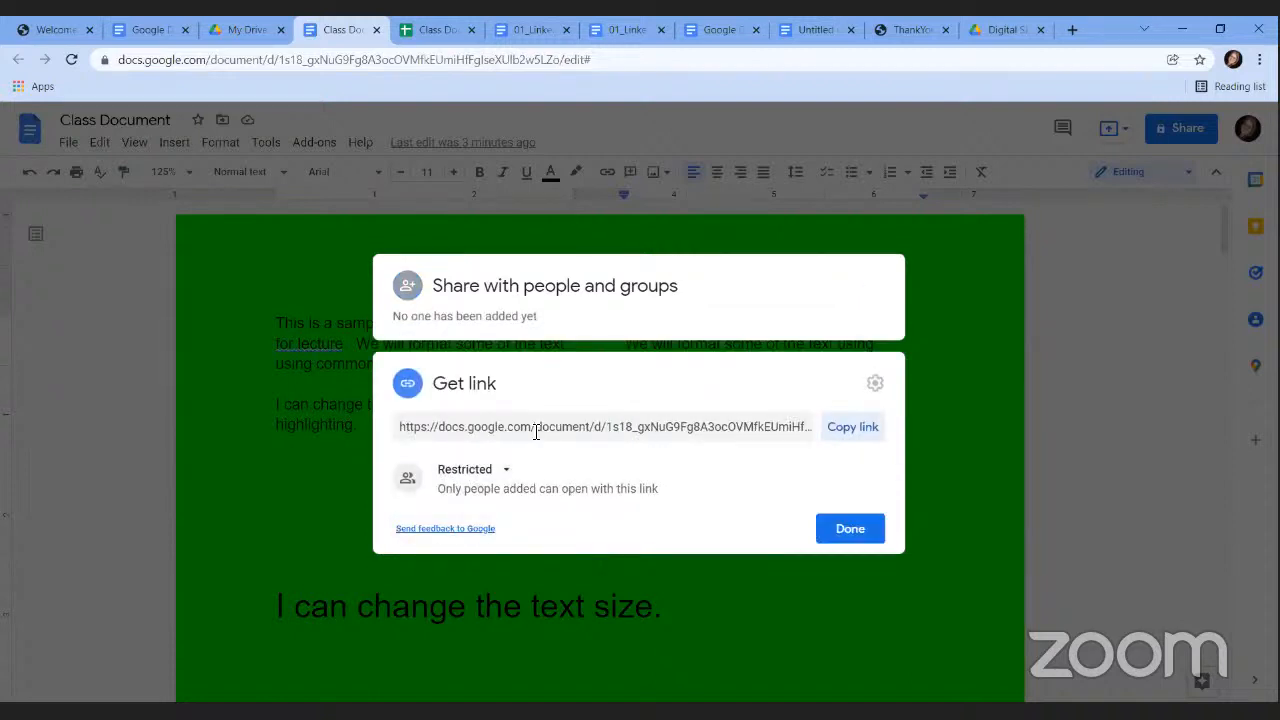
pyautogui.click(468, 474)
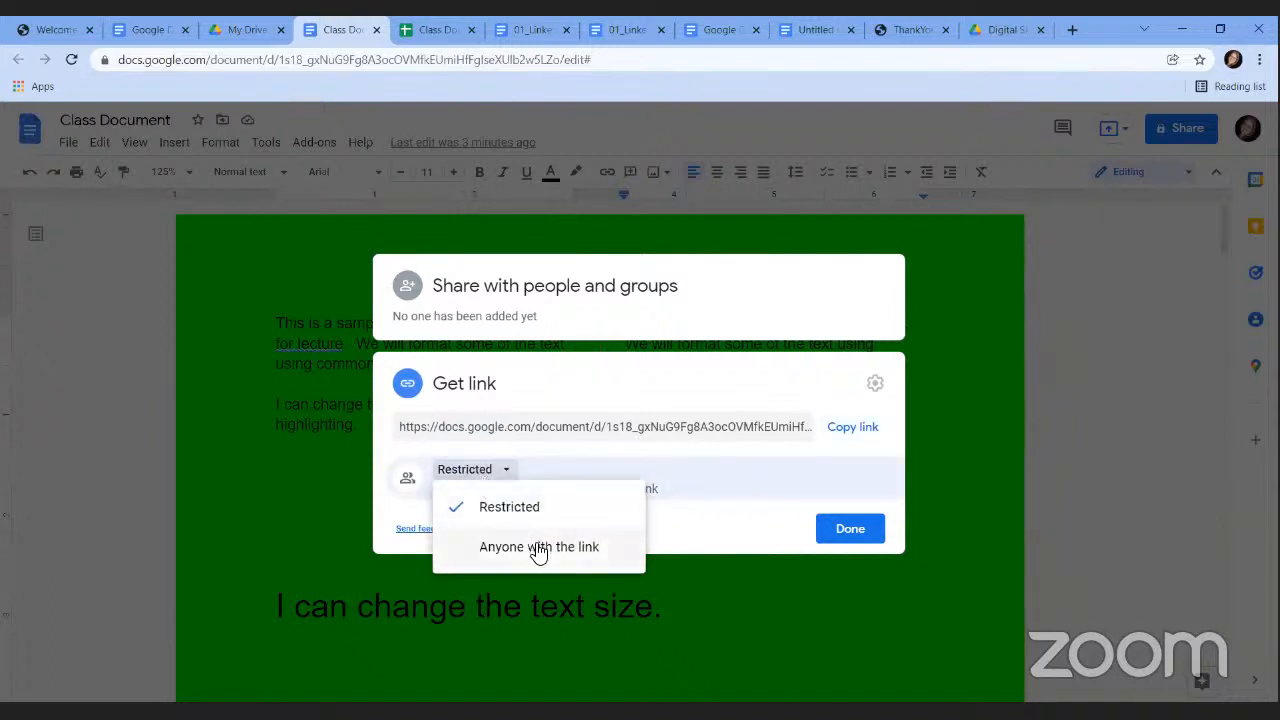
pyautogui.click(537, 444)
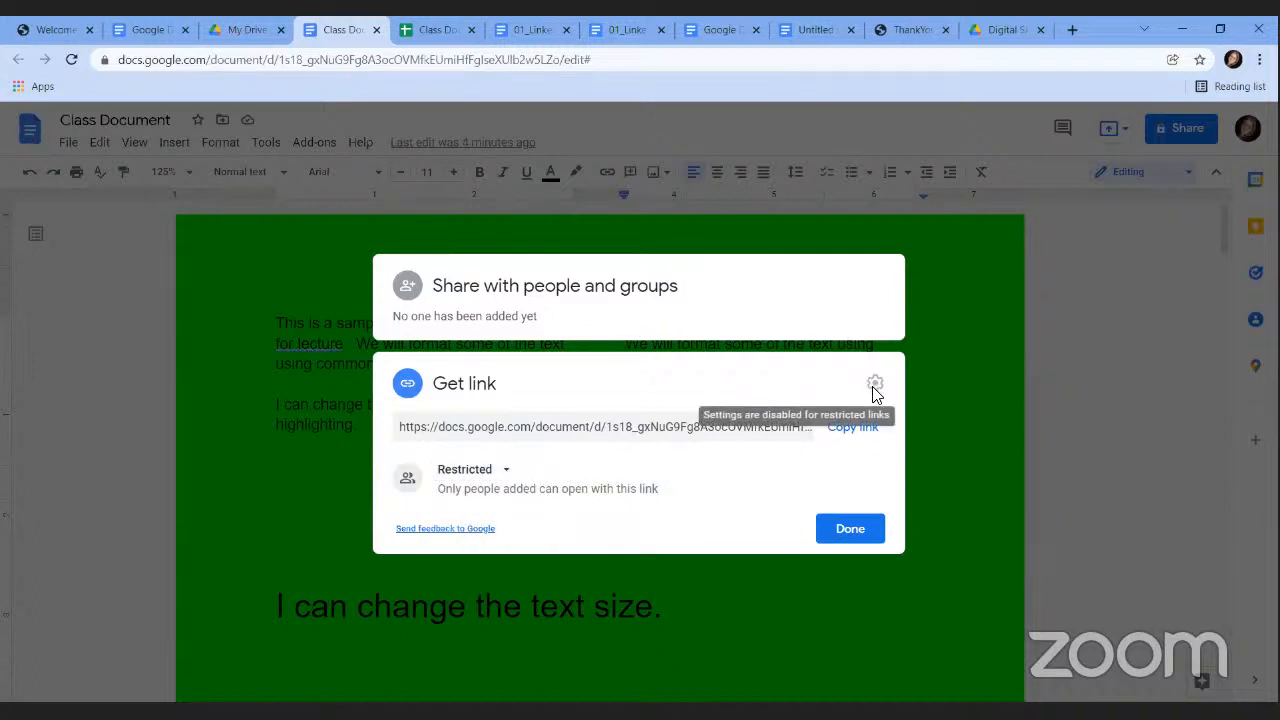
pyautogui.click(503, 477)
pyautogui.click(509, 546)
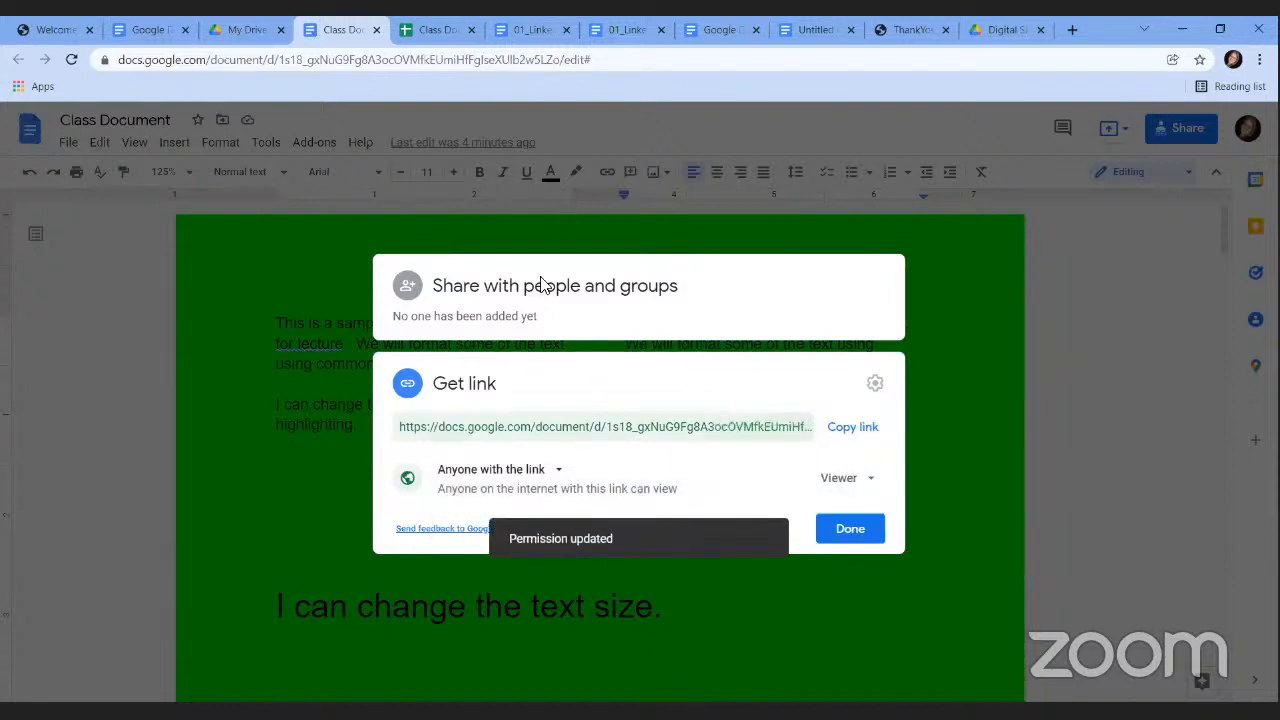
# Review the people sharing settings and close the sharing dialog.
pyautogui.click(449, 289)
pyautogui.click(874, 282)
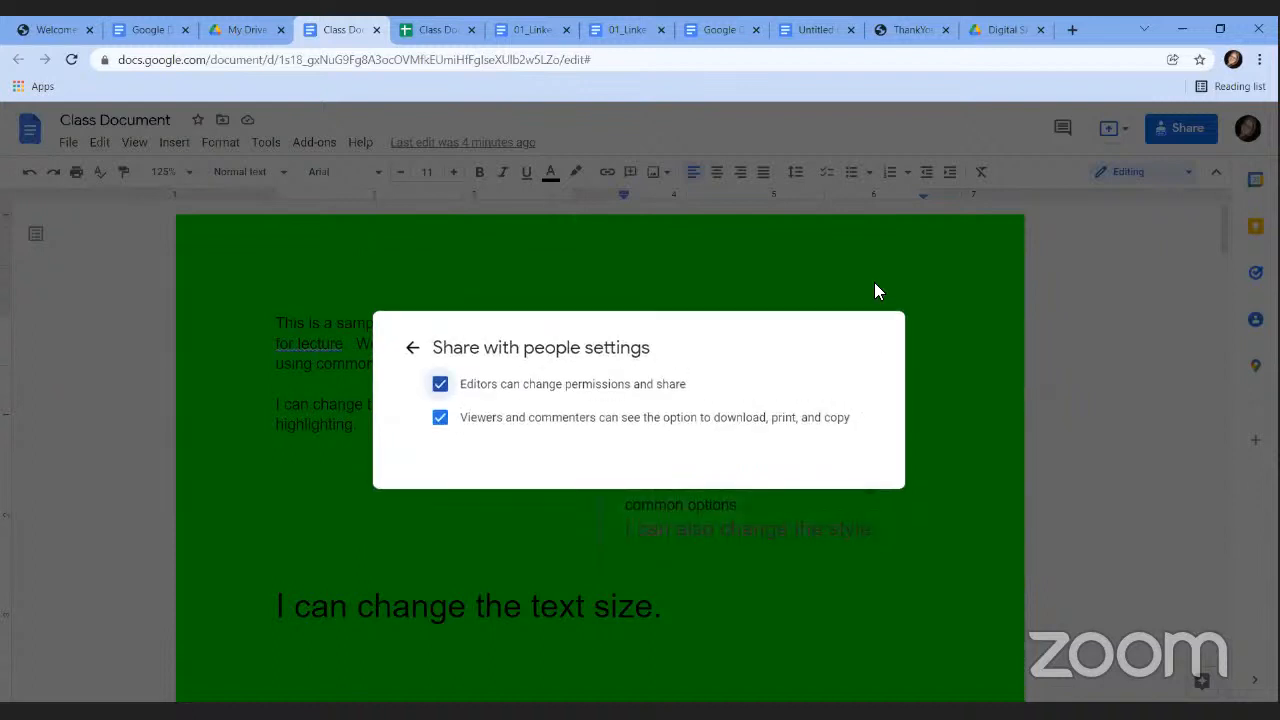
pyautogui.click(414, 349)
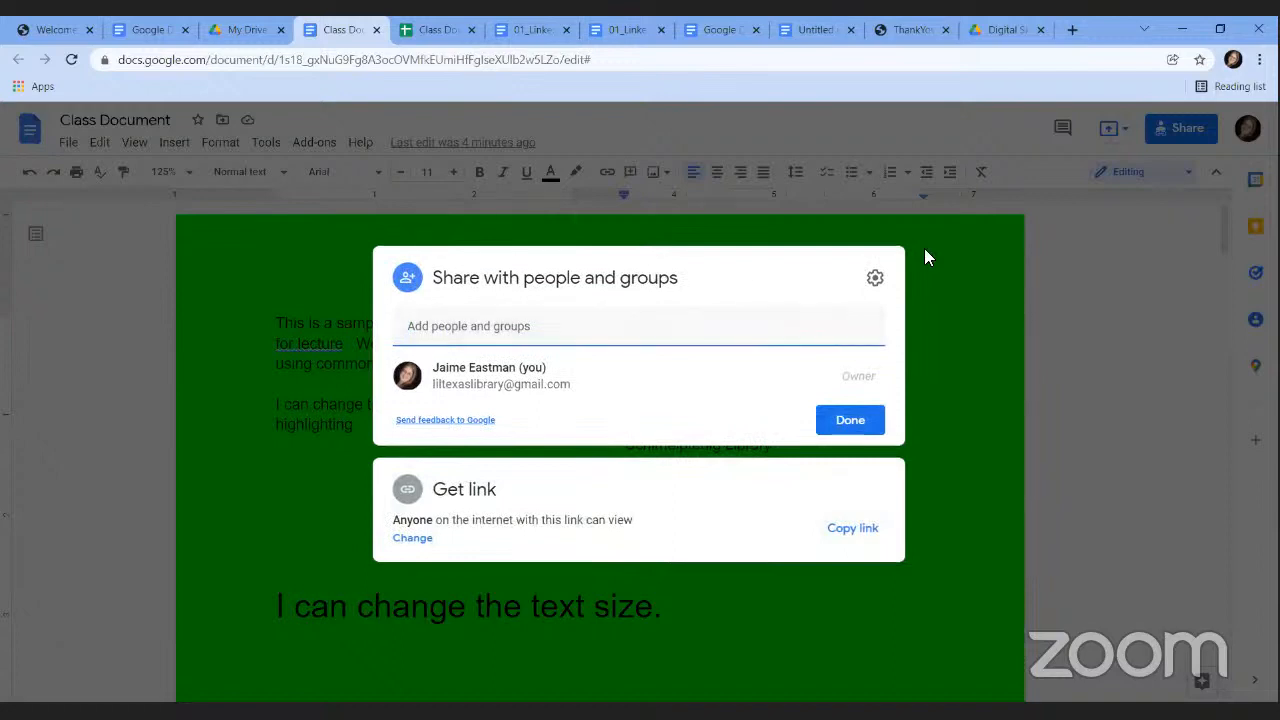
pyautogui.click(1070, 276)
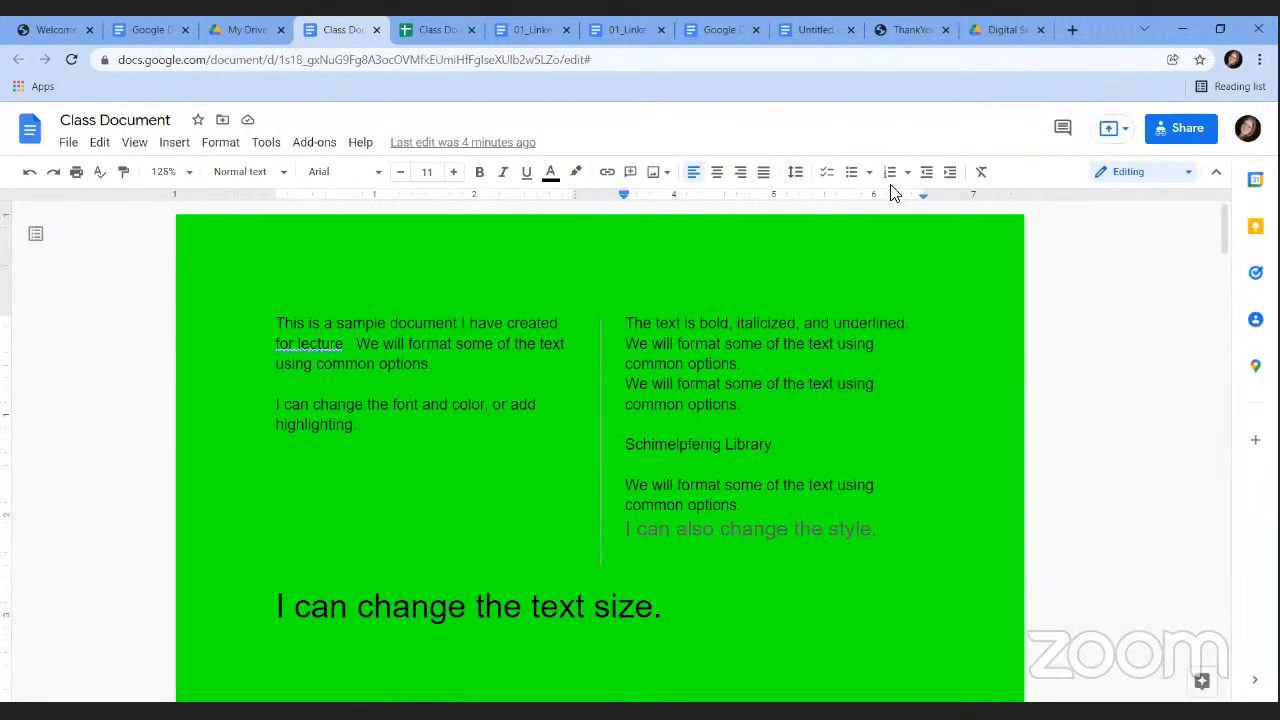
# Bring up the Editing, Suggesting and Viewing mode choices while staying in Editing mode.
pyautogui.click(68, 143)
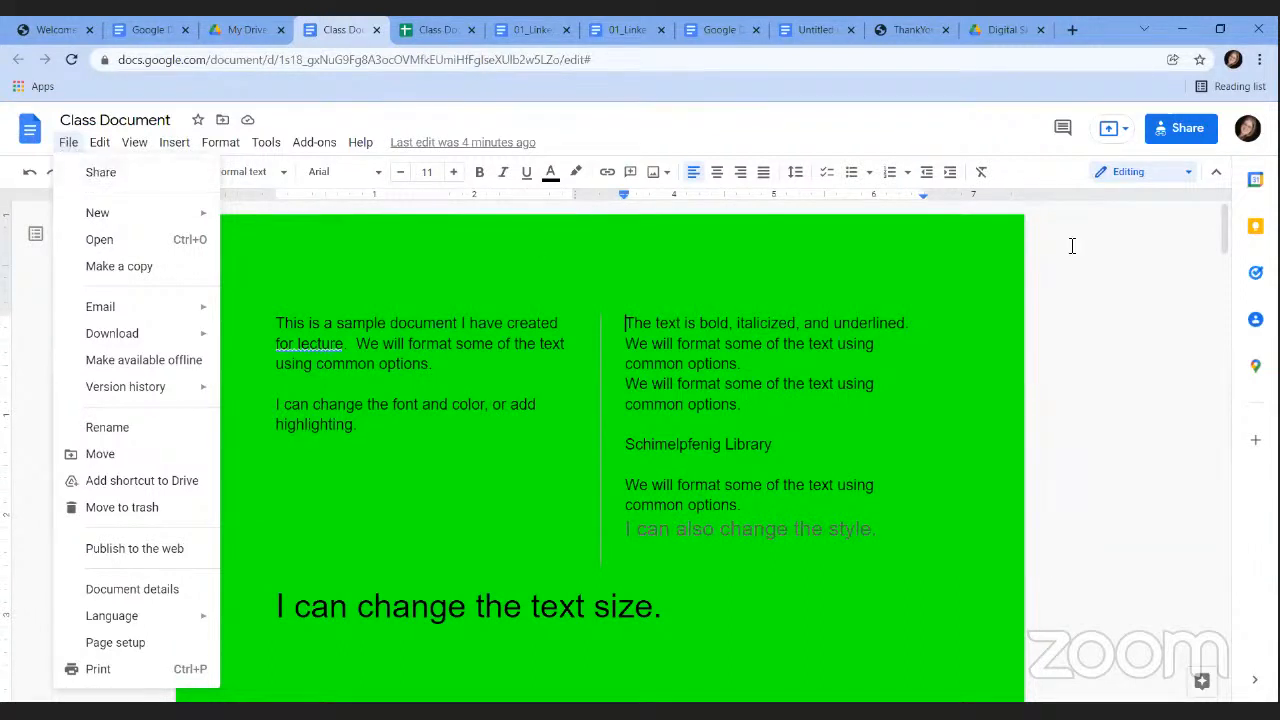
pyautogui.click(1163, 372)
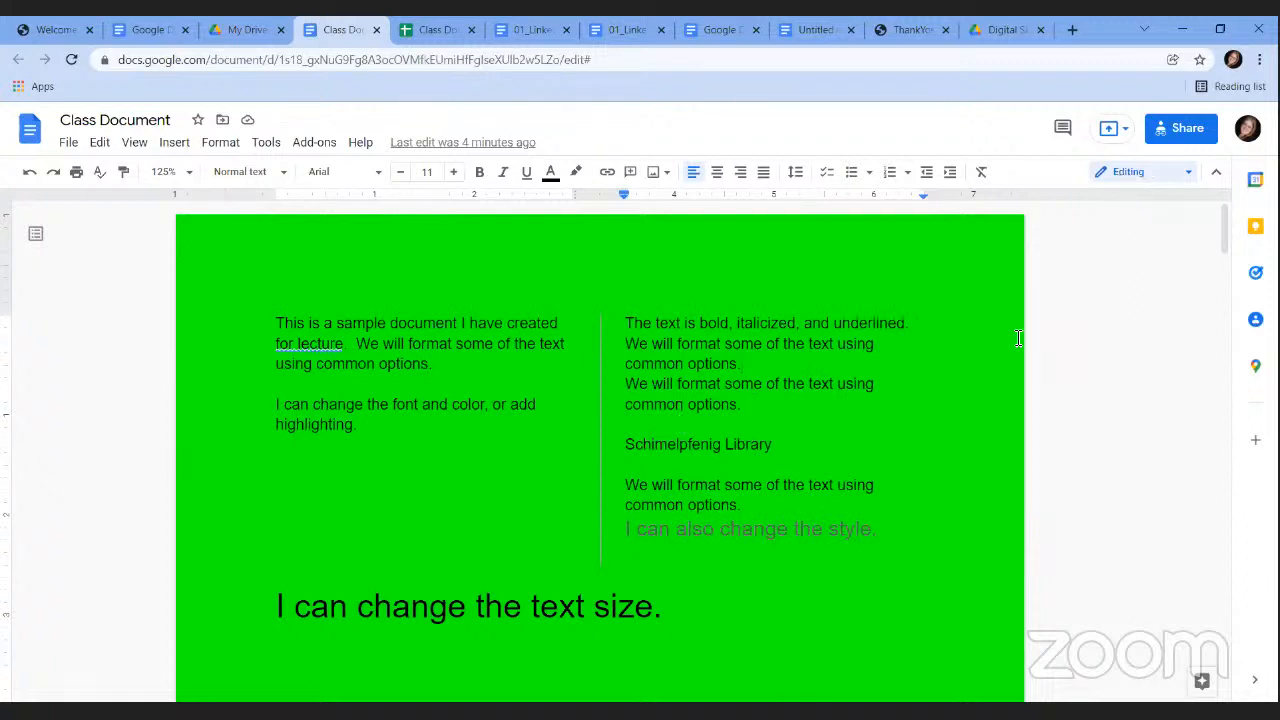
pyautogui.click(1130, 177)
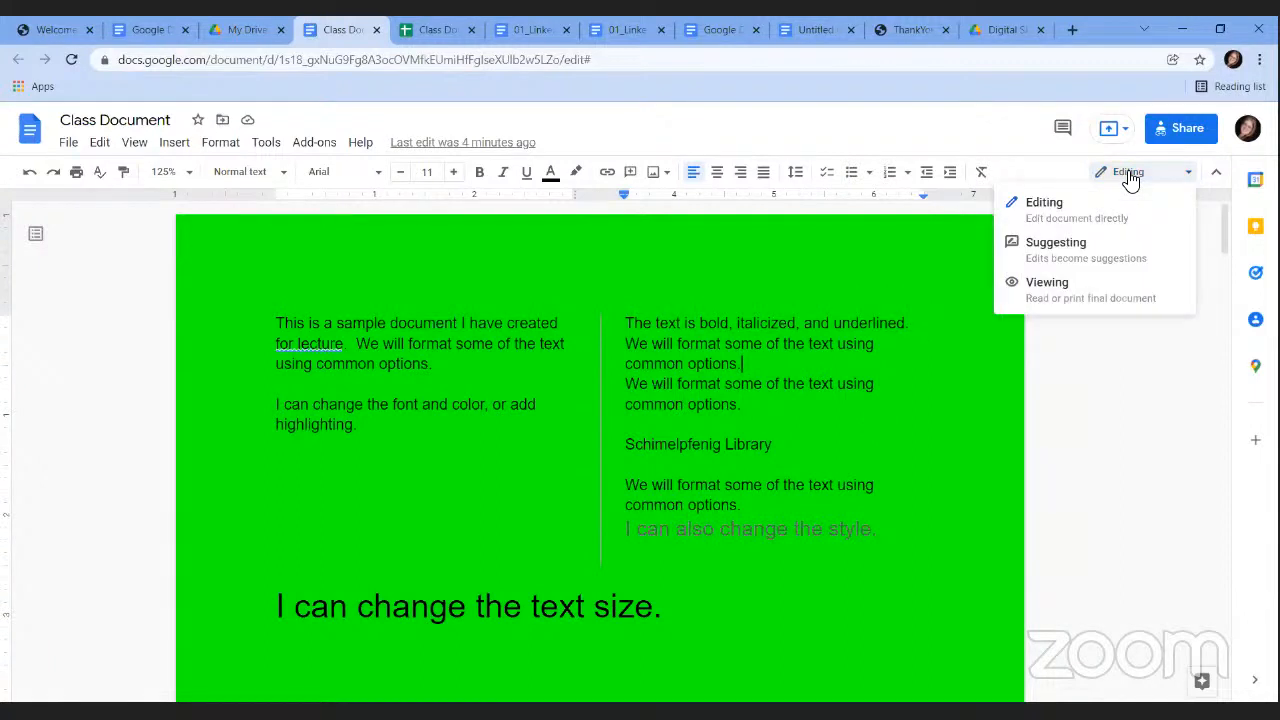
# In Suggesting mode, delete 'I can change the font and color, or add highlighting.' and accept the suggestion.
pyautogui.click(1090, 256)
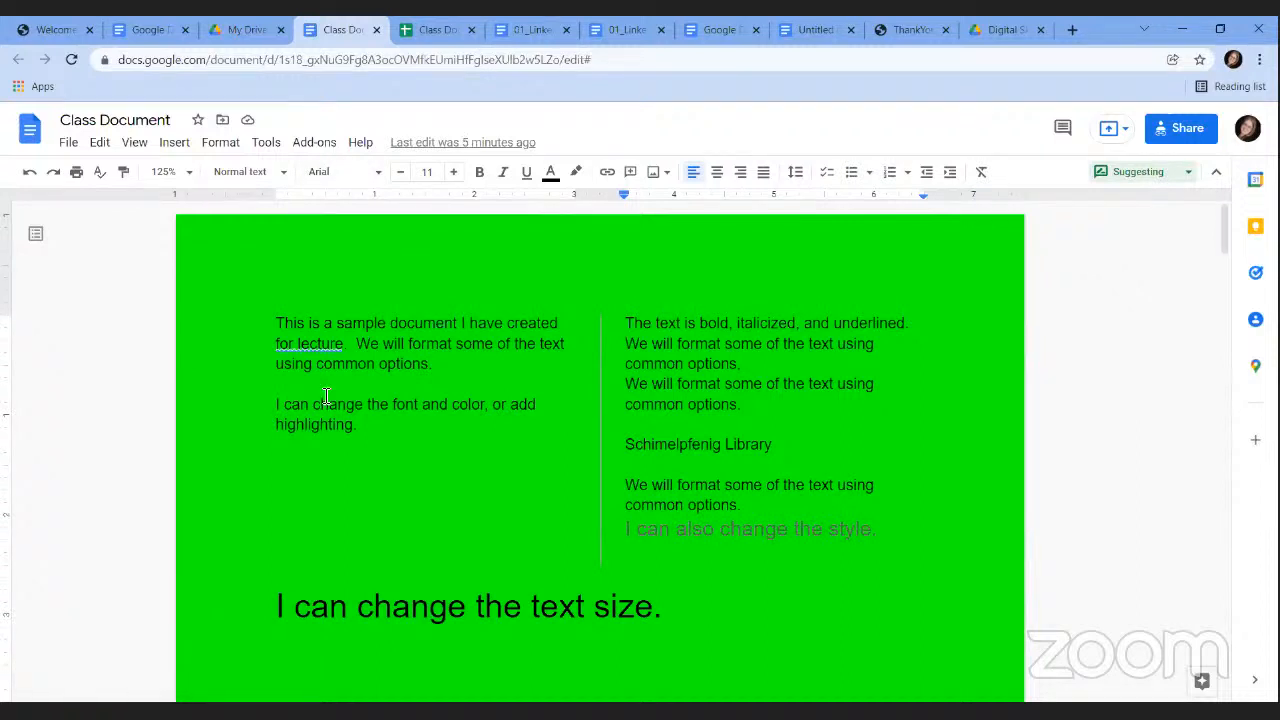
pyautogui.moveTo(368, 428); pyautogui.dragTo(263, 404)
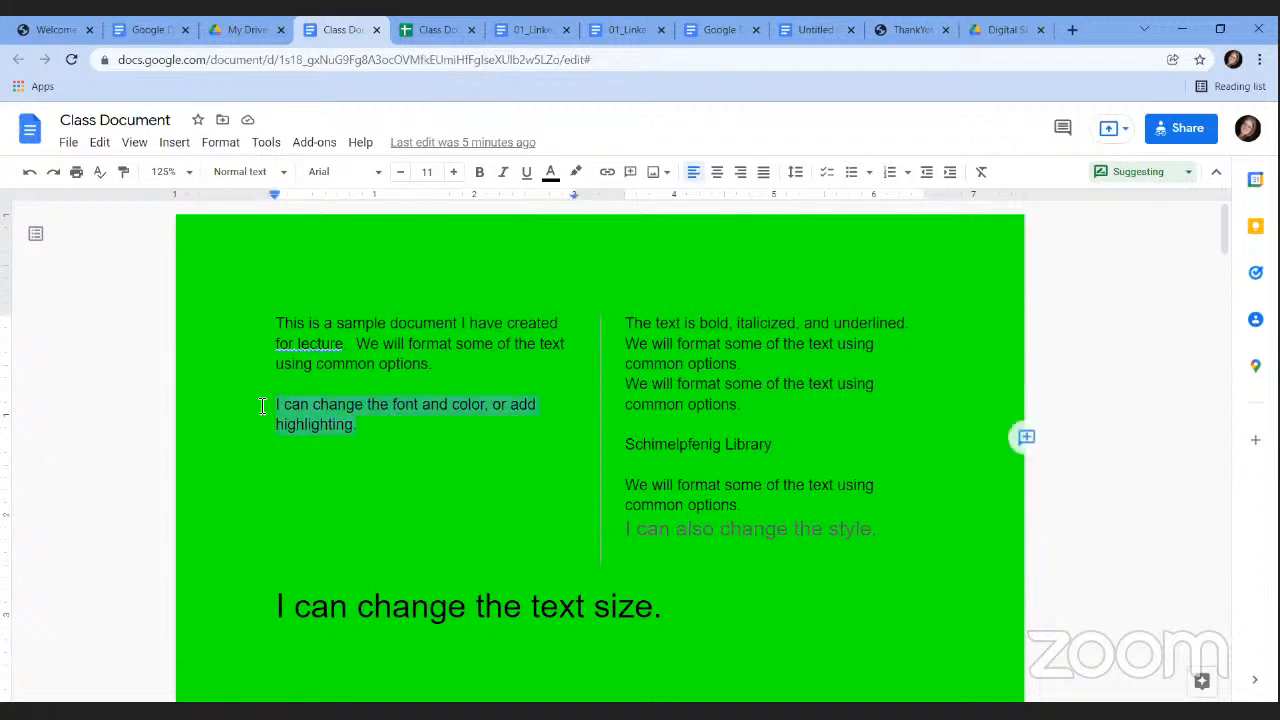
pyautogui.press('Delete')
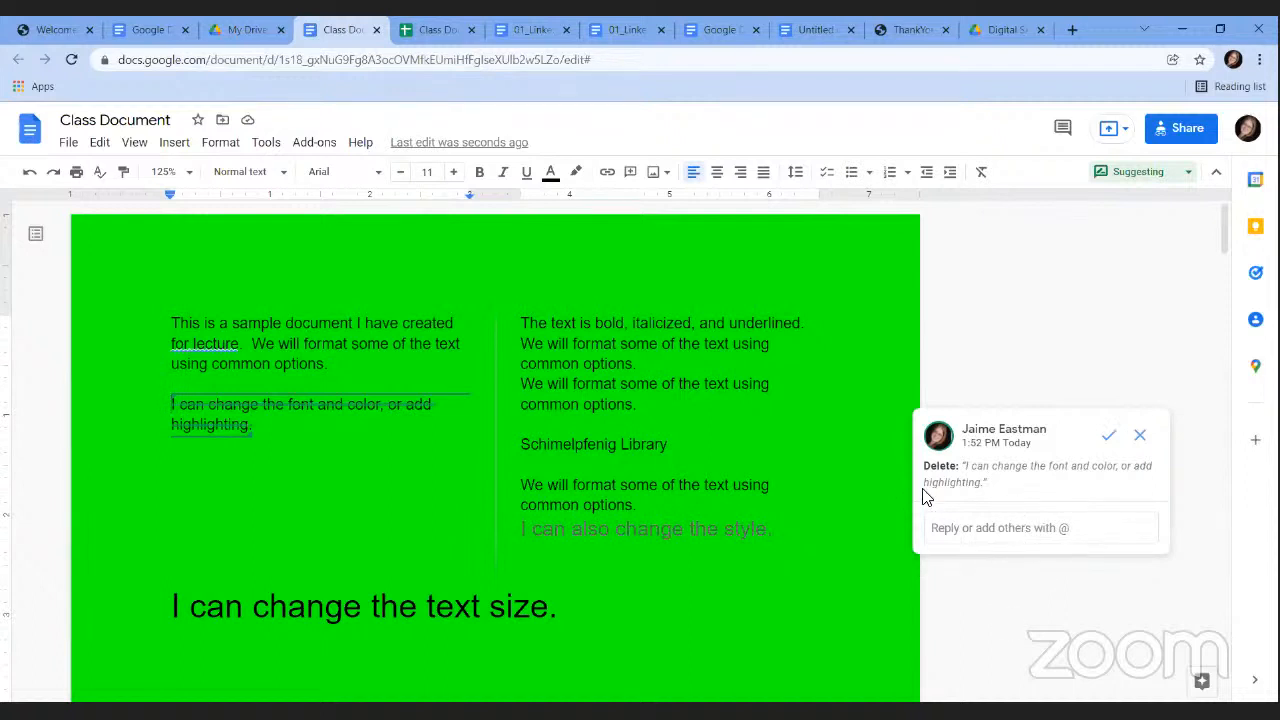
pyautogui.click(1109, 440)
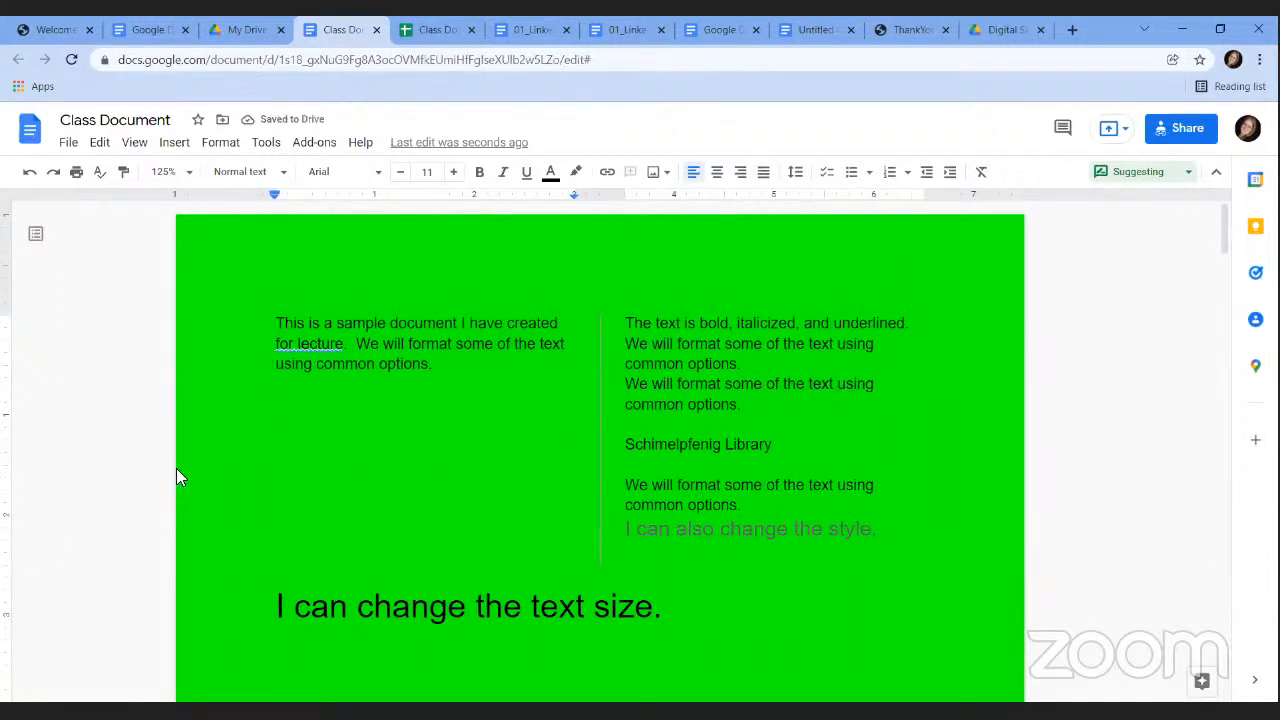
pyautogui.click(1160, 178)
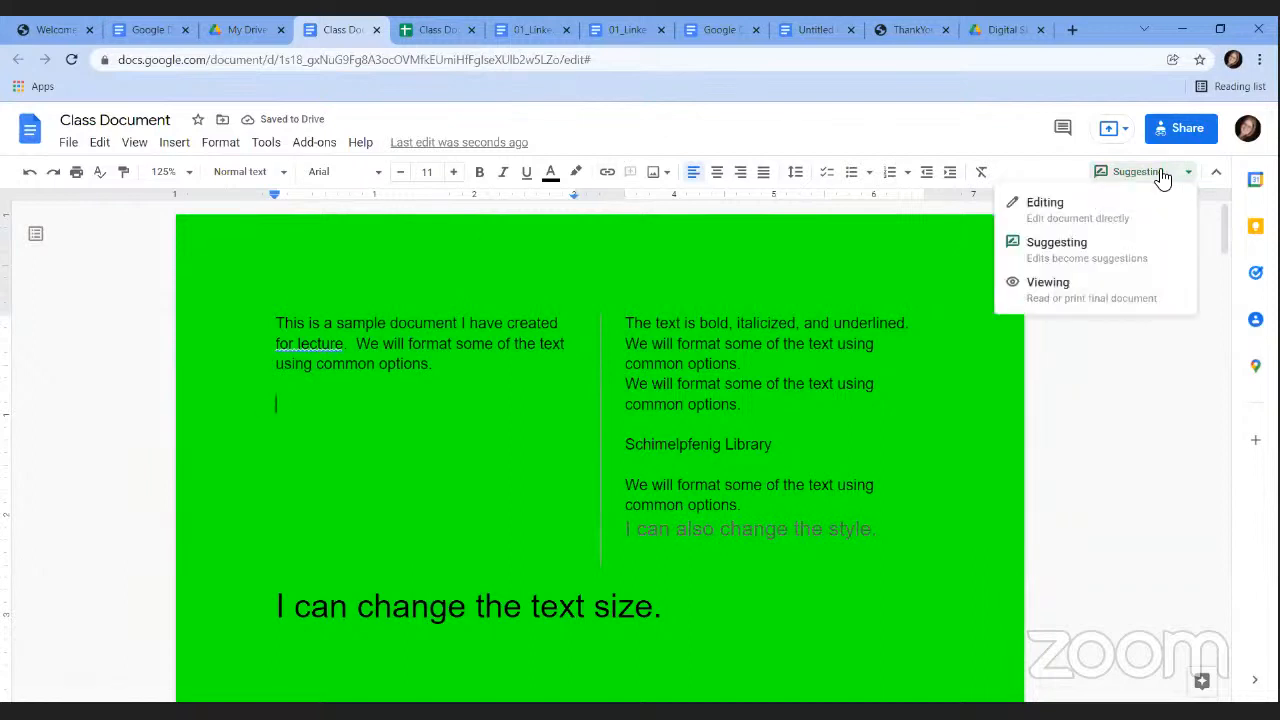
# Preview the document in Viewing mode, select the first paragraph, then return to Editing mode.
pyautogui.click(1097, 290)
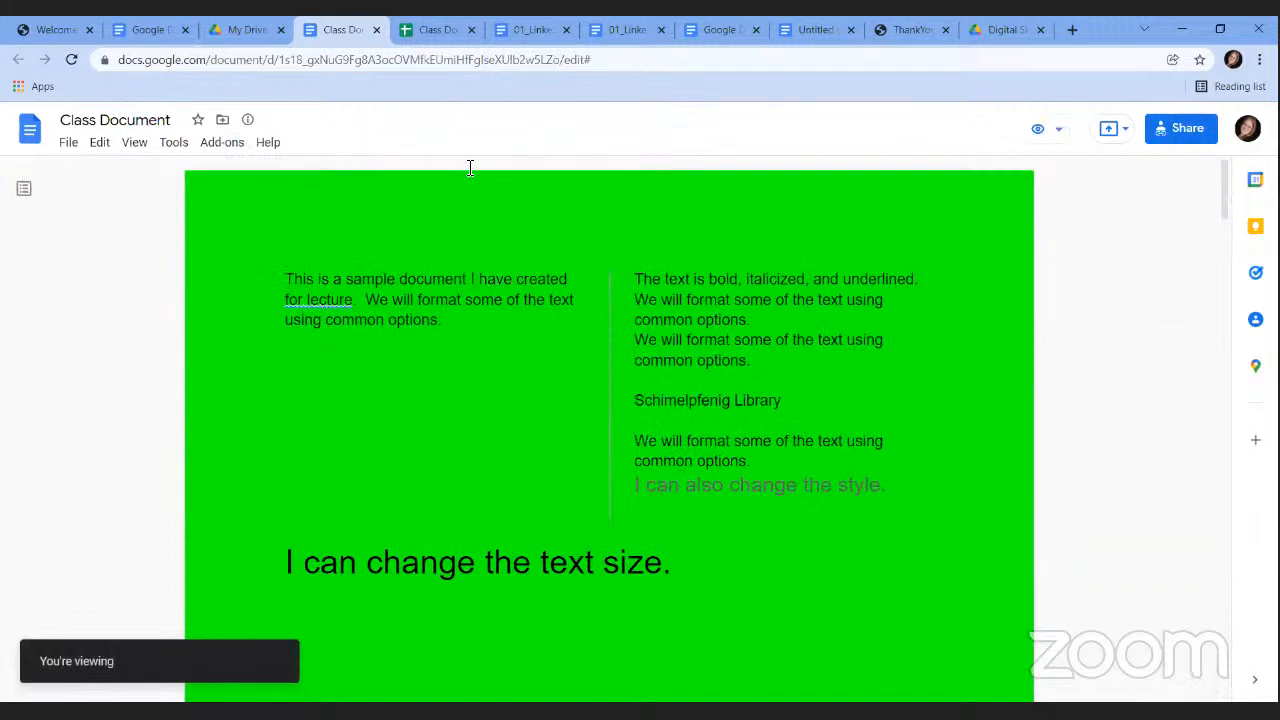
pyautogui.tripleClick(450, 319)
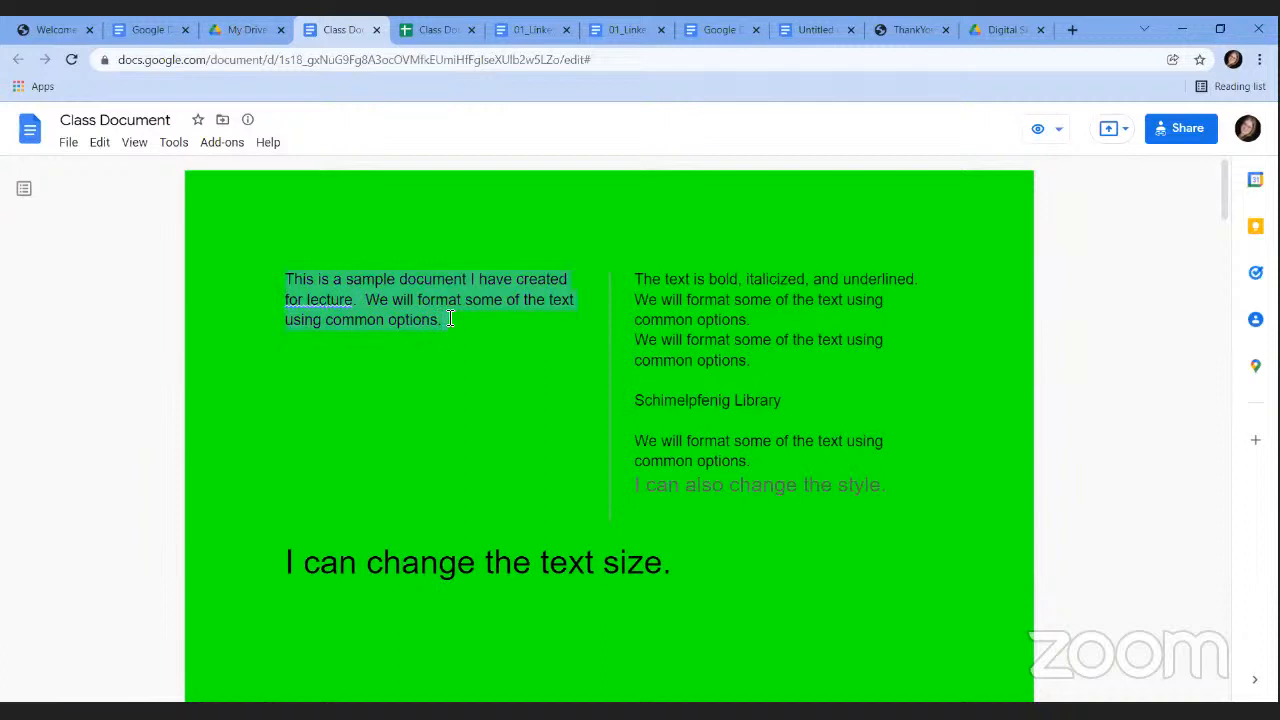
pyautogui.click(450, 319)
pyautogui.tripleClick(450, 319)
pyautogui.click(1066, 140)
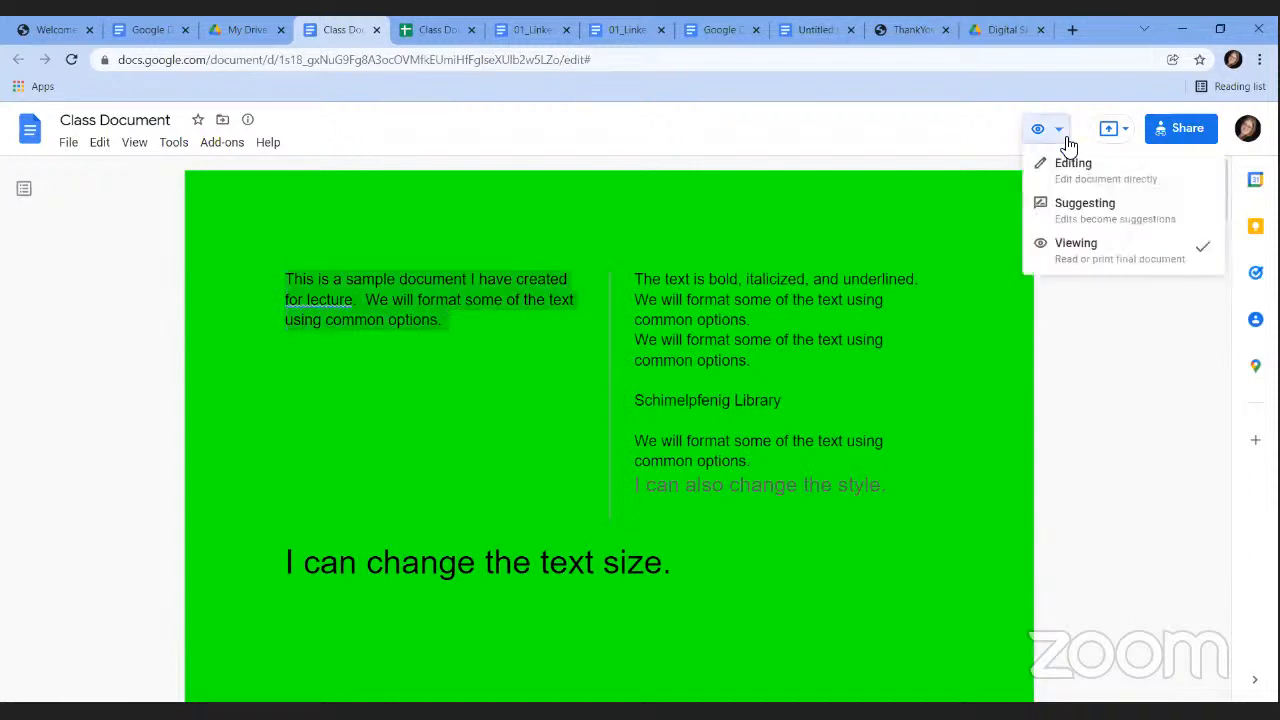
pyautogui.click(1073, 166)
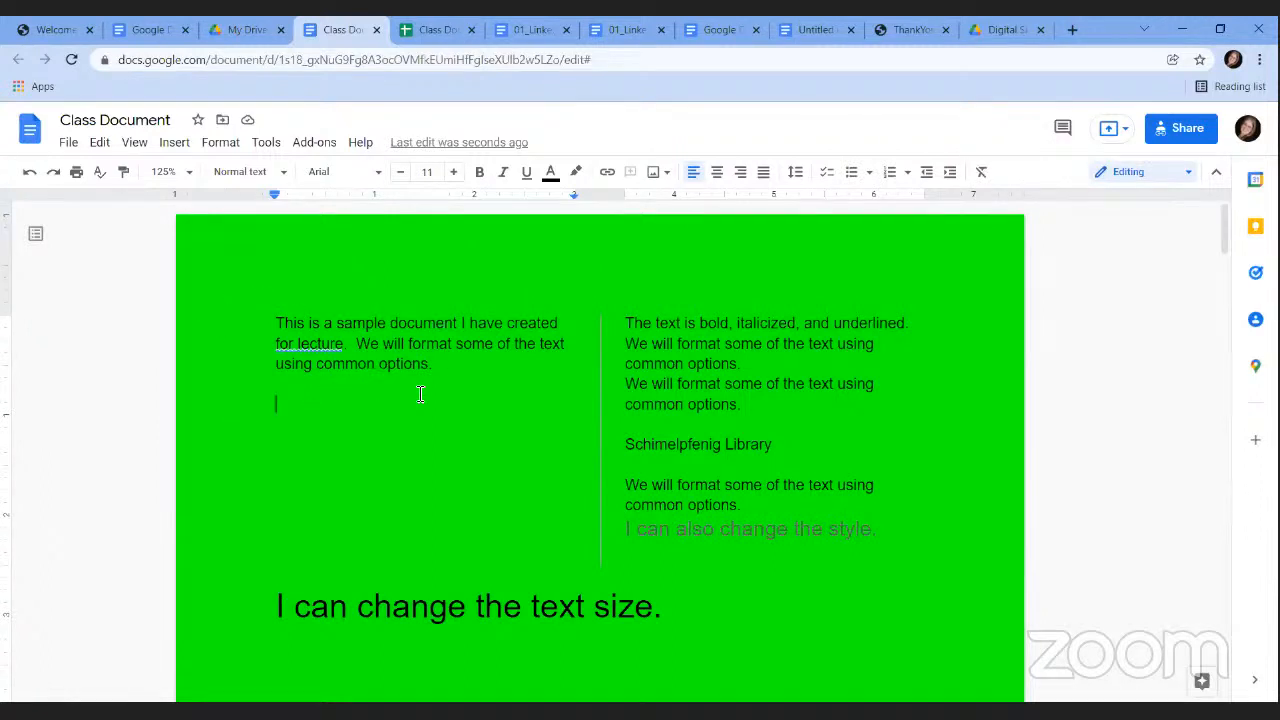
# Comment 'I think we should take this out.' on the left column's first paragraph.
pyautogui.moveTo(463, 366); pyautogui.dragTo(264, 326)
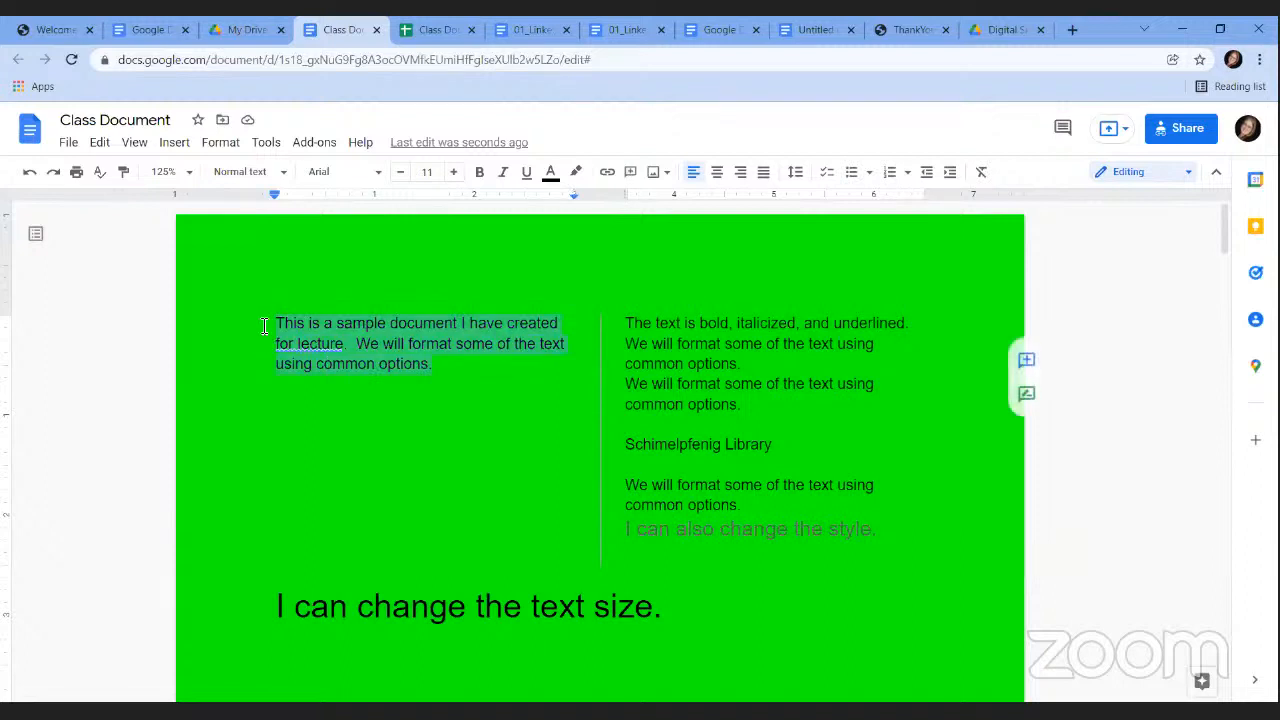
pyautogui.click(1061, 130)
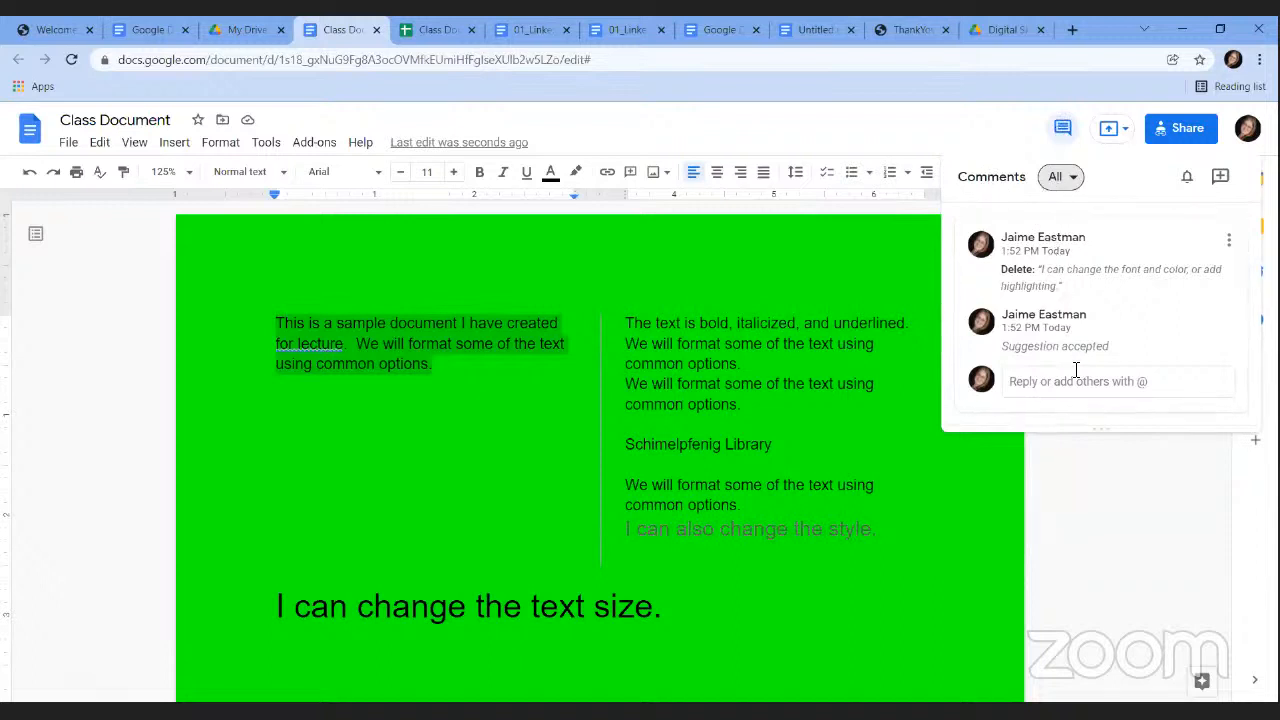
pyautogui.click(1220, 180)
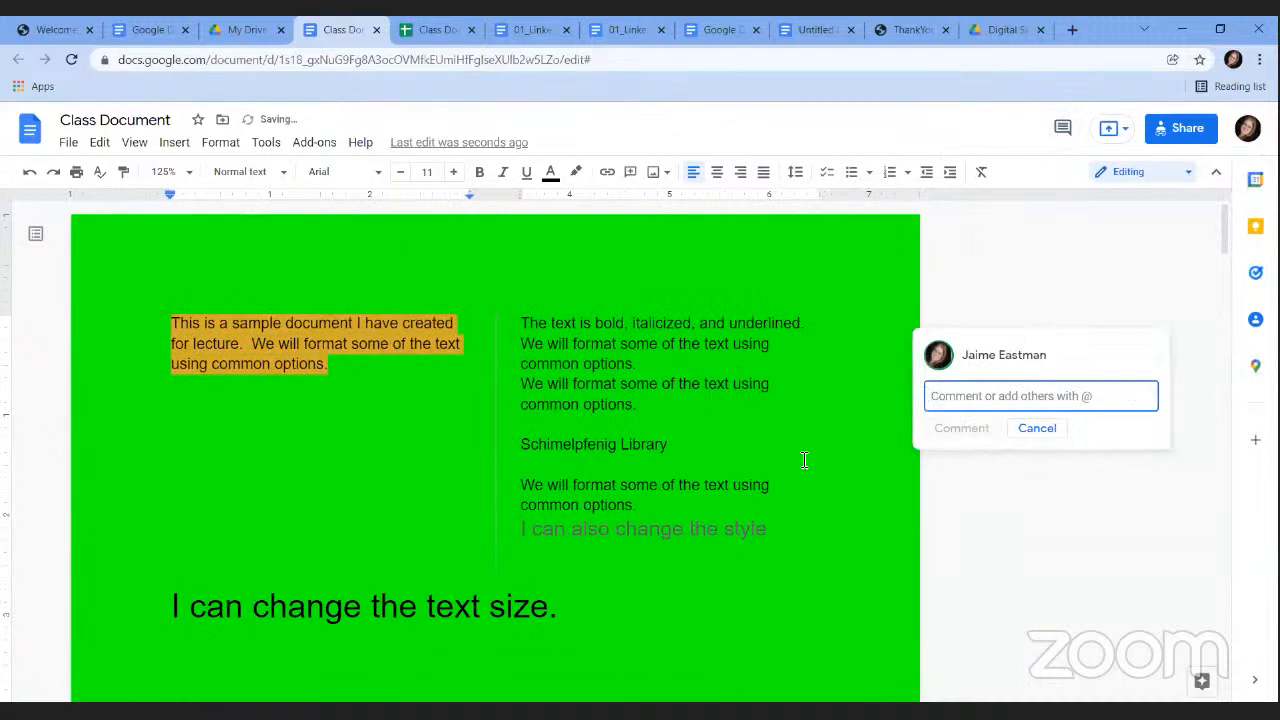
pyautogui.write('I think')
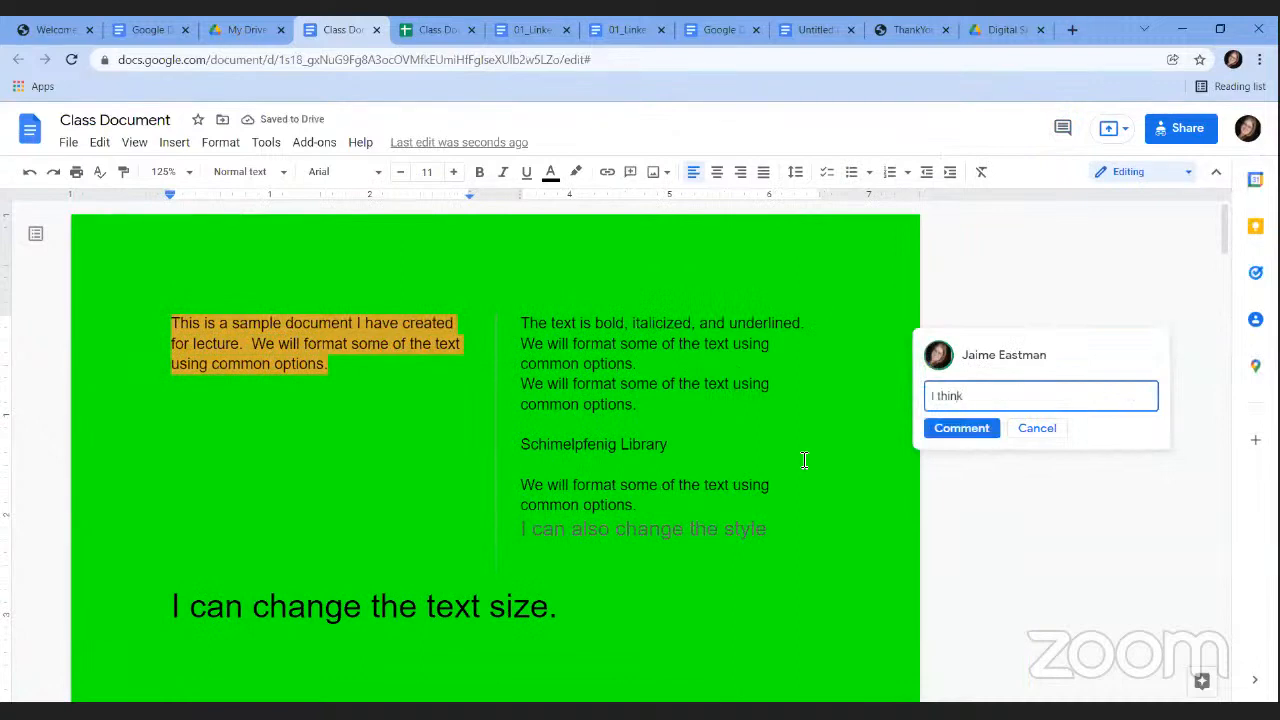
pyautogui.write(' we should take this out.')
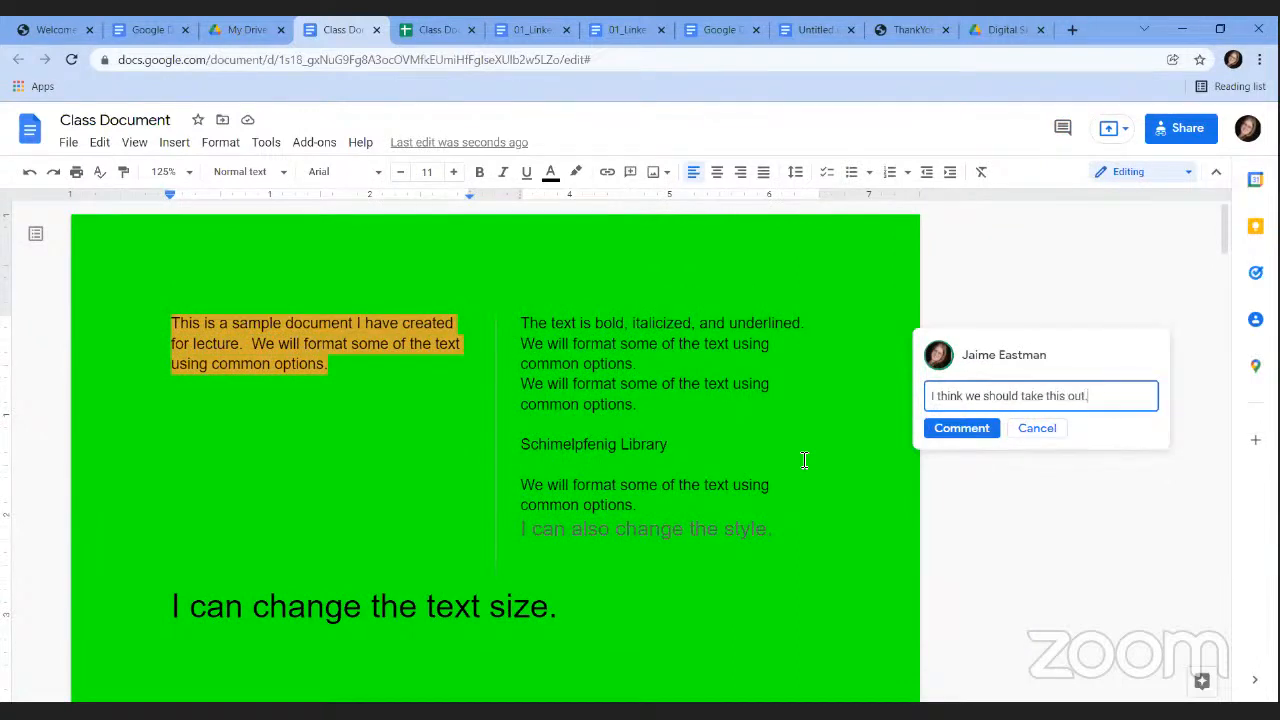
pyautogui.click(949, 430)
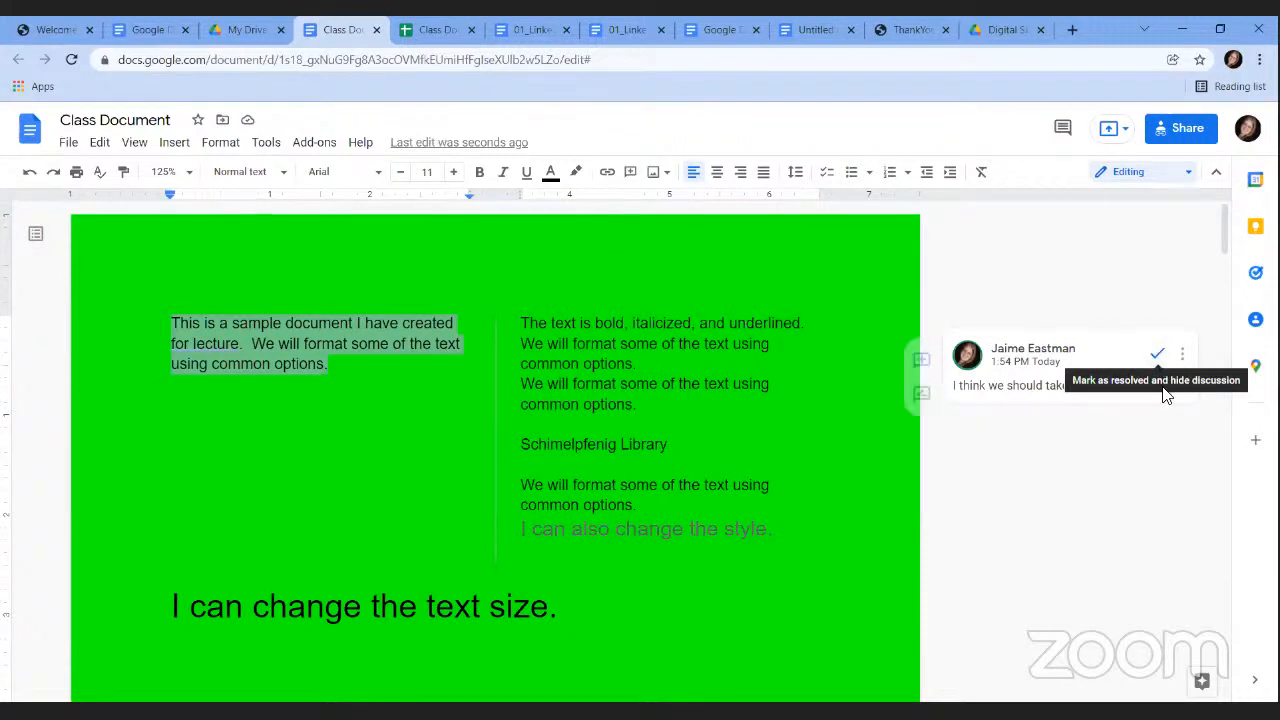
# Reply 'I agree!' in the paragraph's comment thread, then switch to the ThankYou.pdf tab.
pyautogui.click(1184, 356)
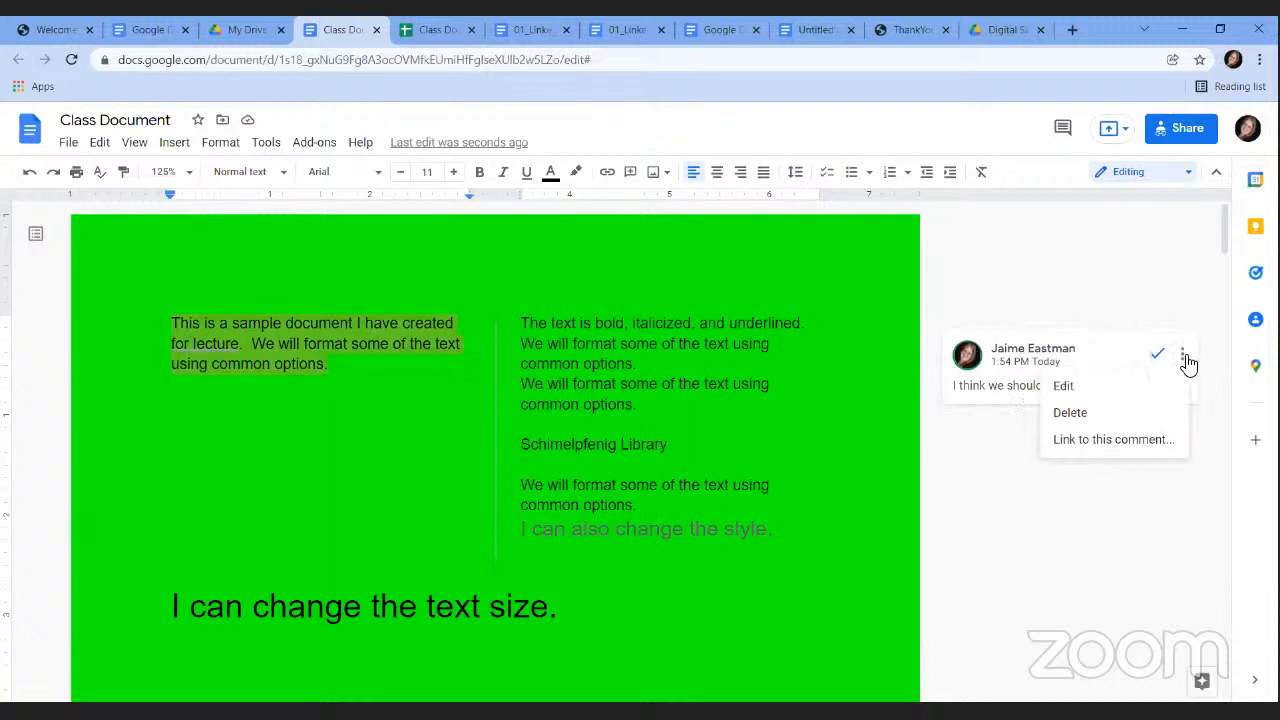
pyautogui.click(986, 386)
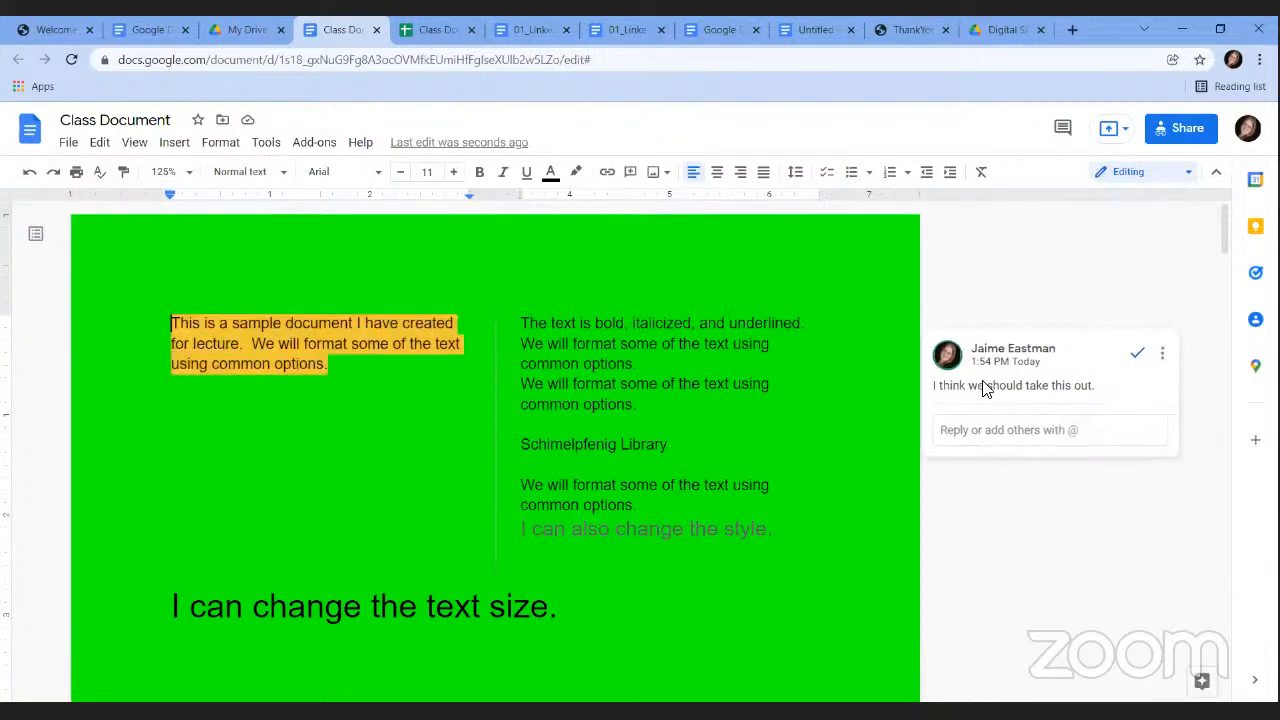
pyautogui.click(994, 435)
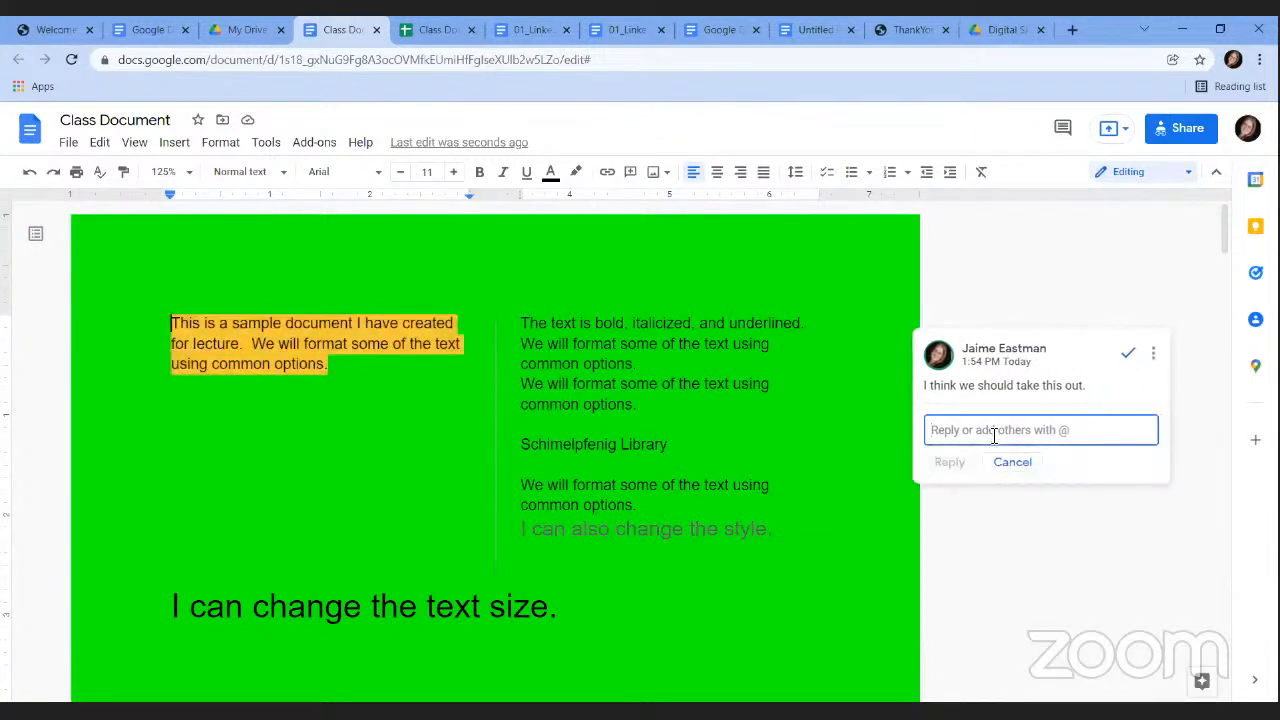
pyautogui.write('I agree!')
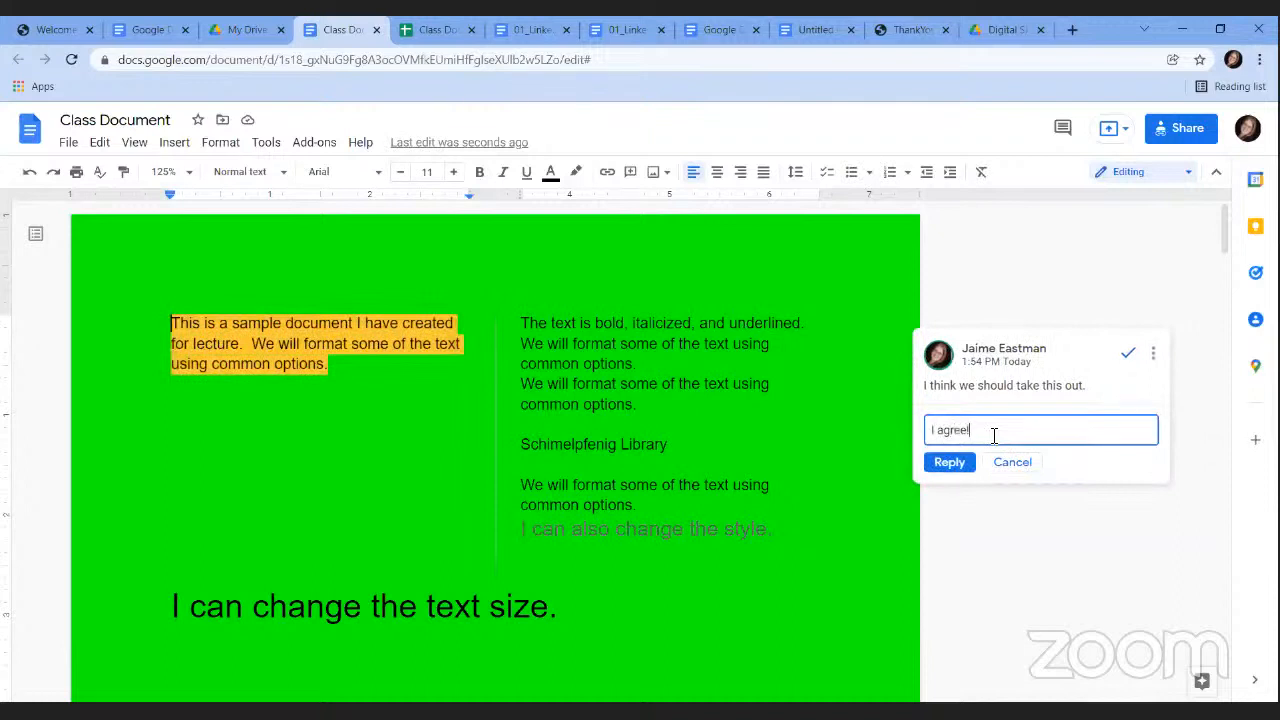
pyautogui.click(947, 462)
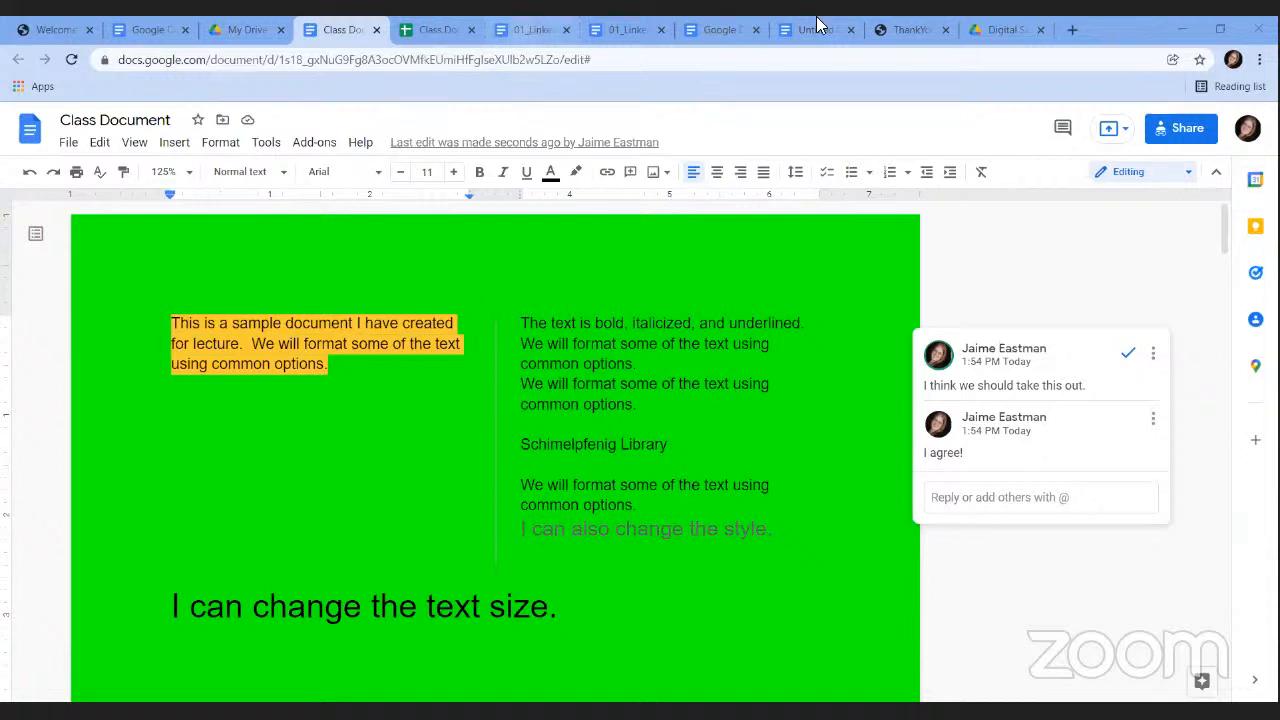
pyautogui.click(895, 30)
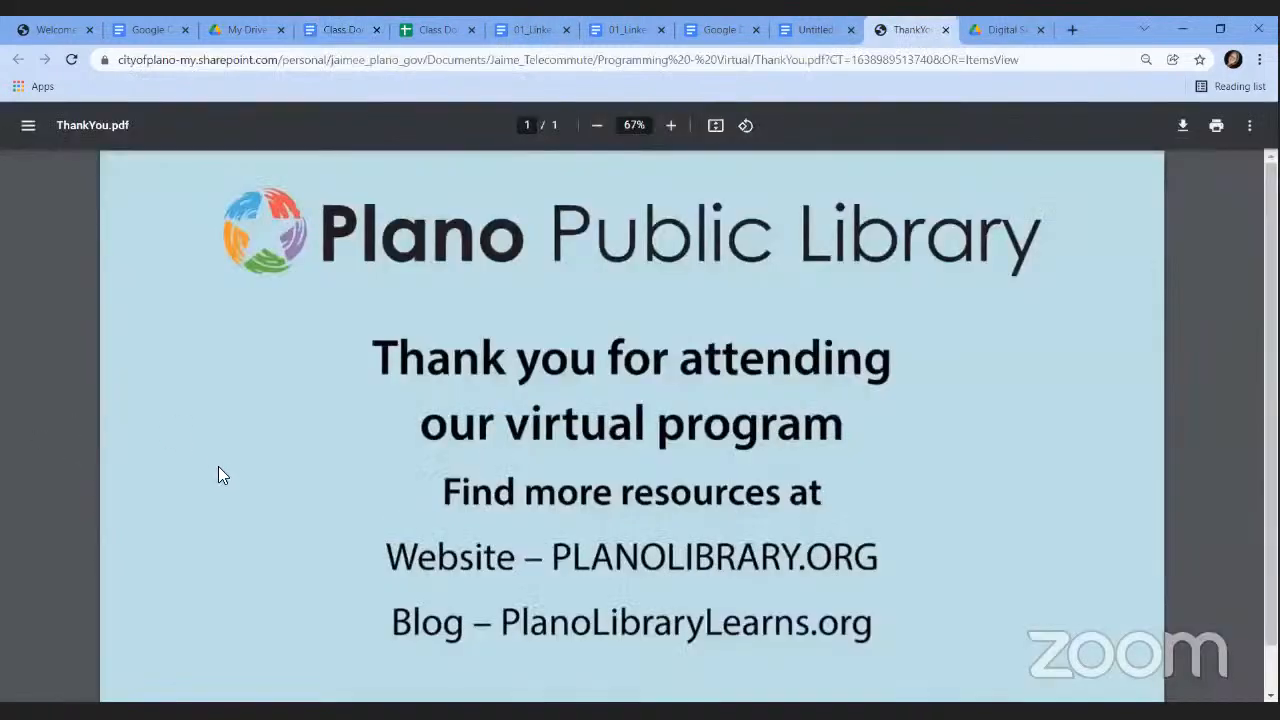